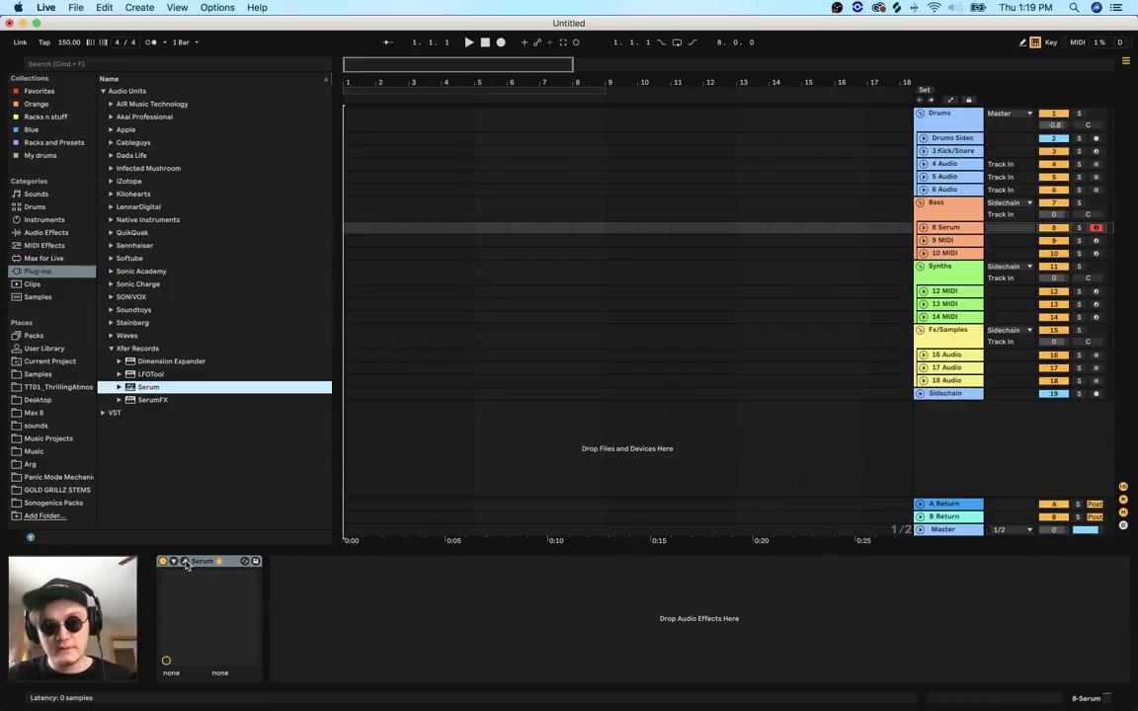
Save the Live set as Vid in the folder above the currently selected project folder
{"action": "left_click", "coordinate": [77, 10]}
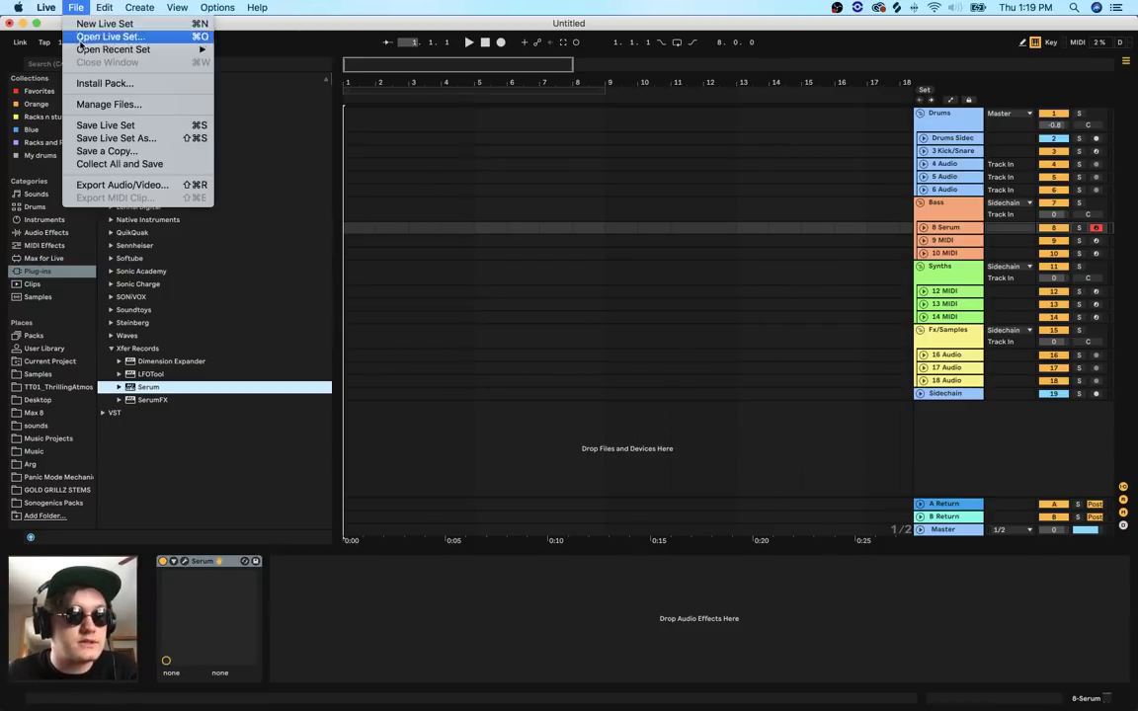
{"action": "left_click", "coordinate": [123, 135]}
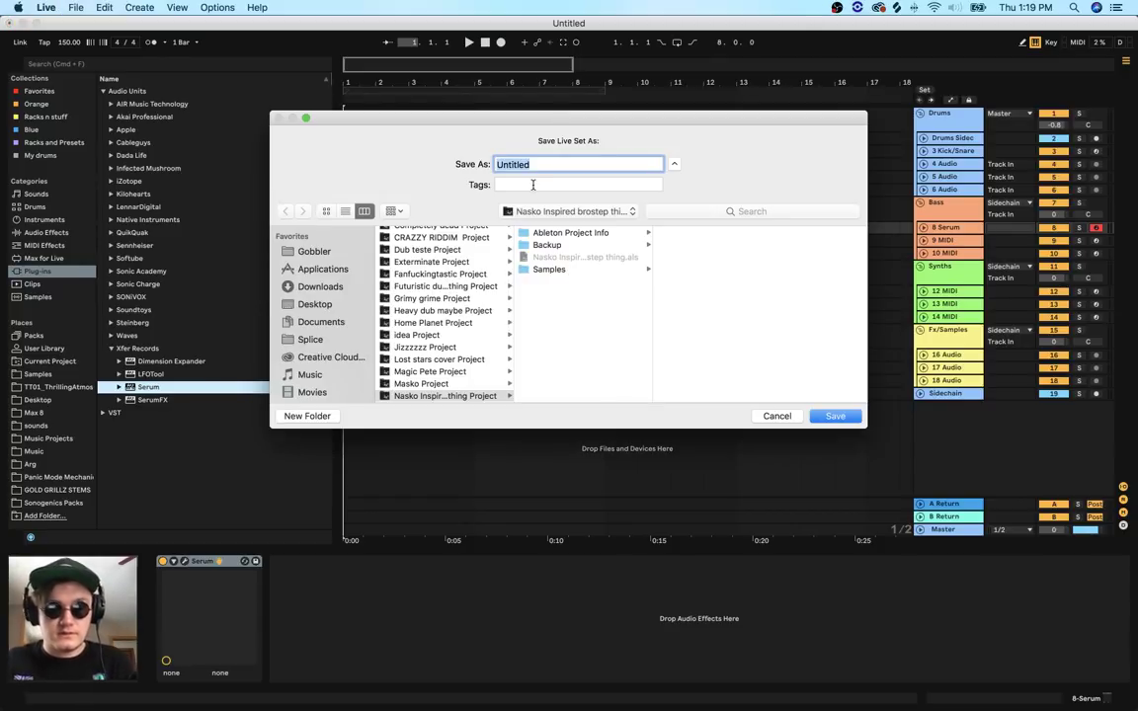
{"action": "type", "text": "Vid"}
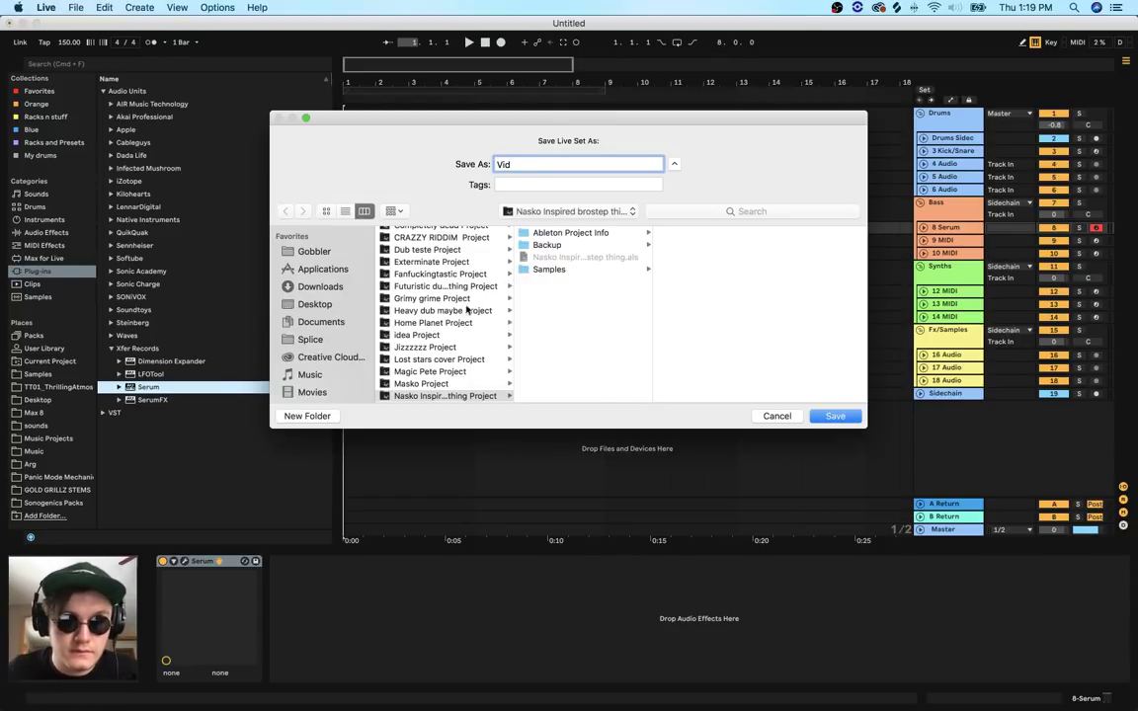
{"action": "scroll", "coordinate": [469, 309], "scroll_direction": "up", "scroll_amount": 5}
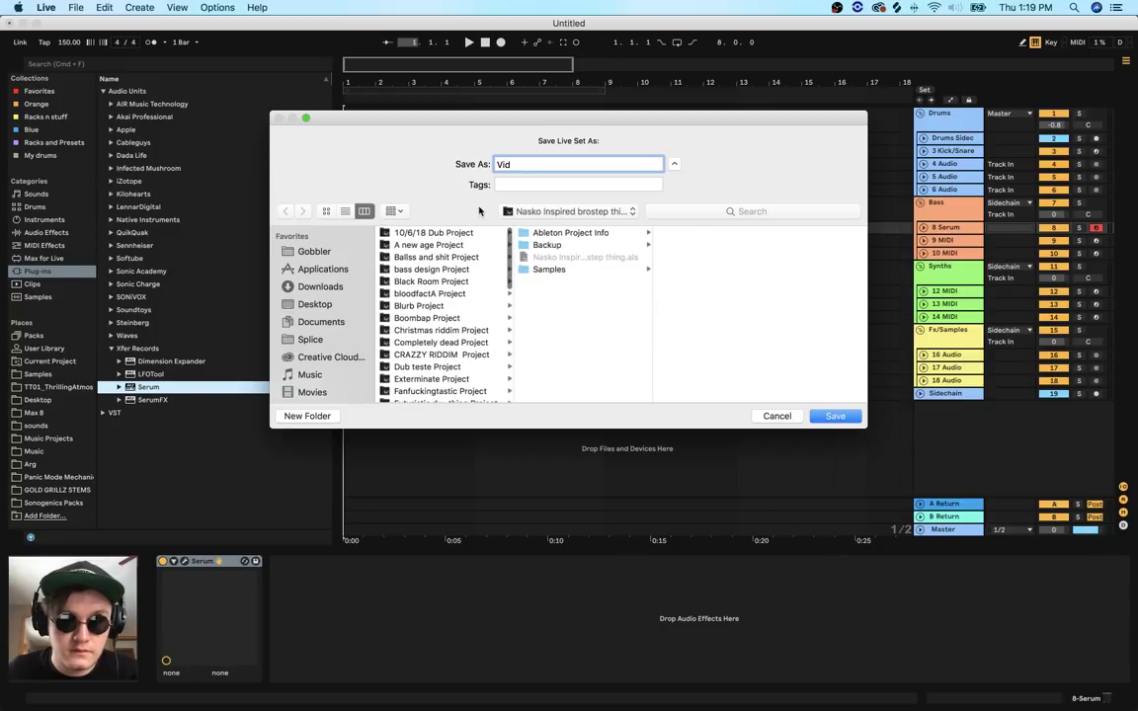
{"action": "left_click", "coordinate": [514, 210]}
{"action": "left_click", "coordinate": [514, 224]}
{"action": "left_click", "coordinate": [835, 416]}
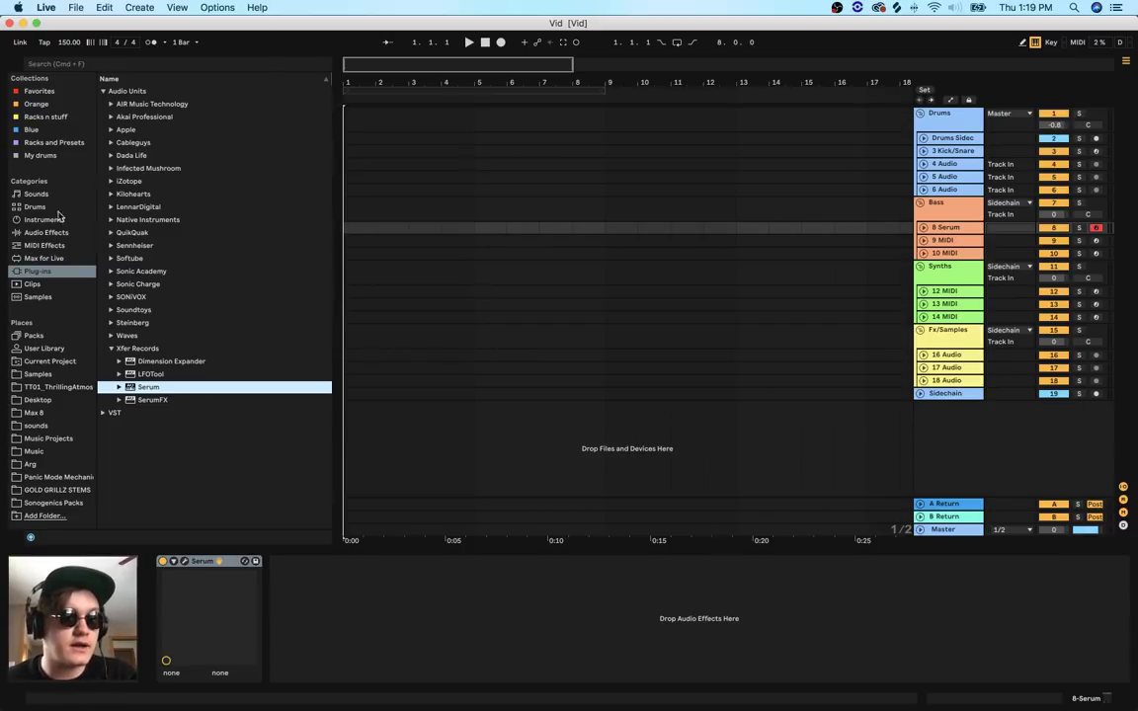
Add the MEAT RACK 2.0 preset after Serum on the Serum track and audition the bass sound
{"action": "left_click", "coordinate": [51, 144]}
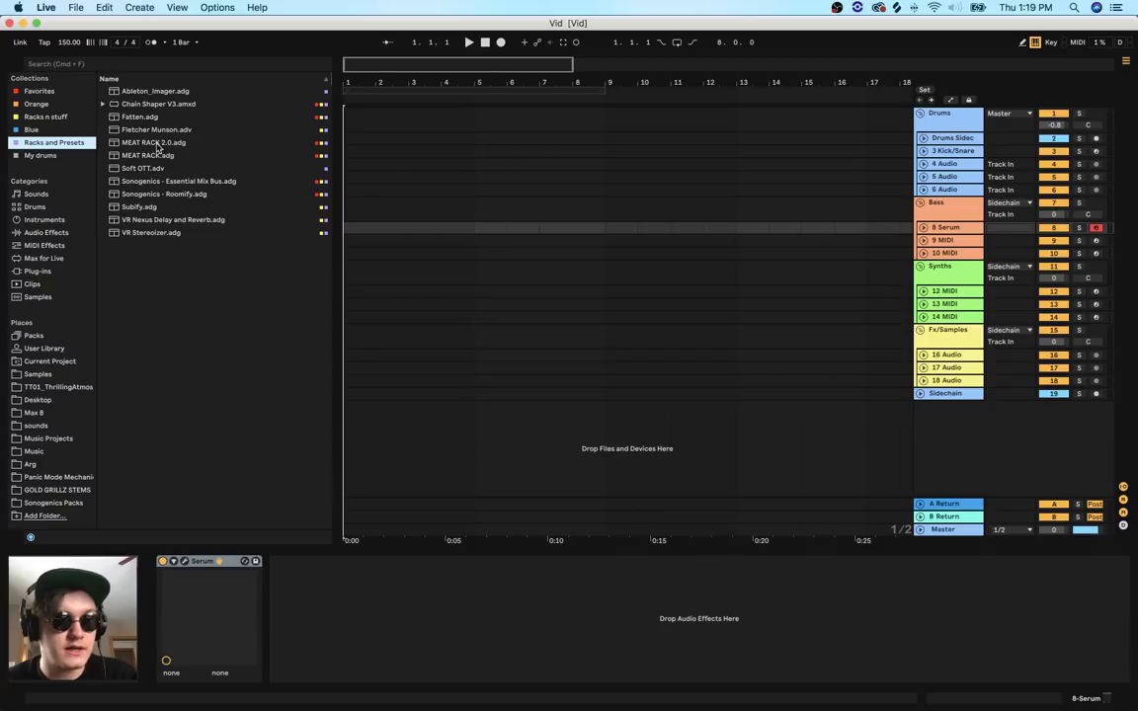
{"action": "left_click_drag", "start_coordinate": [148, 143], "coordinate": [371, 594]}
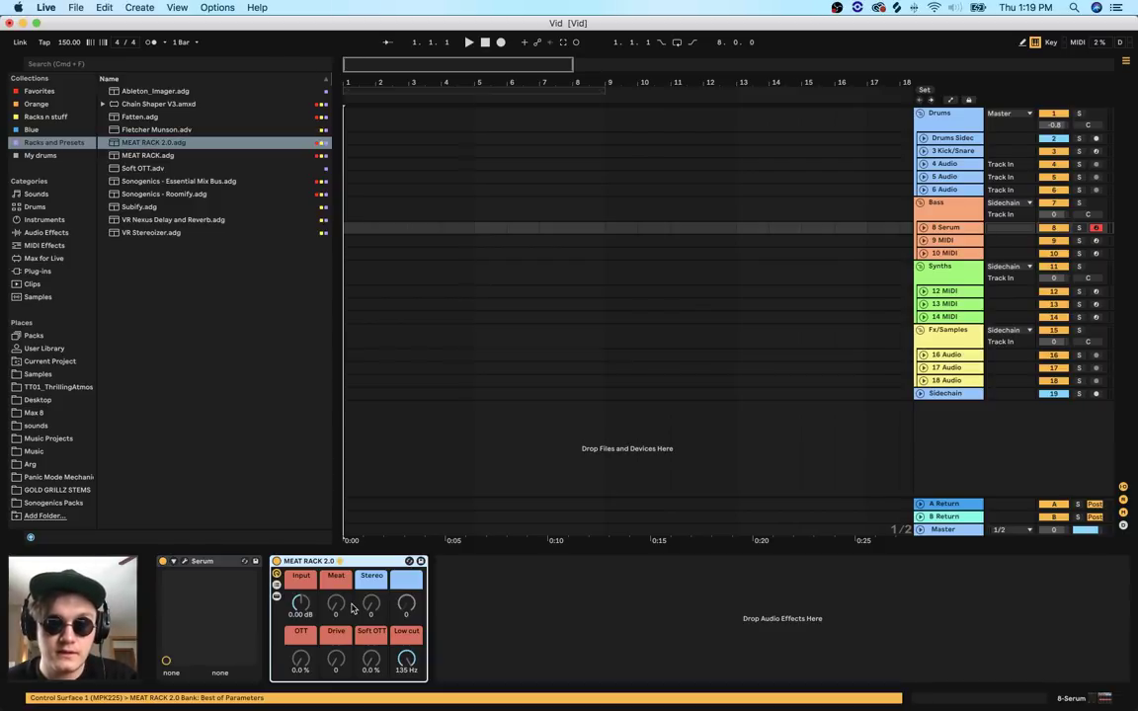
{"action": "key", "text": "z"}
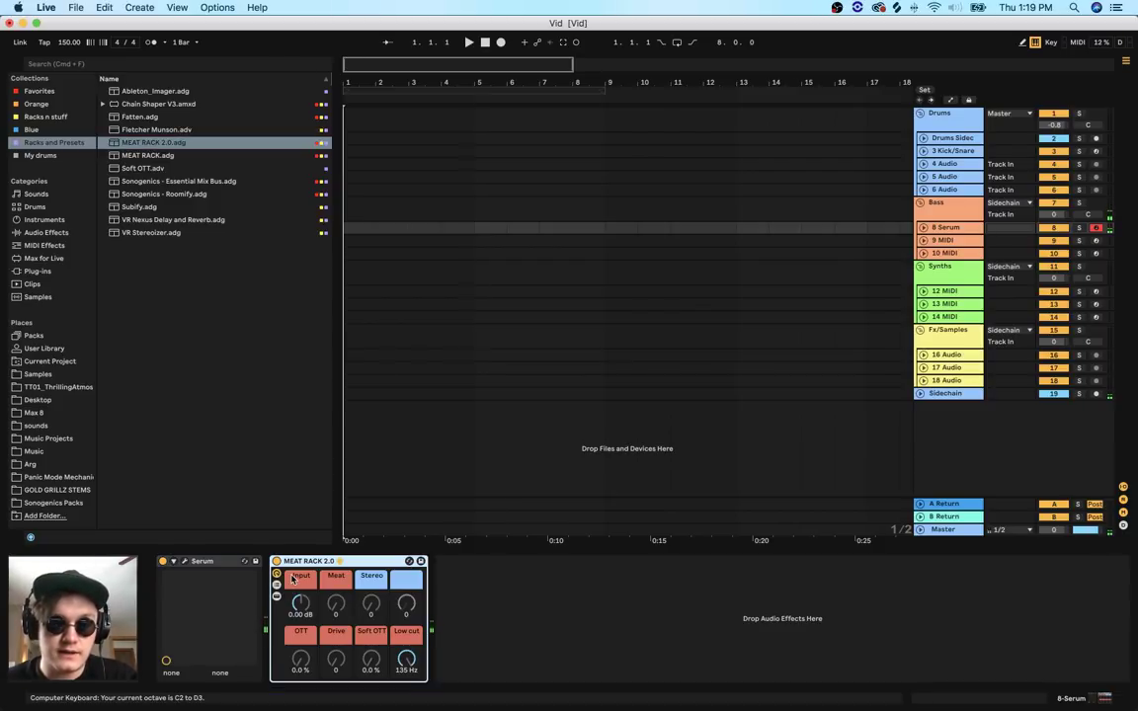
{"action": "key", "text": "z"}
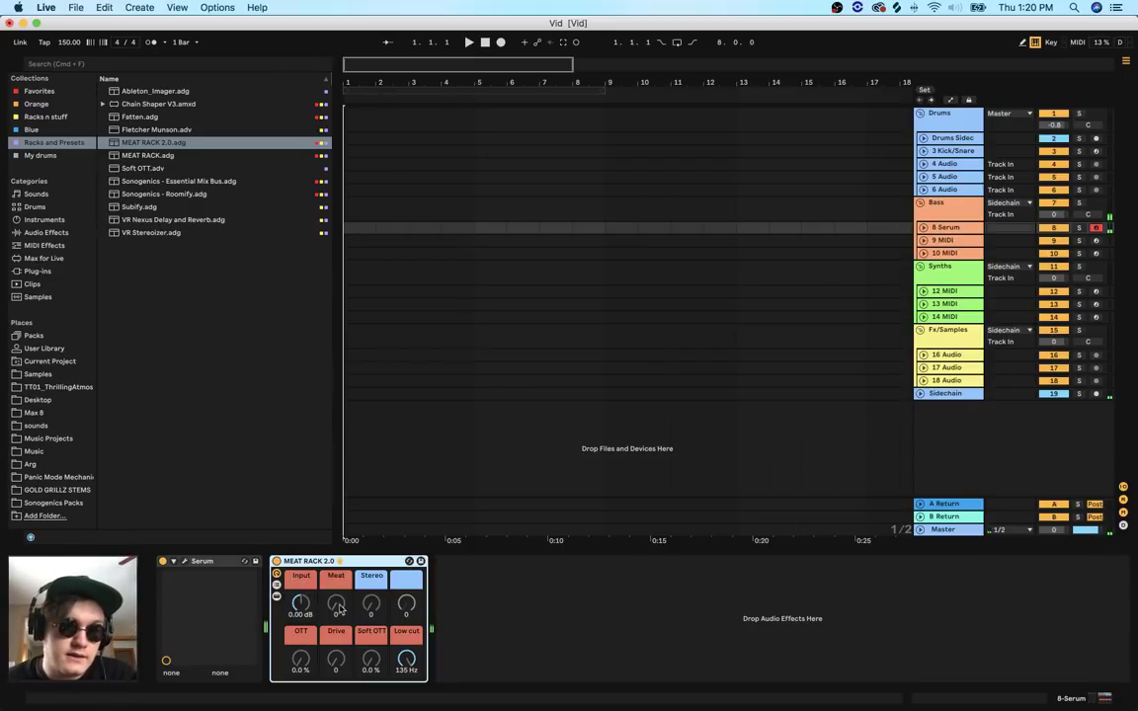
Set the MEAT RACK 2.0 macros to Meat 59, Stereo 68, Soft OTT 64% and Drive 82
{"action": "left_click_drag", "start_coordinate": [337, 604], "coordinate": [337, 556]}
{"action": "left_click_drag", "start_coordinate": [373, 605], "coordinate": [373, 548]}
{"action": "left_click_drag", "start_coordinate": [370, 668], "coordinate": [371, 601]}
{"action": "left_click_drag", "start_coordinate": [333, 670], "coordinate": [333, 603]}
Lower the Serum track volume to -6.6 dB and set the rack's Meat to 74, Input to 9.65 dB, OTT to 25% and Stereo to 80
{"action": "left_click", "coordinate": [922, 227]}
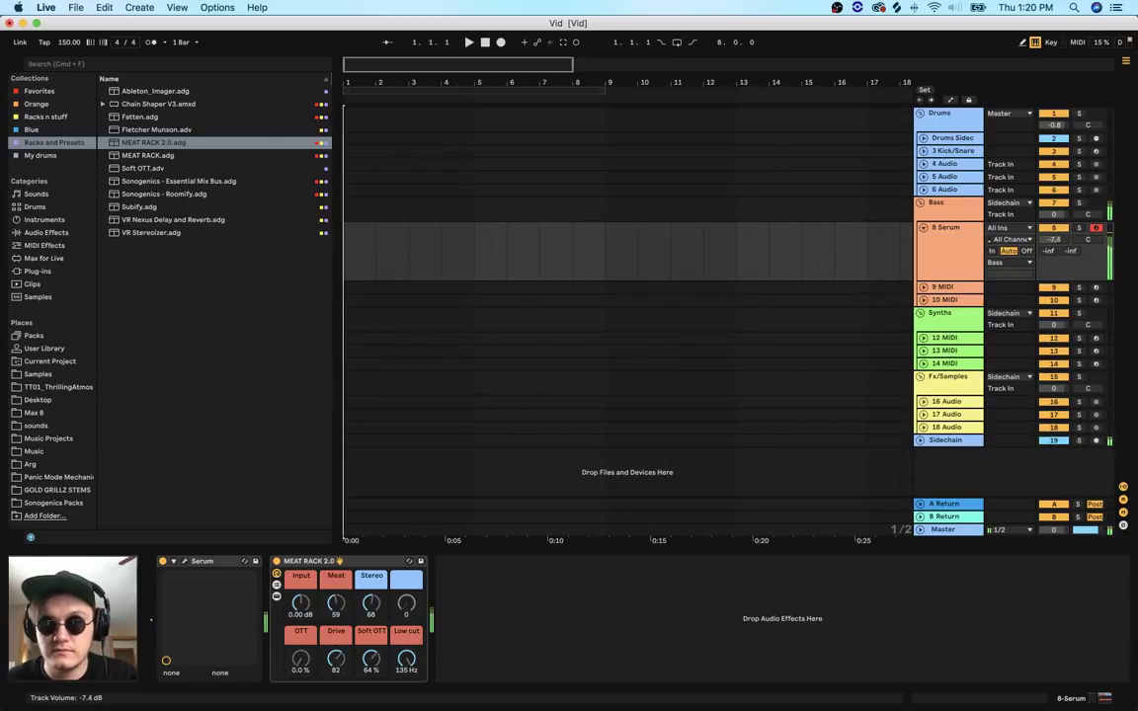
{"action": "left_click_drag", "start_coordinate": [337, 599], "coordinate": [307, 585]}
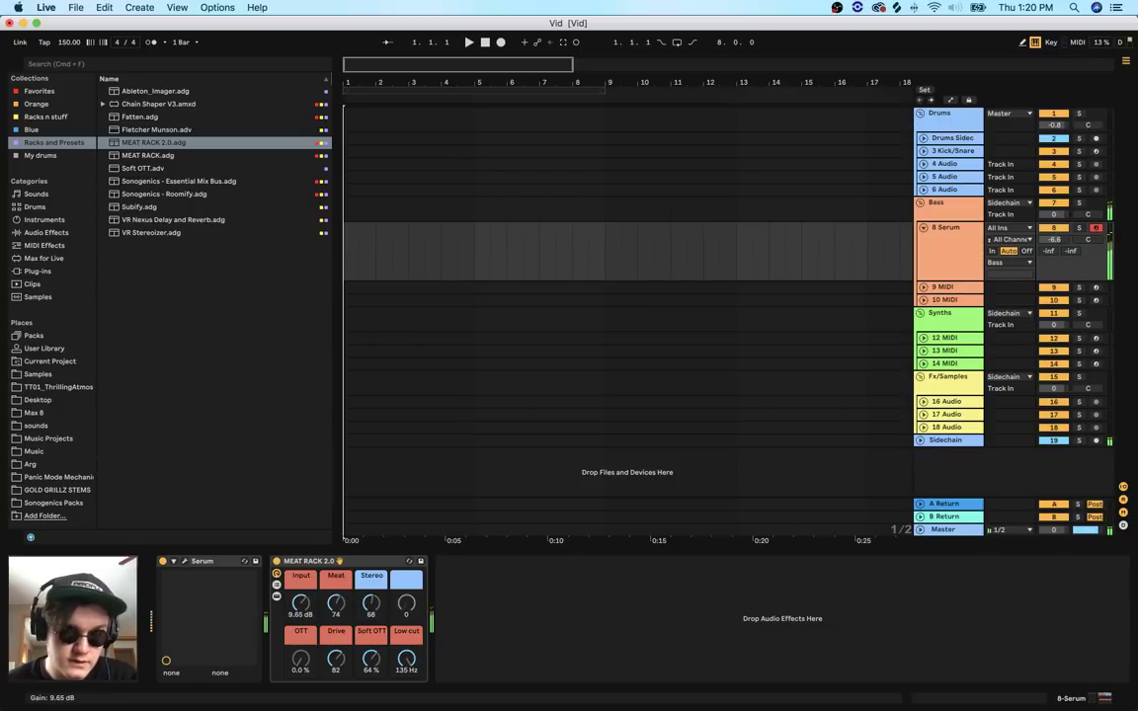
{"action": "mouse_move", "coordinate": [300, 658]}
{"action": "left_mouse_down"}
{"action": "mouse_move", "coordinate": [301, 632]}
{"action": "mouse_move", "coordinate": [300, 650]}
{"action": "left_mouse_up"}
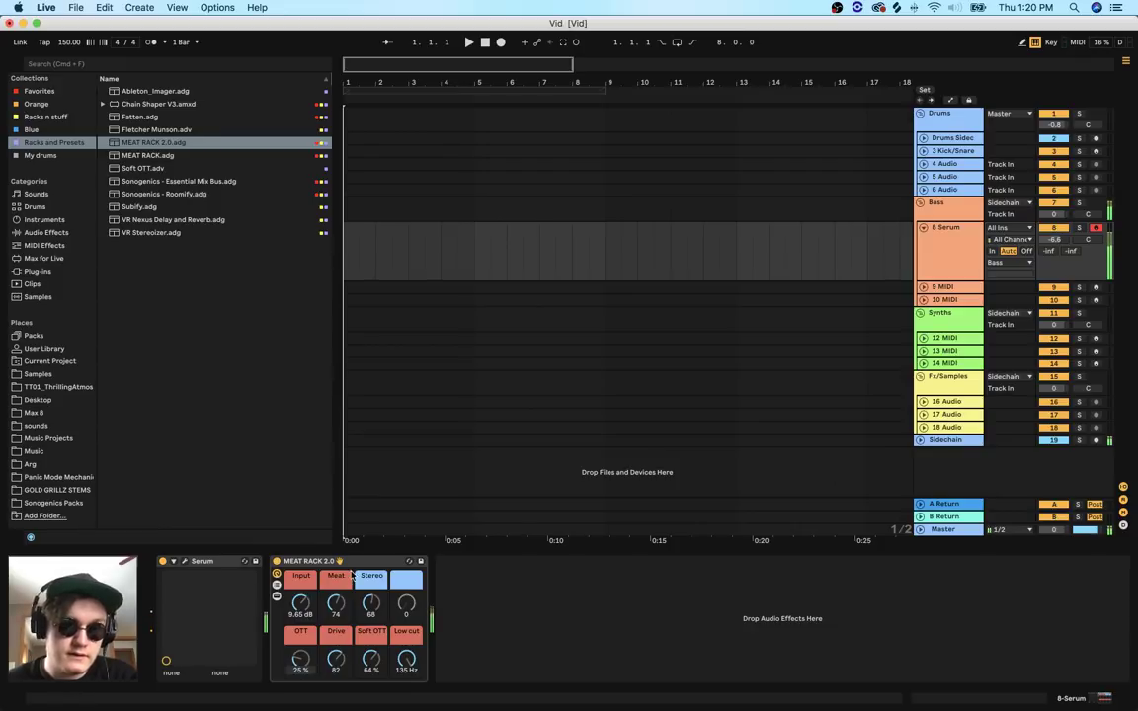
{"action": "left_click_drag", "start_coordinate": [371, 603], "coordinate": [370, 583]}
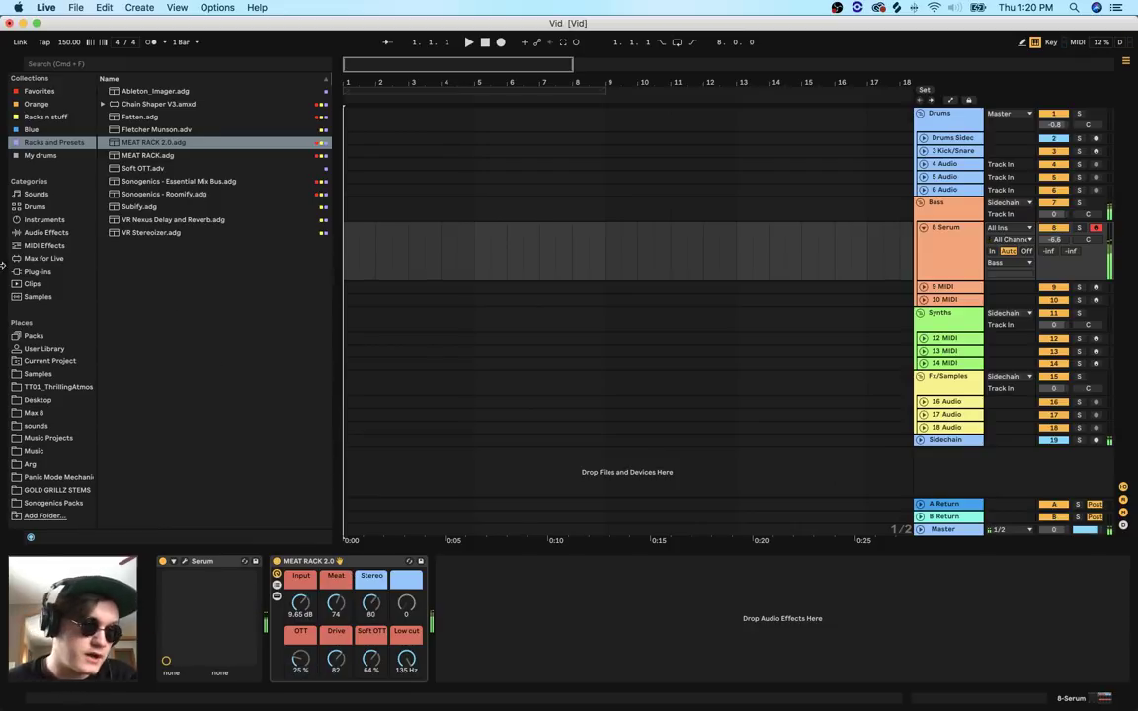
Insert a Vocoder followed by a Phaser between Serum and MEAT RACK 2.0
{"action": "left_click", "coordinate": [47, 232]}
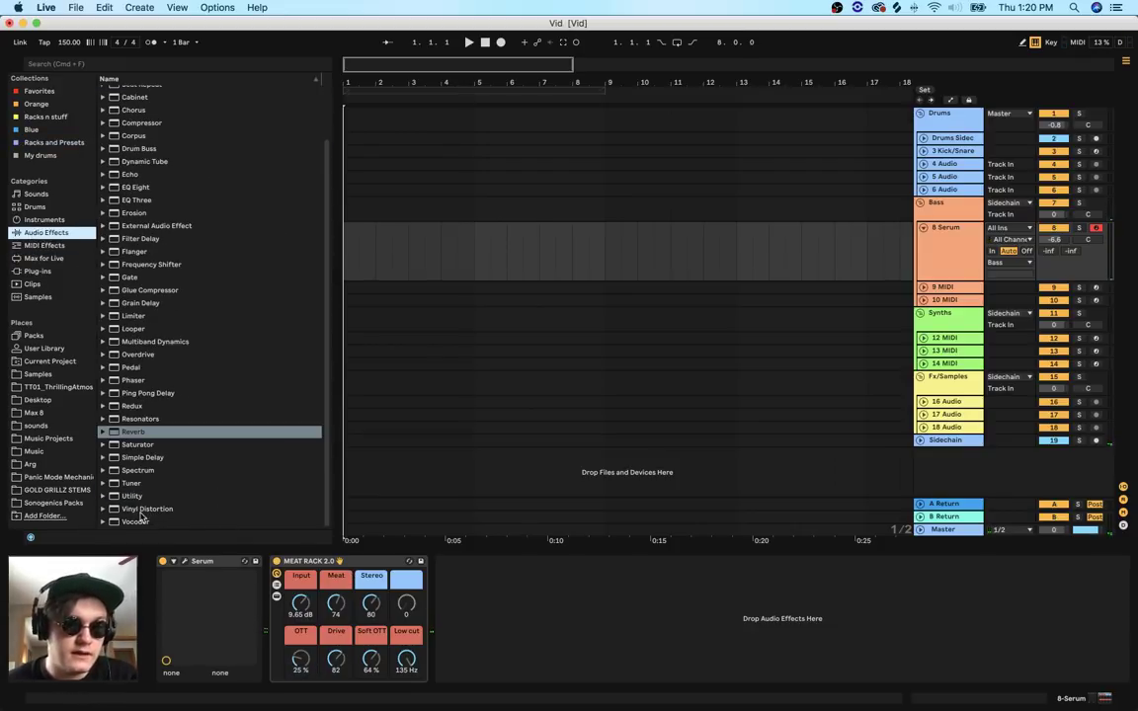
{"action": "left_click_drag", "start_coordinate": [142, 516], "coordinate": [348, 570]}
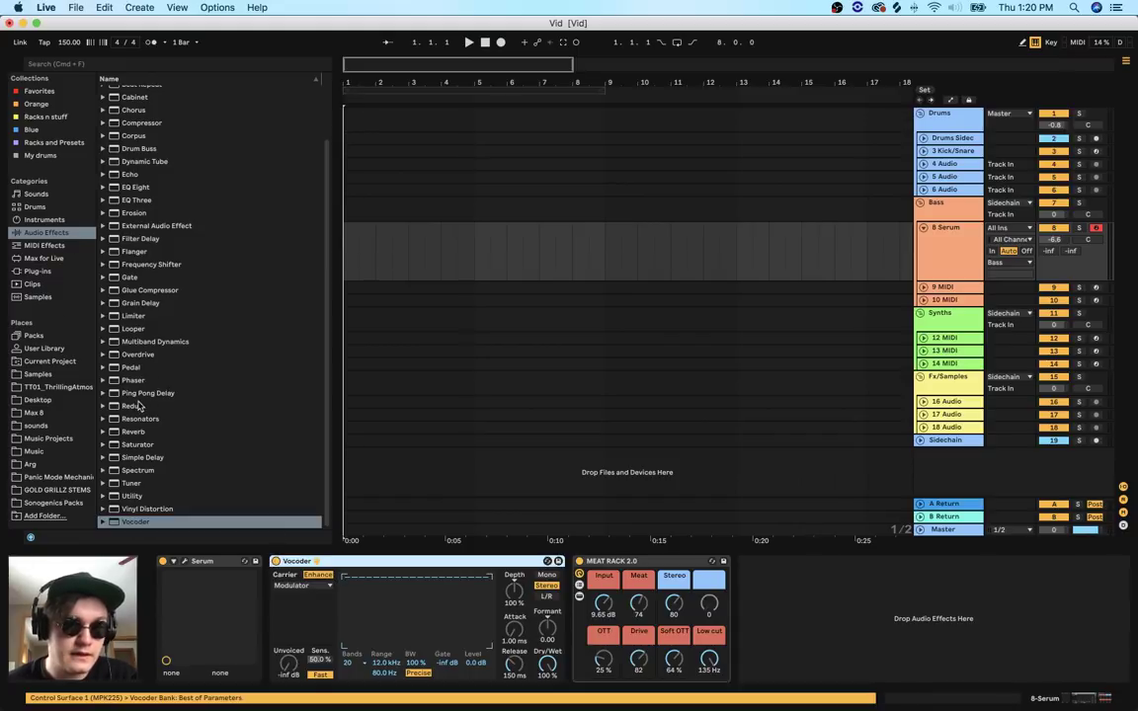
{"action": "left_click_drag", "start_coordinate": [132, 381], "coordinate": [539, 550]}
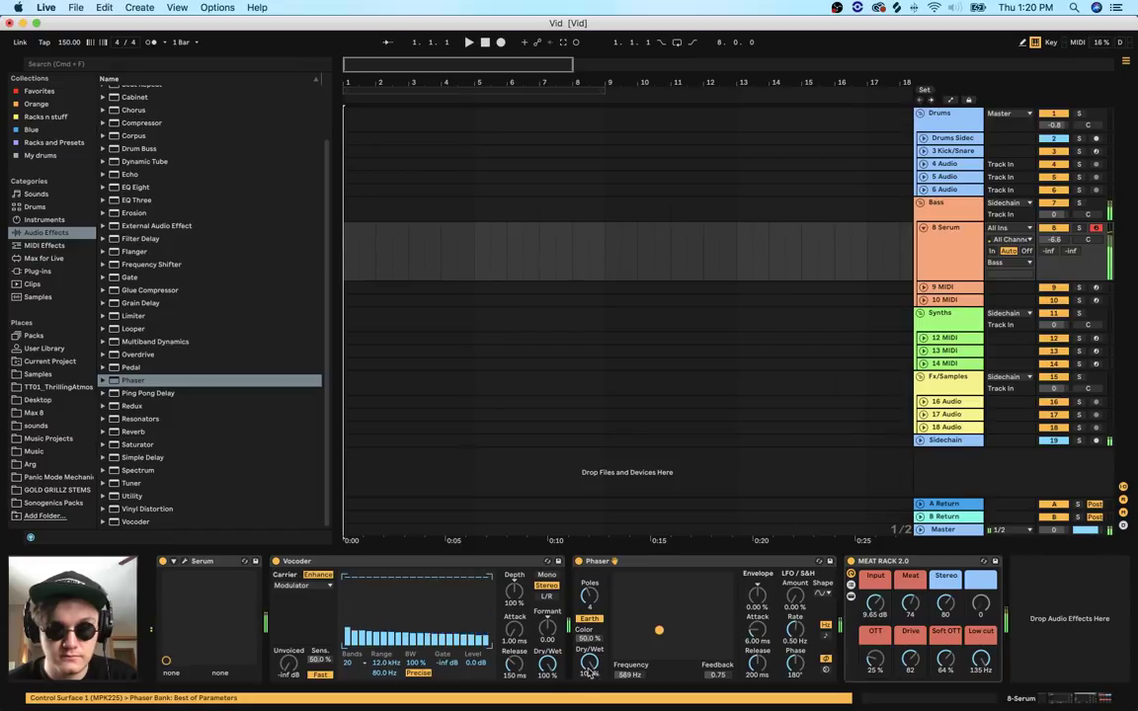
Set the Phaser to a frequency of 355 Hz, feedback of 0.74 and dry/wet of 69%
{"action": "left_click_drag", "start_coordinate": [663, 634], "coordinate": [659, 633]}
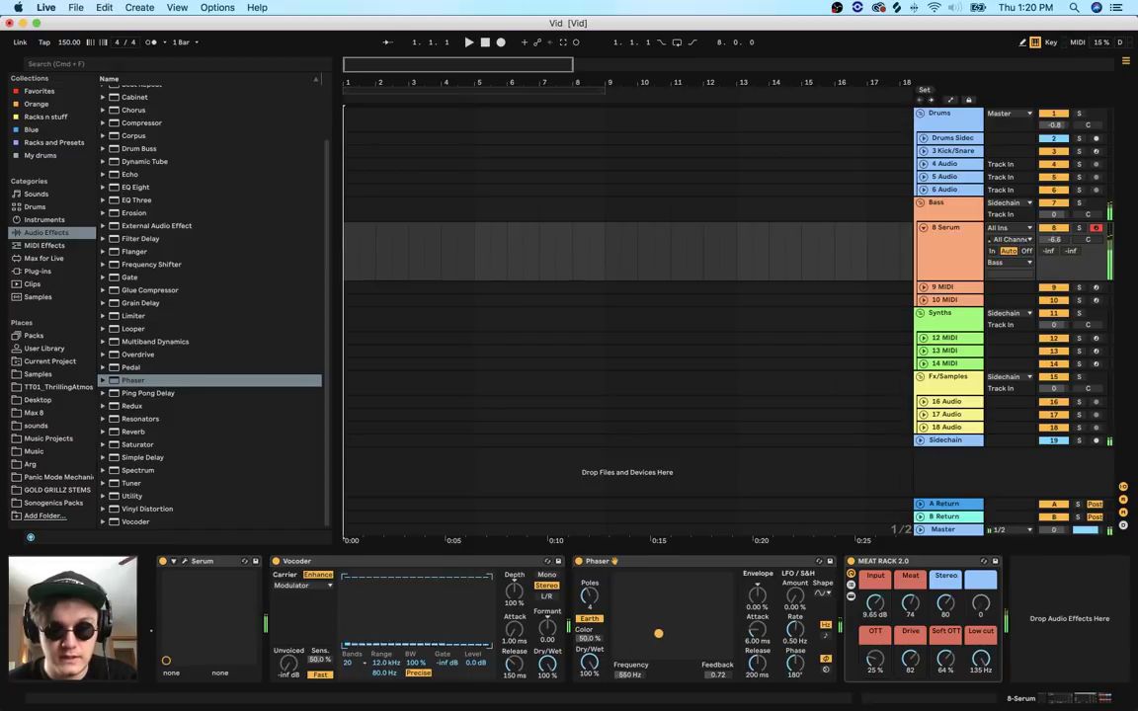
{"action": "left_click_drag", "start_coordinate": [590, 663], "coordinate": [590, 696]}
{"action": "mouse_move", "coordinate": [660, 634]}
{"action": "left_mouse_down"}
{"action": "mouse_move", "coordinate": [650, 640]}
{"action": "mouse_move", "coordinate": [651, 613]}
{"action": "mouse_move", "coordinate": [651, 634]}
{"action": "mouse_move", "coordinate": [663, 635]}
{"action": "mouse_move", "coordinate": [651, 632]}
{"action": "left_mouse_up"}
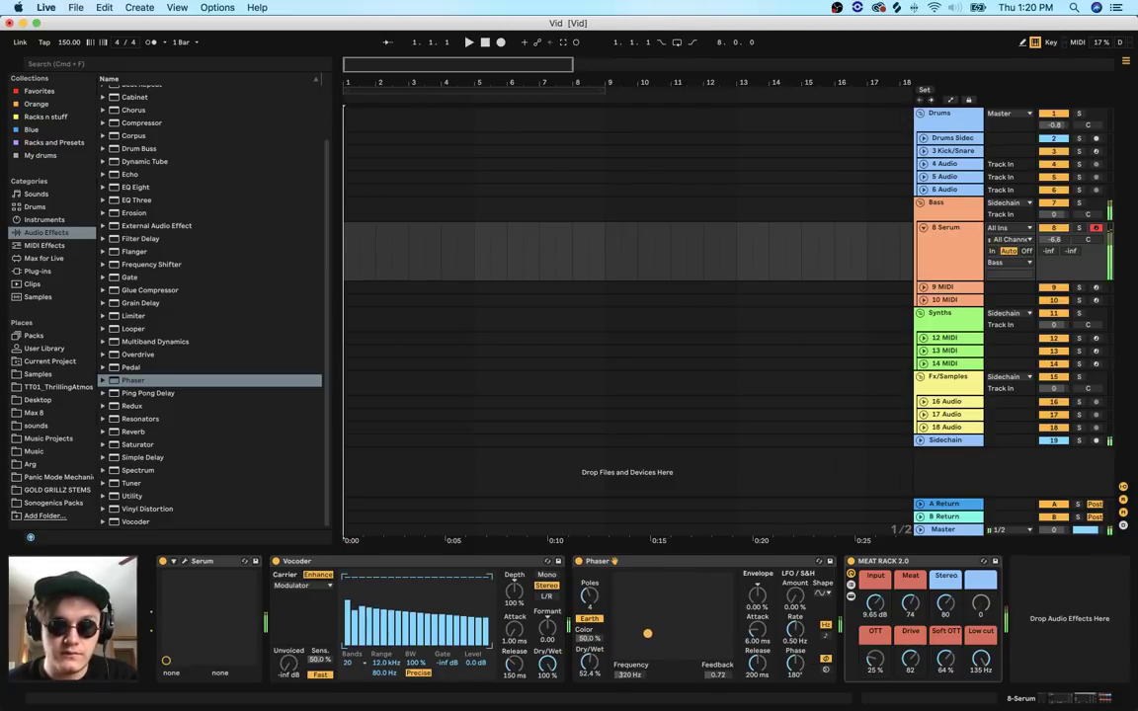
{"action": "left_click_drag", "start_coordinate": [591, 662], "coordinate": [650, 631]}
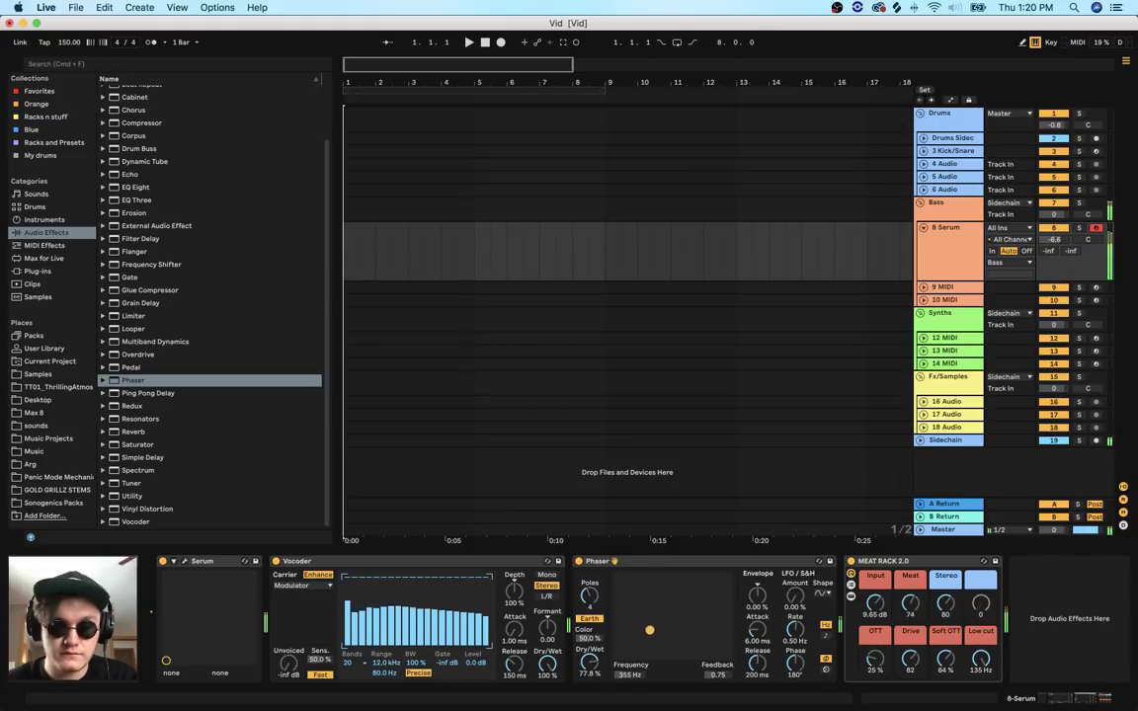
{"action": "left_click_drag", "start_coordinate": [596, 668], "coordinate": [595, 677]}
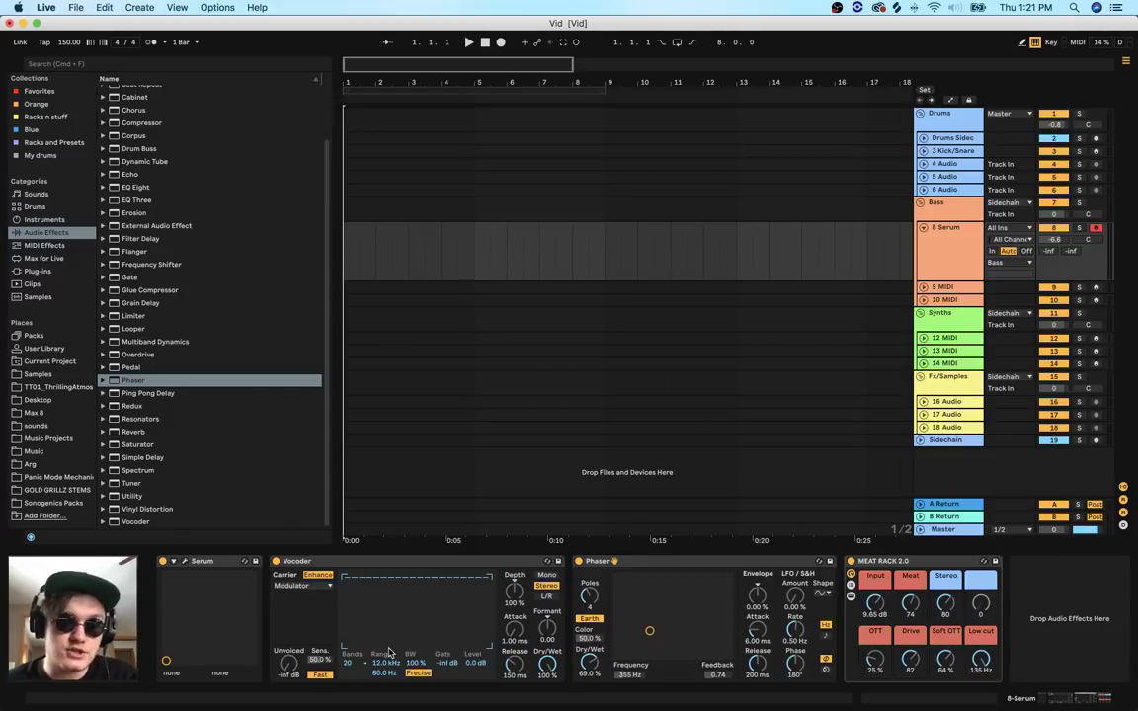
Keep the Vocoder carrier on Modulator, set the upper range to 18.0 kHz and the depth to 80%
{"action": "left_click", "coordinate": [305, 585]}
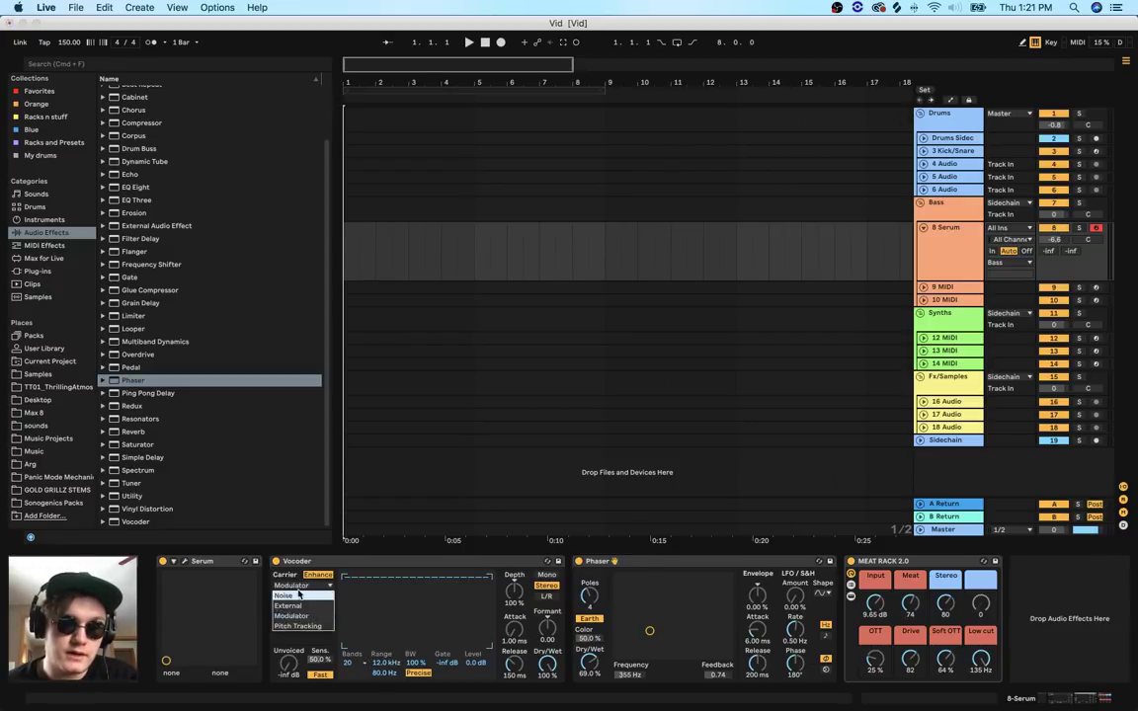
{"action": "left_click", "coordinate": [290, 647]}
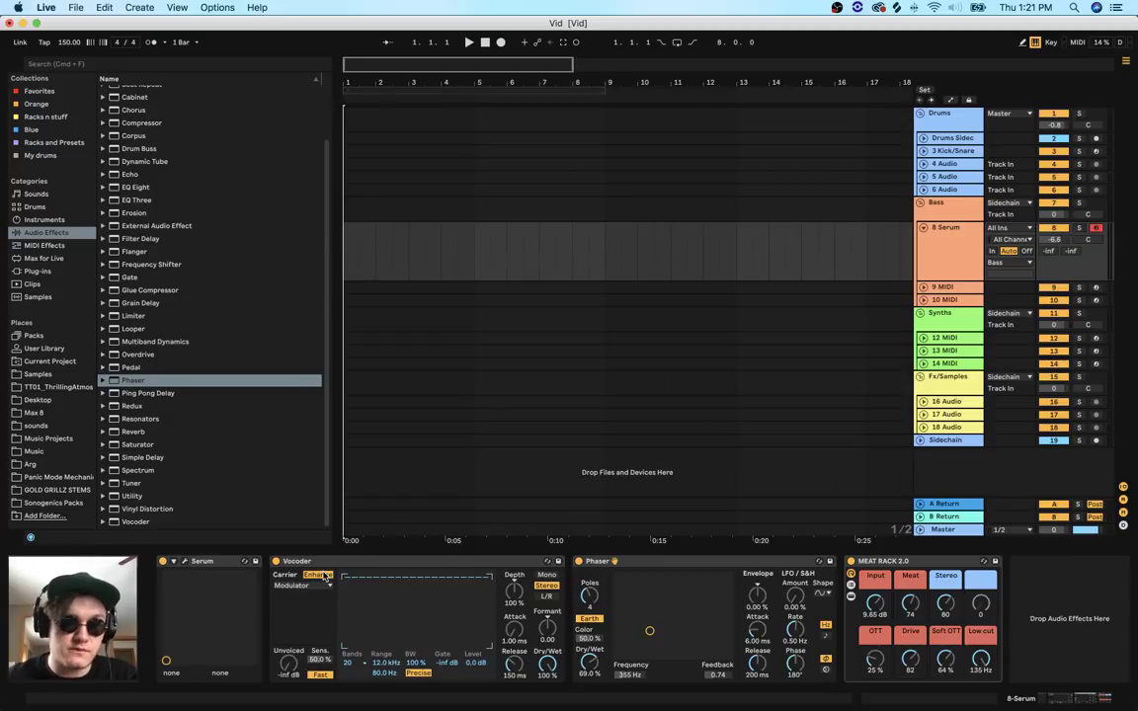
{"action": "left_click_drag", "start_coordinate": [385, 664], "coordinate": [386, 629]}
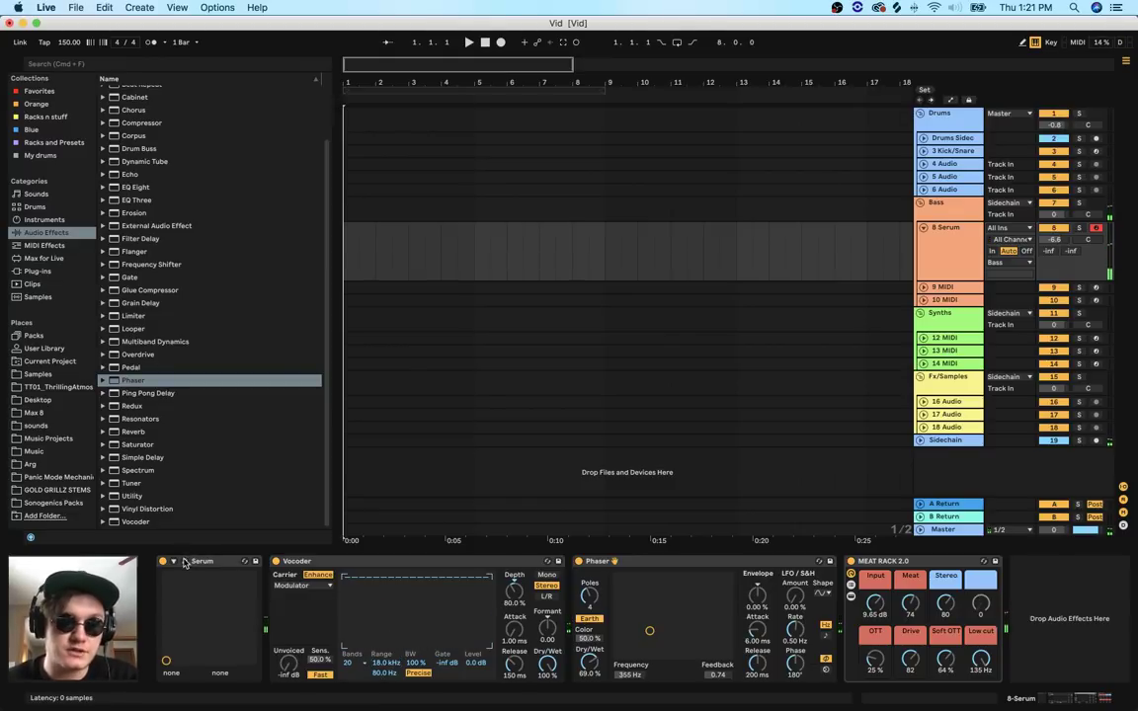
Insert the Multiband Dynamics preset Soft OTT between the Phaser and MEAT RACK 2.0
{"action": "left_click", "coordinate": [155, 341]}
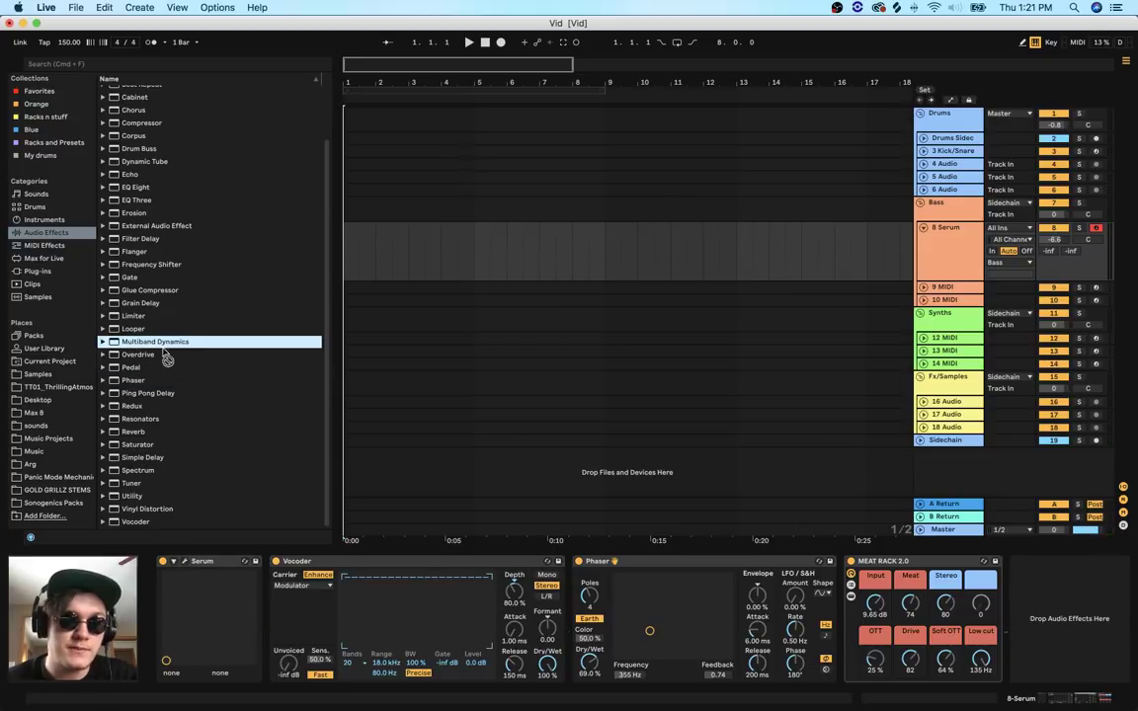
{"action": "left_click", "coordinate": [102, 342]}
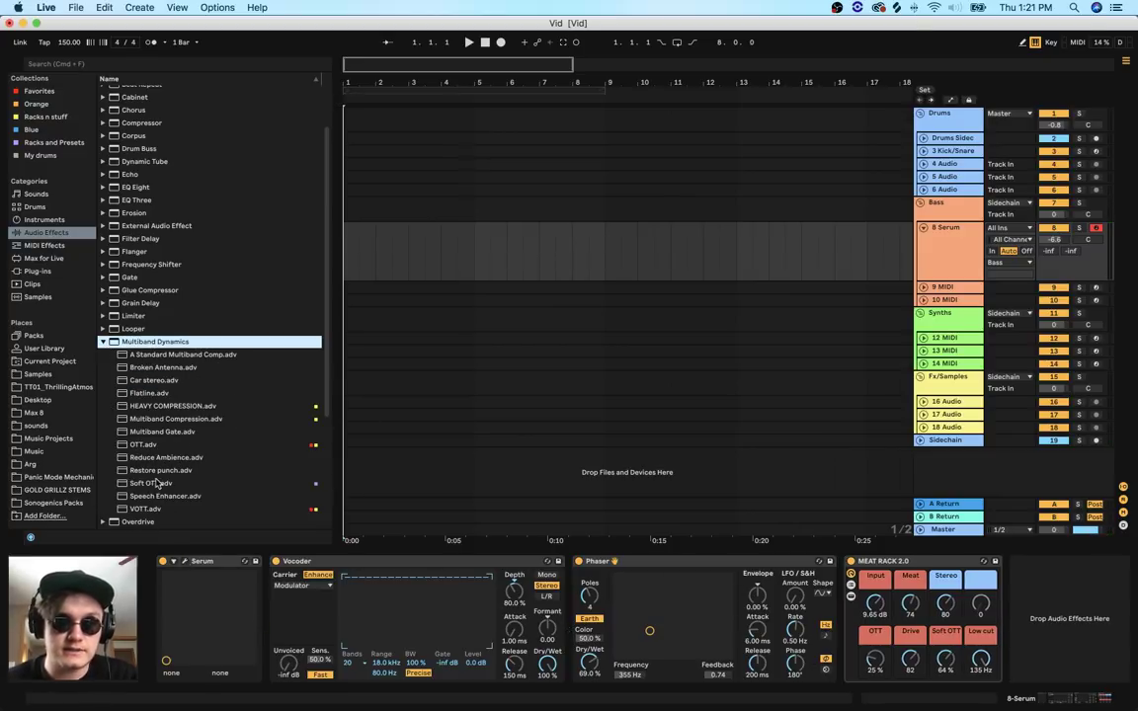
{"action": "left_click_drag", "start_coordinate": [156, 483], "coordinate": [836, 654]}
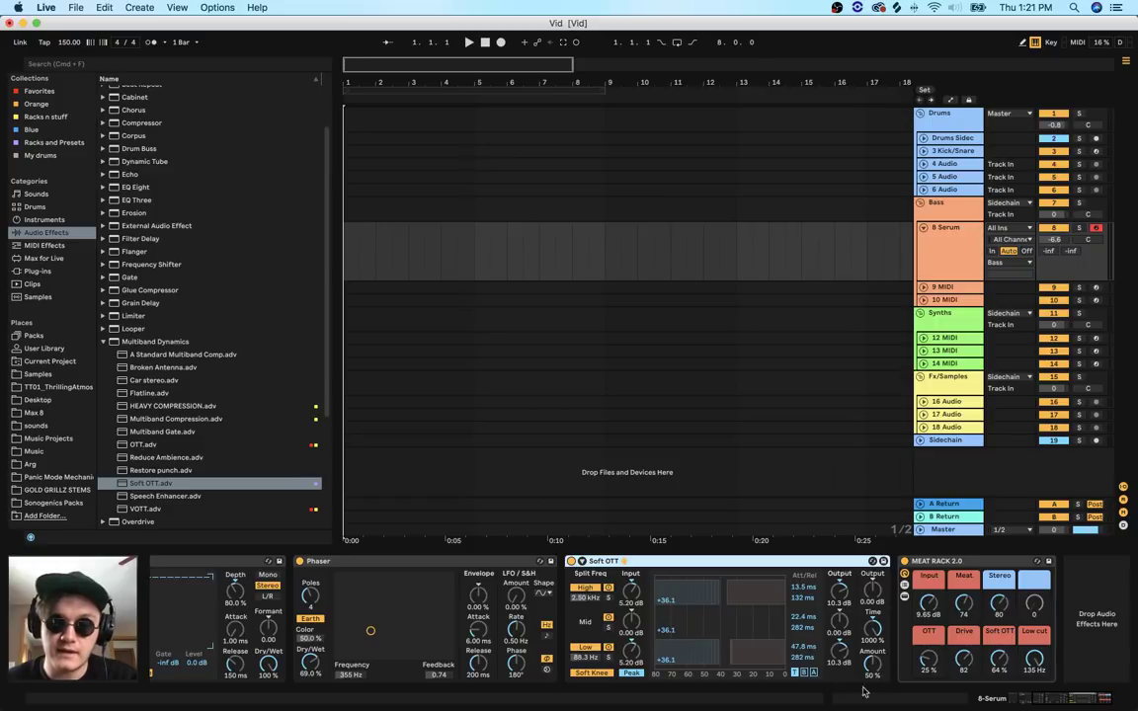
Compare the bass sound with Soft OTT bypassed and re-enabled, and review the device chain
{"action": "scroll", "coordinate": [761, 668], "scroll_direction": "left", "scroll_amount": 5}
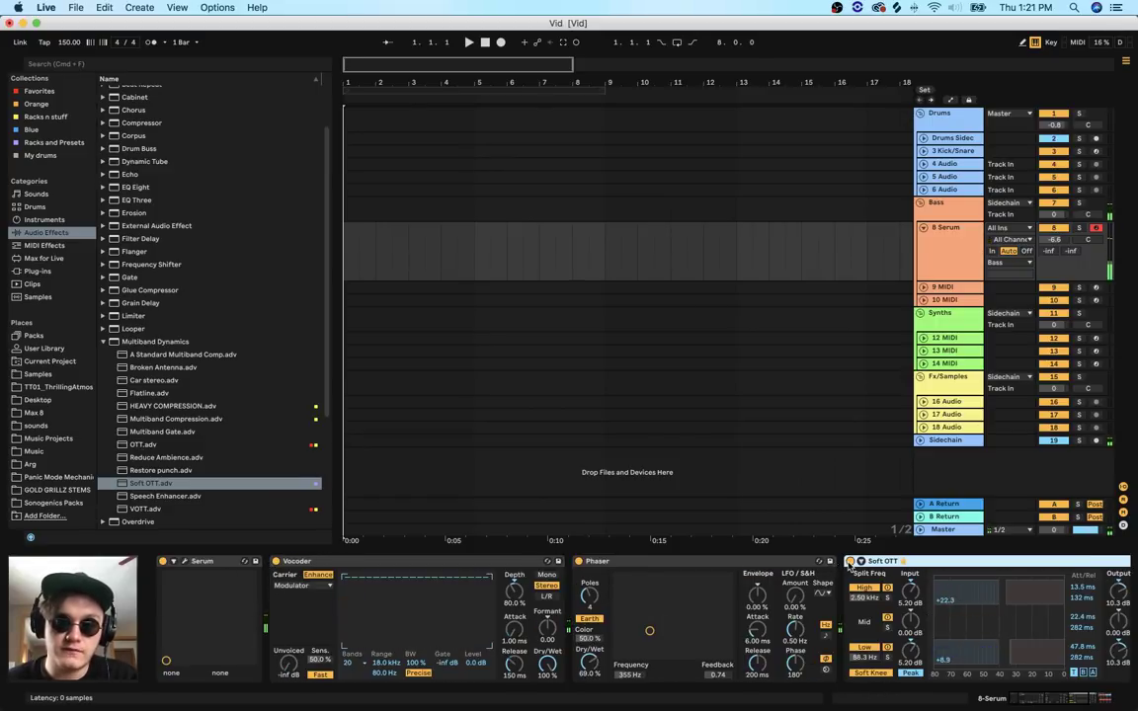
{"action": "left_click", "coordinate": [850, 561]}
{"action": "left_click", "coordinate": [849, 562]}
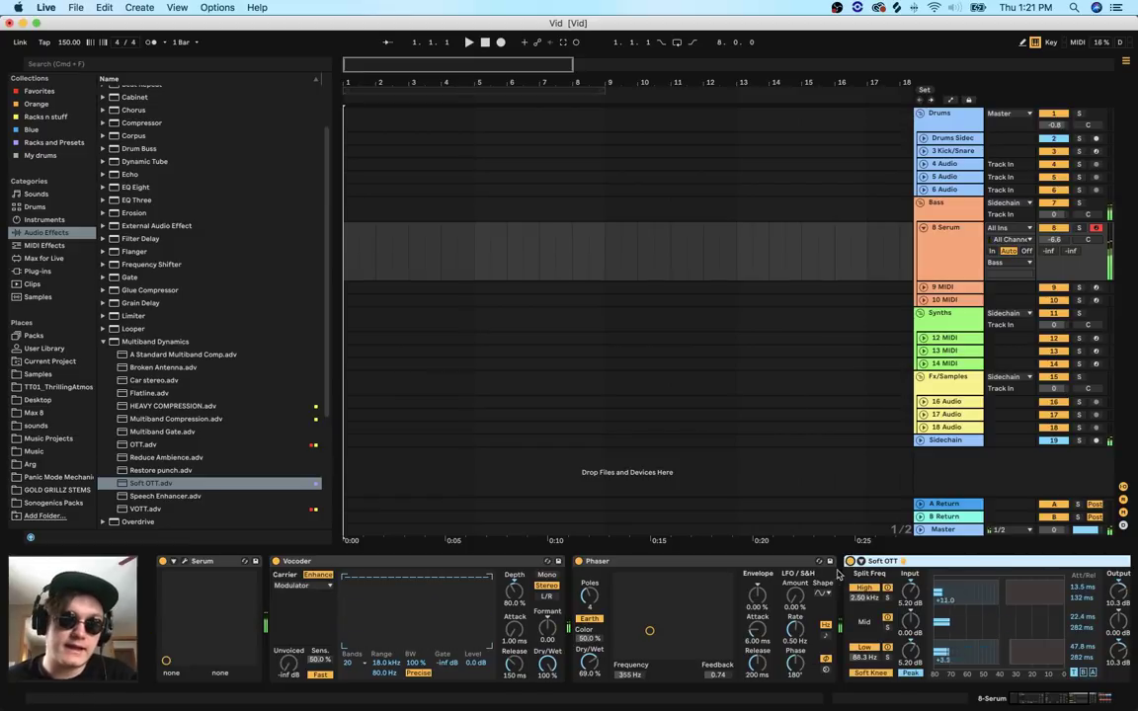
{"action": "scroll", "coordinate": [692, 620], "scroll_direction": "right", "scroll_amount": 5}
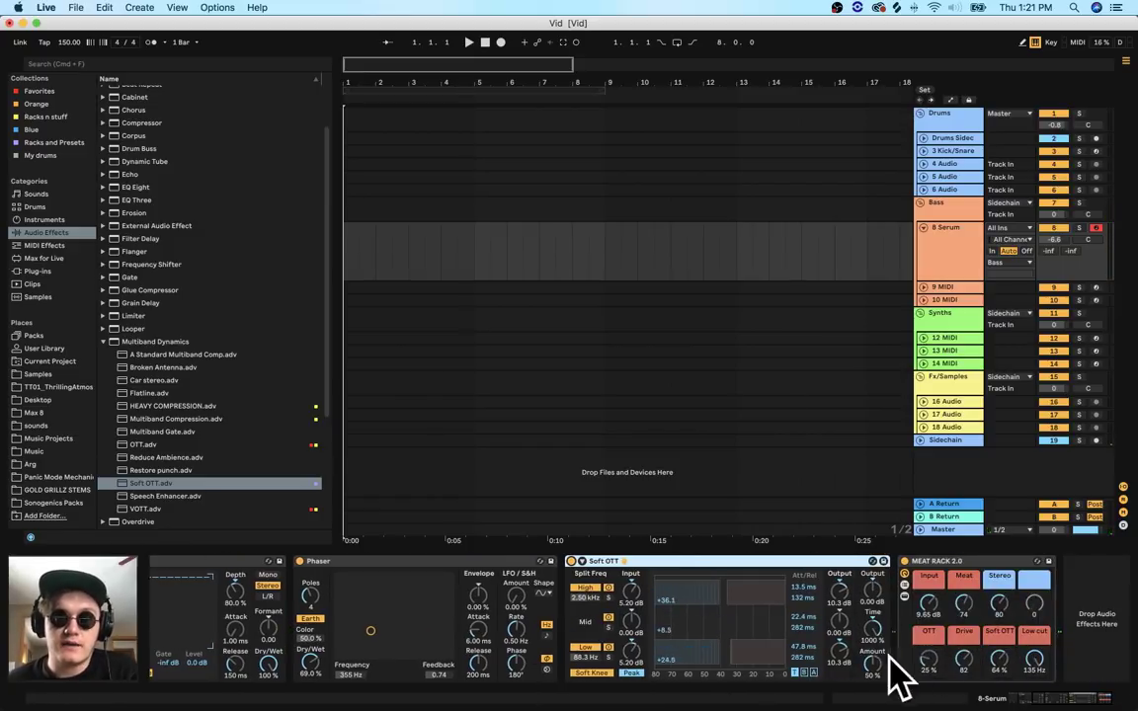
{"action": "scroll", "coordinate": [898, 662], "scroll_direction": "left", "scroll_amount": 5}
{"action": "scroll", "coordinate": [954, 651], "scroll_direction": "right", "scroll_amount": 5}
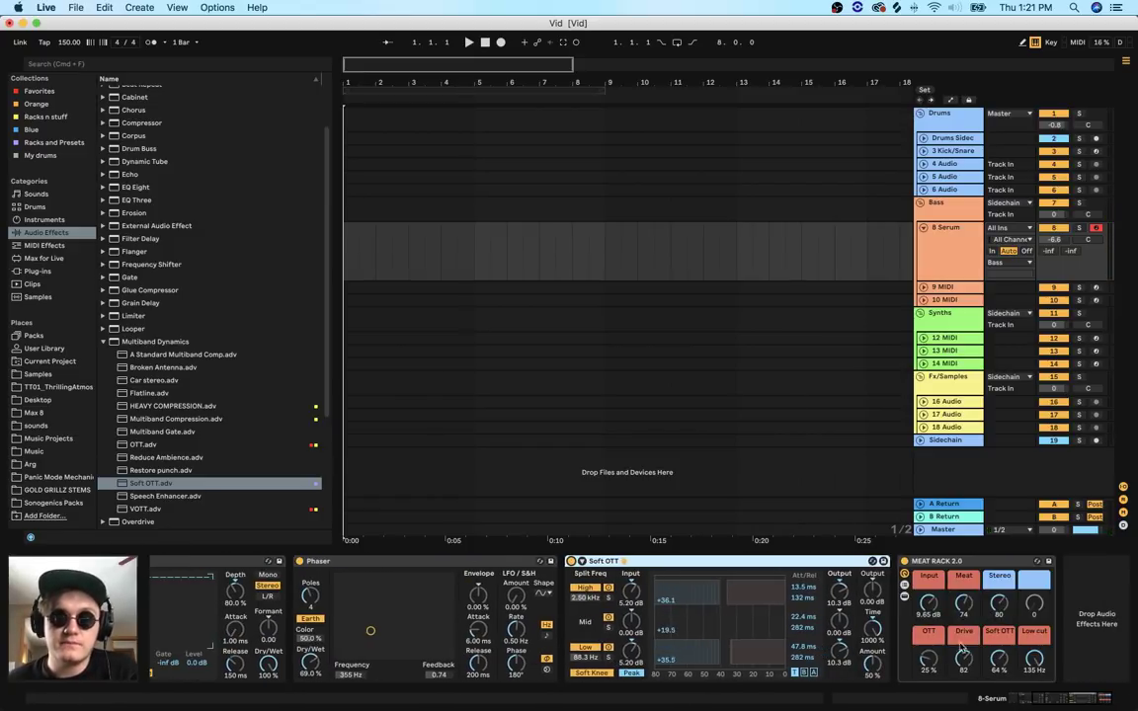
Add an EQ Eight at the end of the device chain and collapse the Multiband Dynamics presets
{"action": "double_click", "coordinate": [130, 186]}
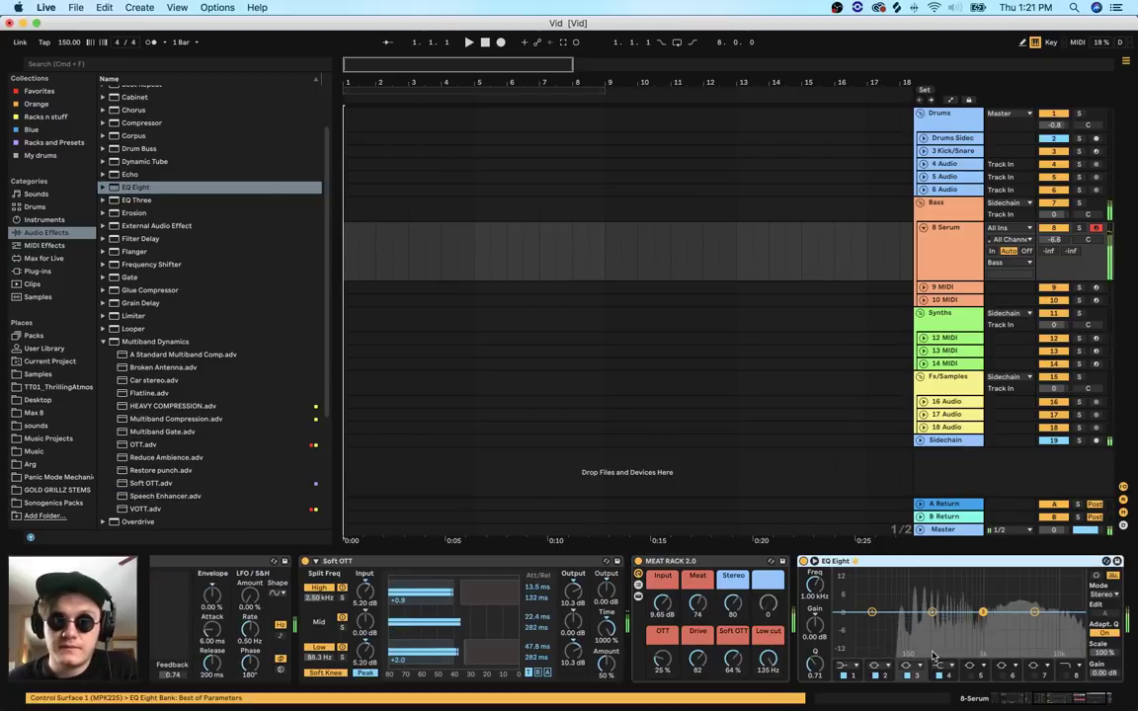
{"action": "left_click", "coordinate": [103, 342]}
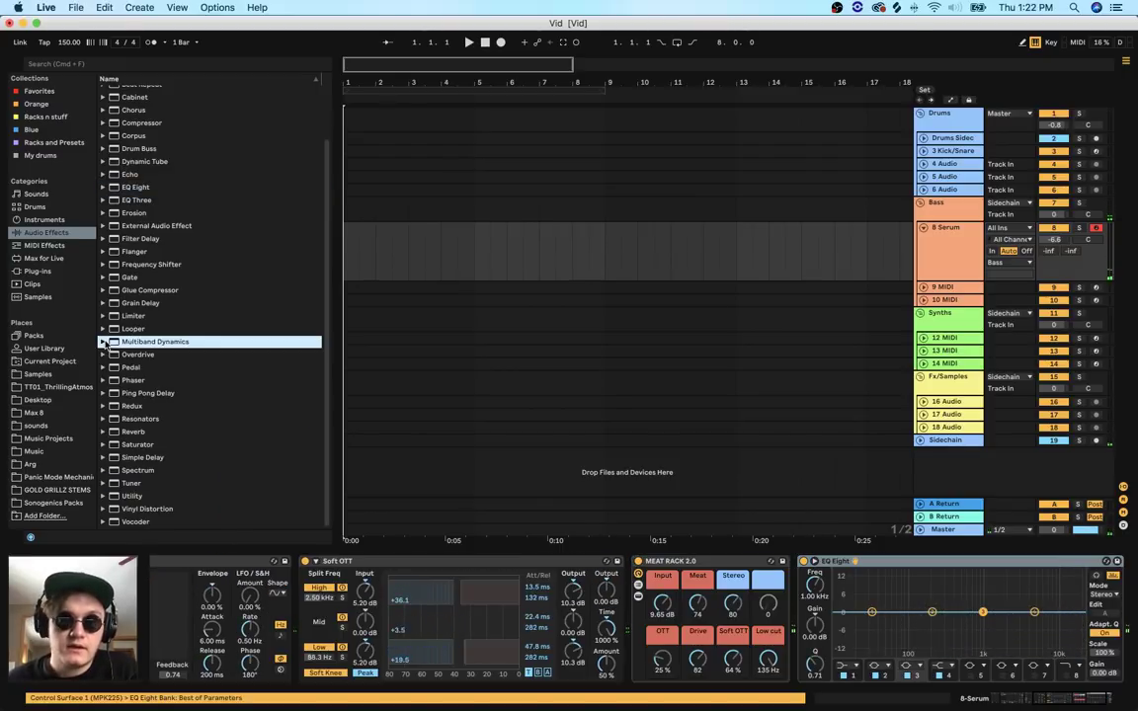
Insert a Reverb after MEAT RACK 2.0 with Hi Cut off, input filter at 949 Hz, size 0.52, decay 315 ms and dry/wet 21%
{"action": "left_click", "coordinate": [132, 432]}
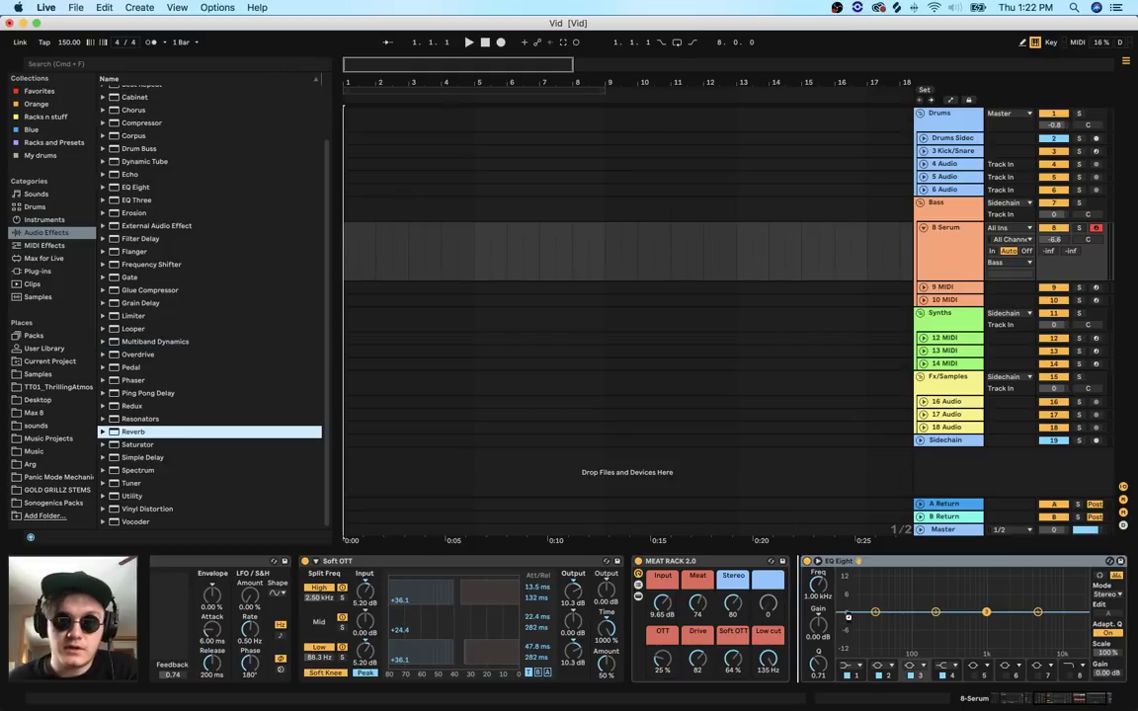
{"action": "left_click_drag", "start_coordinate": [847, 616], "coordinate": [820, 619]}
{"action": "left_click", "coordinate": [835, 583]}
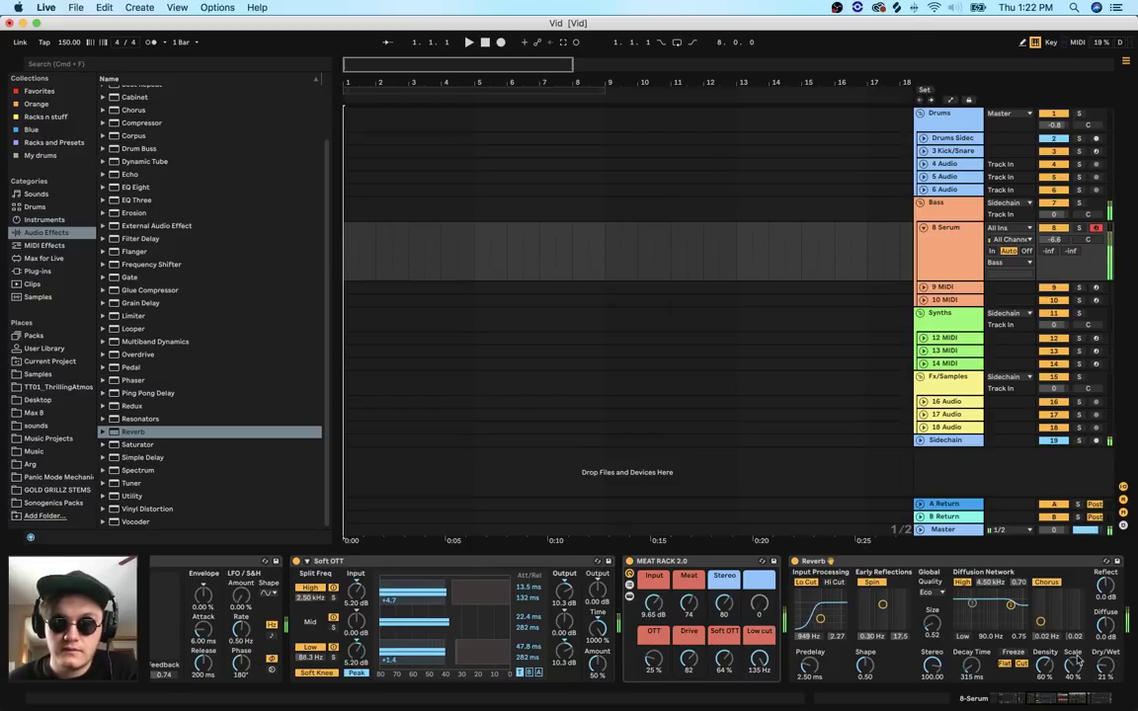
{"action": "scroll", "coordinate": [818, 592], "scroll_direction": "left", "scroll_amount": 4}
{"action": "scroll", "coordinate": [816, 590], "scroll_direction": "left", "scroll_amount": 5}
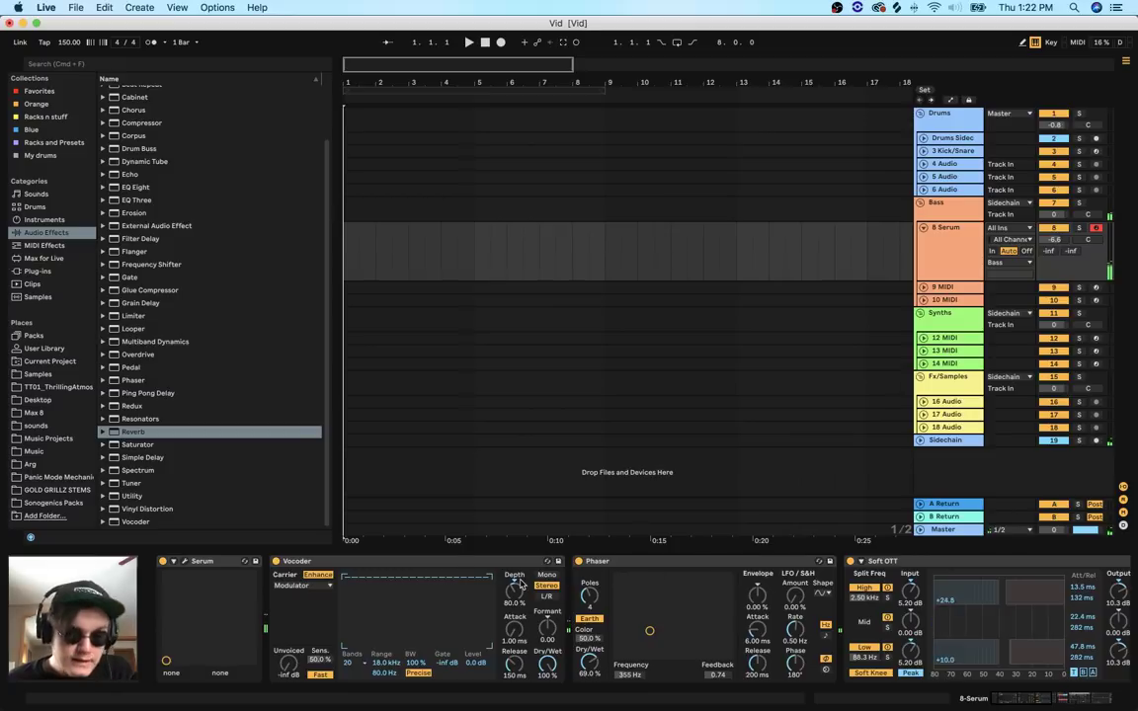
Review the whole effects chain from Serum through Vocoder, Phaser, Soft OTT, MEAT RACK 2.0 and Reverb to EQ Eight
{"action": "scroll", "coordinate": [476, 568], "scroll_direction": "right", "scroll_amount": 12}
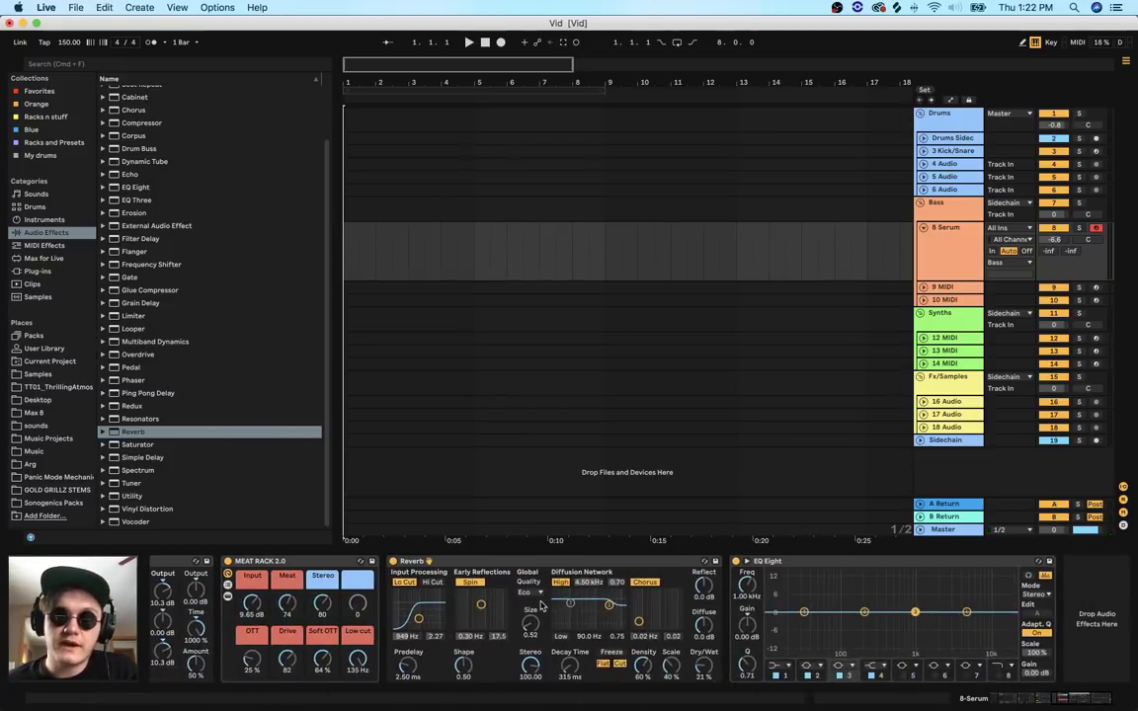
{"action": "scroll", "coordinate": [901, 607], "scroll_direction": "left", "scroll_amount": 10}
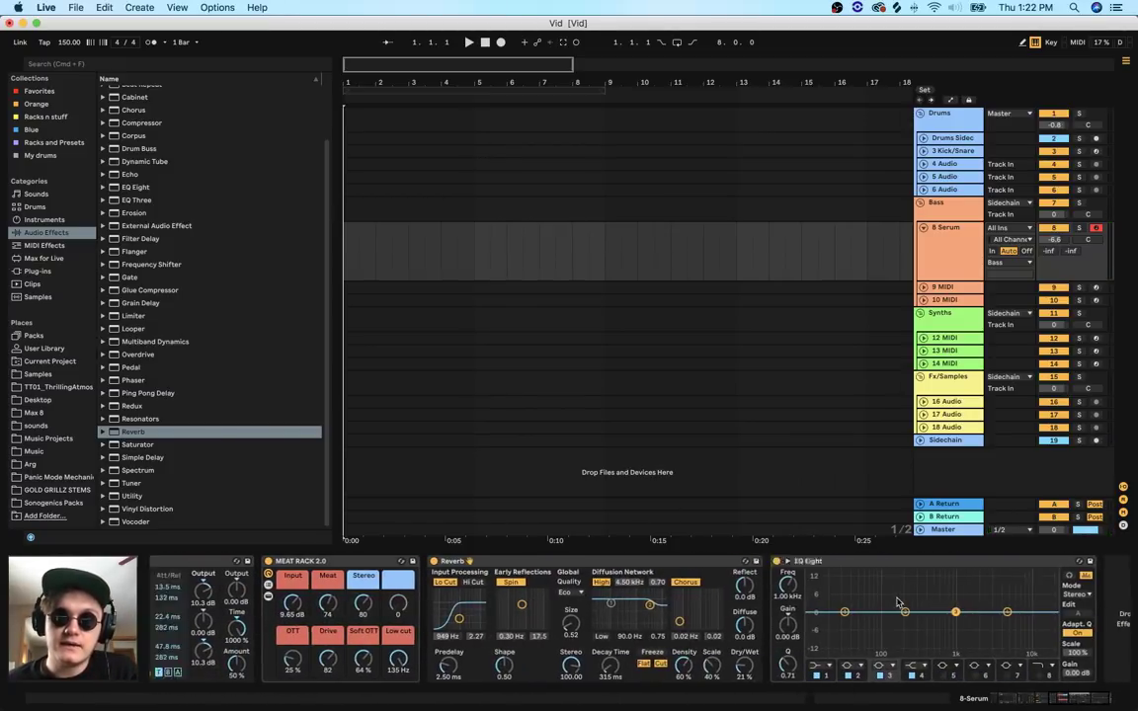
{"action": "scroll", "coordinate": [862, 596], "scroll_direction": "left", "scroll_amount": 5}
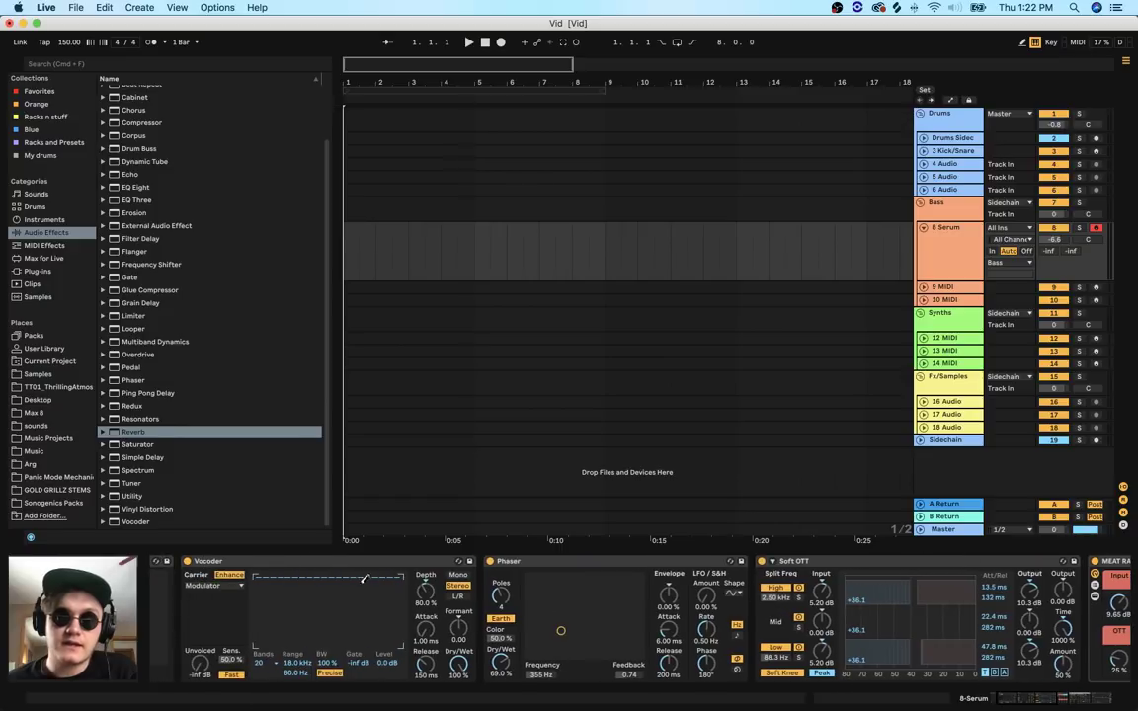
{"action": "scroll", "coordinate": [371, 576], "scroll_direction": "right", "scroll_amount": 15}
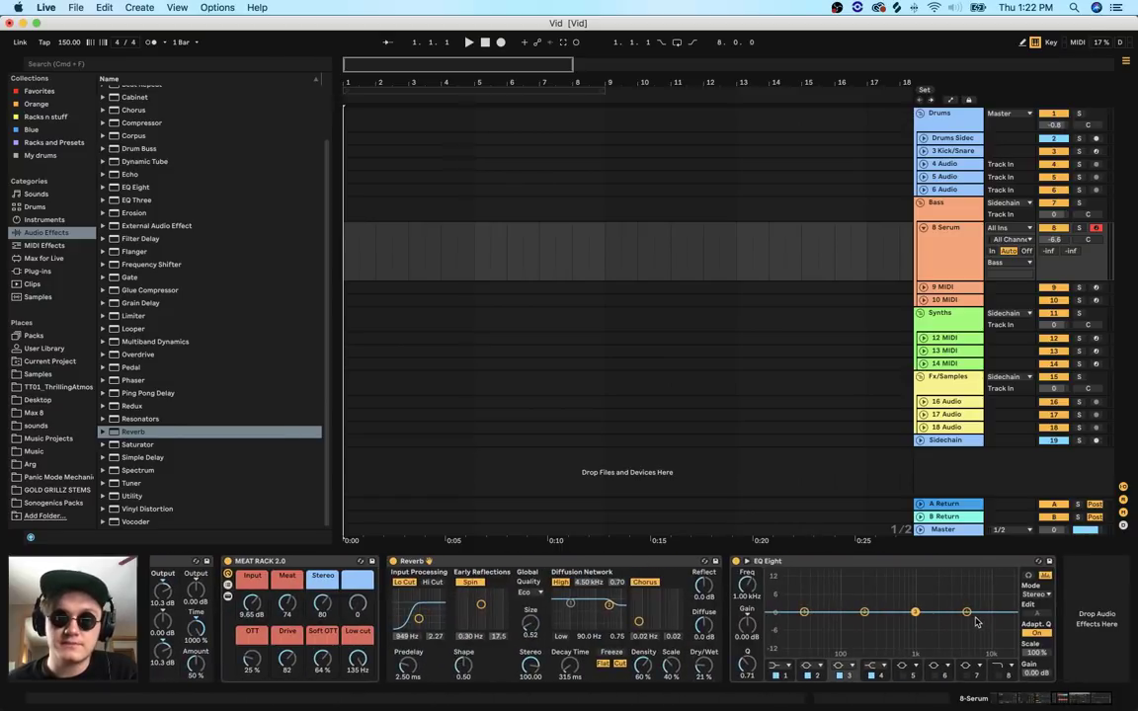
{"action": "scroll", "coordinate": [976, 625], "scroll_direction": "left", "scroll_amount": 15}
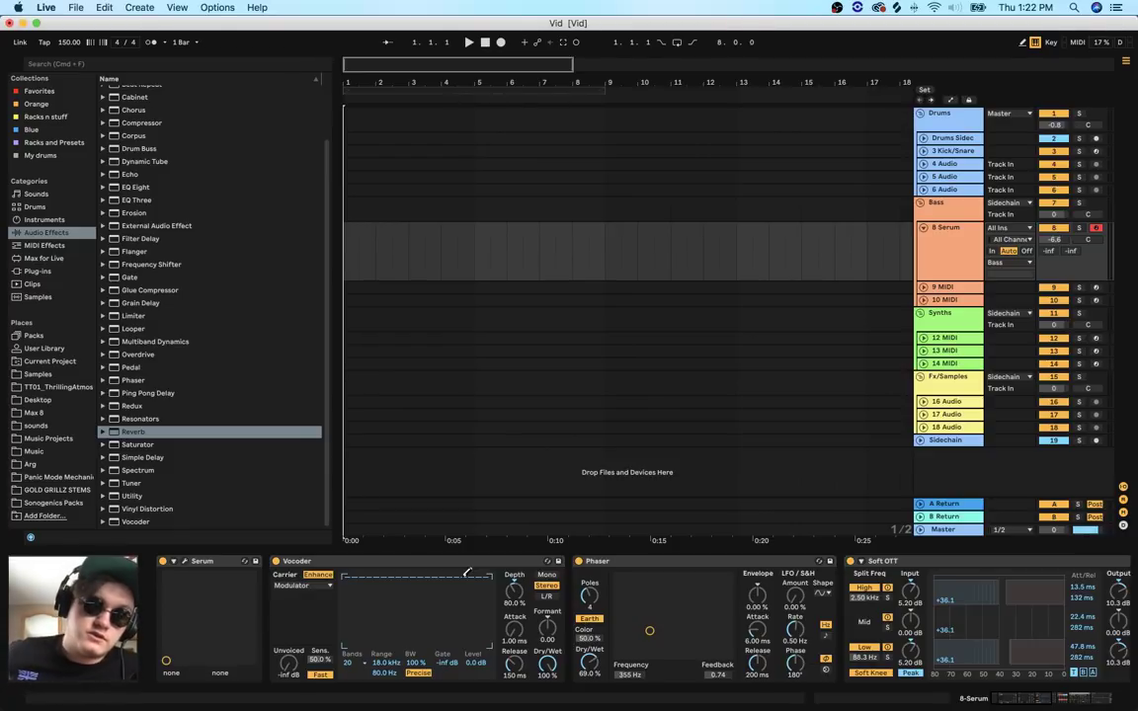
{"action": "scroll", "coordinate": [468, 574], "scroll_direction": "right", "scroll_amount": 15}
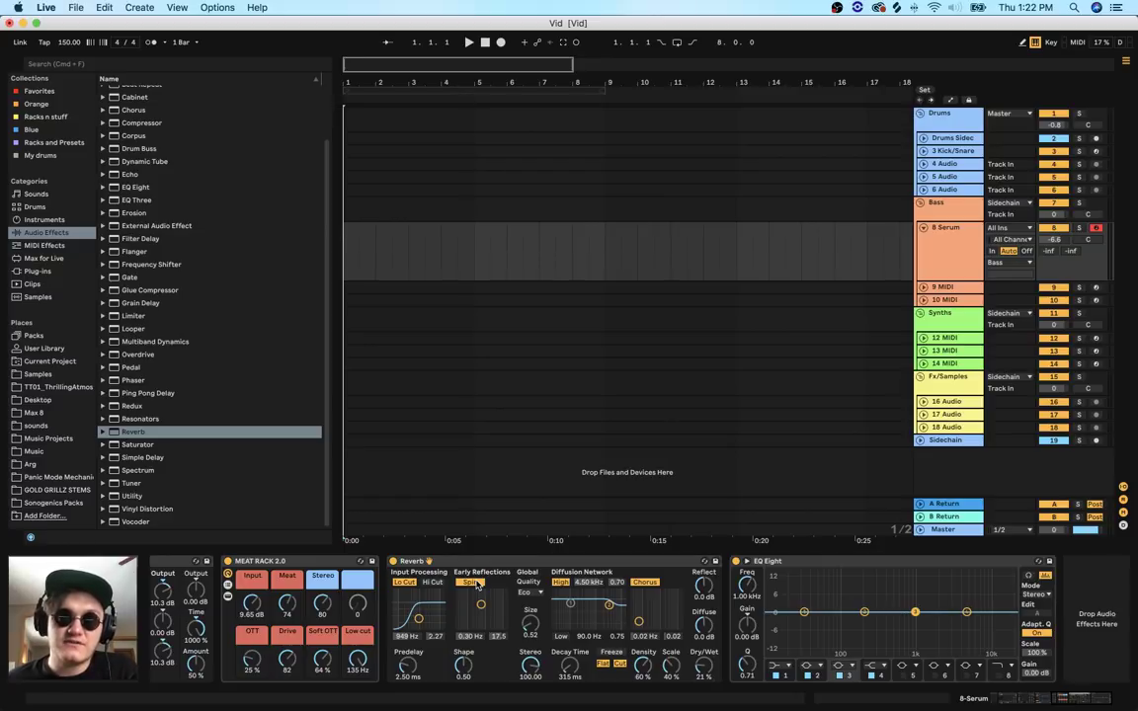
{"action": "scroll", "coordinate": [906, 605], "scroll_direction": "left", "scroll_amount": 5}
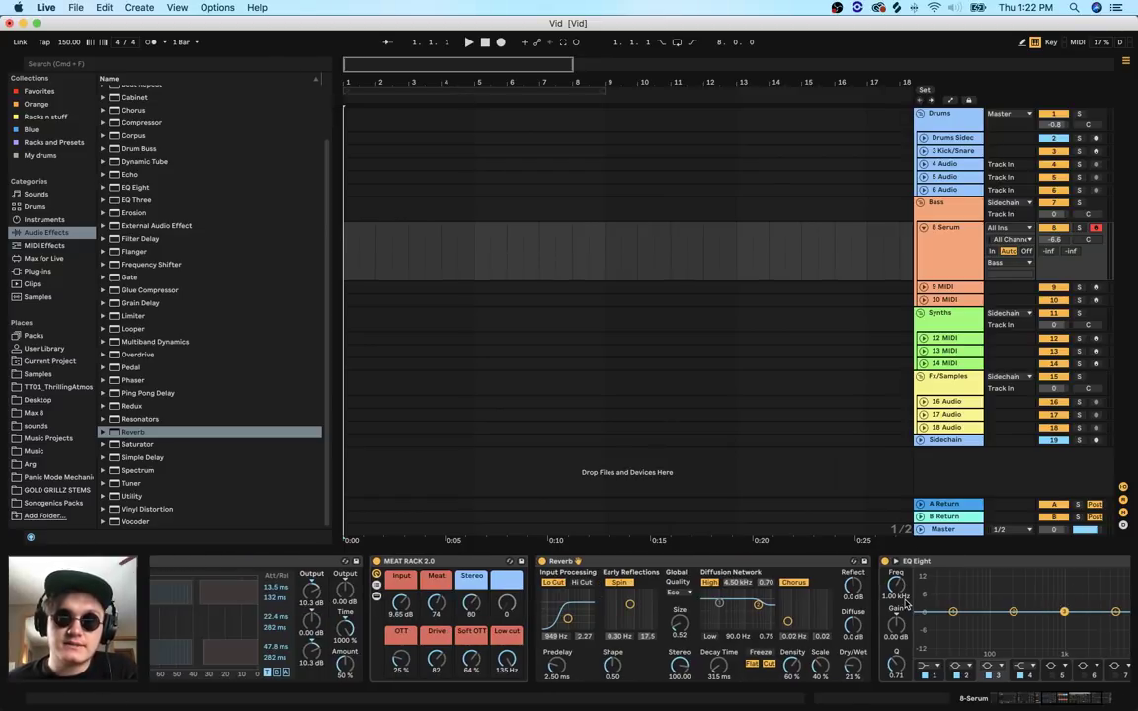
{"action": "scroll", "coordinate": [905, 607], "scroll_direction": "right", "scroll_amount": 5}
{"action": "scroll", "coordinate": [904, 605], "scroll_direction": "left", "scroll_amount": 15}
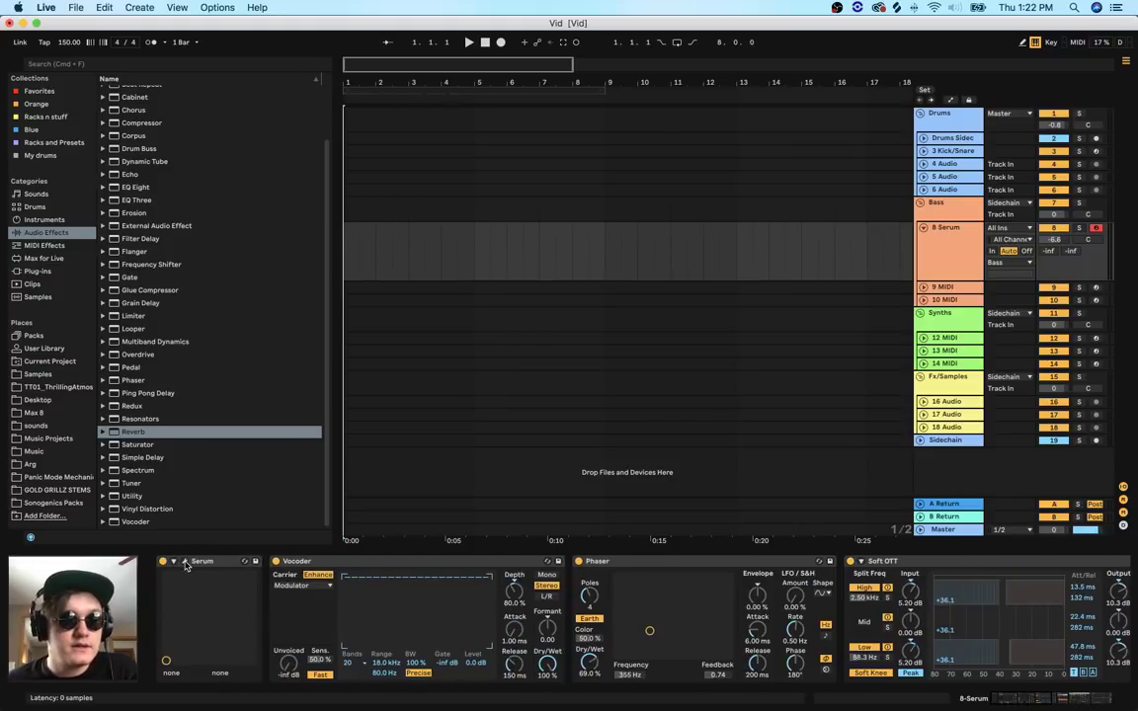
Open Serum's plug-in window, check its available skins, and place the window over the arrangement clear of the track controls
{"action": "key", "text": "super+alt+p"}
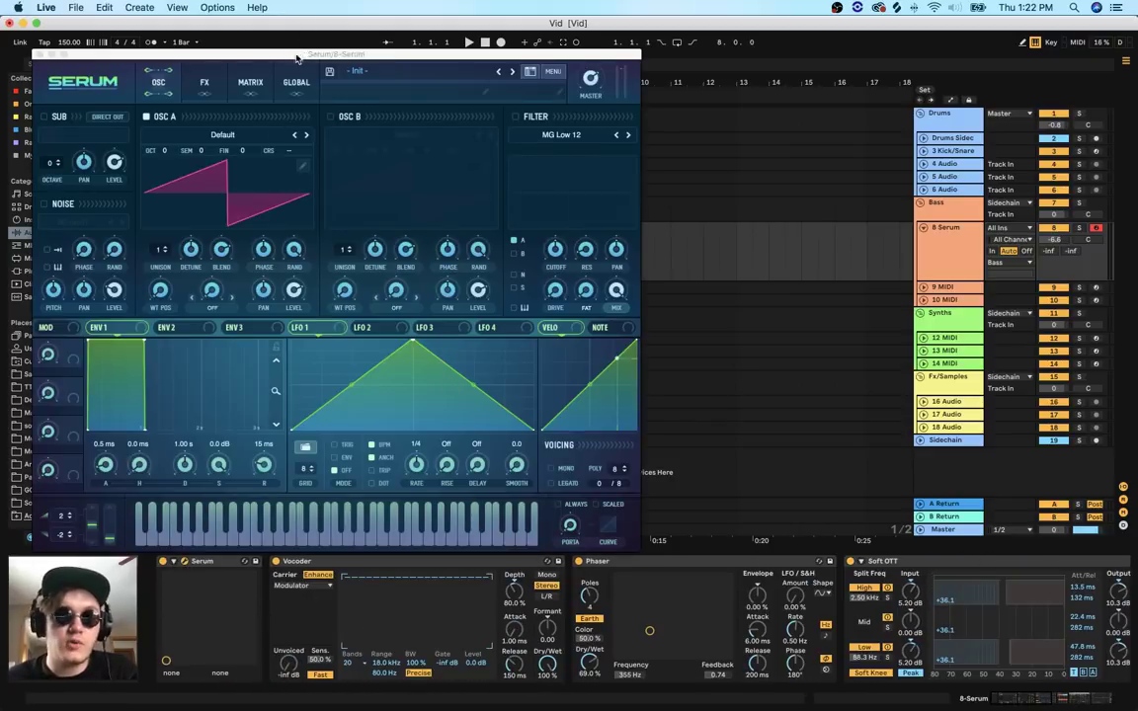
{"action": "left_click_drag", "start_coordinate": [297, 58], "coordinate": [559, 103]}
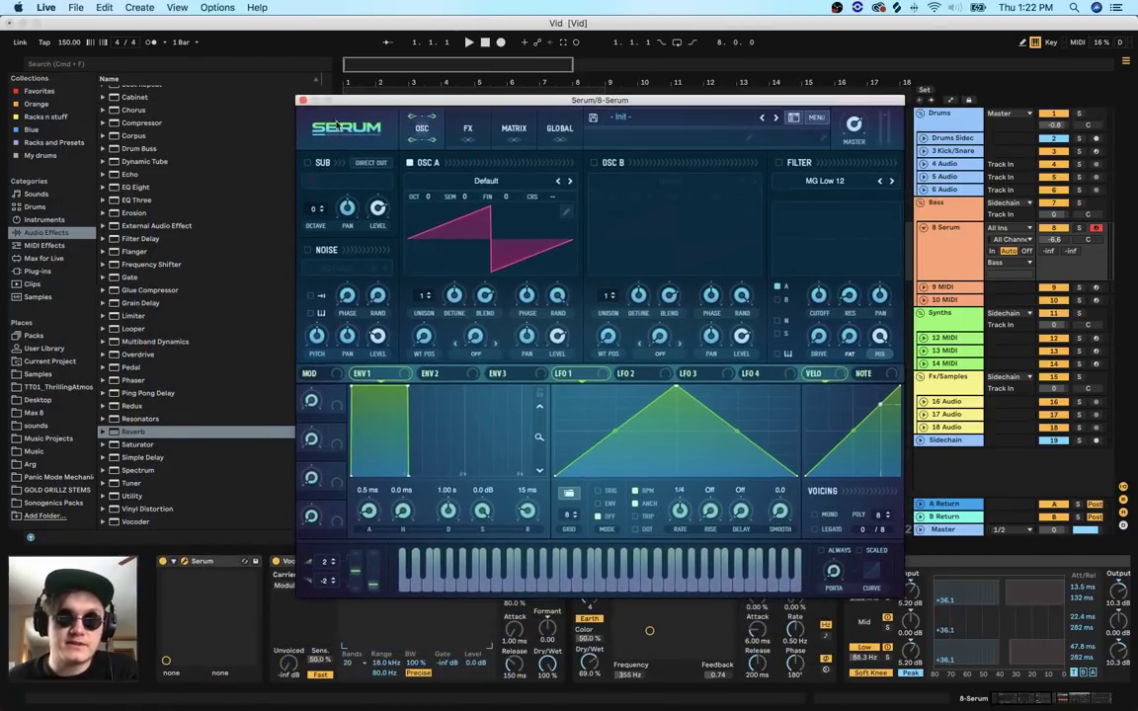
{"action": "left_click", "coordinate": [320, 129]}
{"action": "mouse_move", "coordinate": [425, 147]}
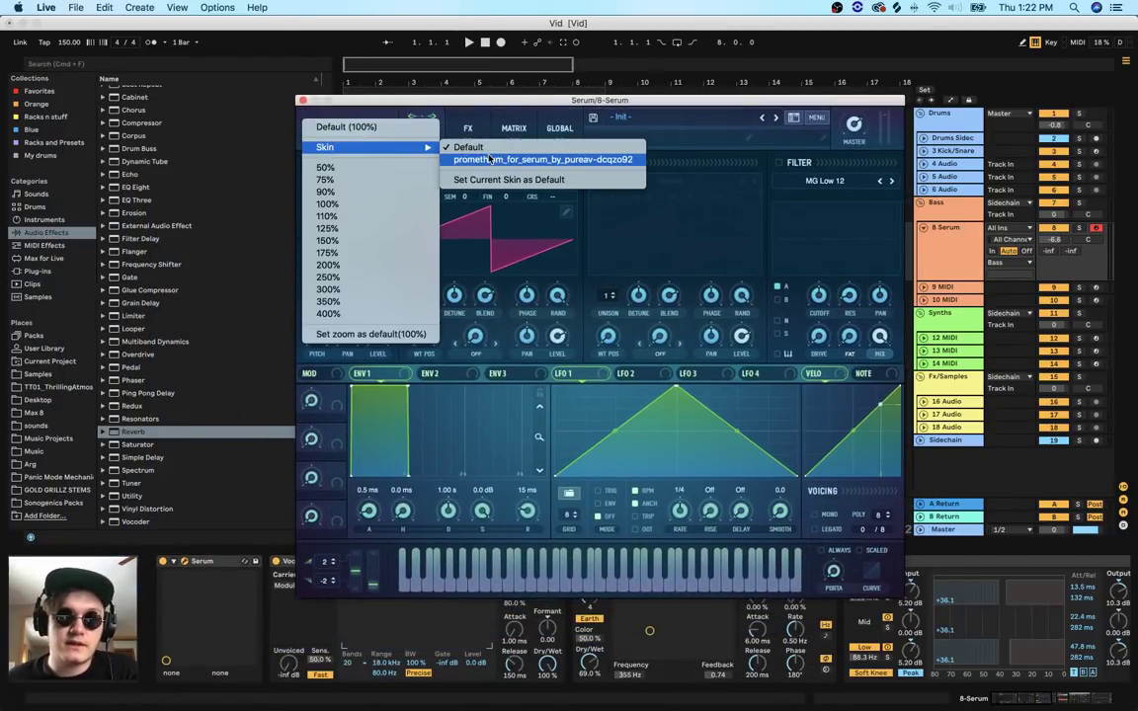
{"action": "left_click", "coordinate": [315, 107]}
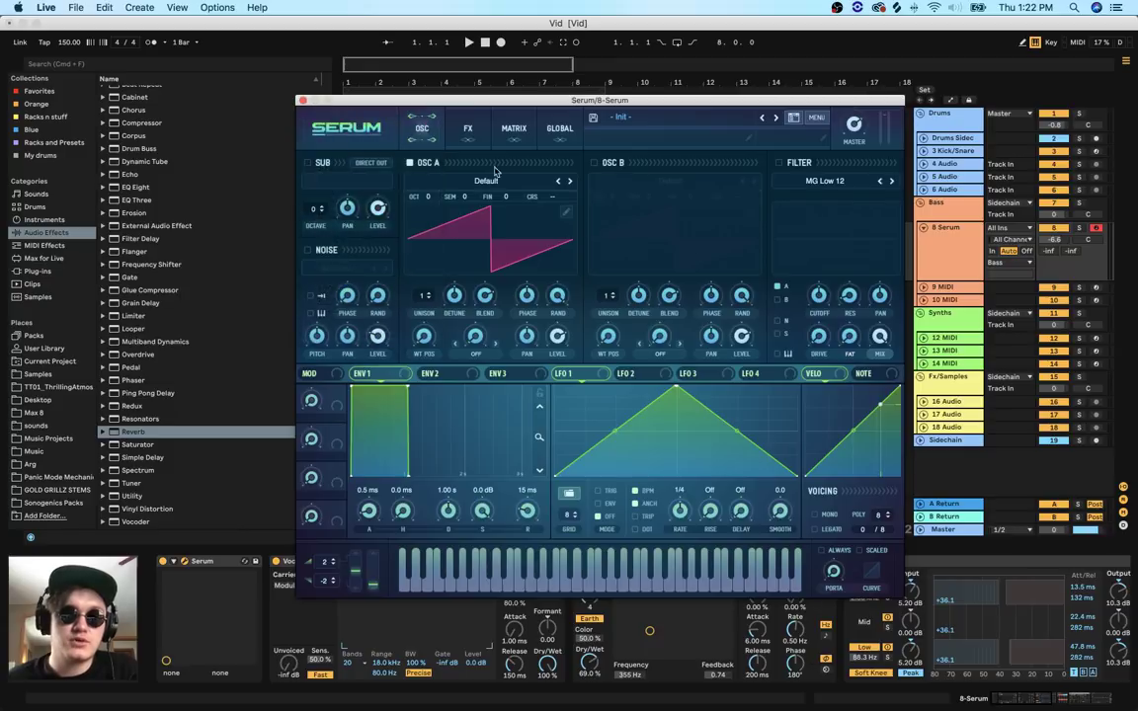
{"action": "left_click_drag", "start_coordinate": [556, 100], "coordinate": [458, 103]}
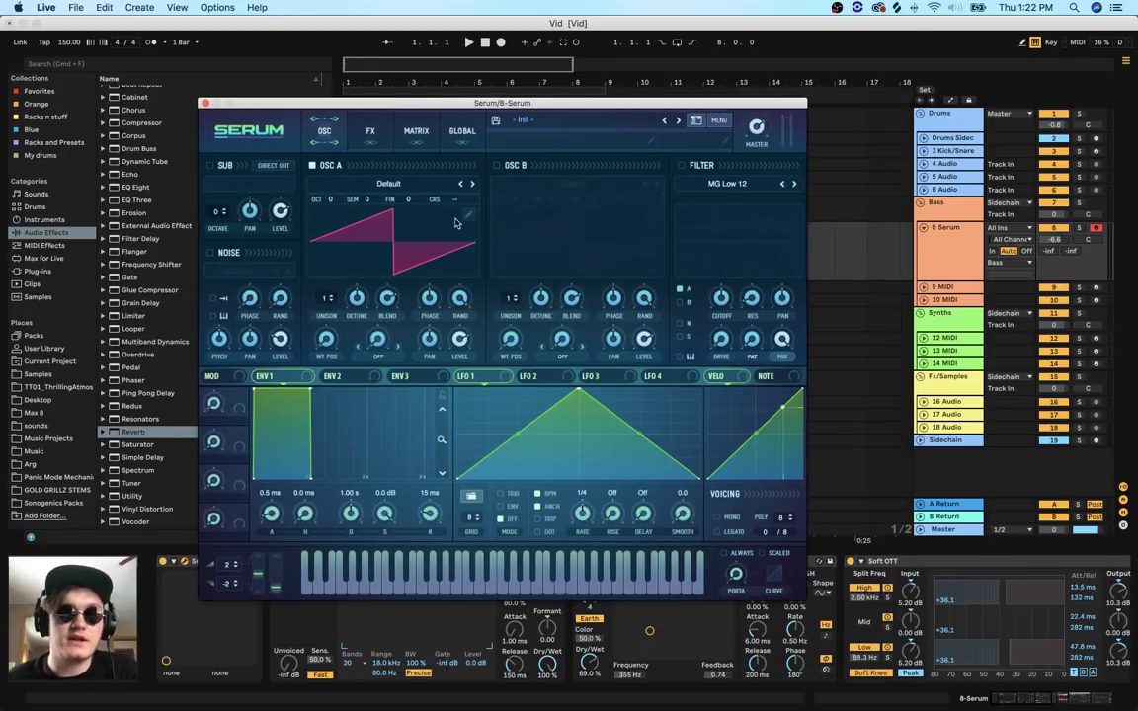
Load the UFO sq wavetable from P_MODE_Wavetables into oscillator A and try out its wavetable position
{"action": "left_click", "coordinate": [391, 188]}
{"action": "key", "text": "Escape"}
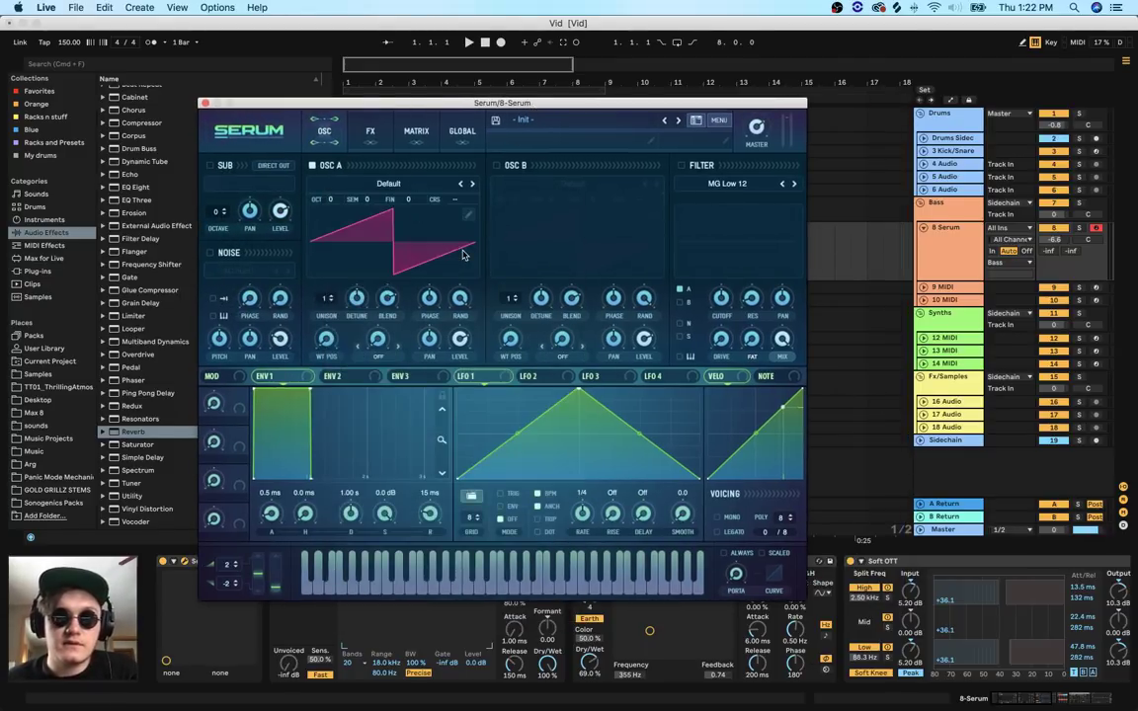
{"action": "left_click", "coordinate": [370, 187]}
{"action": "mouse_move", "coordinate": [397, 362]}
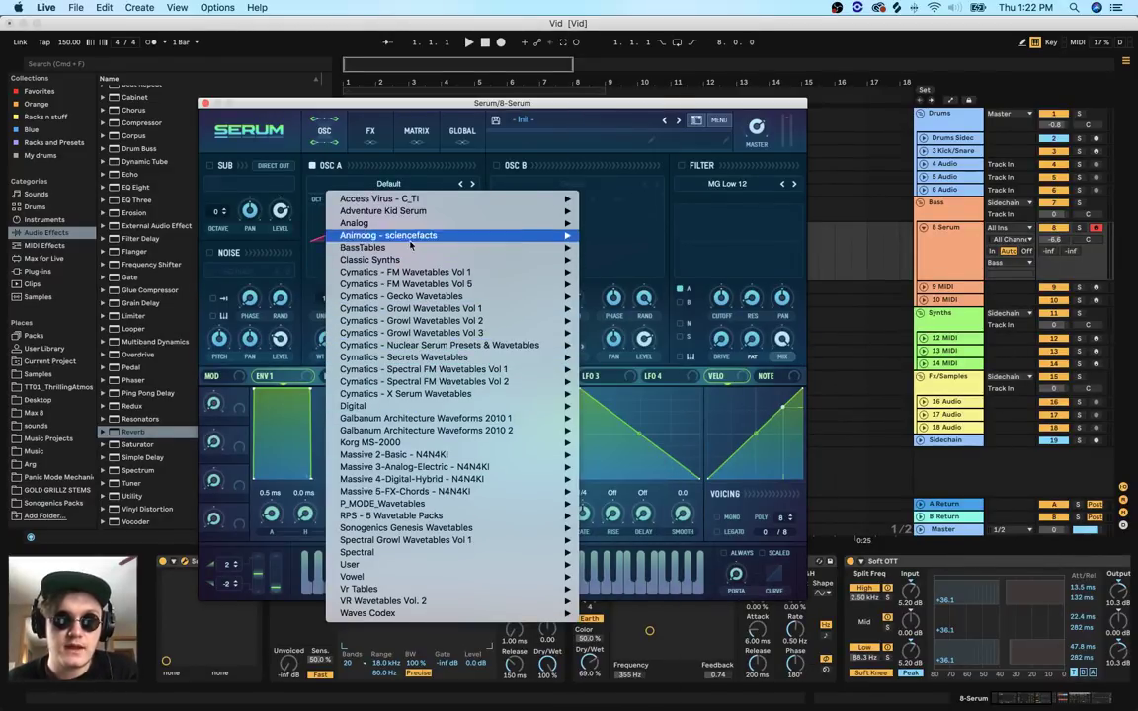
{"action": "mouse_move", "coordinate": [415, 504]}
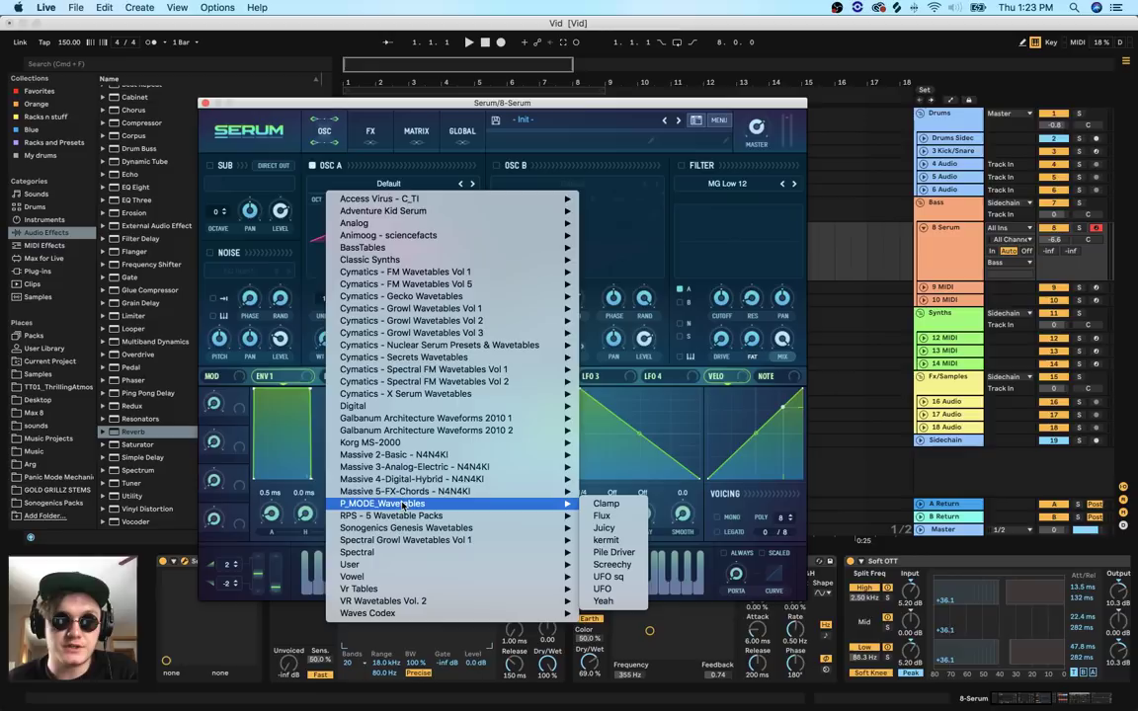
{"action": "left_click", "coordinate": [607, 577]}
{"action": "left_click_drag", "start_coordinate": [329, 342], "coordinate": [392, 259]}
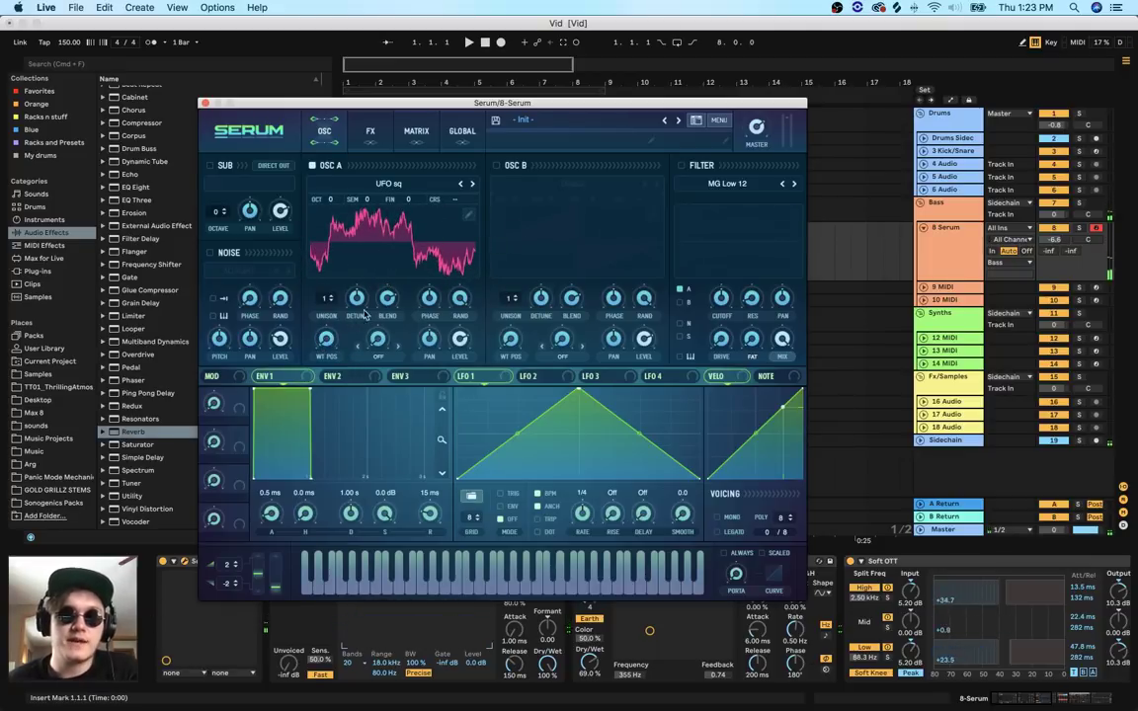
Load the Monster 3 [SL] wavetable from the Spectral folder into oscillator A
{"action": "left_click", "coordinate": [391, 184]}
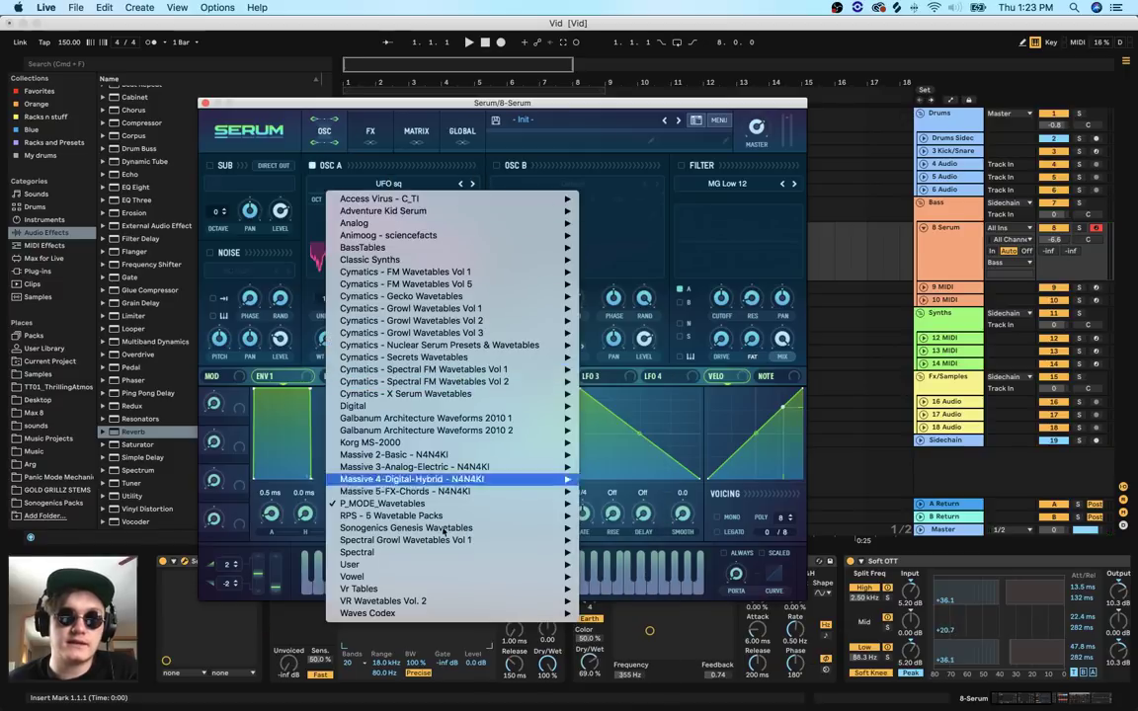
{"action": "mouse_move", "coordinate": [533, 552]}
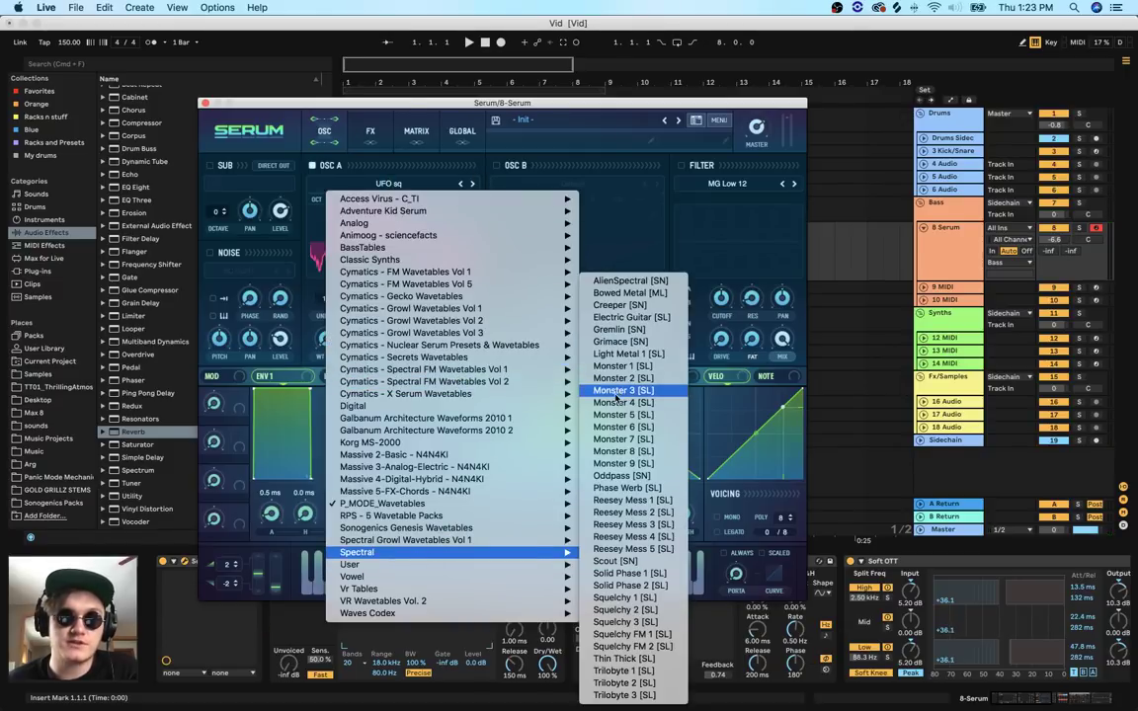
{"action": "left_click", "coordinate": [618, 391]}
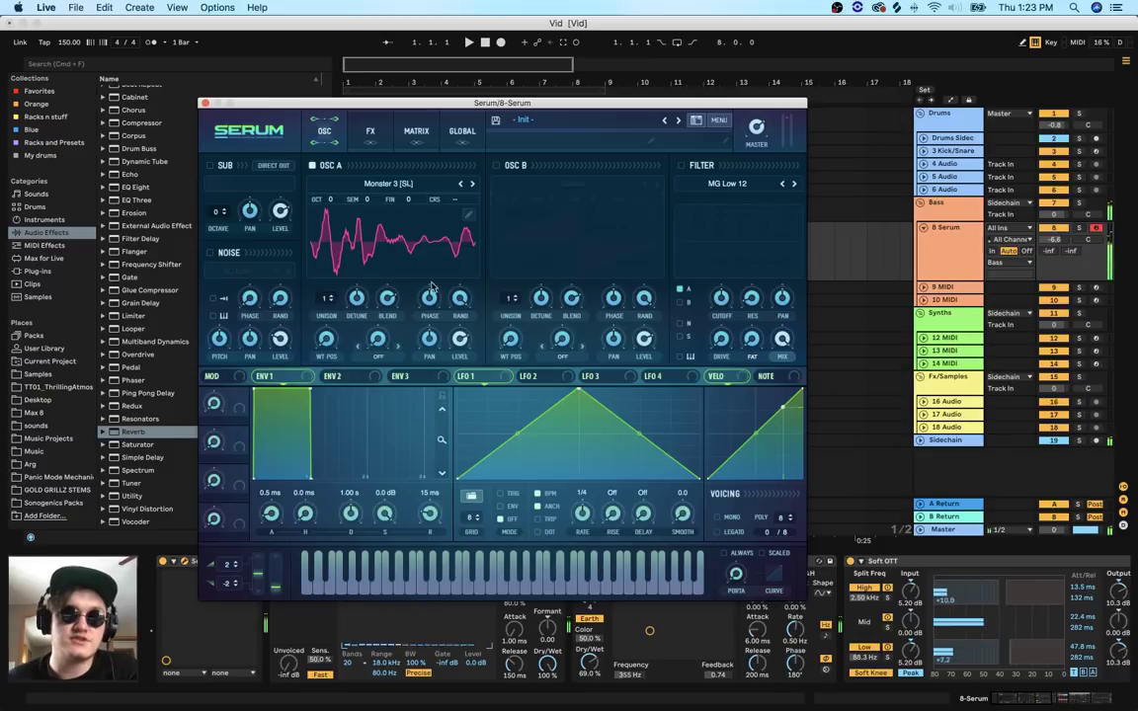
{"action": "left_click", "coordinate": [468, 213]}
{"action": "left_click", "coordinate": [792, 478]}
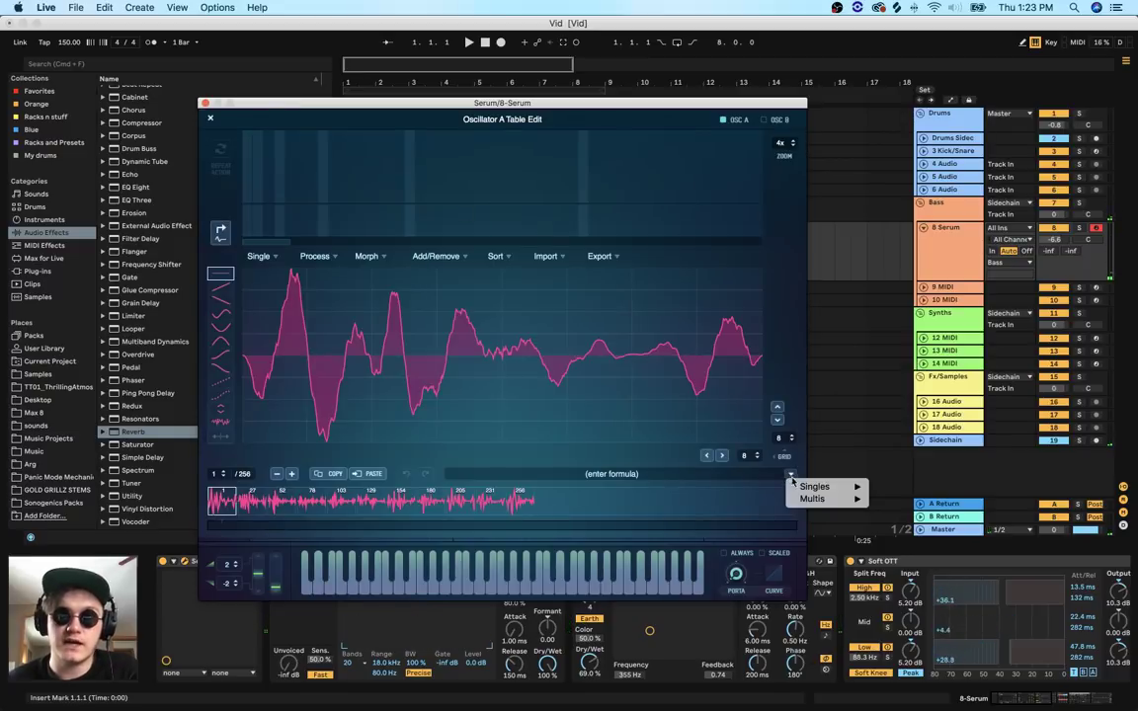
{"action": "mouse_move", "coordinate": [810, 500]}
{"action": "left_click", "coordinate": [513, 365]}
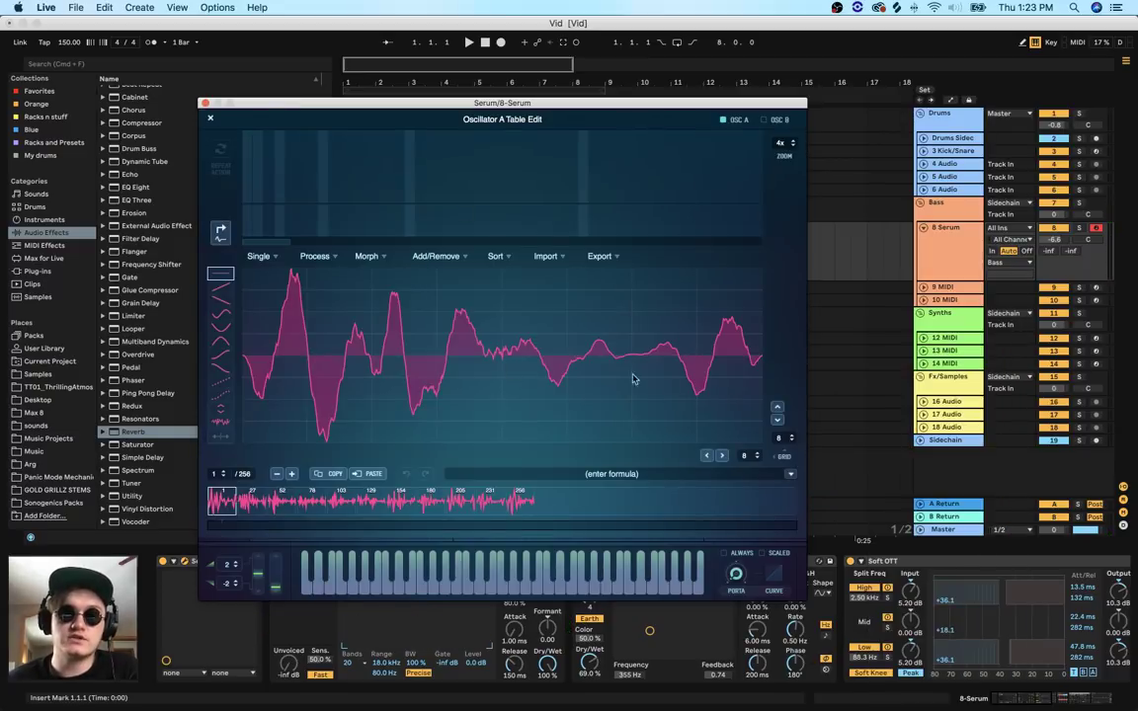
{"action": "left_click", "coordinate": [208, 120]}
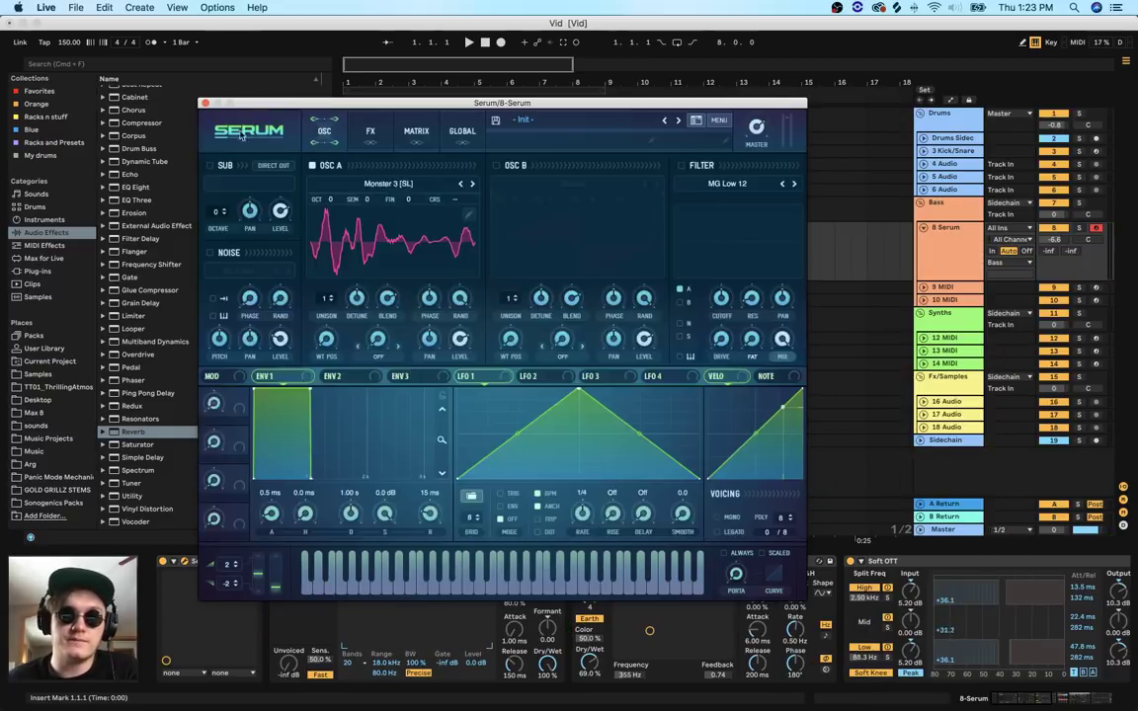
Apply the Proc:Squarify multi formula to oscillator A's Monster 3 [SL] wavetable and normalize each frame separately
{"action": "left_click", "coordinate": [469, 216]}
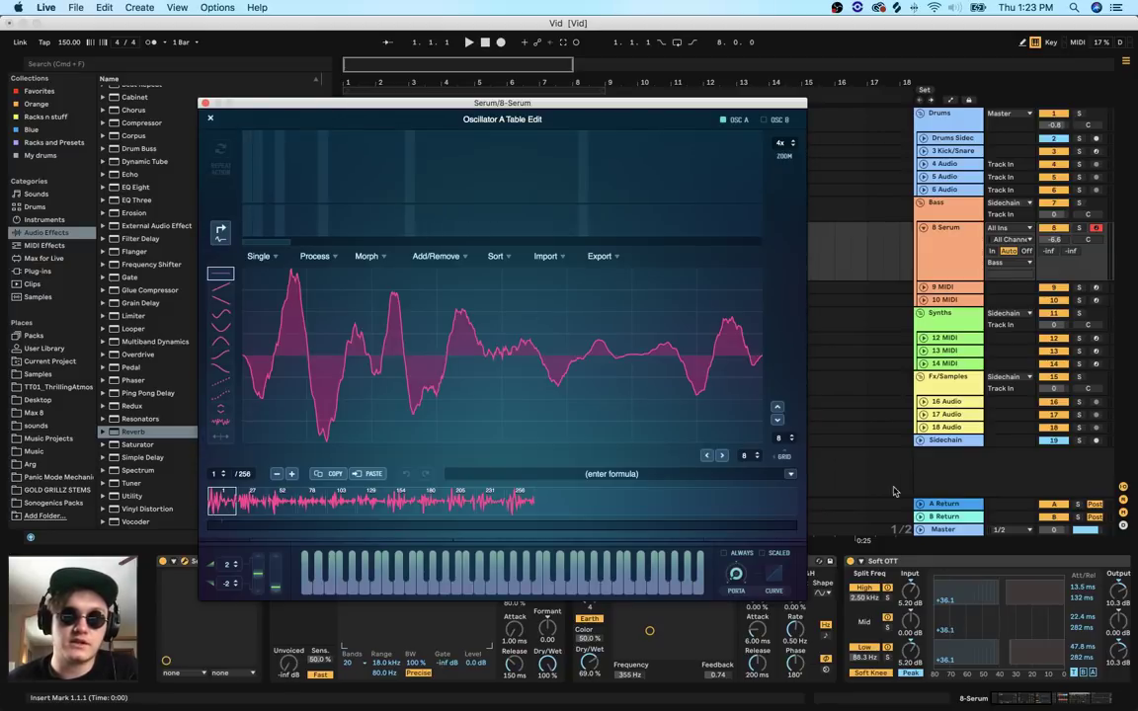
{"action": "left_click", "coordinate": [791, 476]}
{"action": "mouse_move", "coordinate": [815, 508]}
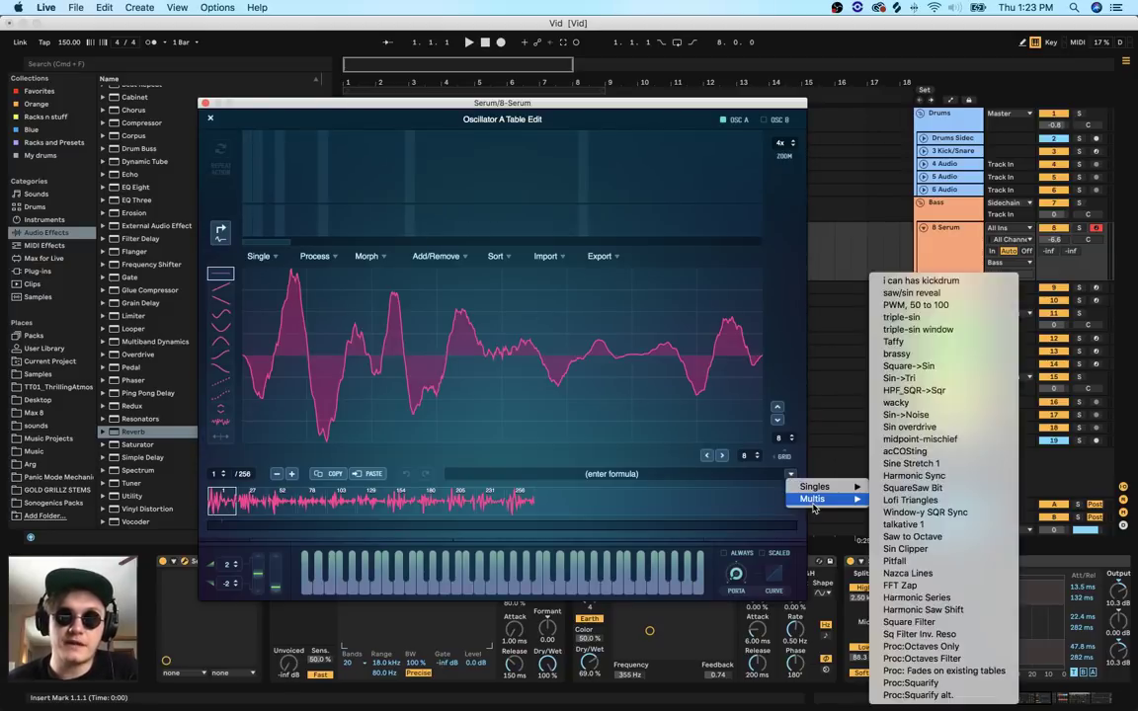
{"action": "left_click", "coordinate": [893, 684]}
{"action": "left_click", "coordinate": [318, 256]}
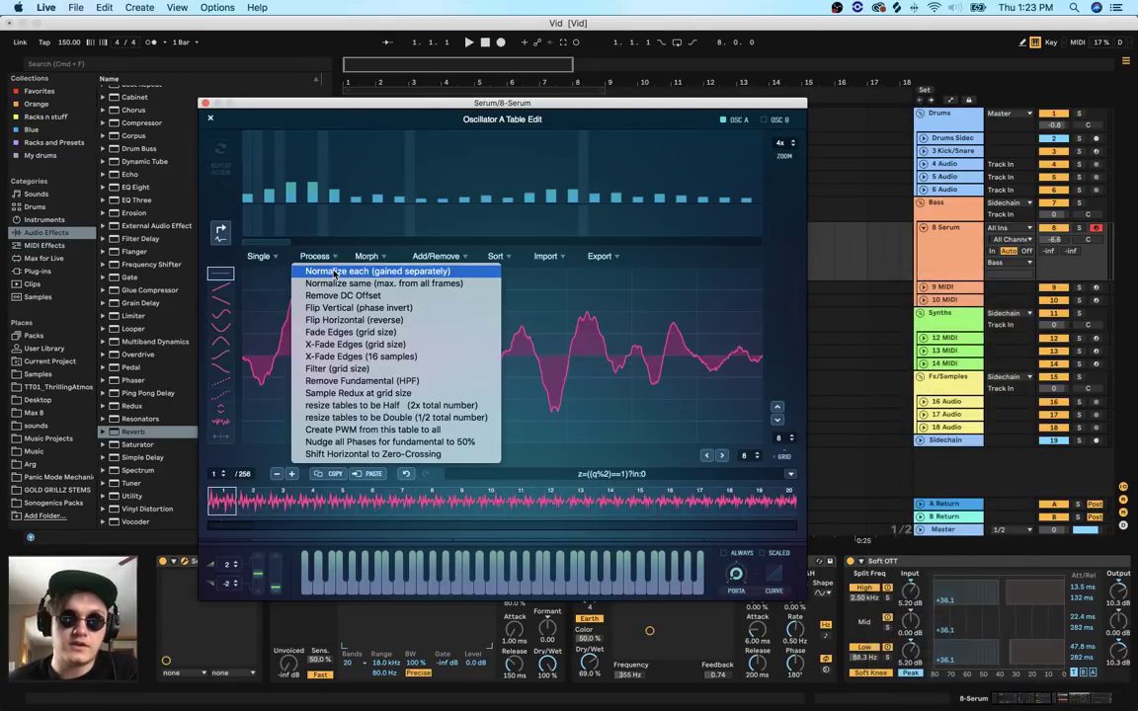
{"action": "left_click", "coordinate": [335, 273]}
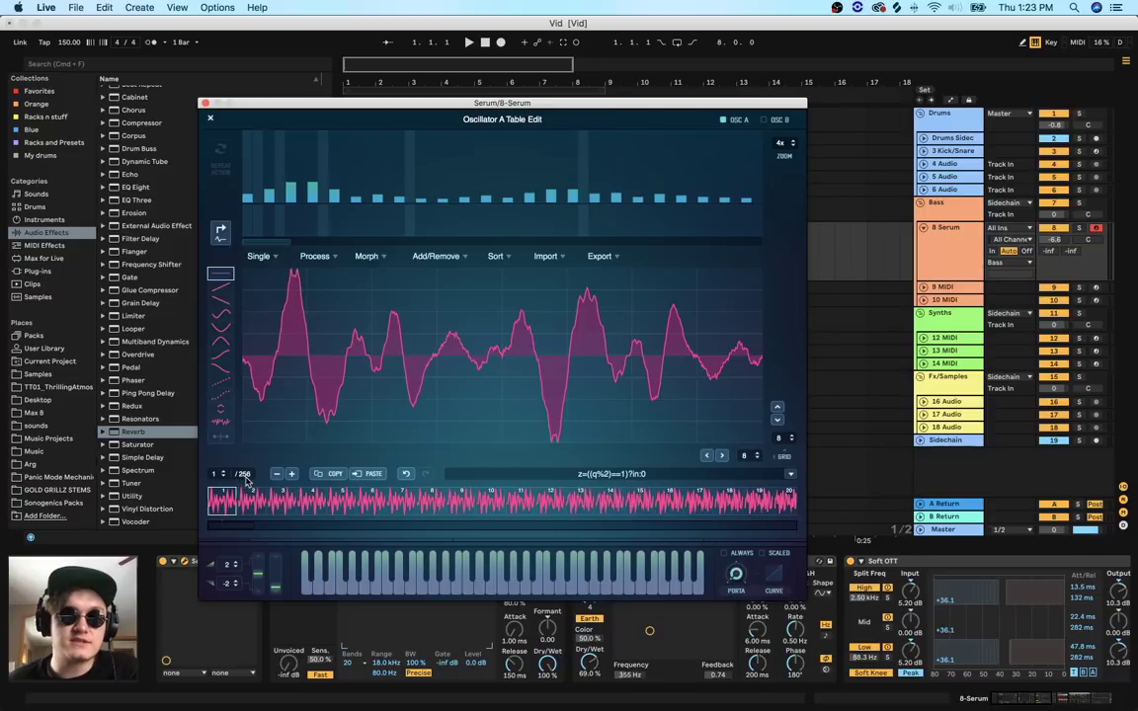
Inspect the squarified frames and harmonics in the wavetable editor, and audition the table across wavetable positions
{"action": "scroll", "coordinate": [423, 509], "scroll_direction": "right", "scroll_amount": 10}
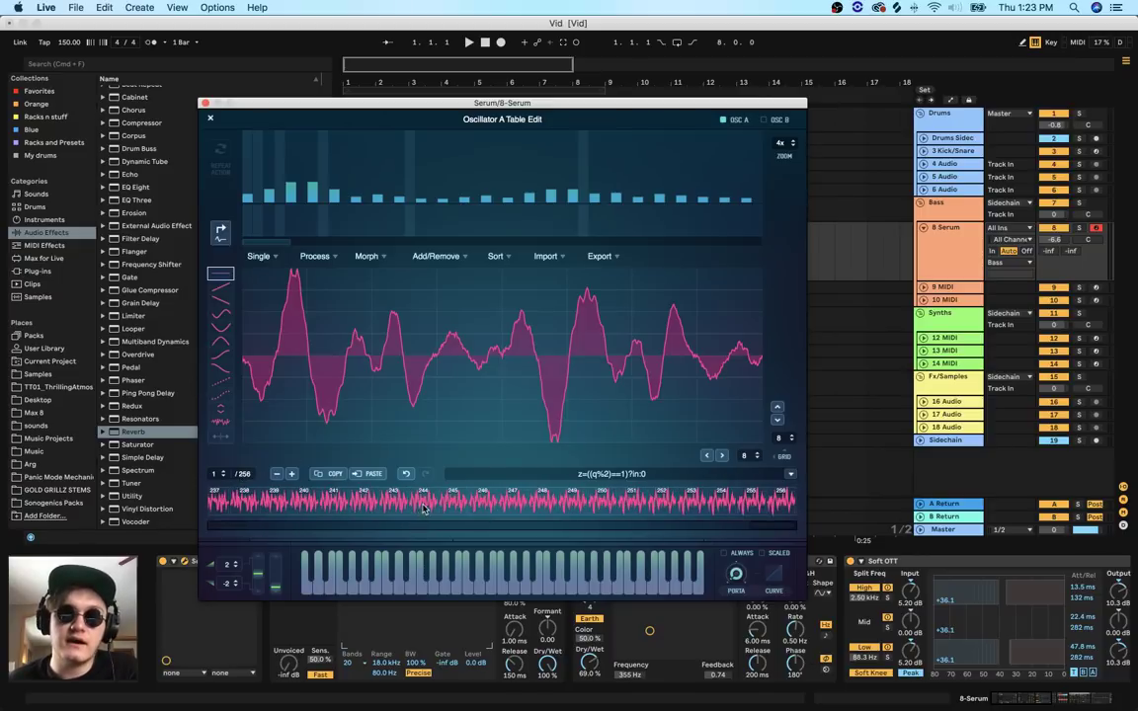
{"action": "scroll", "coordinate": [653, 506], "scroll_direction": "left", "scroll_amount": 10}
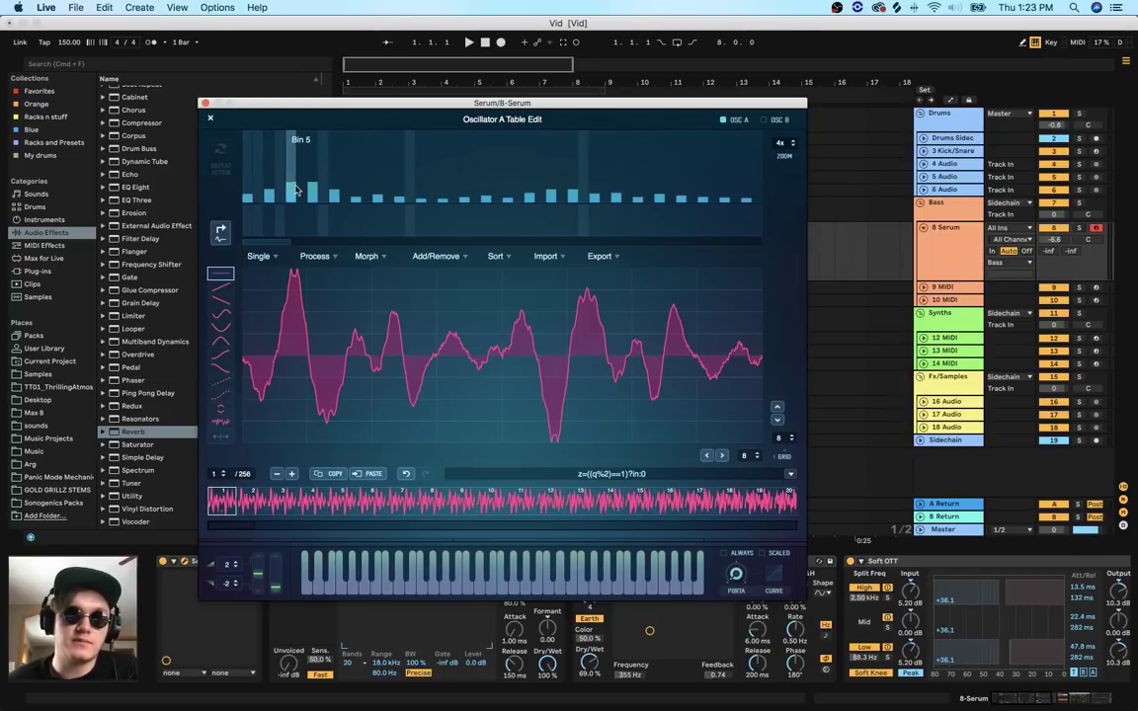
{"action": "left_click", "coordinate": [209, 117]}
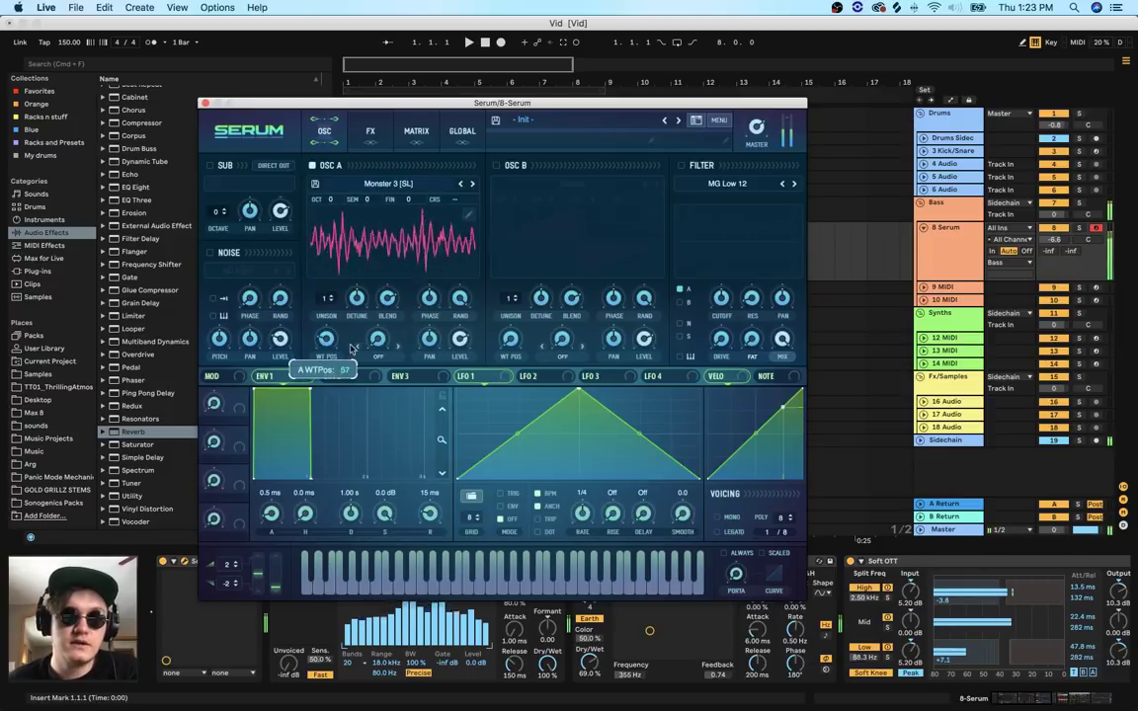
{"action": "left_click", "coordinate": [468, 215]}
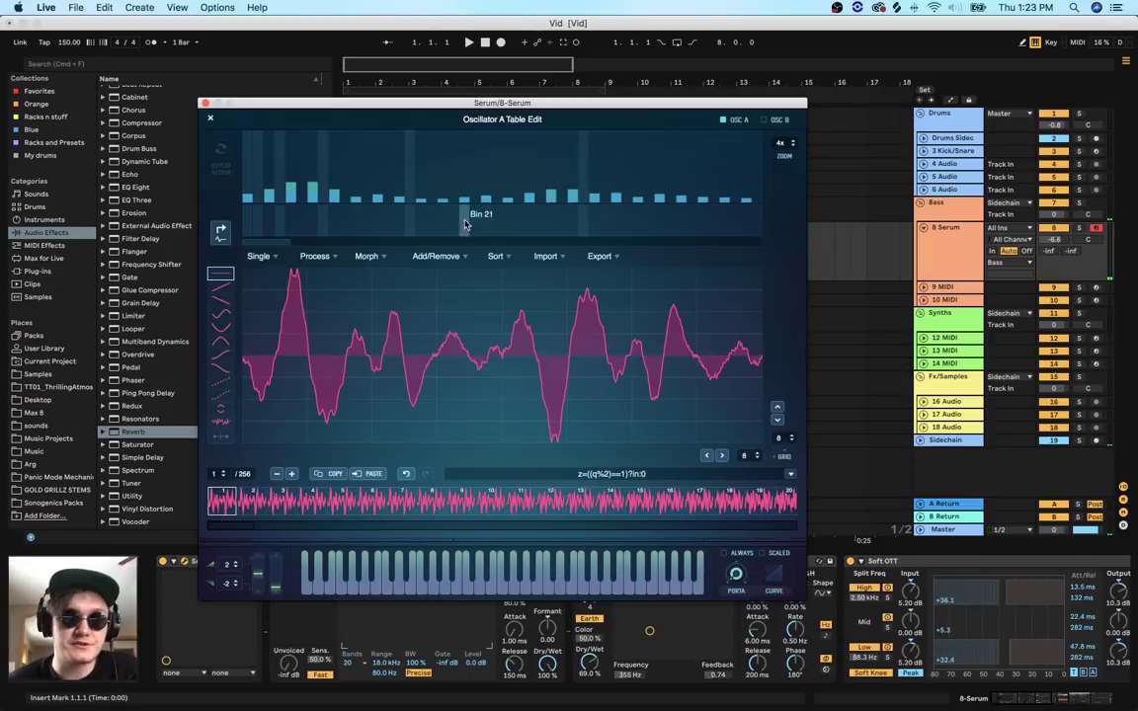
{"action": "left_click", "coordinate": [209, 118]}
Replace oscillator A's Monster 3 [SL] wavetable with UFO sq from P_MODE_Wavetables and audition its wavetable position
{"action": "left_click", "coordinate": [389, 184]}
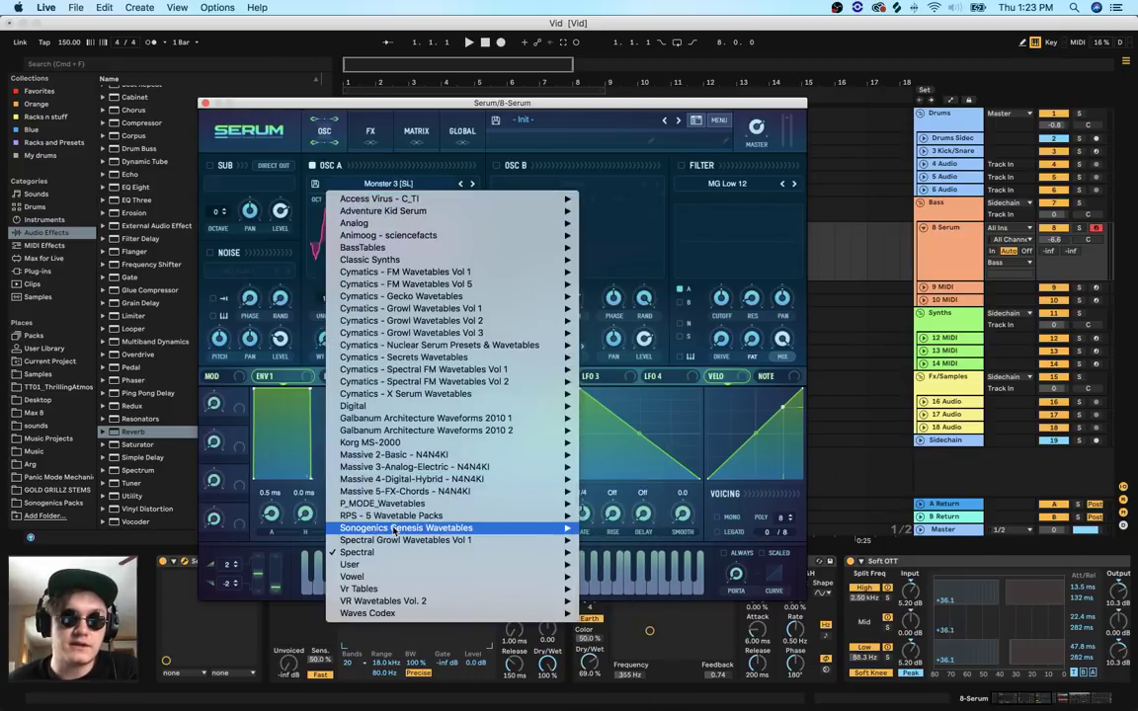
{"action": "mouse_move", "coordinate": [425, 504]}
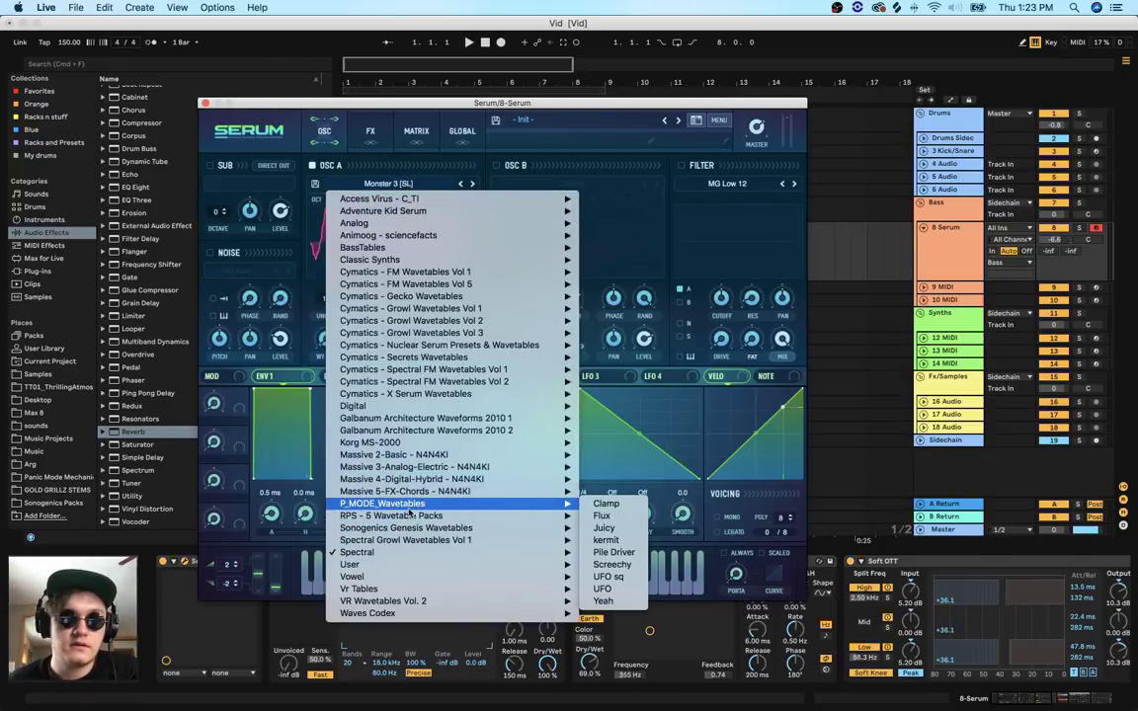
{"action": "left_click", "coordinate": [608, 576]}
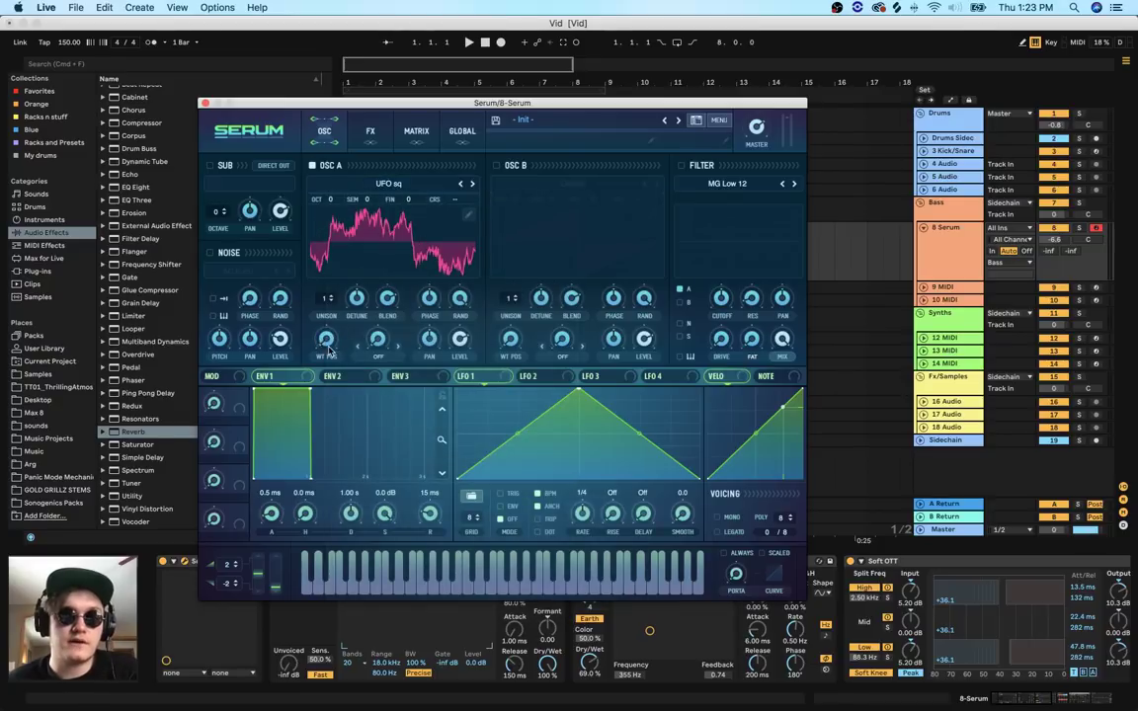
{"action": "mouse_move", "coordinate": [328, 347]}
{"action": "left_mouse_down"}
{"action": "mouse_move", "coordinate": [344, 287]}
{"action": "mouse_move", "coordinate": [371, 282]}
{"action": "mouse_move", "coordinate": [336, 345]}
{"action": "left_mouse_up"}
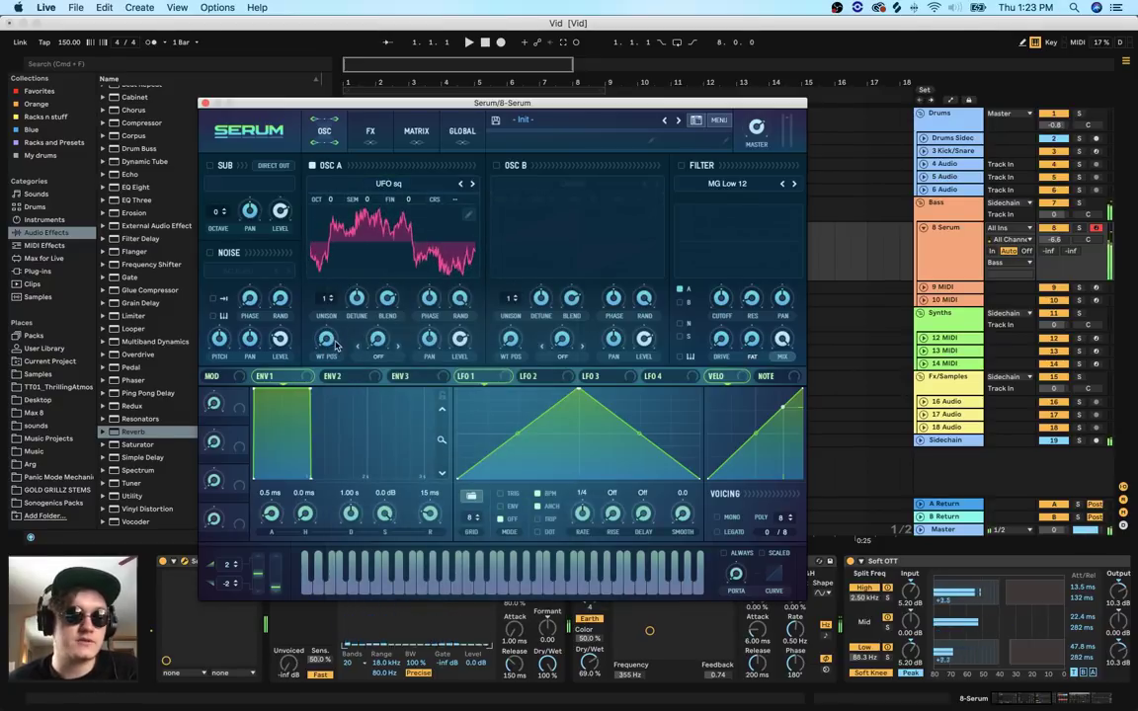
Audition Cymatics Mothership Bass One Shots 5, 6 and 7 from the Synths - One Shots folder in the Dubstep samples
{"action": "double_click", "coordinate": [328, 349]}
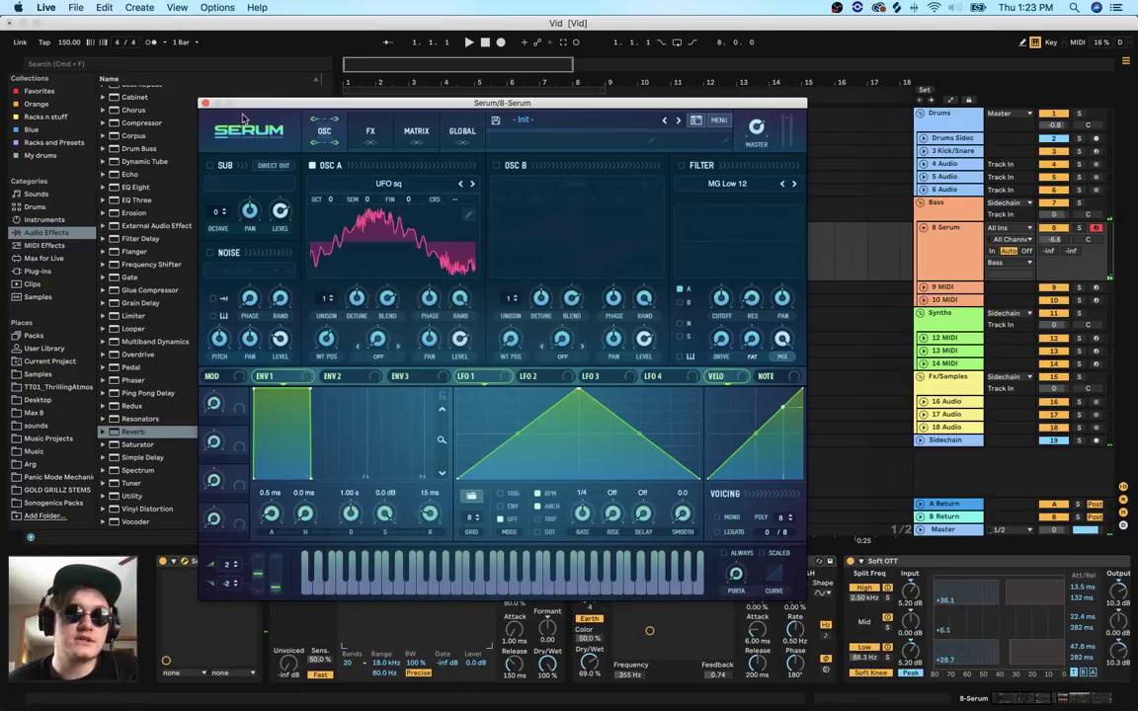
{"action": "left_click", "coordinate": [205, 103]}
{"action": "left_click", "coordinate": [24, 269]}
{"action": "left_click", "coordinate": [29, 374]}
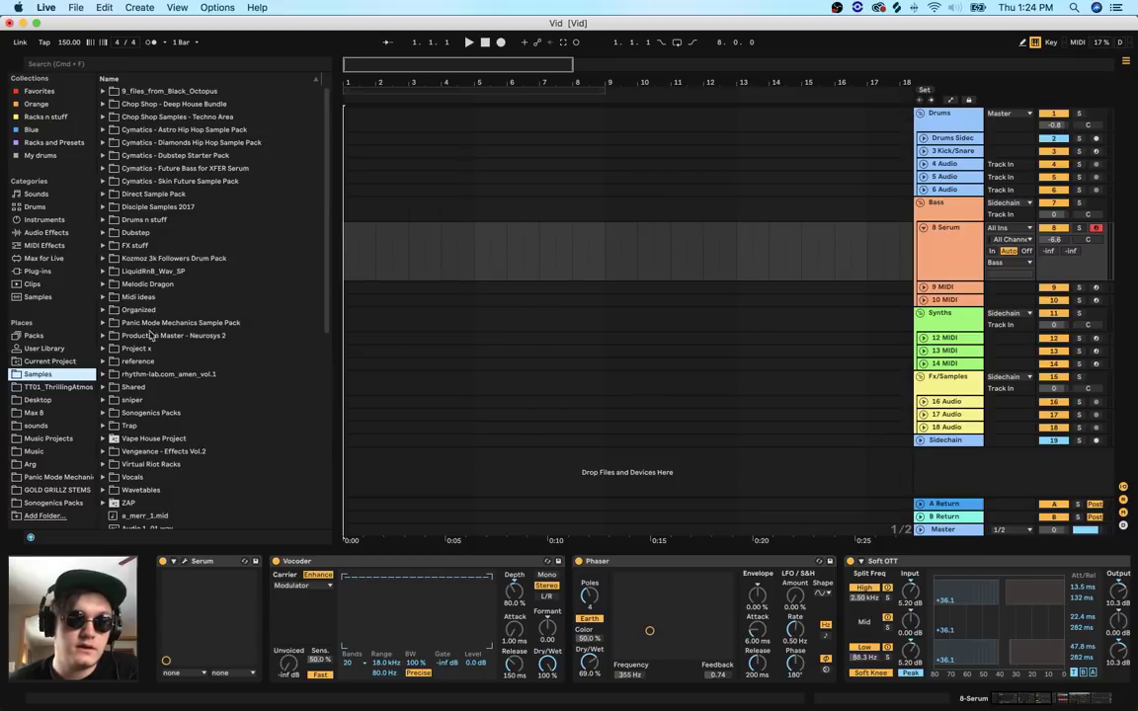
{"action": "left_click", "coordinate": [135, 233]}
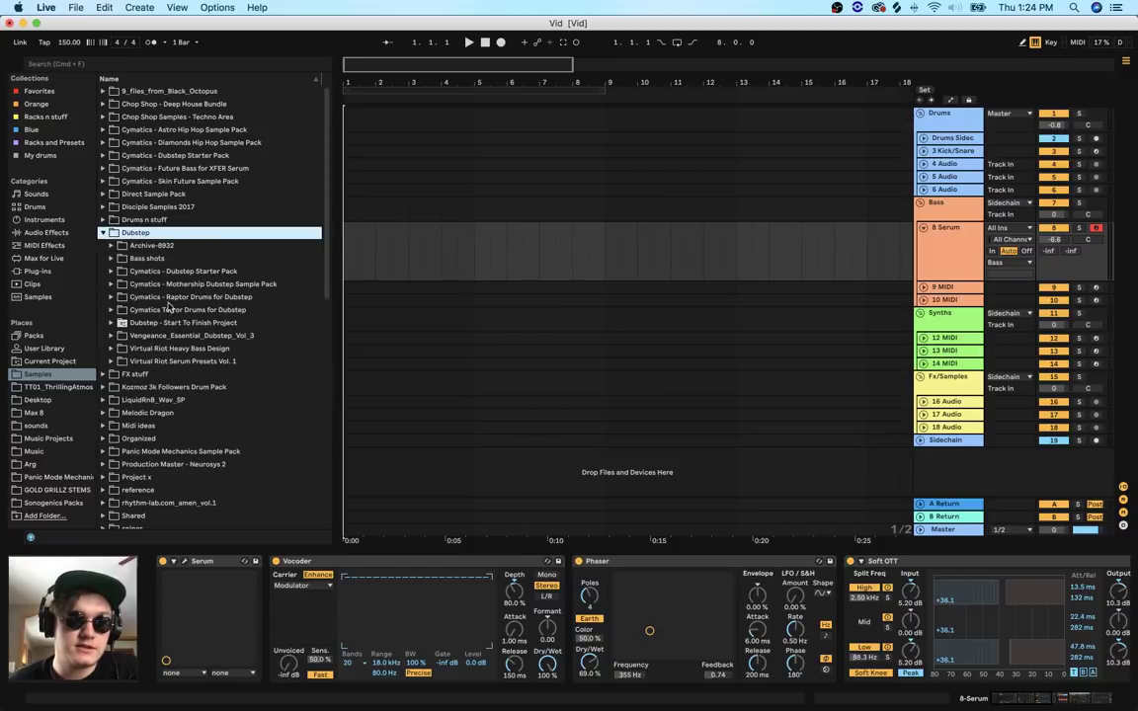
{"action": "left_click", "coordinate": [168, 284]}
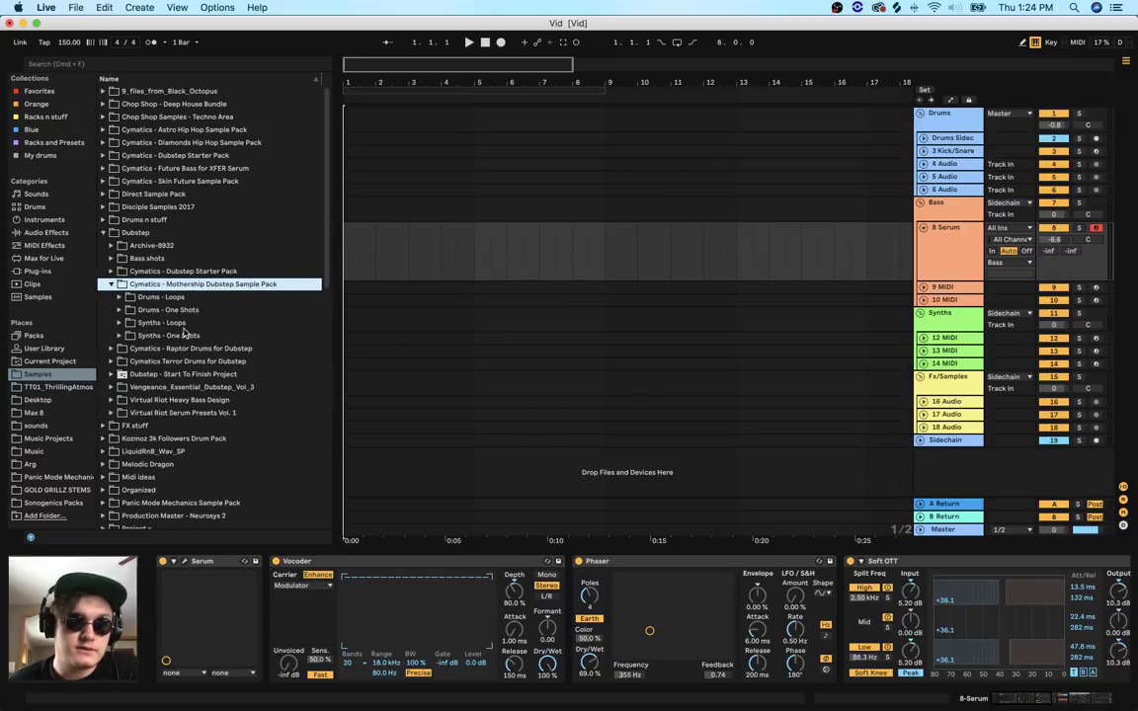
{"action": "left_click", "coordinate": [184, 335]}
{"action": "left_click", "coordinate": [230, 412]}
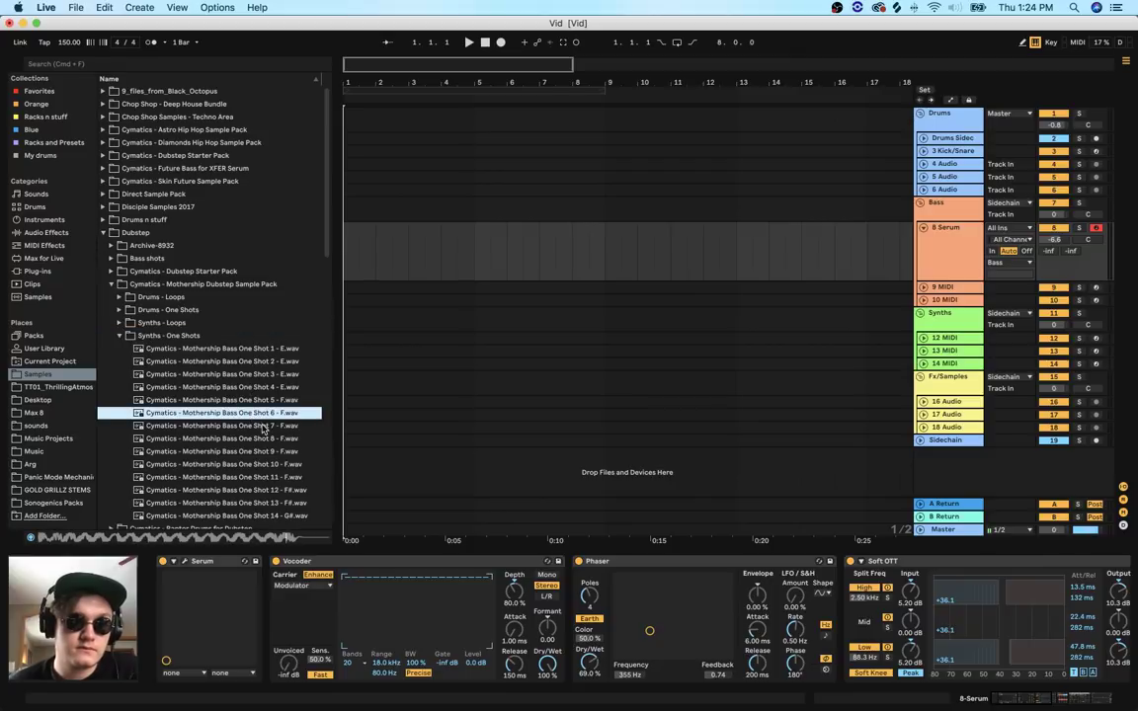
{"action": "left_click", "coordinate": [264, 426]}
{"action": "left_click", "coordinate": [273, 400]}
{"action": "left_click", "coordinate": [271, 413]}
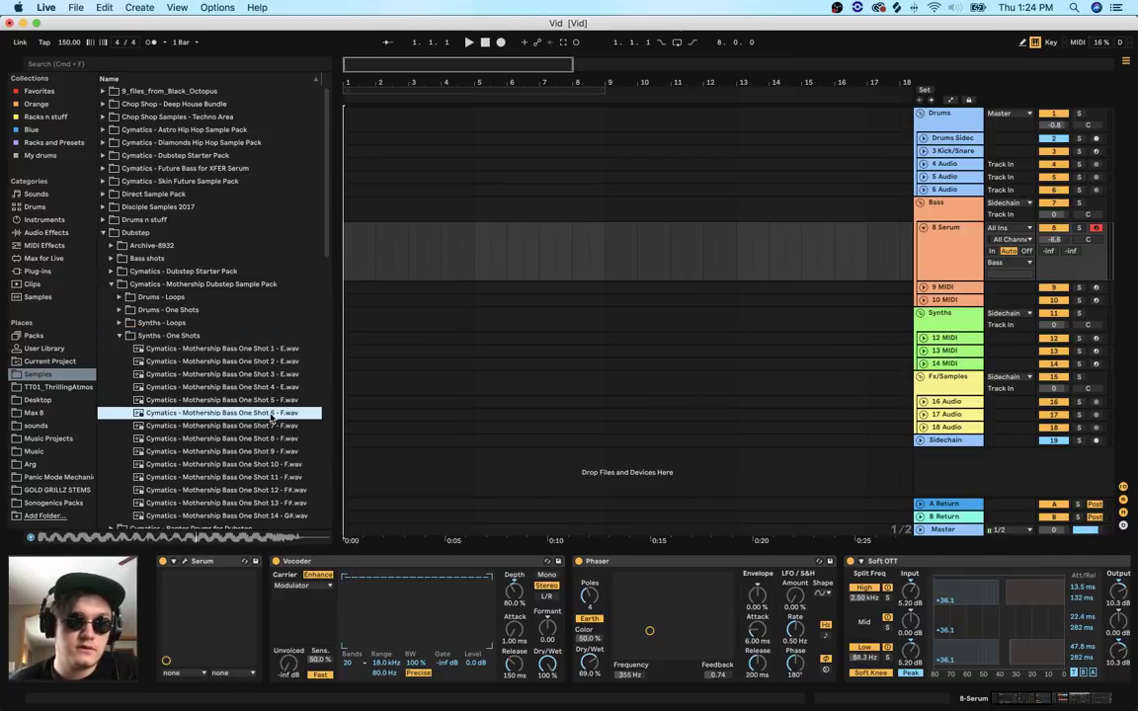
{"action": "left_click", "coordinate": [278, 400]}
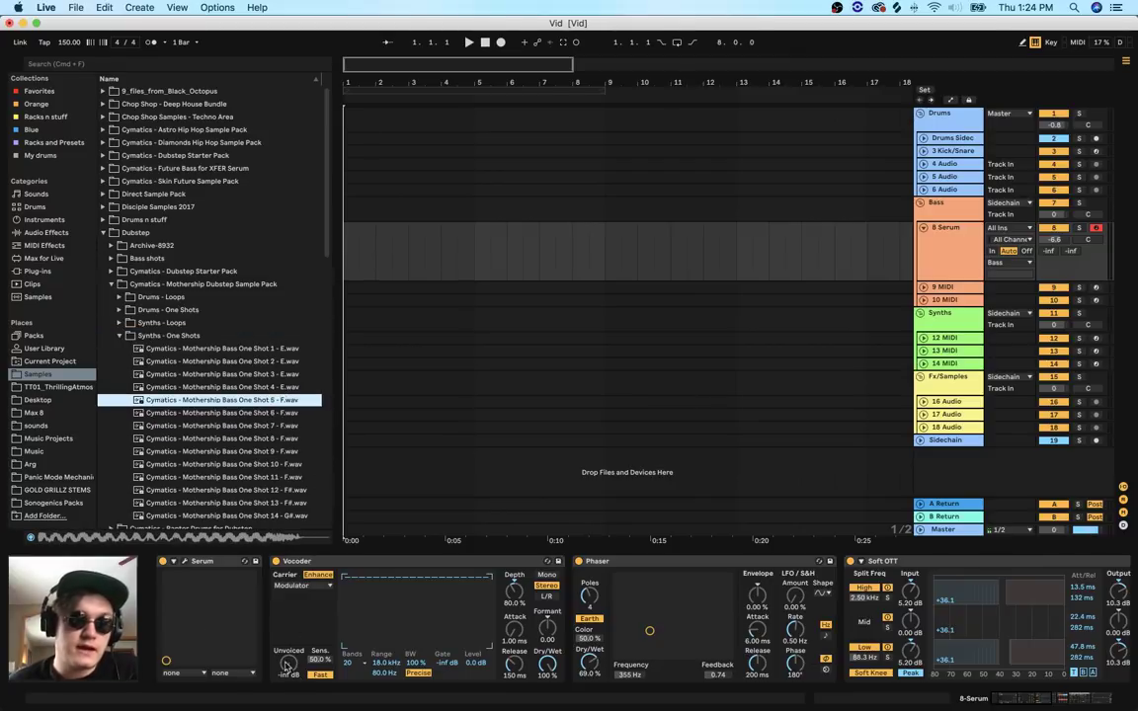
Reopen the Serum editor, compare UFO sq with the neighbouring Screechy table, and audition oscillator A's wavetable position
{"action": "left_click", "coordinate": [185, 561]}
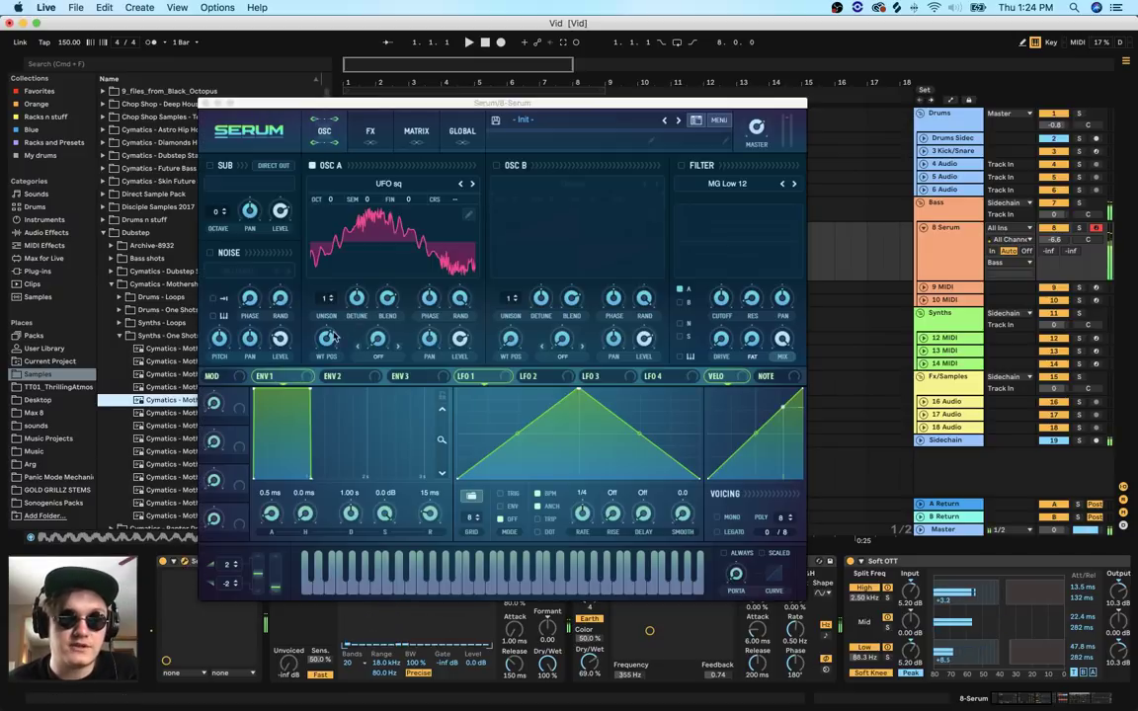
{"action": "left_click_drag", "start_coordinate": [326, 340], "coordinate": [334, 406]}
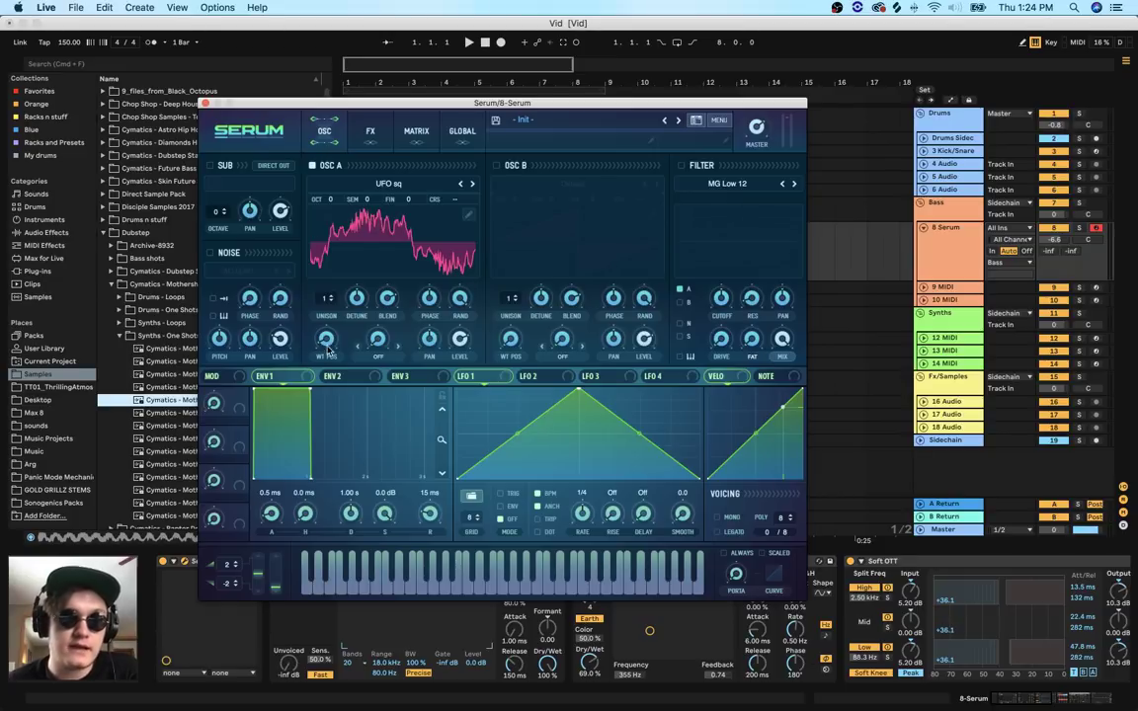
{"action": "left_click", "coordinate": [460, 186]}
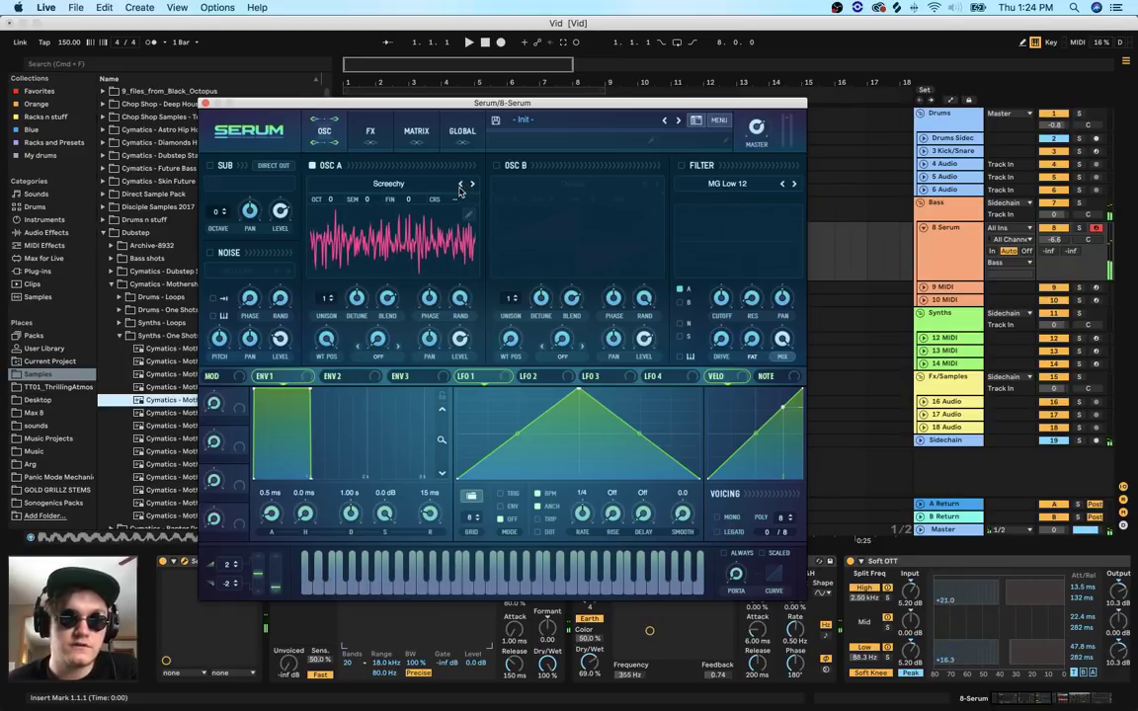
{"action": "left_click", "coordinate": [474, 184]}
{"action": "mouse_move", "coordinate": [329, 368]}
{"action": "left_mouse_down"}
{"action": "mouse_move", "coordinate": [334, 505]}
{"action": "mouse_move", "coordinate": [348, 374]}
{"action": "left_mouse_up"}
{"action": "left_click_drag", "start_coordinate": [470, 376], "coordinate": [328, 341]}
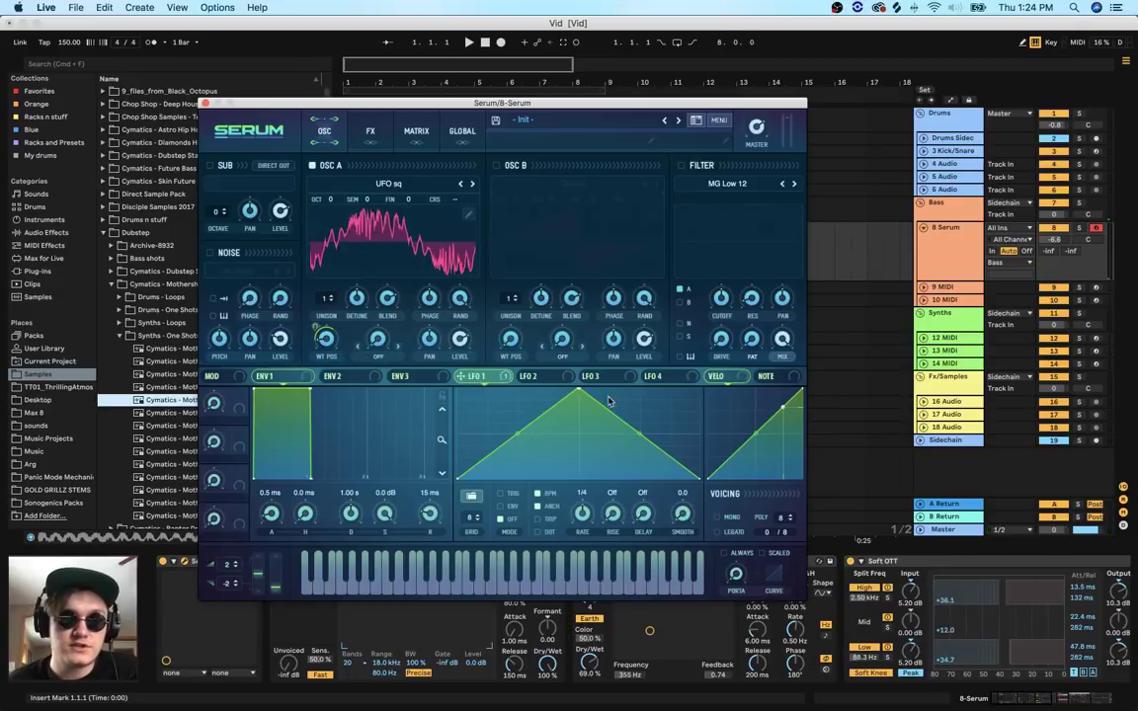
{"action": "left_click_drag", "start_coordinate": [574, 390], "coordinate": [568, 388]}
{"action": "right_click", "coordinate": [319, 343]}
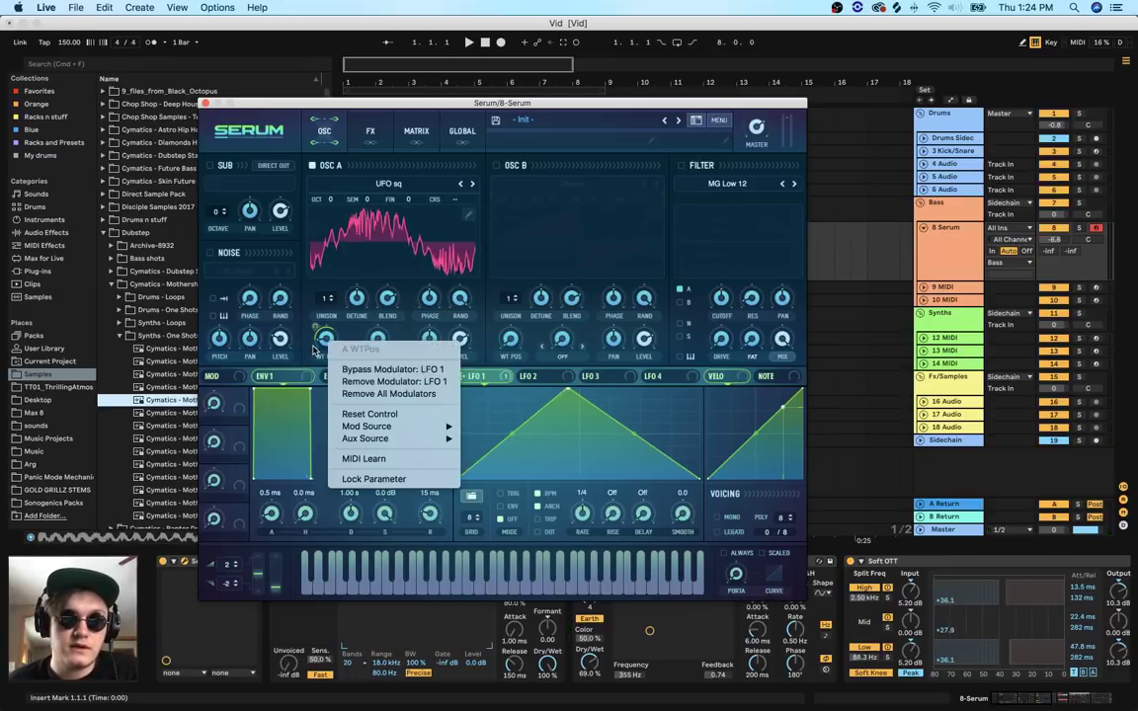
{"action": "left_click", "coordinate": [373, 393]}
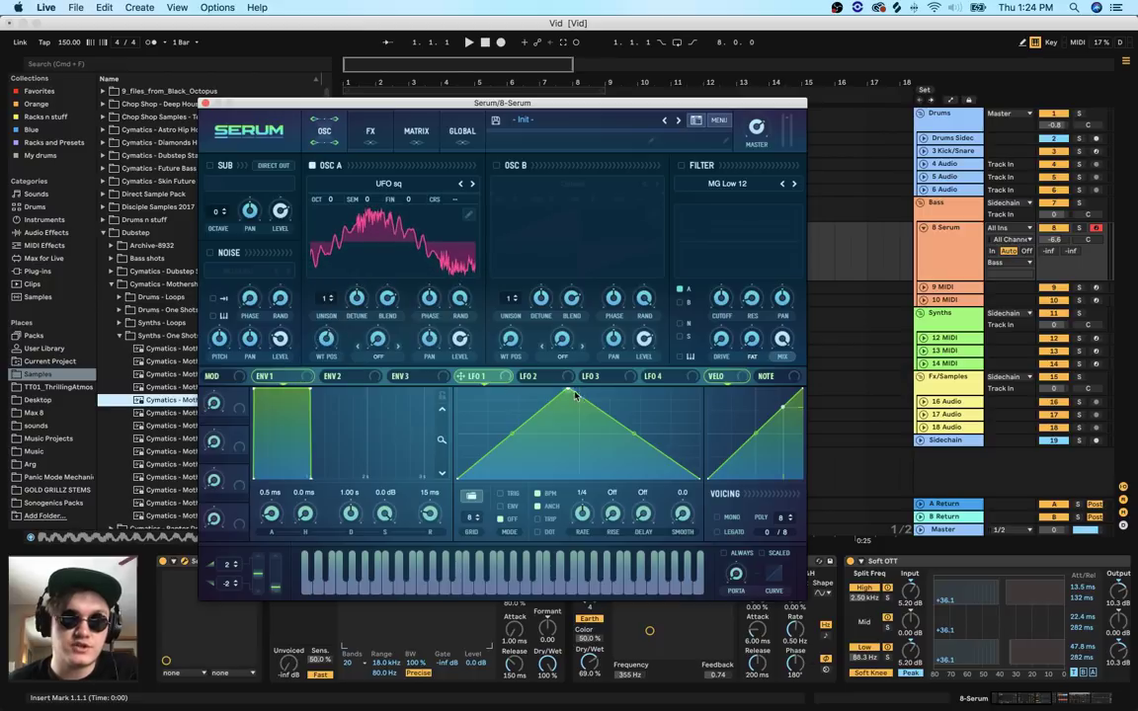
{"action": "left_click_drag", "start_coordinate": [568, 391], "coordinate": [579, 390]}
Assign LFO 1 to oscillator A's level and shape it with a quick rise, an early peak and a curved fall through an added point
{"action": "left_click_drag", "start_coordinate": [476, 376], "coordinate": [460, 339]}
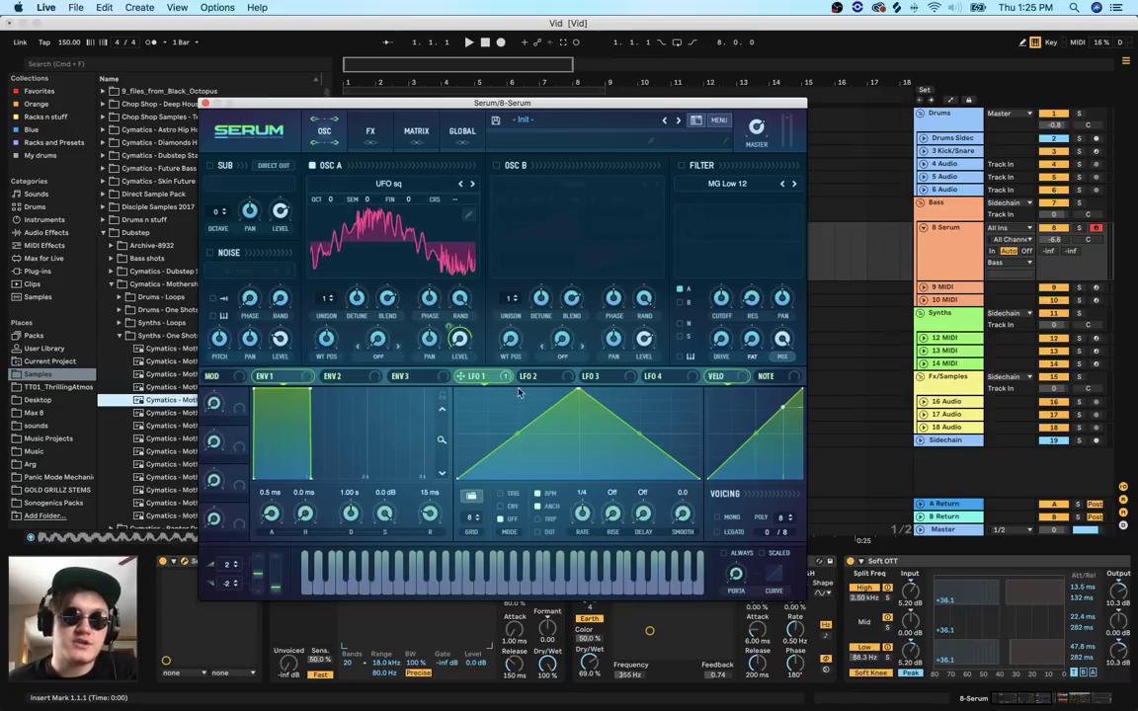
{"action": "left_click_drag", "start_coordinate": [579, 394], "coordinate": [519, 384]}
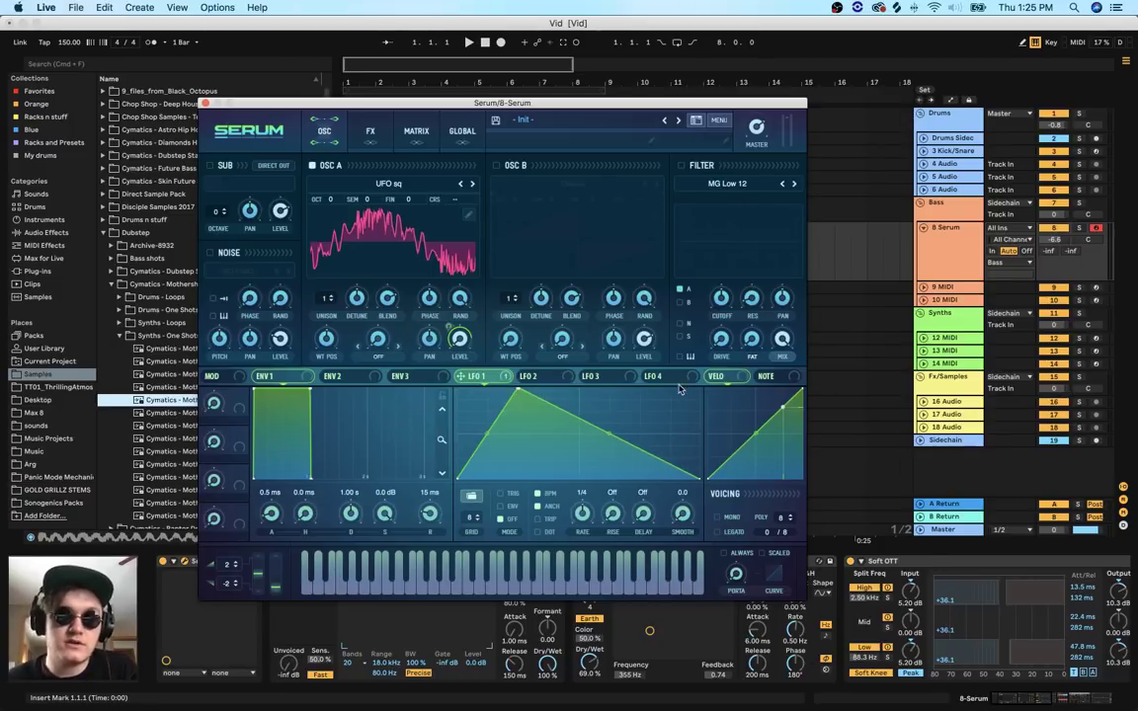
{"action": "mouse_move", "coordinate": [519, 394]}
{"action": "left_mouse_down"}
{"action": "mouse_move", "coordinate": [575, 392]}
{"action": "mouse_move", "coordinate": [514, 391]}
{"action": "left_mouse_up"}
{"action": "double_click", "coordinate": [638, 409]}
{"action": "left_click_drag", "start_coordinate": [638, 409], "coordinate": [645, 425]}
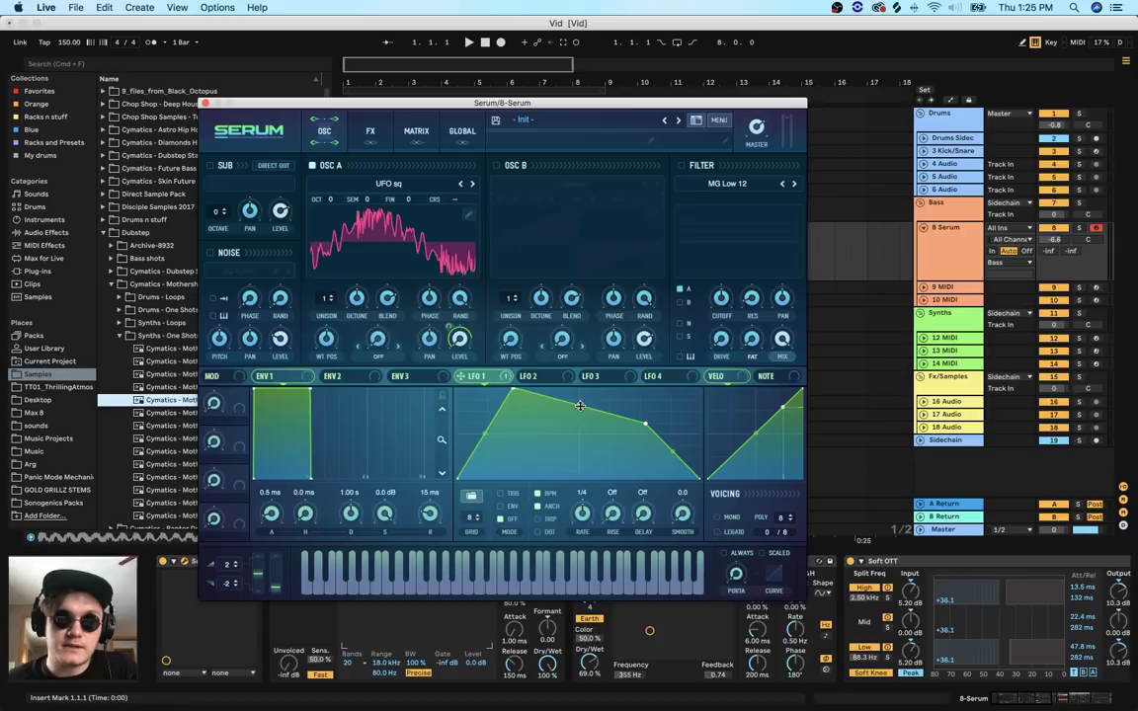
{"action": "left_click_drag", "start_coordinate": [580, 406], "coordinate": [582, 392]}
{"action": "left_click_drag", "start_coordinate": [674, 453], "coordinate": [674, 473]}
{"action": "left_click_drag", "start_coordinate": [646, 425], "coordinate": [650, 436]}
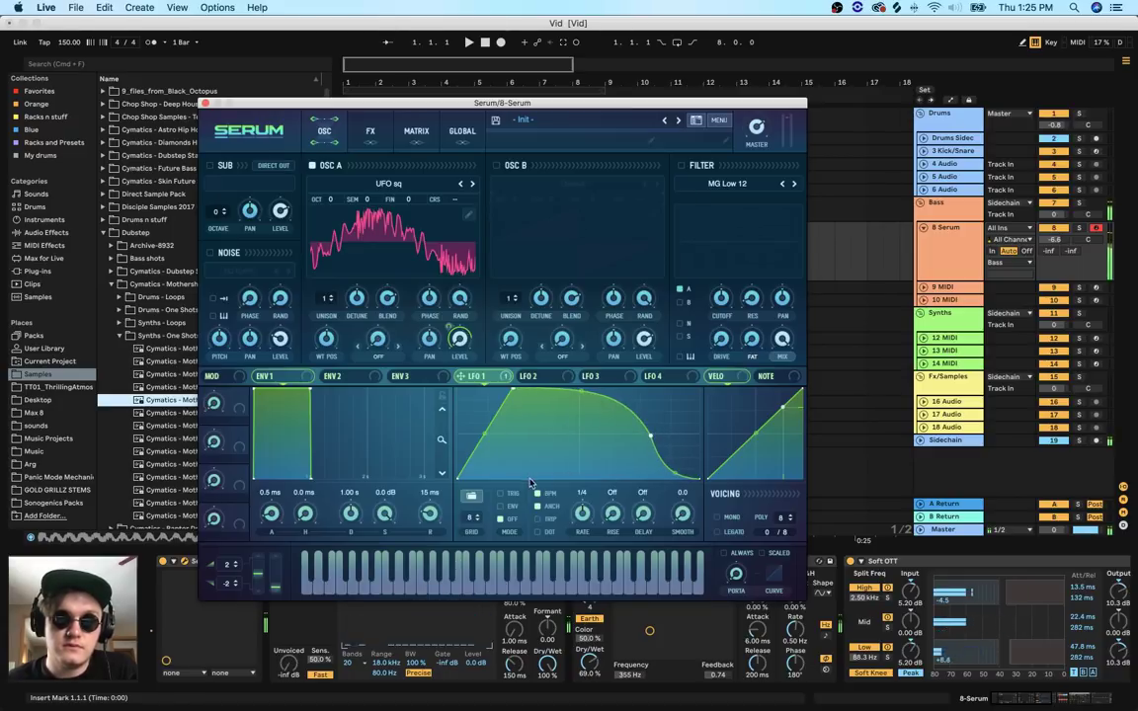
Set LFO 1 to TRIG mode and refine its curve with a rounded rise, a later peak and a later drop
{"action": "left_click", "coordinate": [508, 494]}
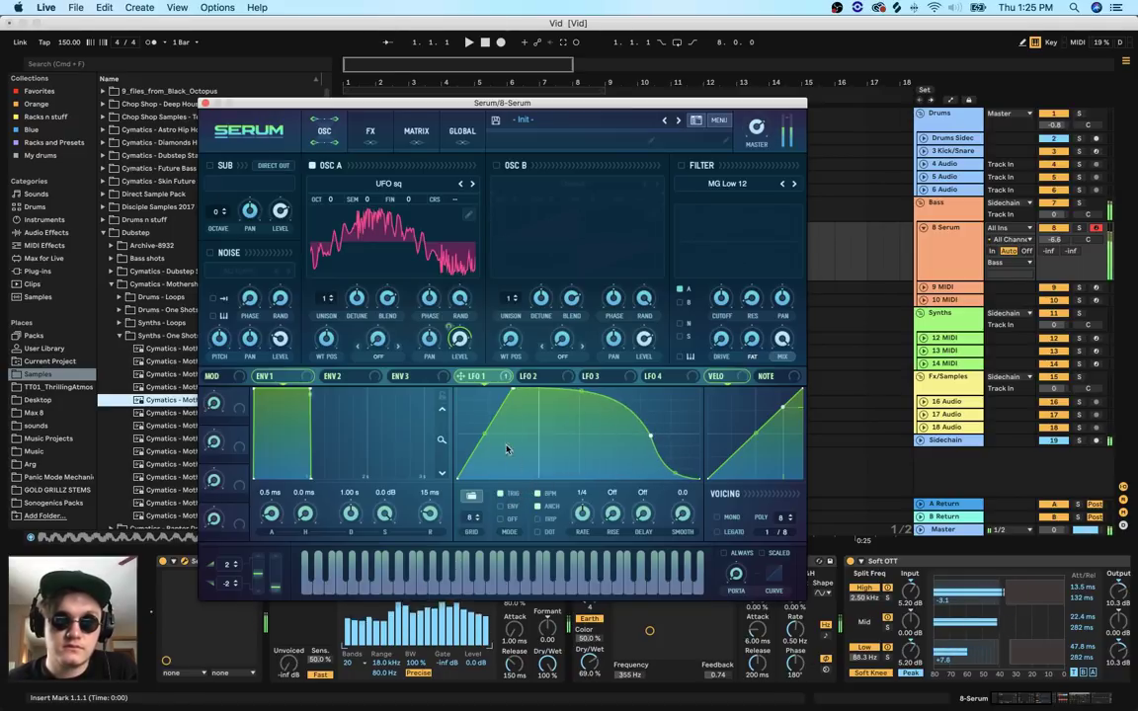
{"action": "left_click_drag", "start_coordinate": [514, 390], "coordinate": [540, 390]}
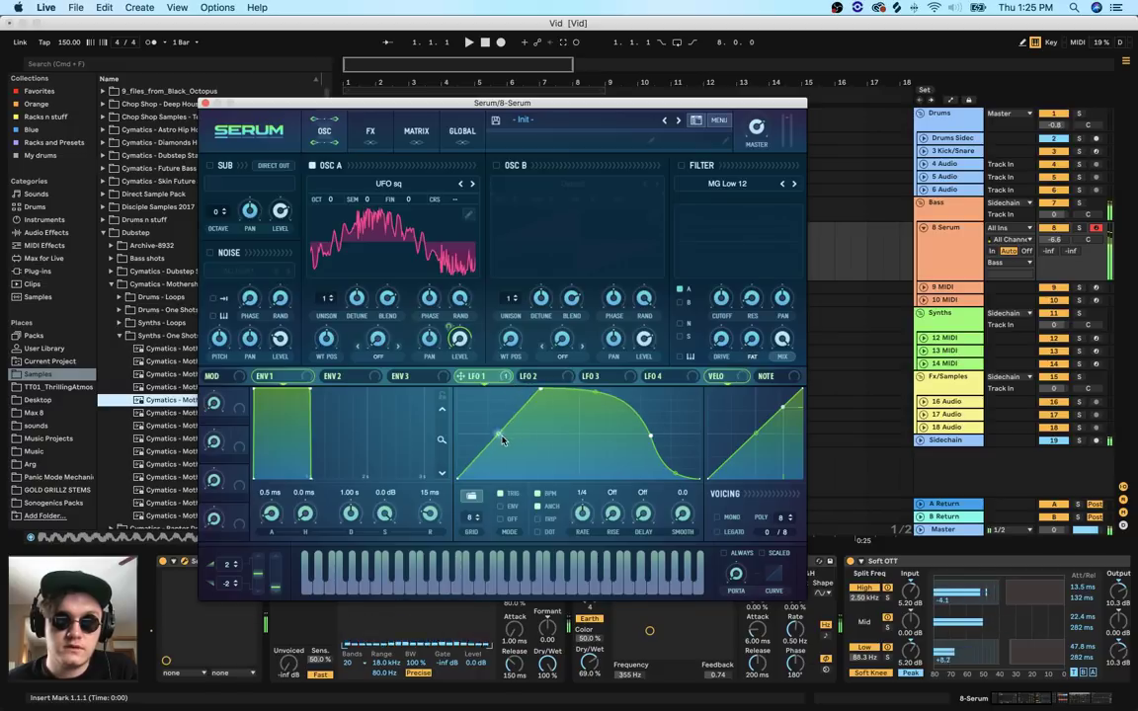
{"action": "left_click_drag", "start_coordinate": [501, 437], "coordinate": [499, 423]}
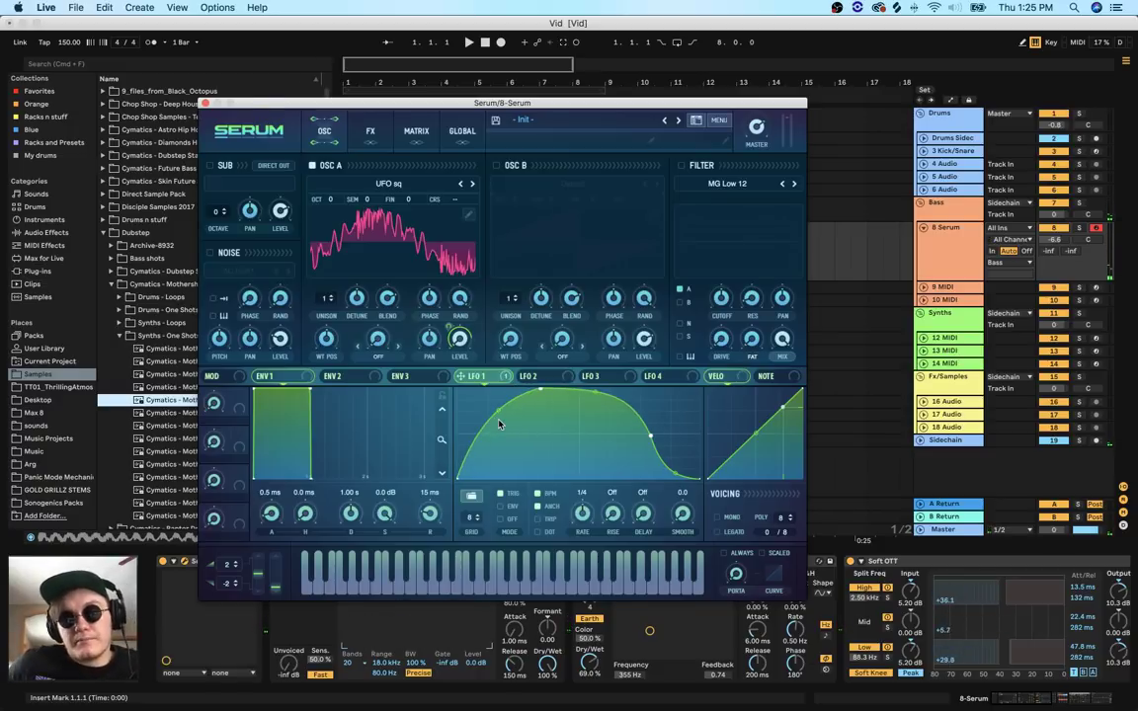
{"action": "left_click_drag", "start_coordinate": [541, 391], "coordinate": [503, 400]}
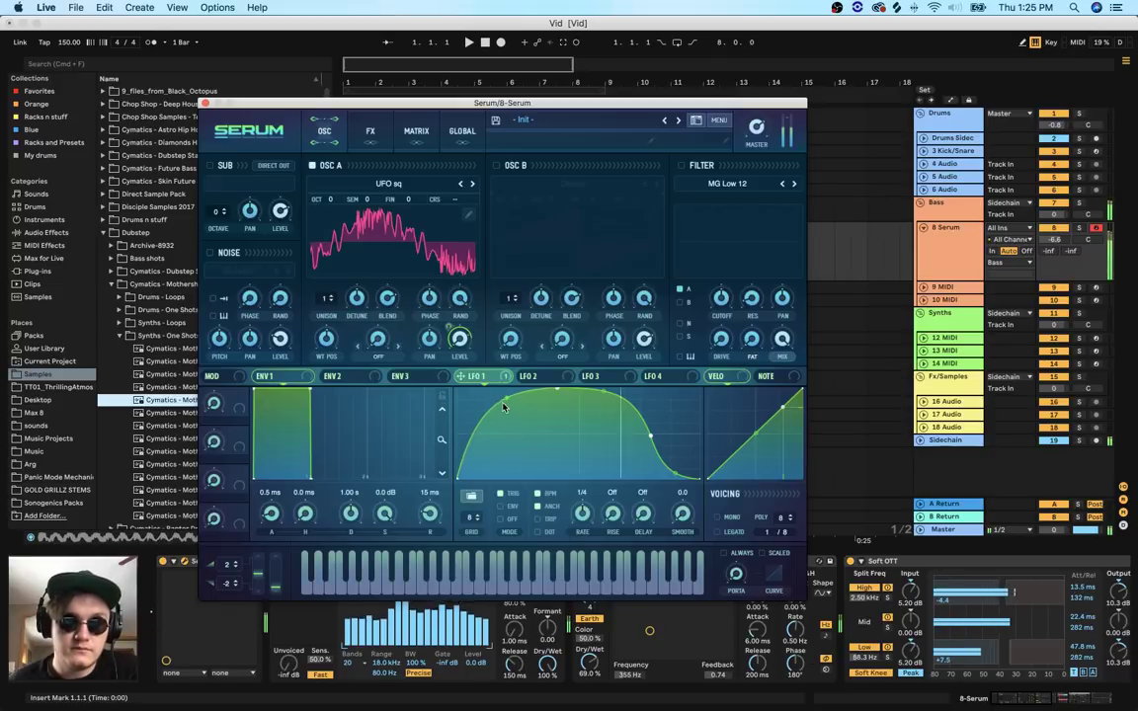
{"action": "mouse_move", "coordinate": [650, 435]}
{"action": "left_mouse_down"}
{"action": "mouse_move", "coordinate": [656, 449]}
{"action": "mouse_move", "coordinate": [672, 446]}
{"action": "mouse_move", "coordinate": [648, 446]}
{"action": "mouse_move", "coordinate": [658, 448]}
{"action": "left_mouse_up"}
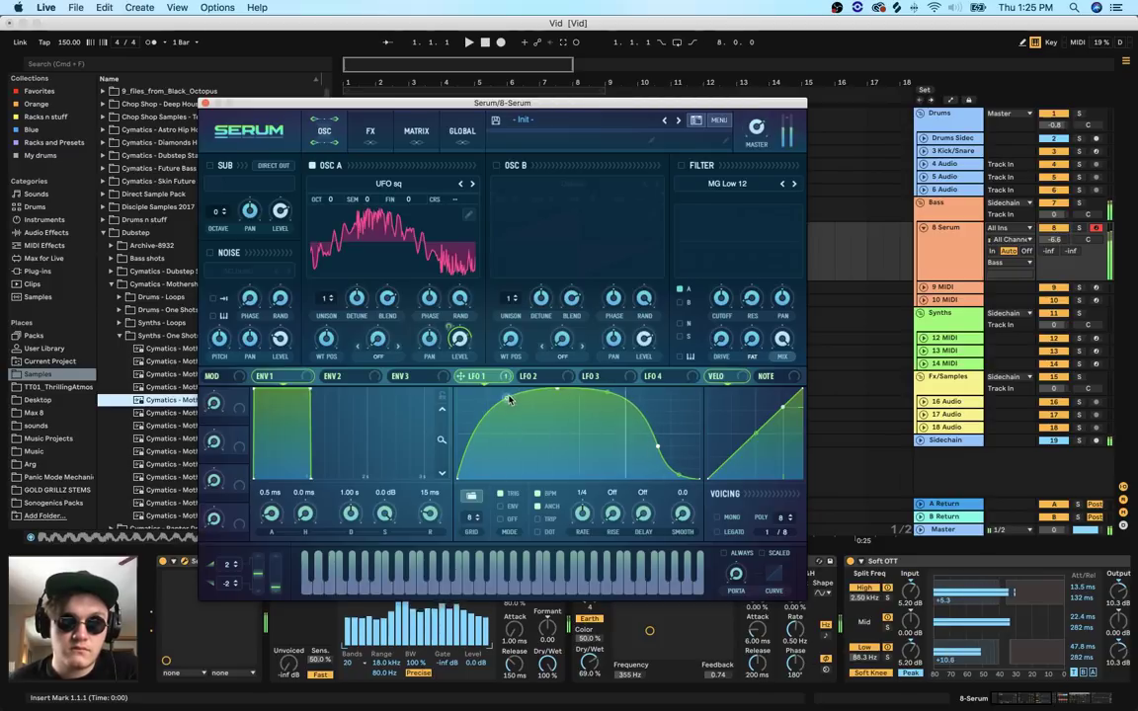
{"action": "left_click_drag", "start_coordinate": [508, 398], "coordinate": [508, 396]}
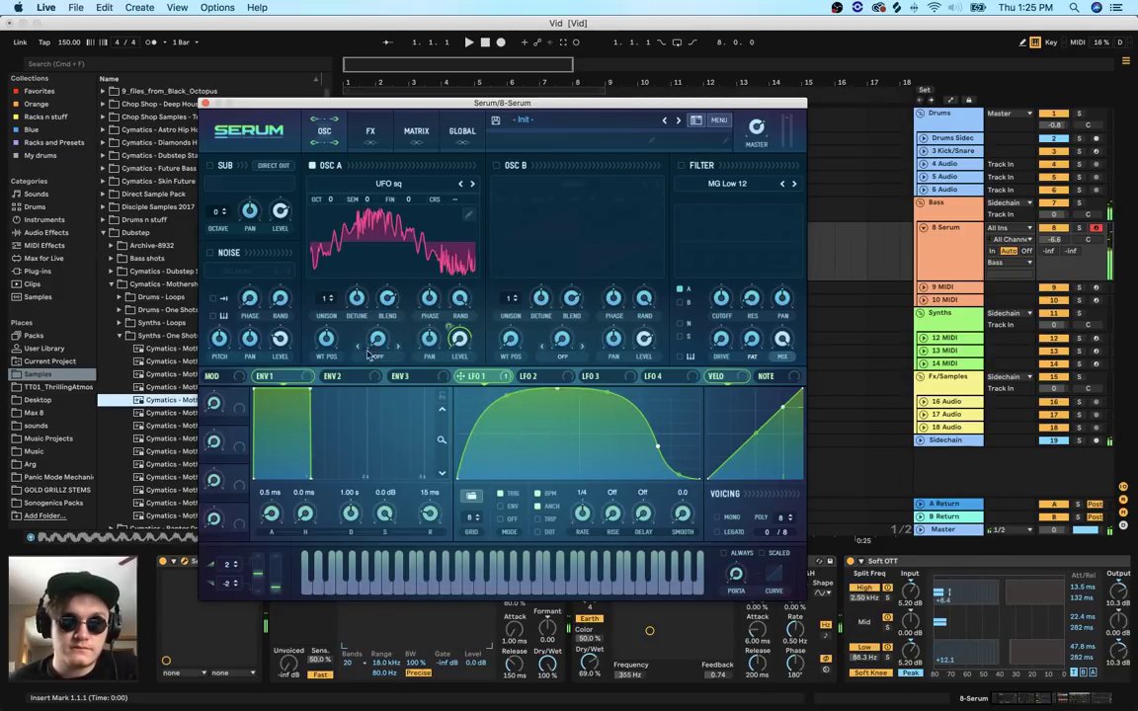
Assign LFO 2 to oscillator A's wavetable position in TRIG mode, shaping it with an early point and an added late point
{"action": "left_click_drag", "start_coordinate": [529, 376], "coordinate": [321, 331]}
{"action": "left_click_drag", "start_coordinate": [578, 393], "coordinate": [499, 430]}
{"action": "left_click", "coordinate": [500, 493]}
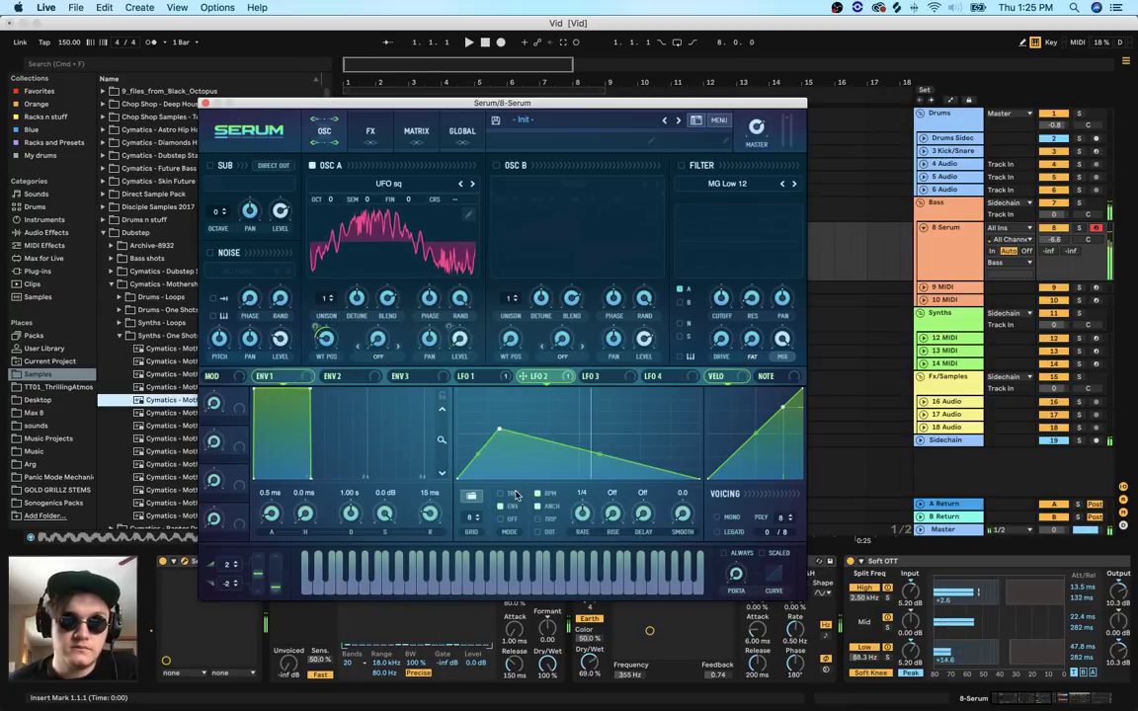
{"action": "double_click", "coordinate": [614, 430]}
{"action": "double_click", "coordinate": [613, 429]}
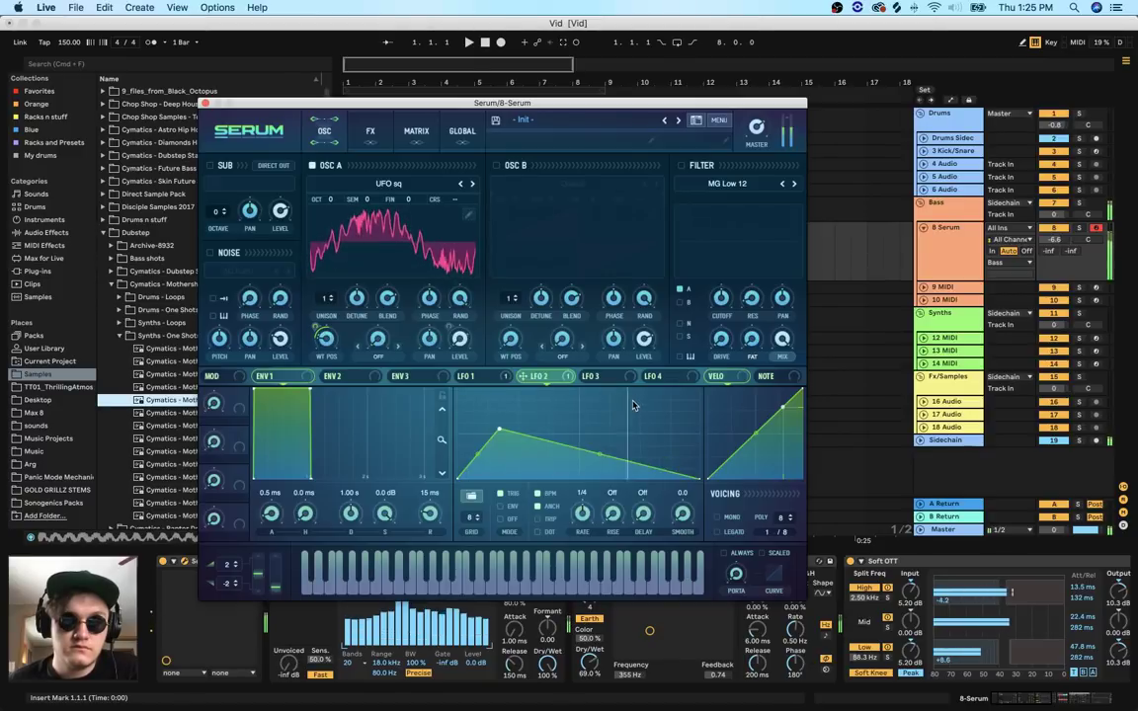
{"action": "double_click", "coordinate": [634, 404]}
{"action": "left_click_drag", "start_coordinate": [634, 403], "coordinate": [649, 420]}
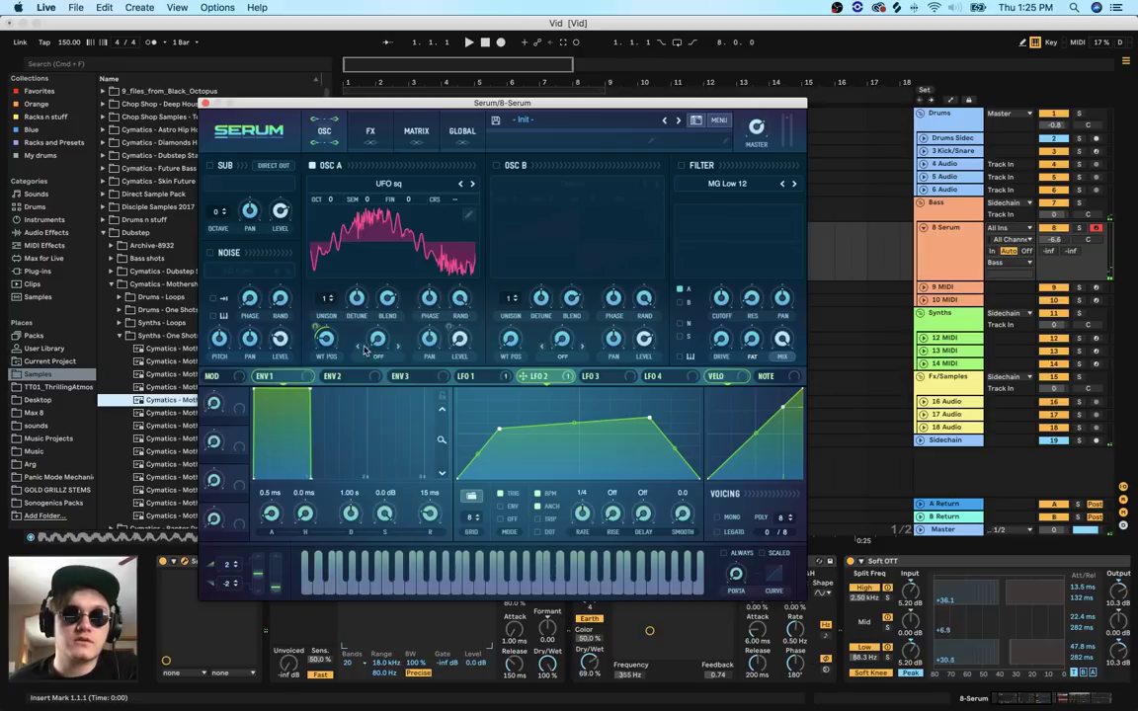
Reshape LFO 2 into an early peak with a gradual fall, and increase its modulation depth on oscillator A's wavetable position
{"action": "left_click", "coordinate": [489, 378]}
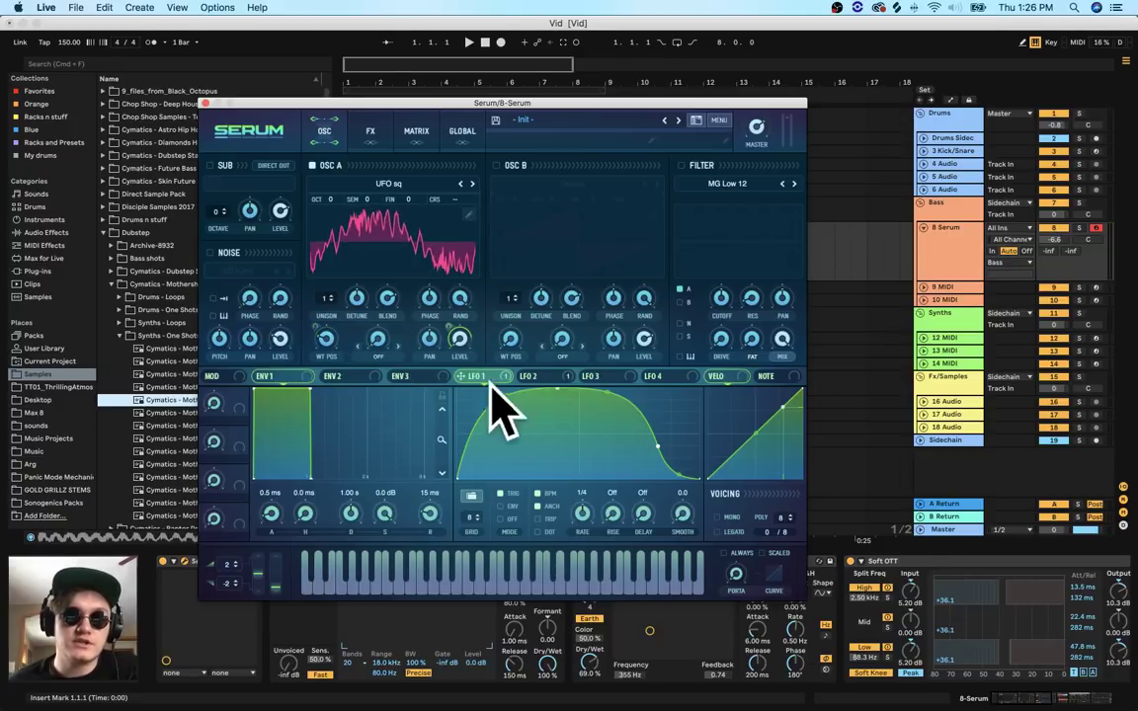
{"action": "left_click", "coordinate": [539, 377]}
{"action": "left_click_drag", "start_coordinate": [497, 436], "coordinate": [517, 398]}
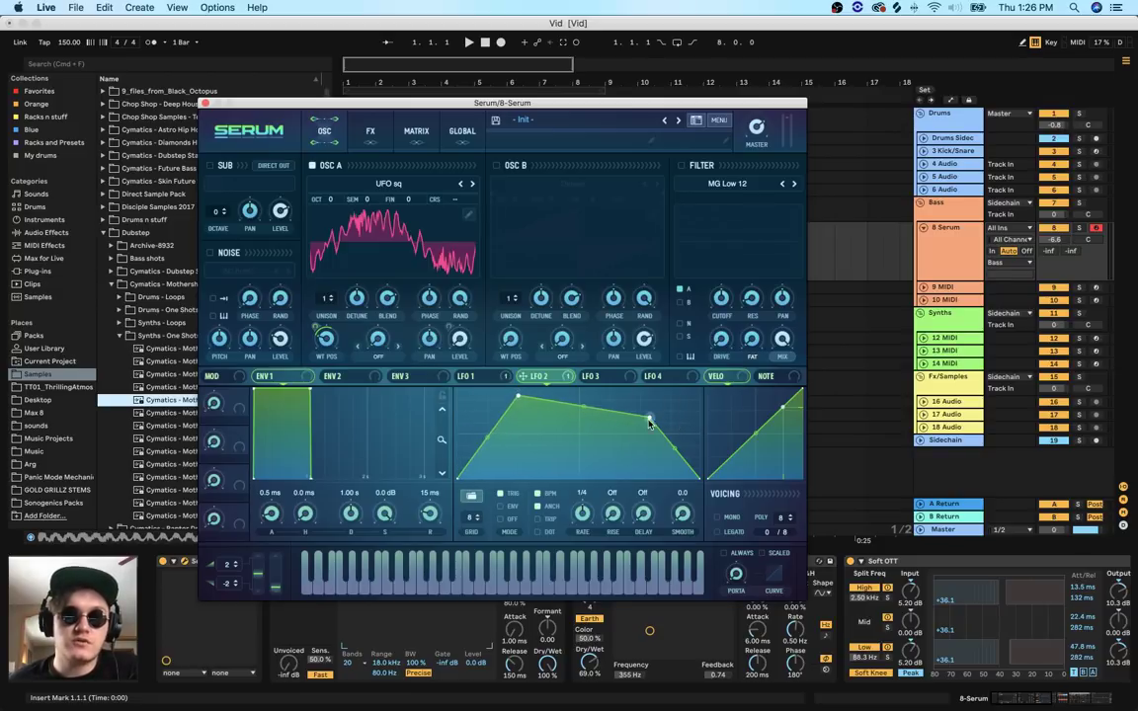
{"action": "left_click_drag", "start_coordinate": [650, 419], "coordinate": [622, 441]}
{"action": "mouse_move", "coordinate": [334, 342]}
{"action": "mouse_move", "coordinate": [334, 342]}
{"action": "left_mouse_down"}
{"action": "mouse_move", "coordinate": [338, 362]}
{"action": "mouse_move", "coordinate": [316, 334]}
{"action": "left_mouse_up"}
{"action": "left_click_drag", "start_coordinate": [327, 341], "coordinate": [334, 289]}
{"action": "left_click_drag", "start_coordinate": [321, 331], "coordinate": [323, 317]}
Try different LFO 2 shapes, from a flat plateau to a single early peak dropping close to zero by mid-cycle
{"action": "left_click_drag", "start_coordinate": [519, 397], "coordinate": [490, 443]}
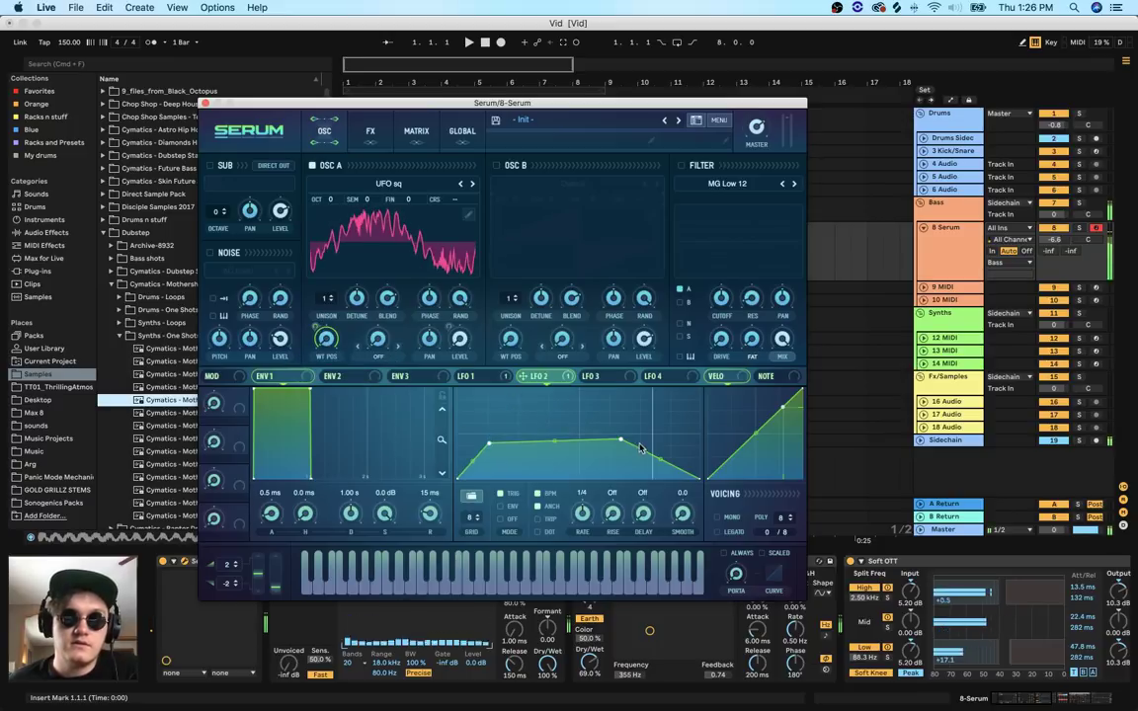
{"action": "left_click_drag", "start_coordinate": [622, 440], "coordinate": [651, 415]}
{"action": "left_click_drag", "start_coordinate": [490, 443], "coordinate": [486, 431]}
{"action": "left_click_drag", "start_coordinate": [649, 416], "coordinate": [555, 477]}
{"action": "left_click_drag", "start_coordinate": [491, 417], "coordinate": [522, 417]}
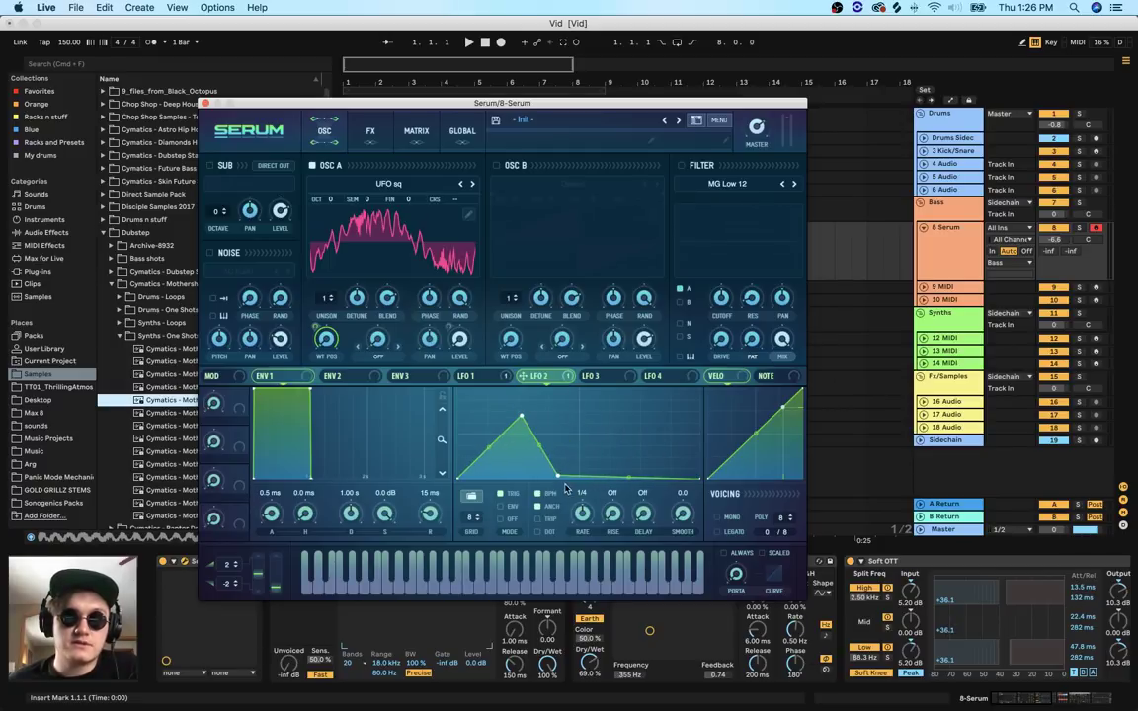
Shape LFO 2 with a quick initial rise to mid-height, a gradual climb to a late peak and a steep final fall
{"action": "left_click_drag", "start_coordinate": [558, 477], "coordinate": [597, 442]}
{"action": "left_click_drag", "start_coordinate": [521, 415], "coordinate": [499, 441]}
{"action": "left_click_drag", "start_coordinate": [596, 441], "coordinate": [647, 425]}
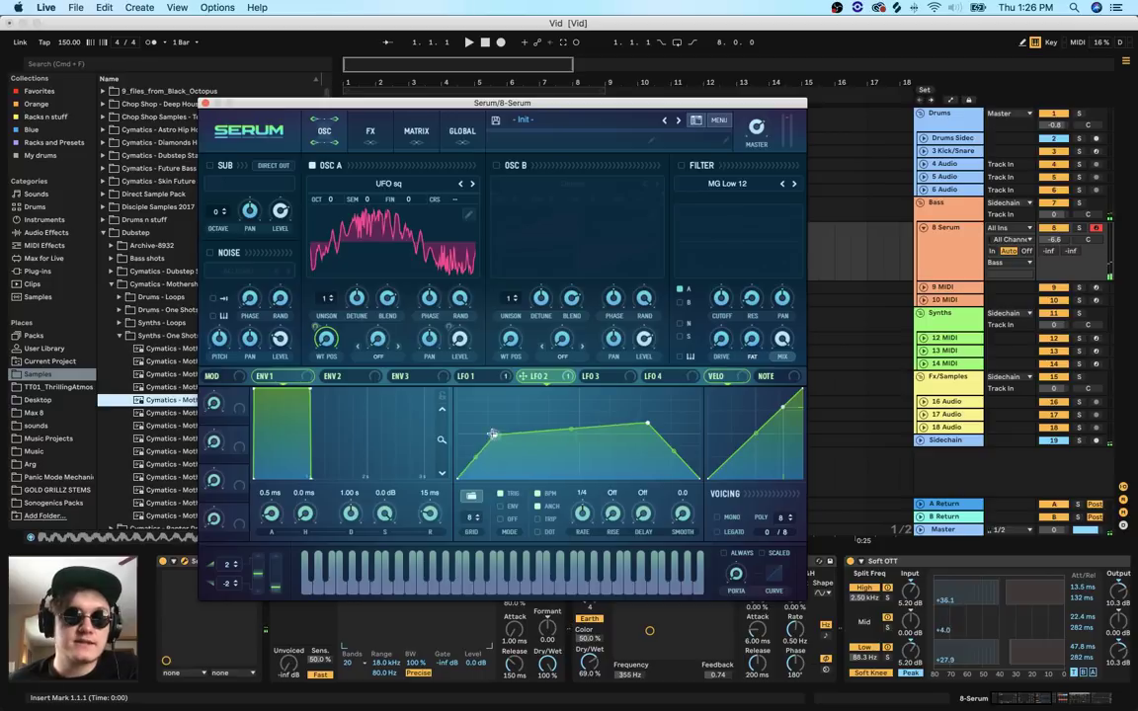
{"action": "left_click_drag", "start_coordinate": [498, 440], "coordinate": [494, 437]}
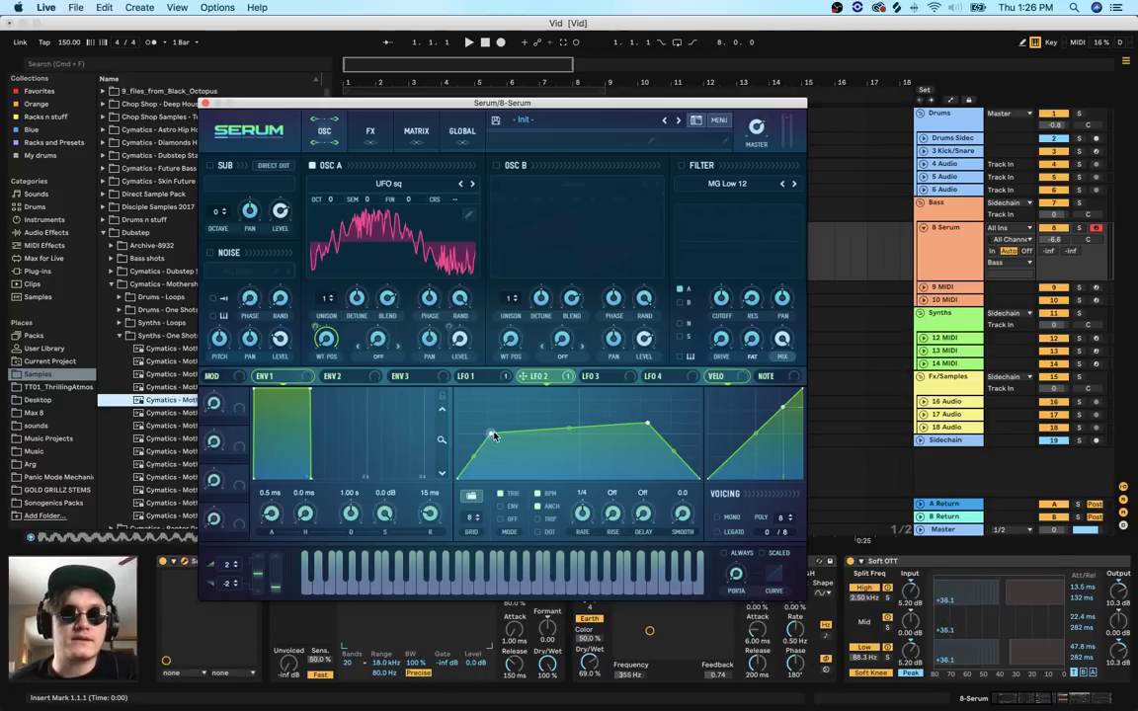
{"action": "mouse_move", "coordinate": [494, 435]}
{"action": "left_mouse_down"}
{"action": "mouse_move", "coordinate": [503, 395]}
{"action": "mouse_move", "coordinate": [500, 437]}
{"action": "mouse_move", "coordinate": [516, 444]}
{"action": "mouse_move", "coordinate": [497, 436]}
{"action": "left_mouse_up"}
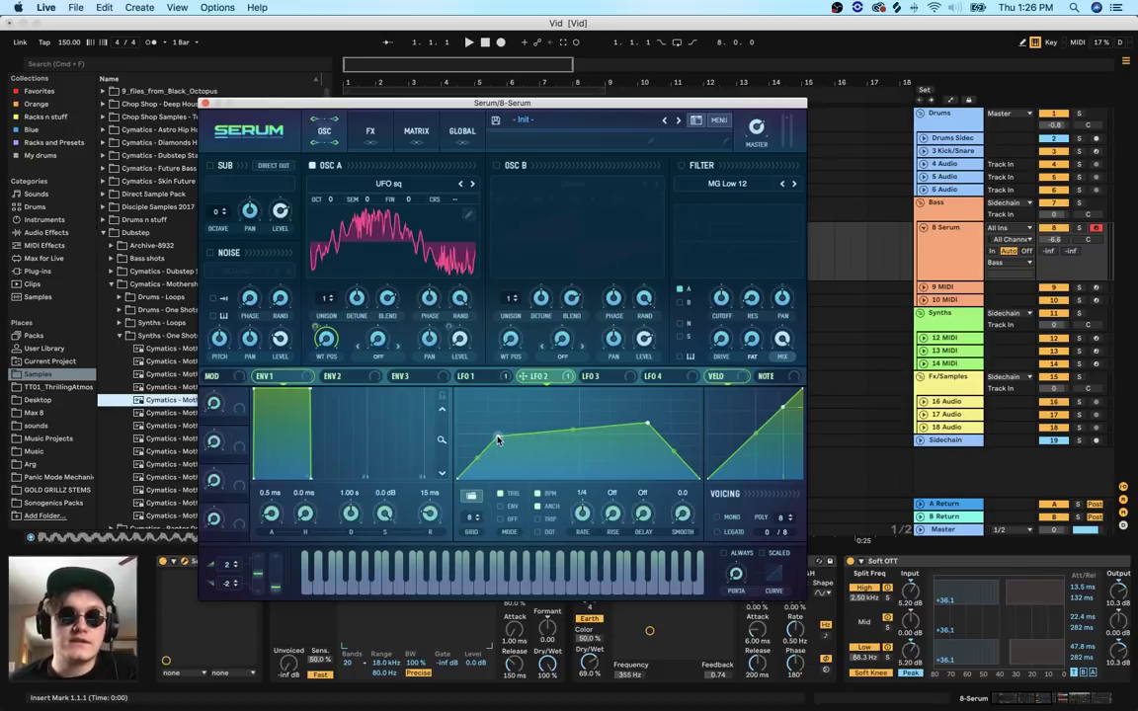
{"action": "left_click_drag", "start_coordinate": [649, 427], "coordinate": [581, 421]}
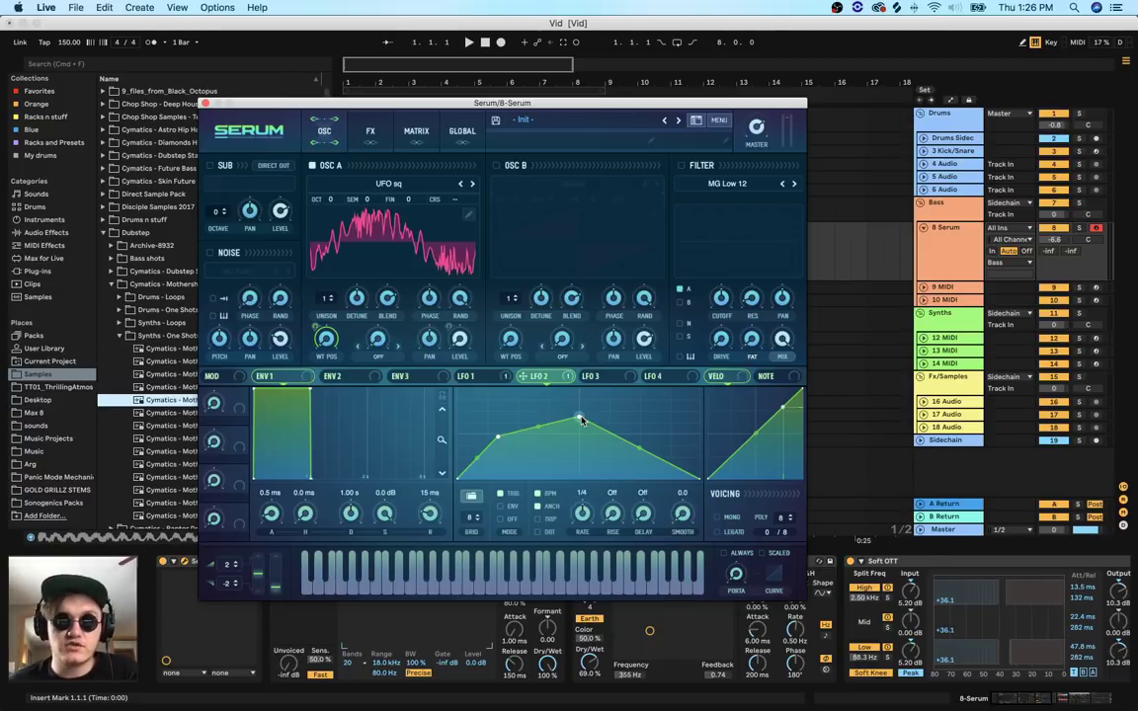
{"action": "left_click_drag", "start_coordinate": [582, 420], "coordinate": [646, 408]}
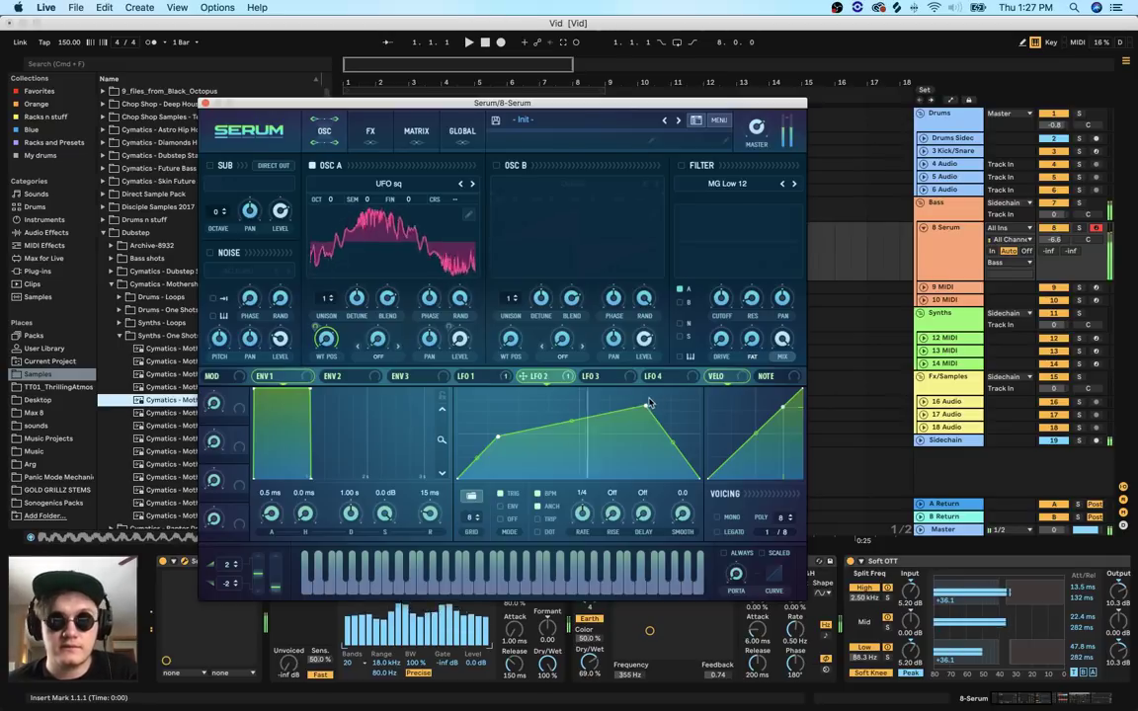
Lower LFO 2's late peak slightly and move its first point later and much lower for a slower initial rise
{"action": "left_click_drag", "start_coordinate": [646, 407], "coordinate": [611, 411]}
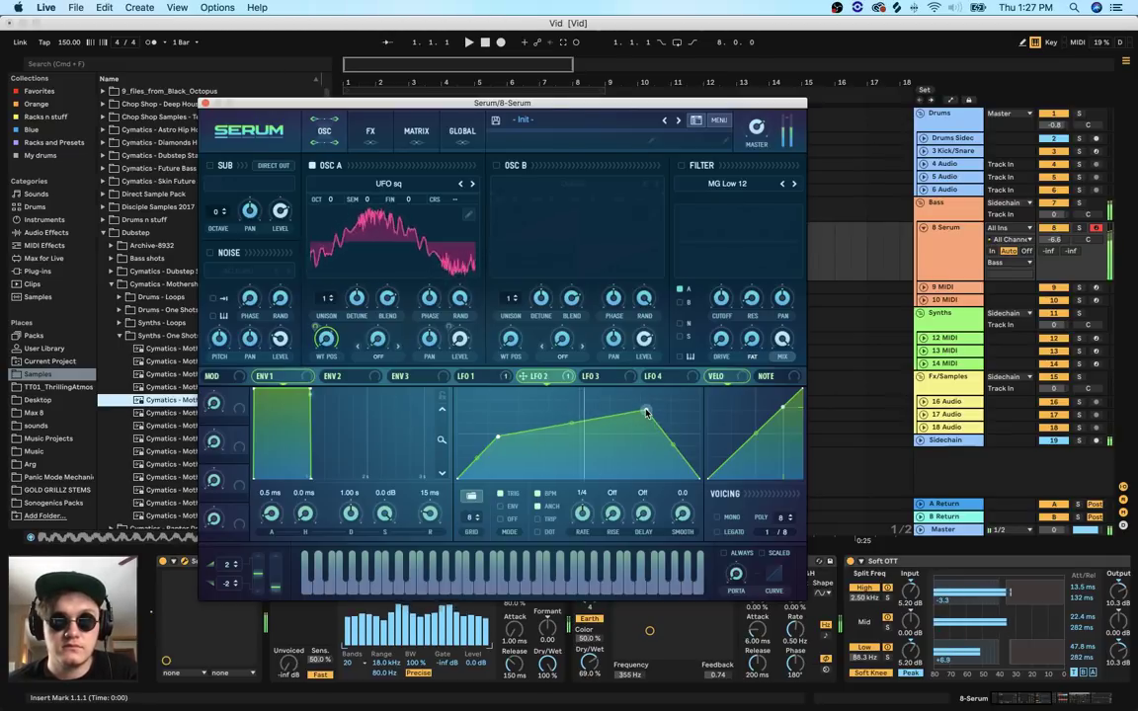
{"action": "left_click_drag", "start_coordinate": [502, 441], "coordinate": [528, 464]}
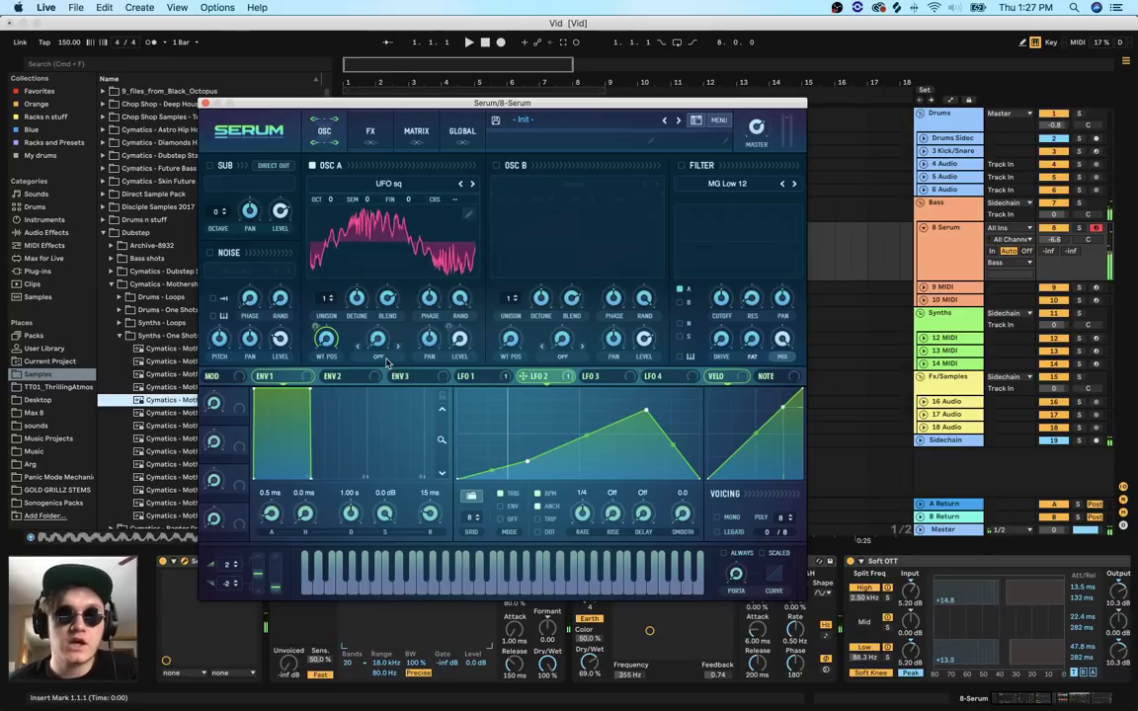
Enable oscillator B at 0% volume with the Analog_BD_Sin wavetable, and raise its octave to +2
{"action": "left_click", "coordinate": [498, 166]}
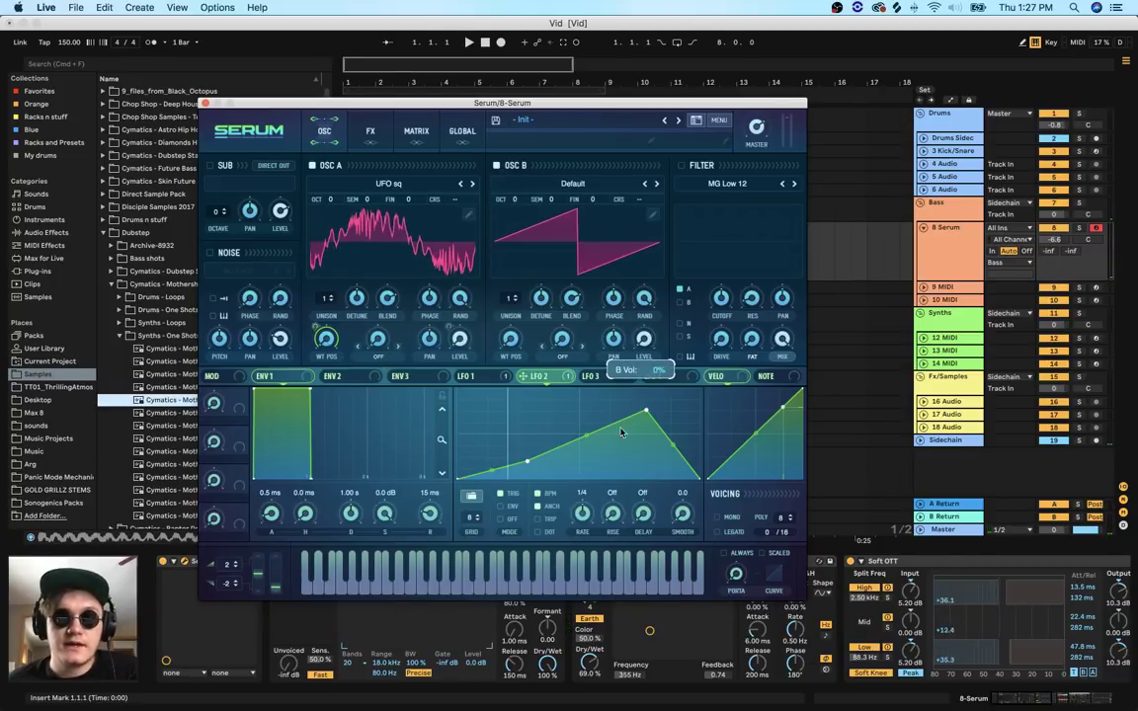
{"action": "left_click", "coordinate": [513, 230]}
{"action": "mouse_move", "coordinate": [554, 219]}
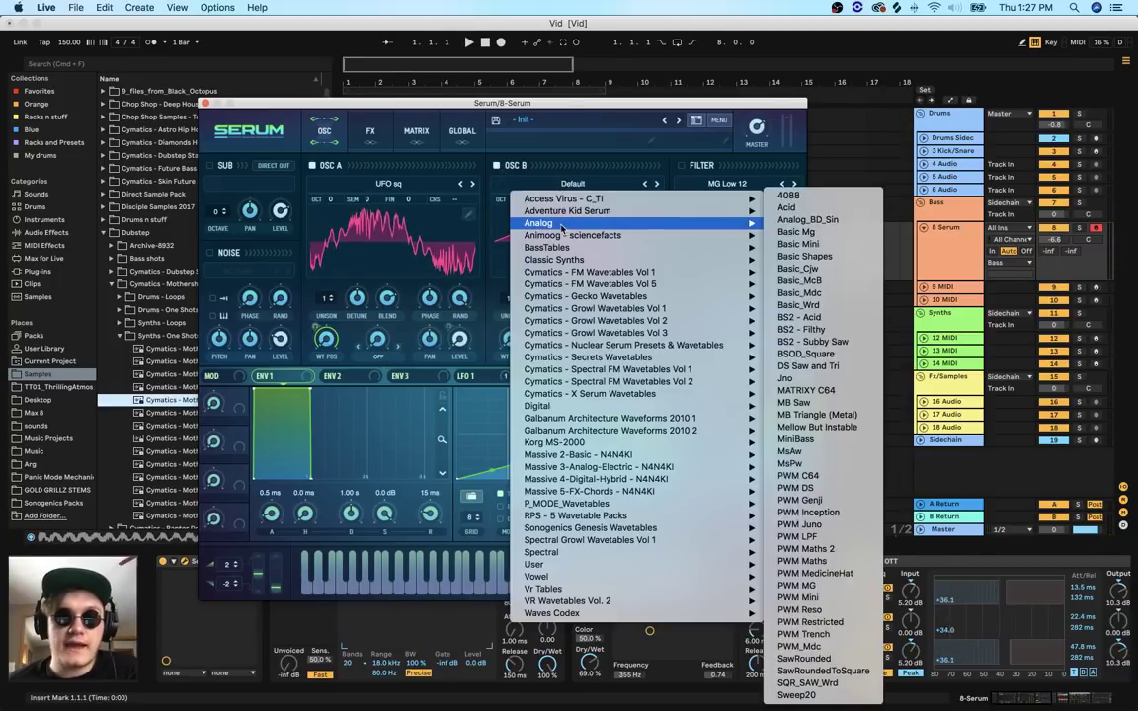
{"action": "left_click", "coordinate": [736, 219]}
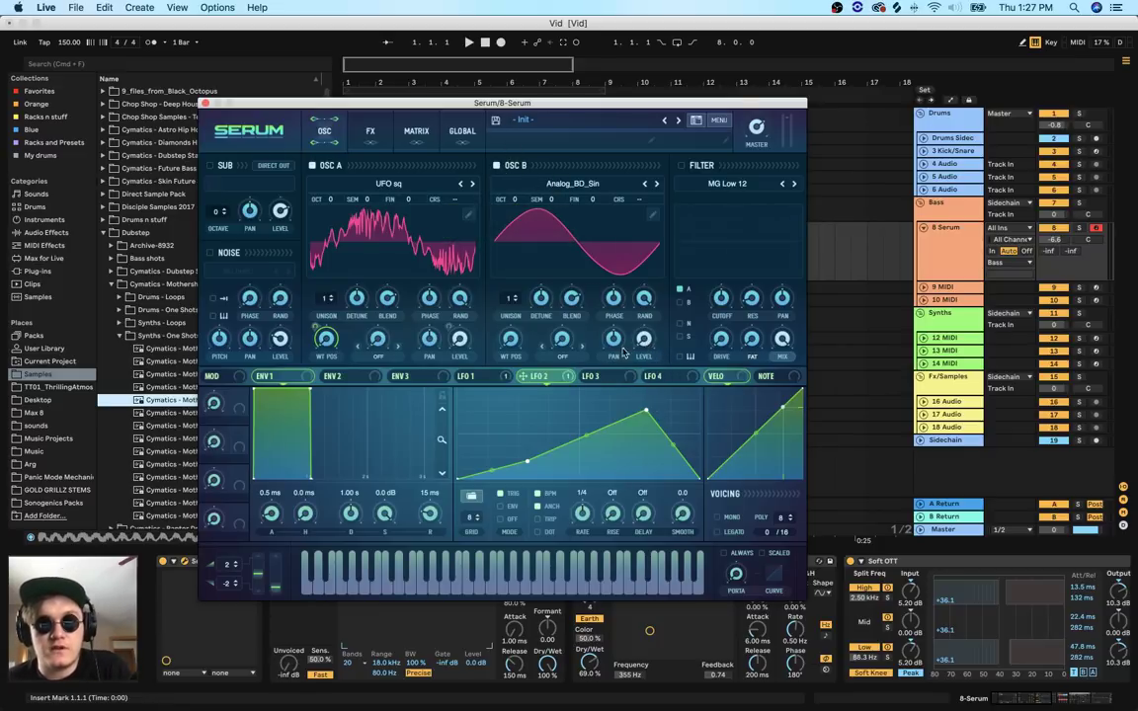
{"action": "left_click_drag", "start_coordinate": [524, 204], "coordinate": [525, 191]}
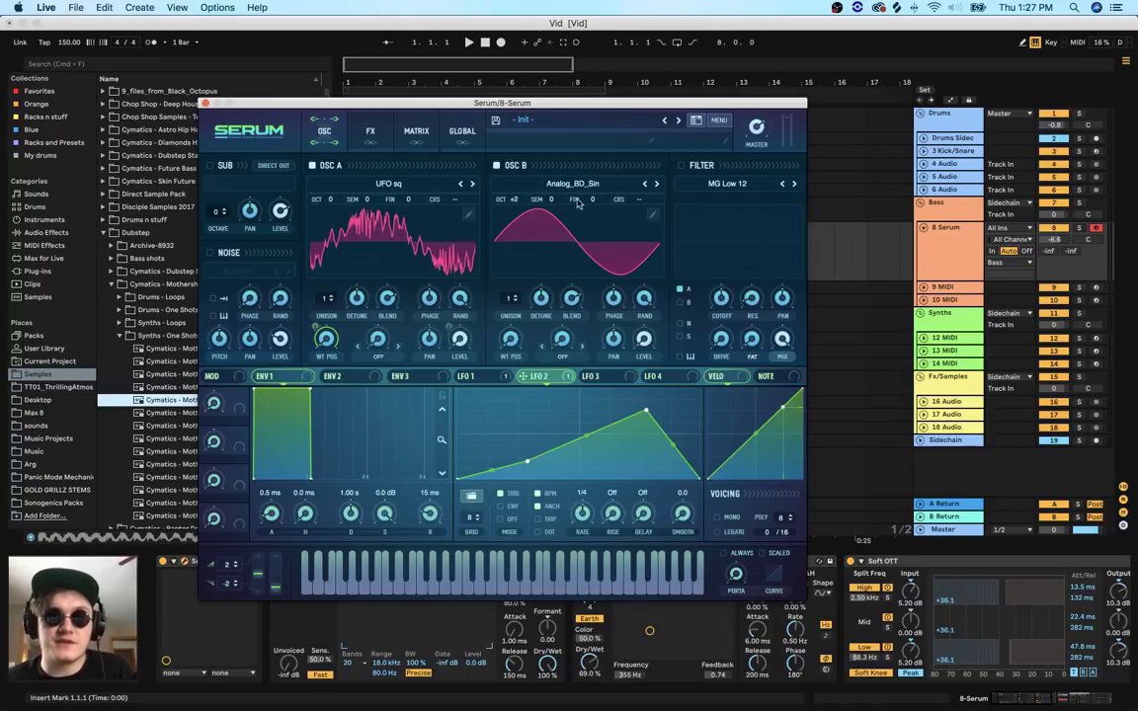
Set oscillator A's warp mode to FM (from B) and assign LFO 3 to modulate the warp amount
{"action": "left_click", "coordinate": [377, 354]}
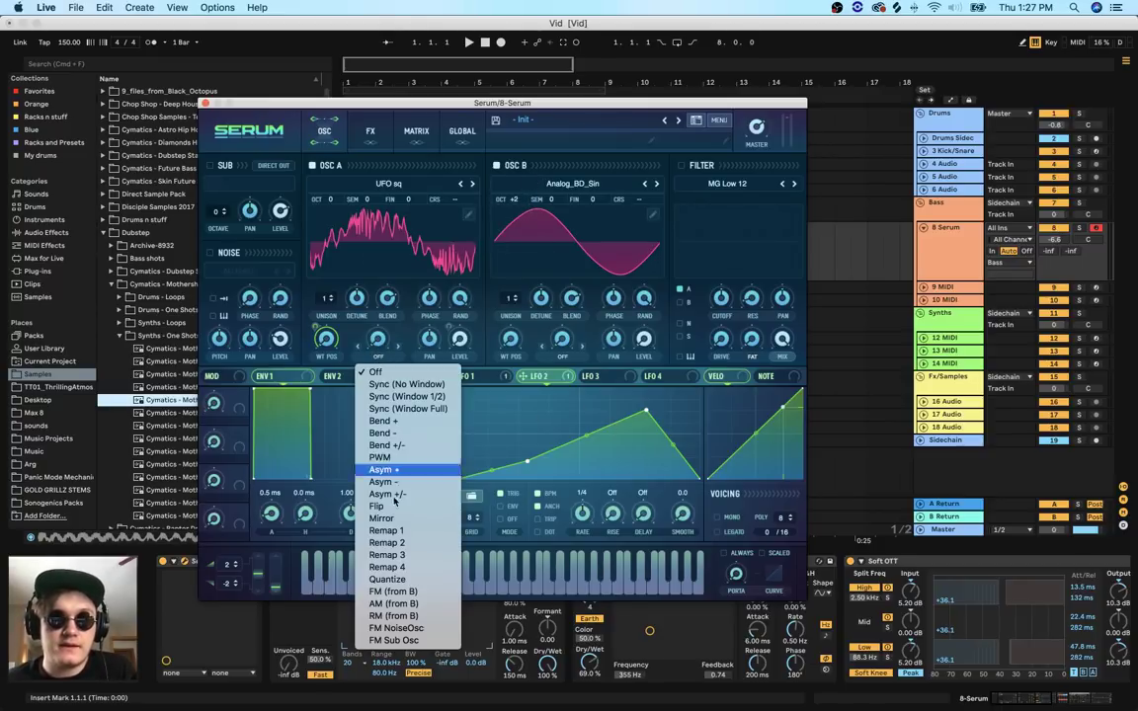
{"action": "left_click", "coordinate": [393, 583]}
{"action": "left_click", "coordinate": [605, 380]}
{"action": "left_click", "coordinate": [546, 380]}
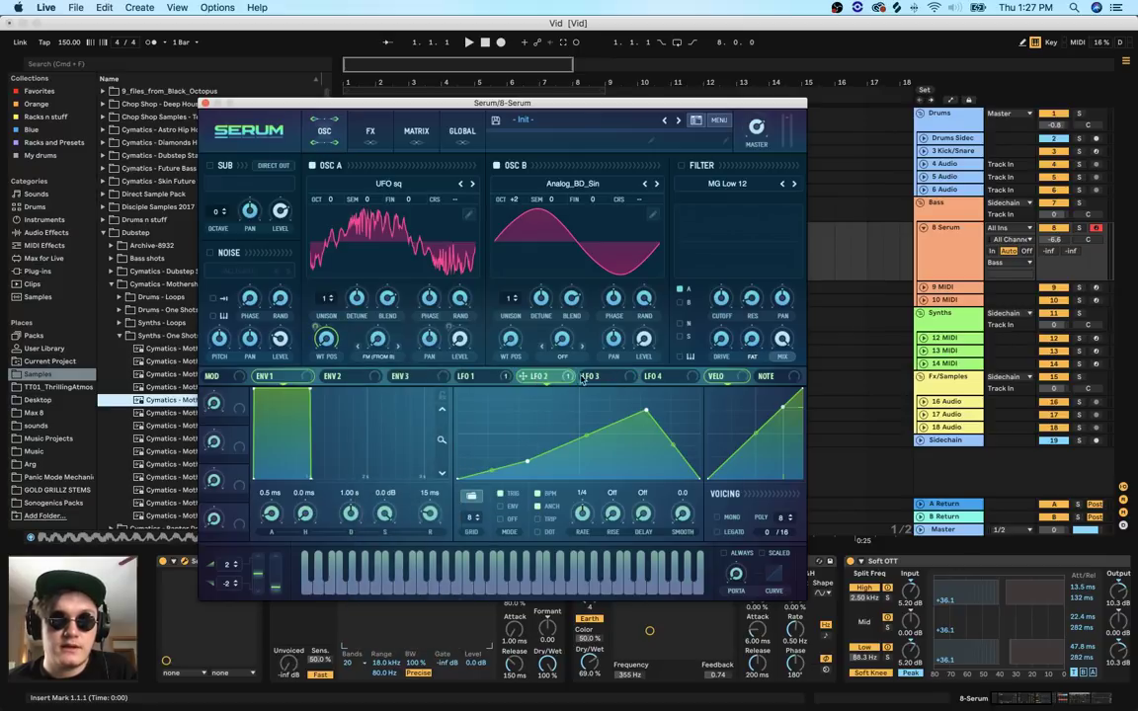
{"action": "left_click", "coordinate": [480, 379]}
{"action": "left_click", "coordinate": [547, 379]}
{"action": "left_click", "coordinate": [617, 380]}
{"action": "left_click_drag", "start_coordinate": [586, 377], "coordinate": [373, 386]}
{"action": "left_click", "coordinate": [382, 356]}
{"action": "left_click", "coordinate": [382, 343]}
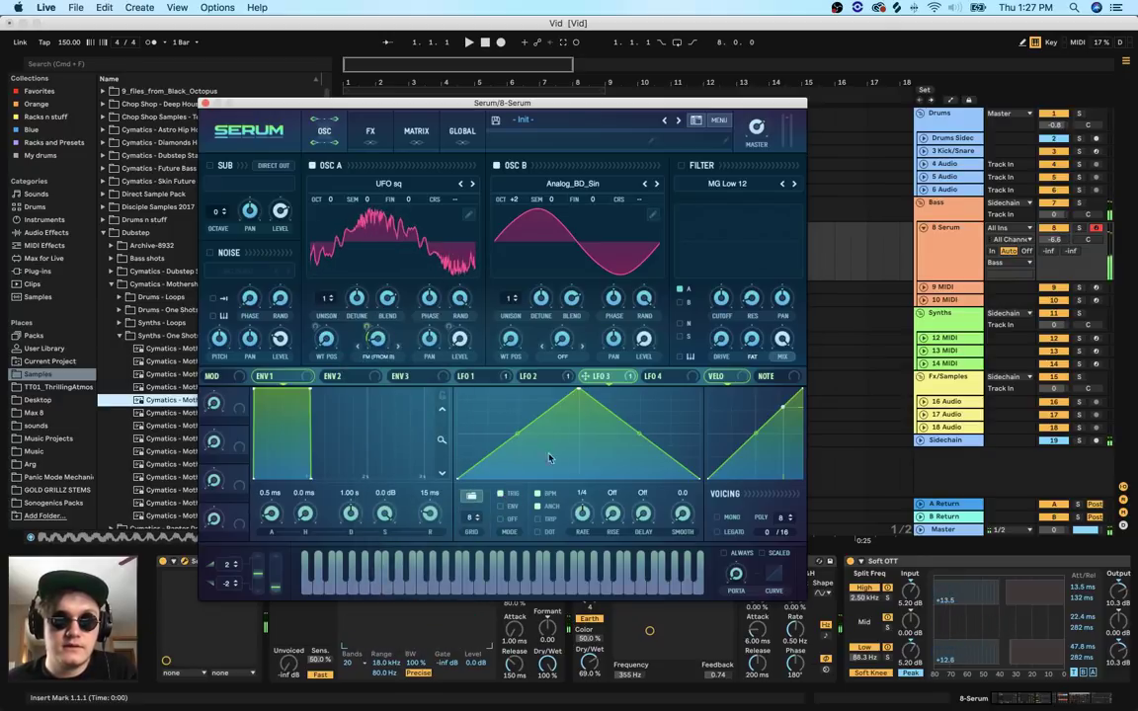
Shape LFO 3 with a quick early rise below mid-height, an added late point around mid-height and a steep final fall
{"action": "left_click_drag", "start_coordinate": [579, 392], "coordinate": [476, 435]}
{"action": "double_click", "coordinate": [619, 400]}
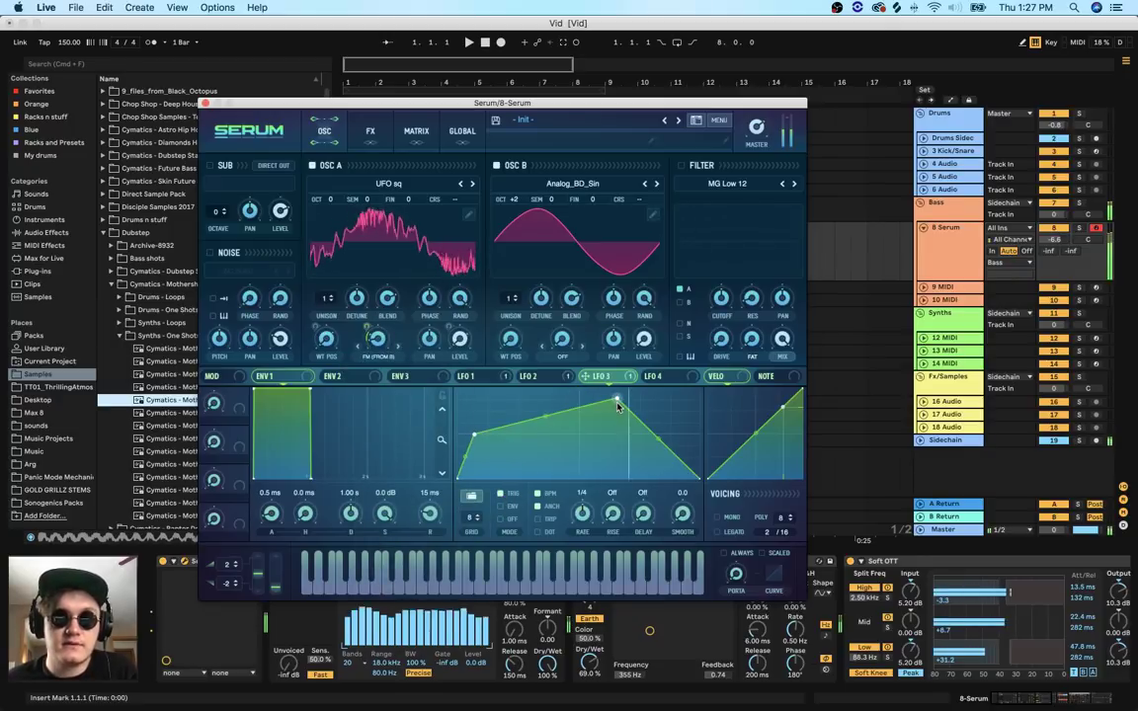
{"action": "left_click_drag", "start_coordinate": [619, 400], "coordinate": [600, 415]}
{"action": "left_click_drag", "start_coordinate": [476, 434], "coordinate": [508, 437]}
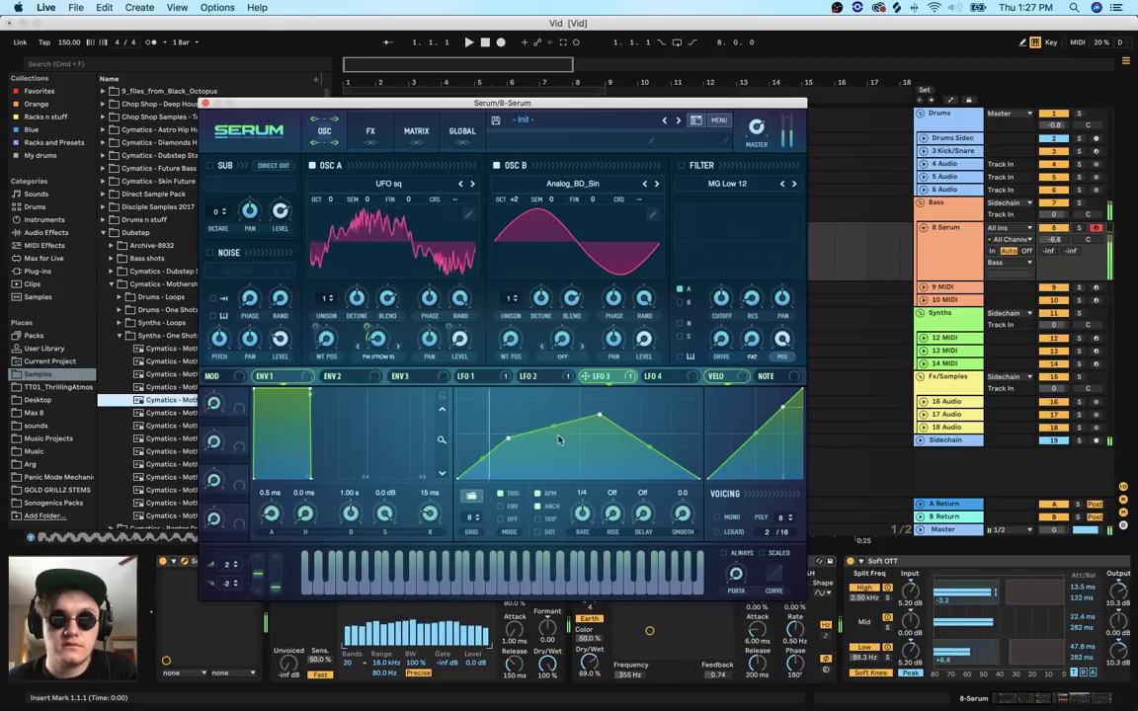
{"action": "left_click_drag", "start_coordinate": [600, 421], "coordinate": [588, 419]}
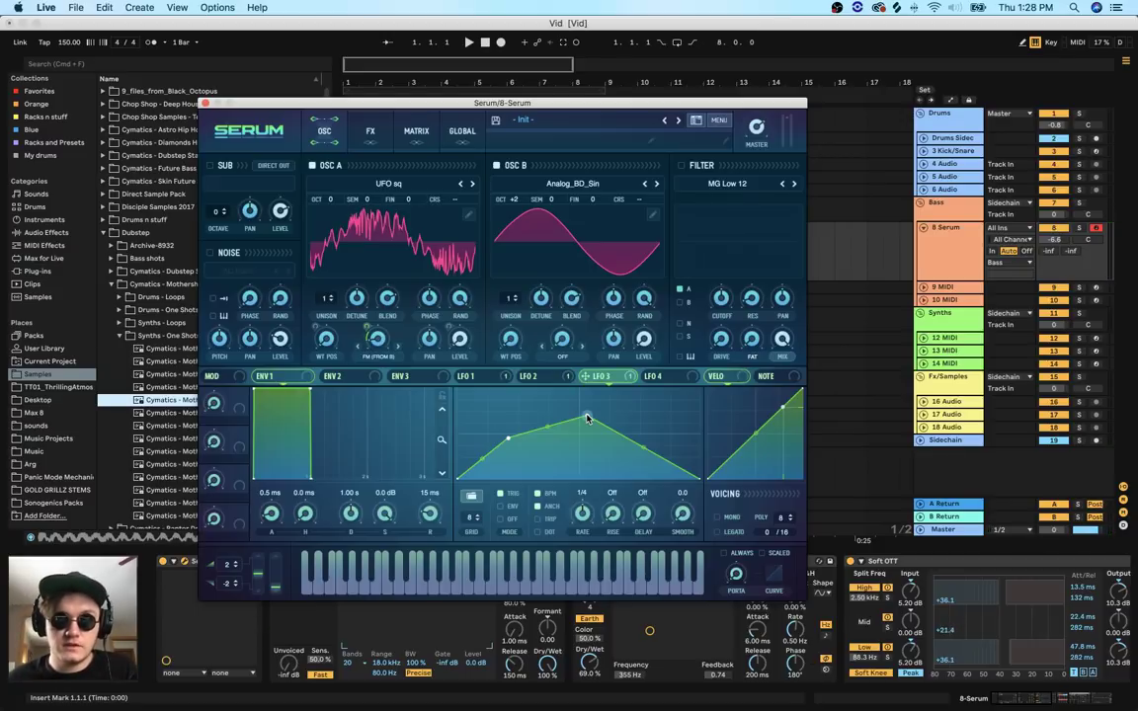
{"action": "left_click_drag", "start_coordinate": [588, 419], "coordinate": [647, 434]}
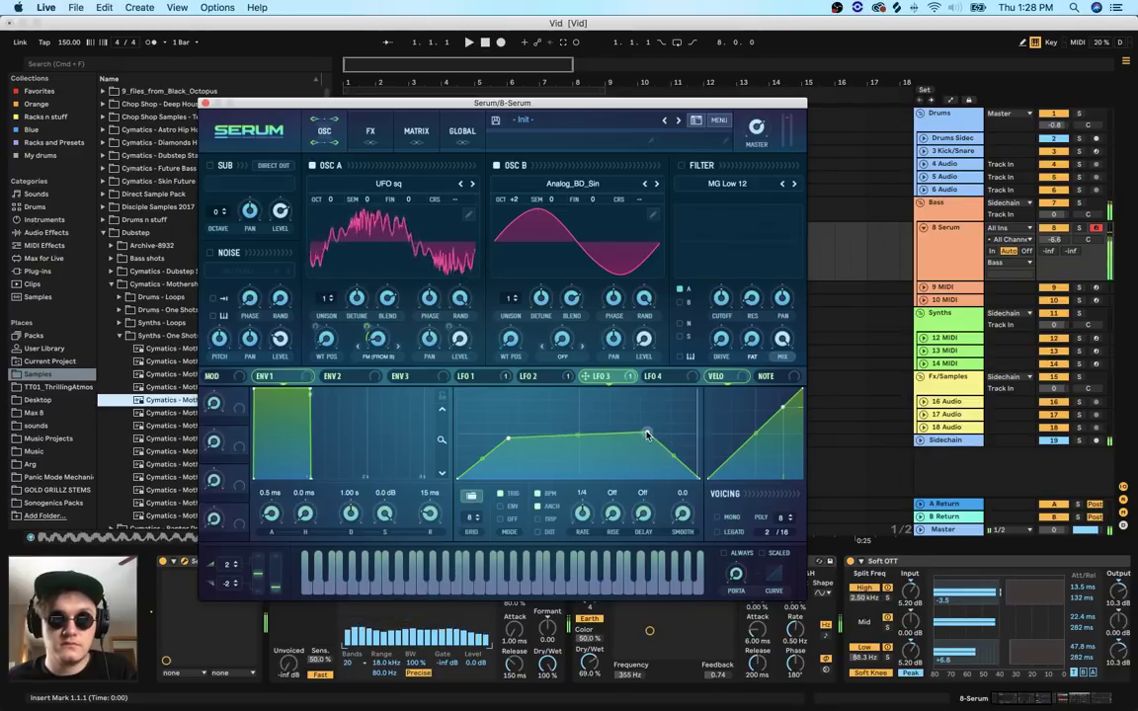
{"action": "mouse_move", "coordinate": [508, 437]}
{"action": "left_mouse_down"}
{"action": "mouse_move", "coordinate": [516, 403]}
{"action": "mouse_move", "coordinate": [466, 396]}
{"action": "mouse_move", "coordinate": [521, 465]}
{"action": "mouse_move", "coordinate": [514, 442]}
{"action": "mouse_move", "coordinate": [488, 446]}
{"action": "left_mouse_up"}
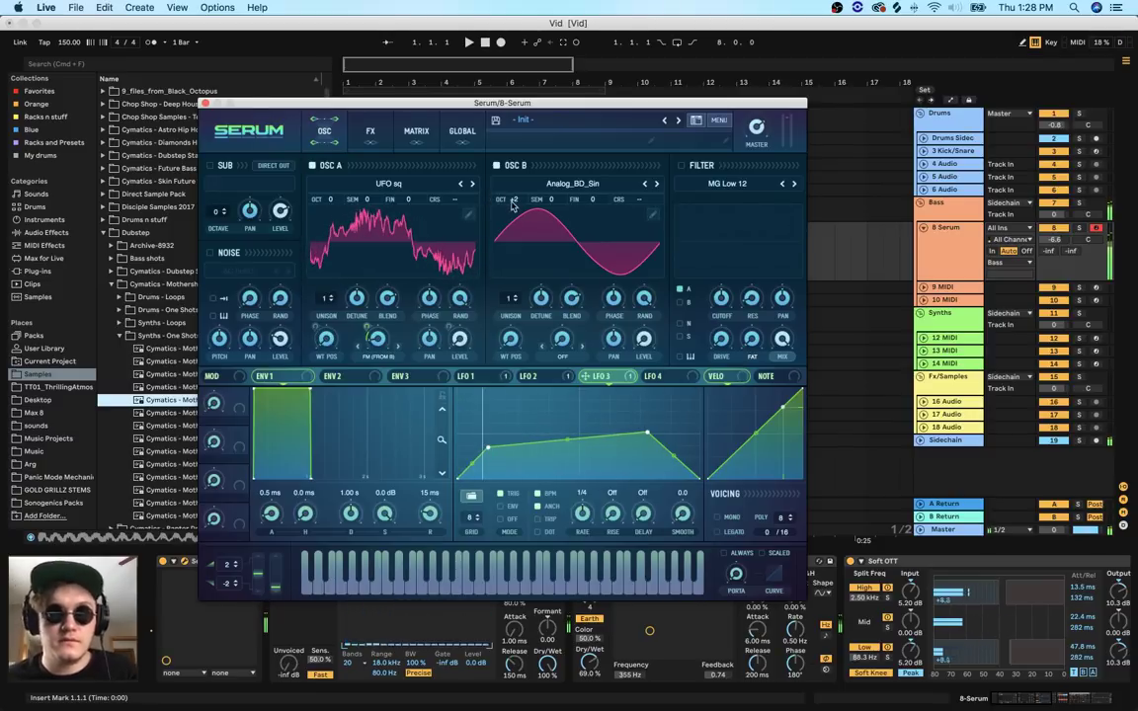
Raise oscillator B's octave to +3 and move LFO 3's late point slightly earlier and higher
{"action": "left_click_drag", "start_coordinate": [511, 198], "coordinate": [526, 194]}
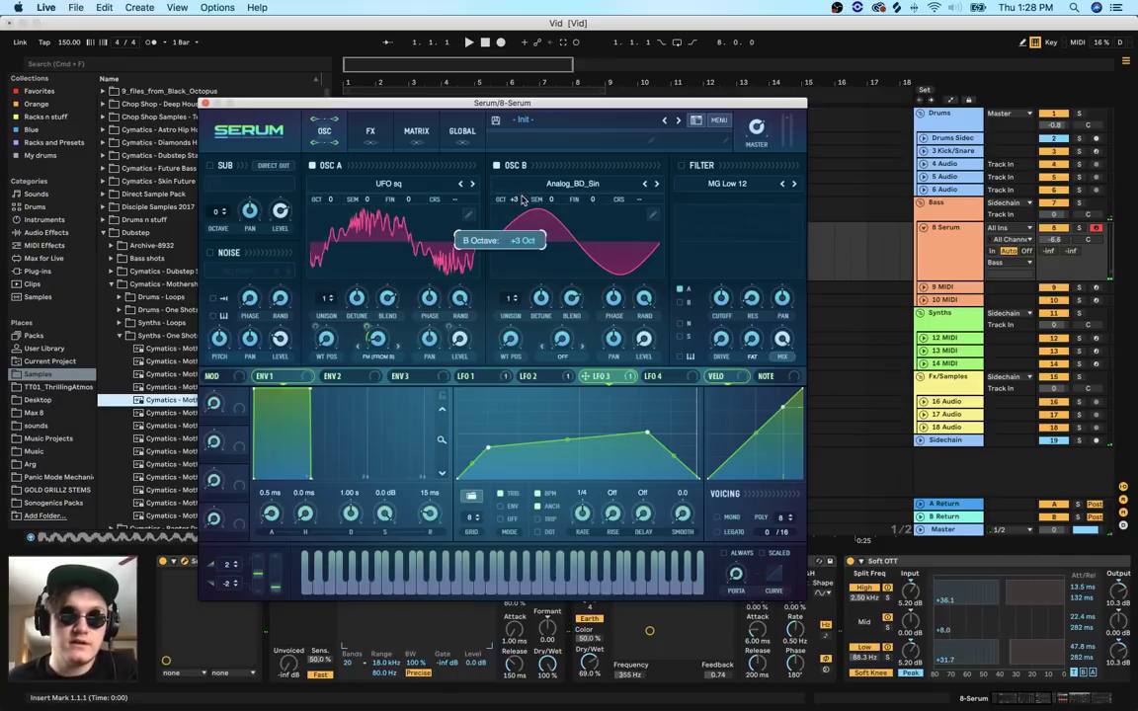
{"action": "left_click_drag", "start_coordinate": [650, 434], "coordinate": [644, 431]}
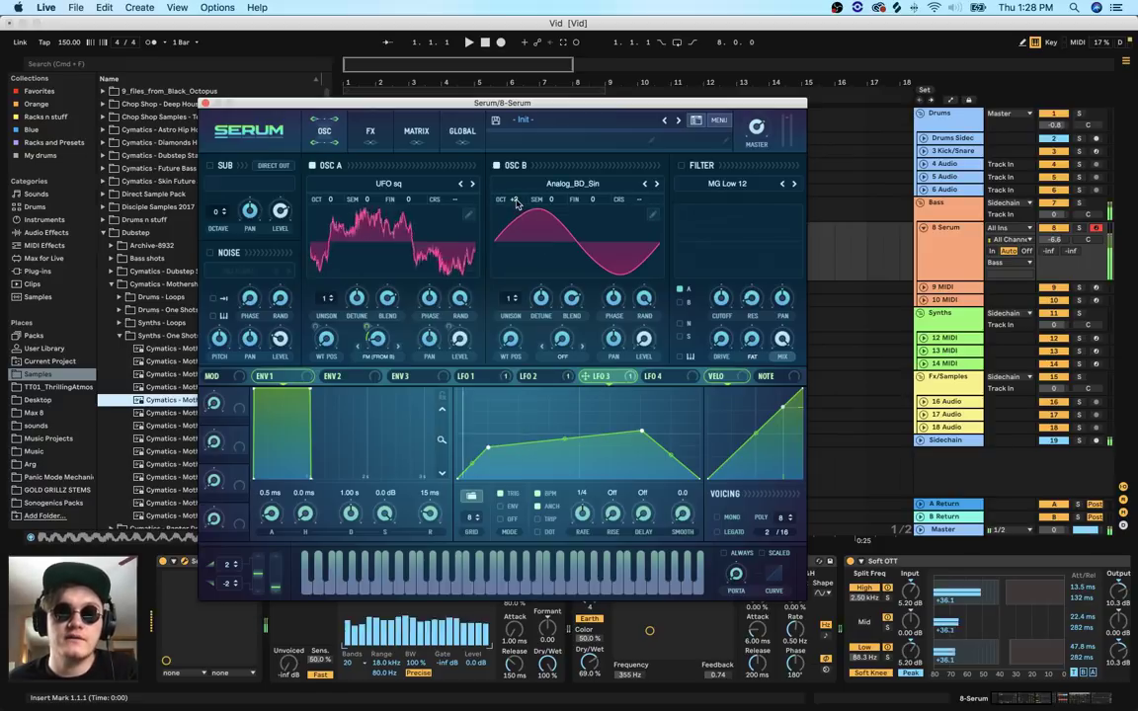
{"action": "scroll", "coordinate": [520, 202], "scroll_direction": "up", "scroll_amount": 1}
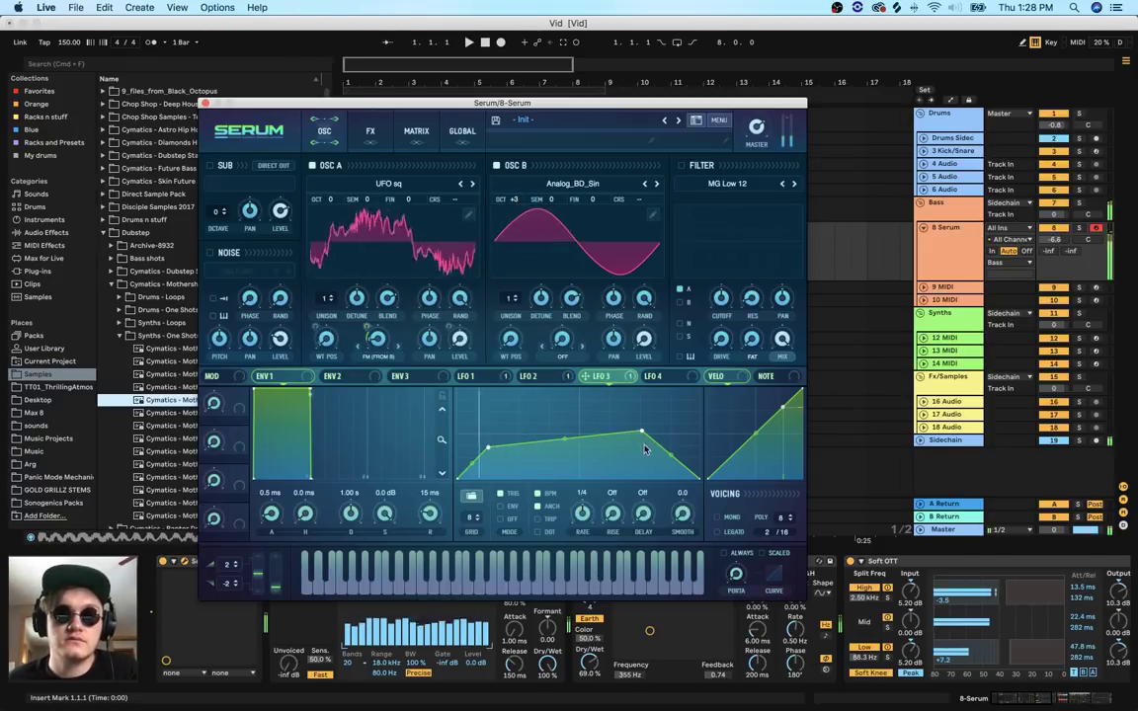
{"action": "mouse_move", "coordinate": [644, 431]}
{"action": "left_mouse_down"}
{"action": "mouse_move", "coordinate": [598, 420]}
{"action": "mouse_move", "coordinate": [635, 421]}
{"action": "left_mouse_up"}
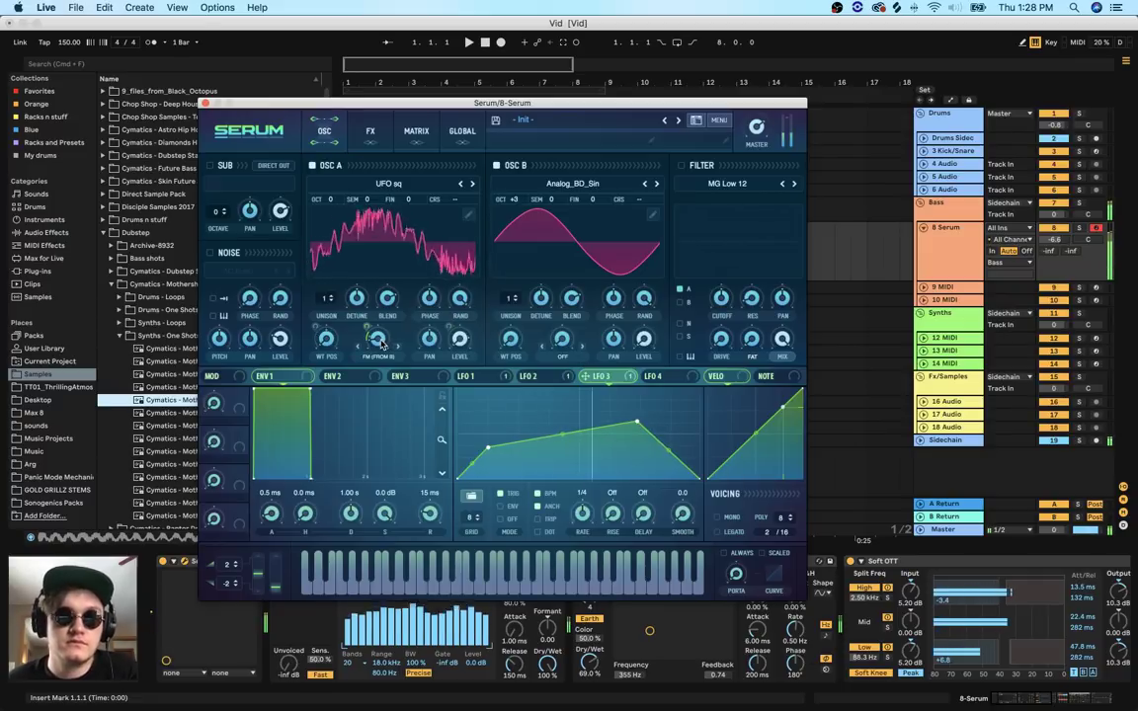
Load the Basic_Cjw wavetable in oscillator B and modulate its wavetable position with LFO 3 at a depth of about 23
{"action": "mouse_move", "coordinate": [380, 342]}
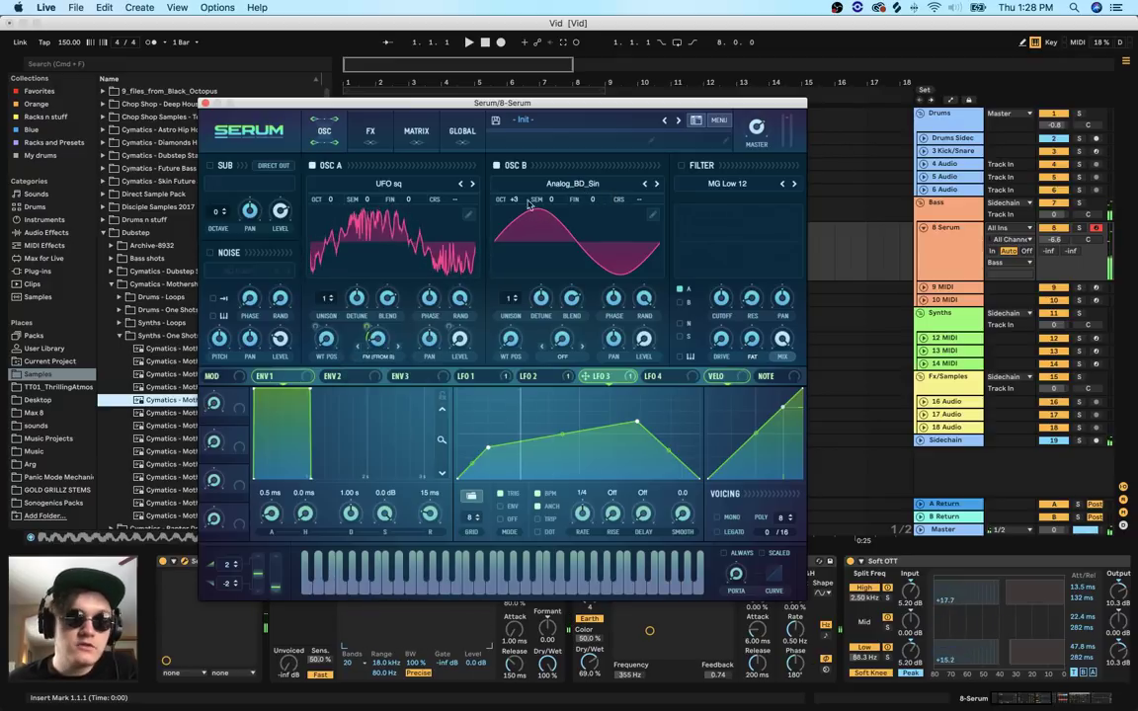
{"action": "left_click", "coordinate": [596, 189]}
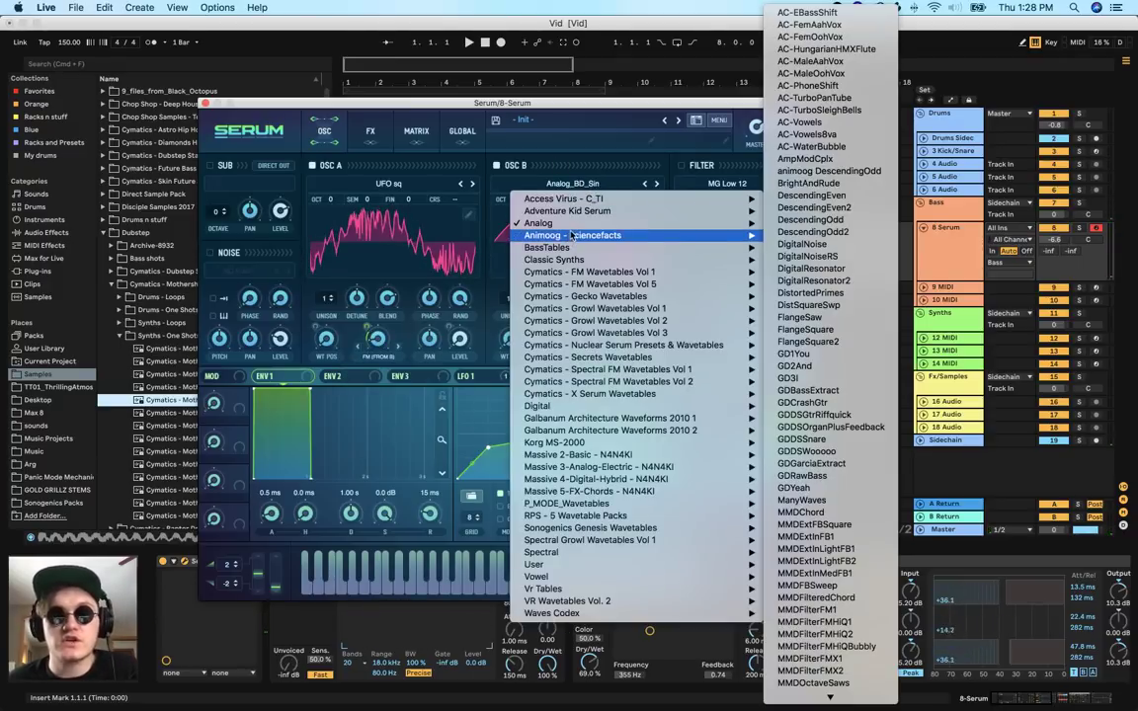
{"action": "mouse_move", "coordinate": [573, 225]}
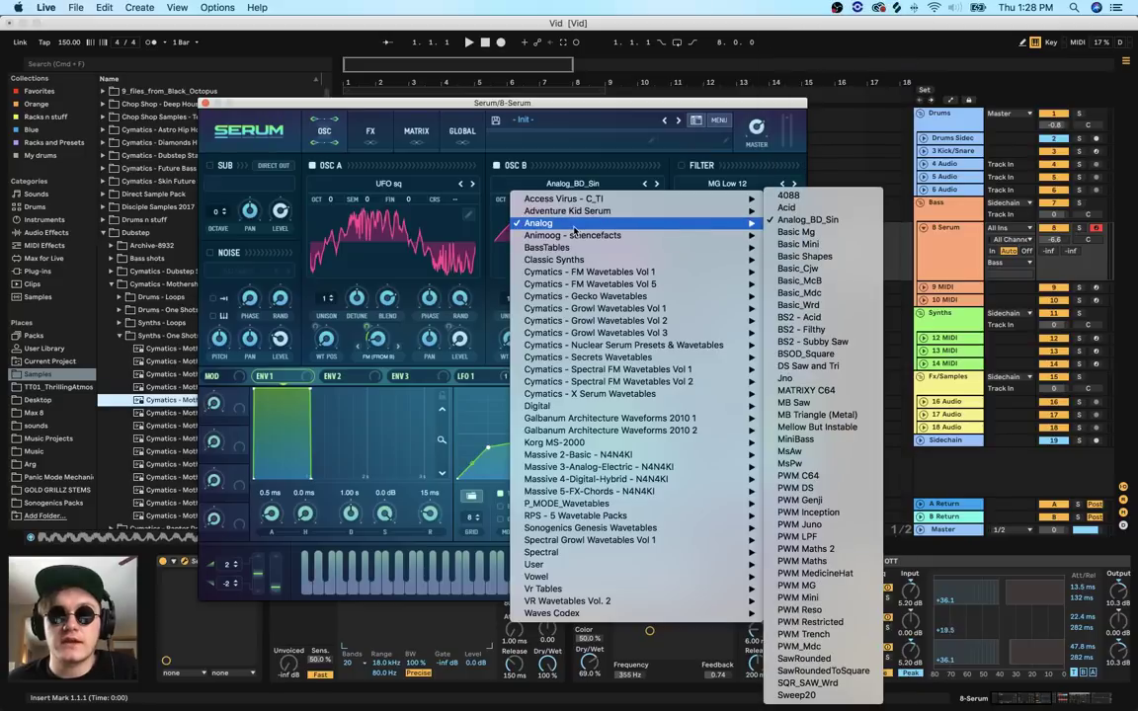
{"action": "left_click", "coordinate": [809, 269]}
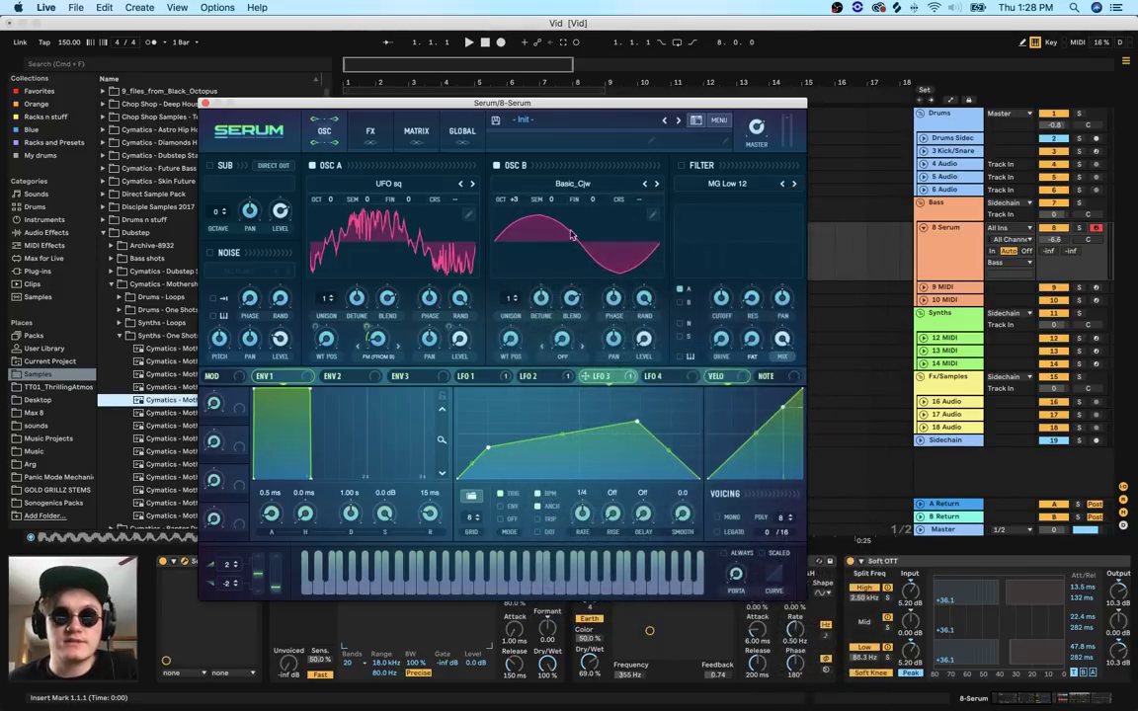
{"action": "mouse_move", "coordinate": [511, 346]}
{"action": "left_mouse_down"}
{"action": "mouse_move", "coordinate": [520, 323]}
{"action": "mouse_move", "coordinate": [522, 372]}
{"action": "mouse_move", "coordinate": [535, 340]}
{"action": "mouse_move", "coordinate": [524, 361]}
{"action": "left_mouse_up"}
{"action": "left_click", "coordinate": [565, 377]}
{"action": "left_click_drag", "start_coordinate": [614, 379], "coordinate": [587, 385]}
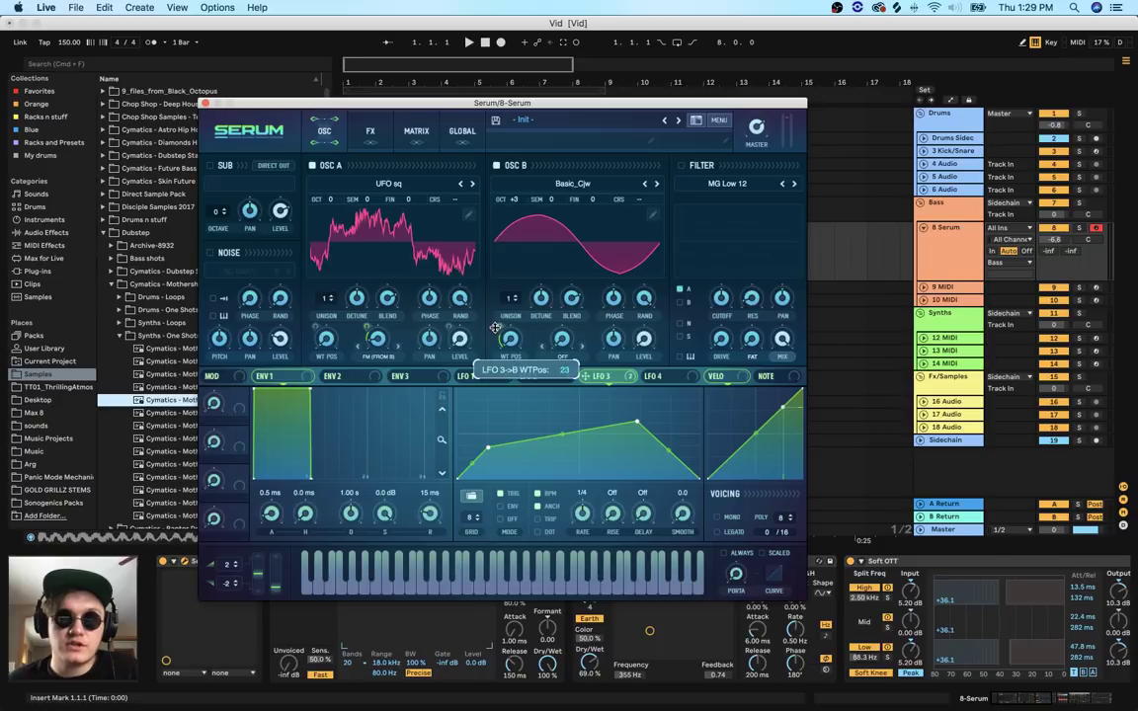
Set oscillator B's warp mode to Sync, modulated by LFO 3, with a base warp amount of about 1%
{"action": "left_click", "coordinate": [562, 357]}
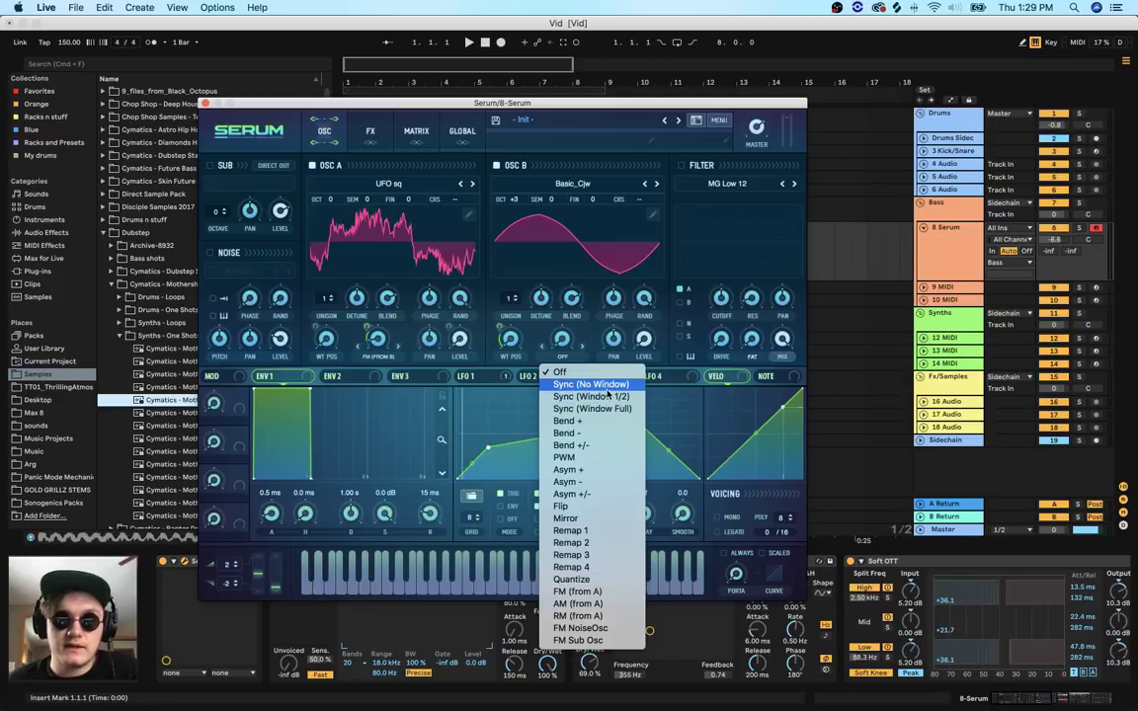
{"action": "left_click", "coordinate": [624, 396]}
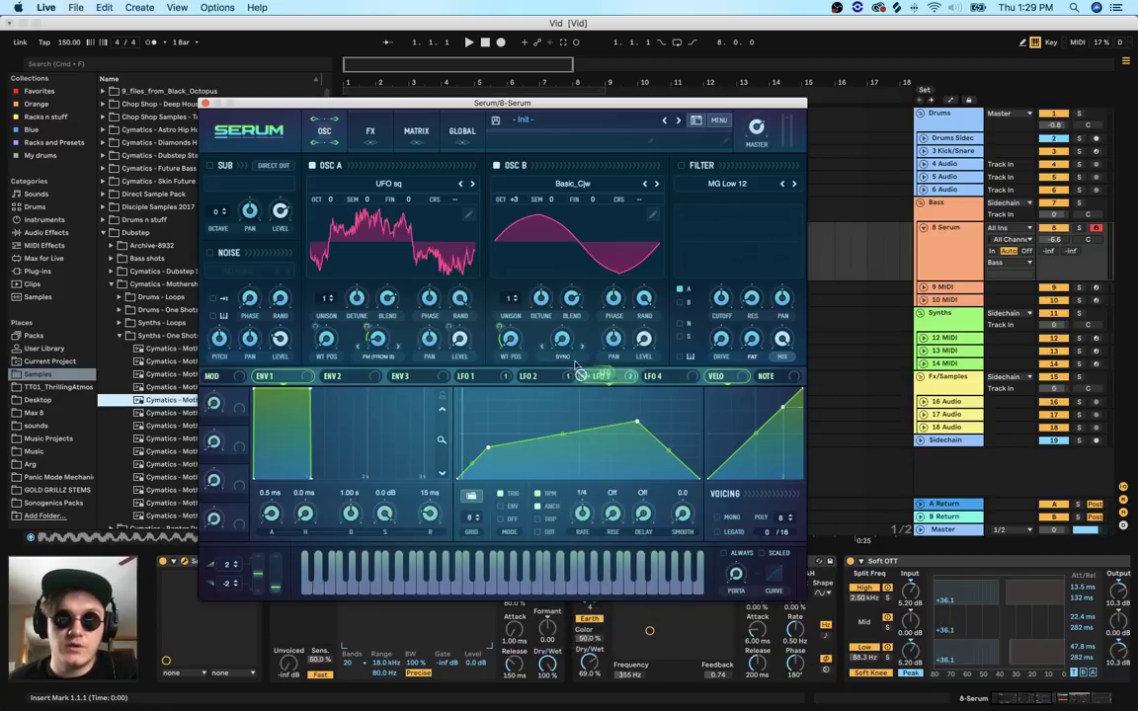
{"action": "mouse_move", "coordinate": [552, 330]}
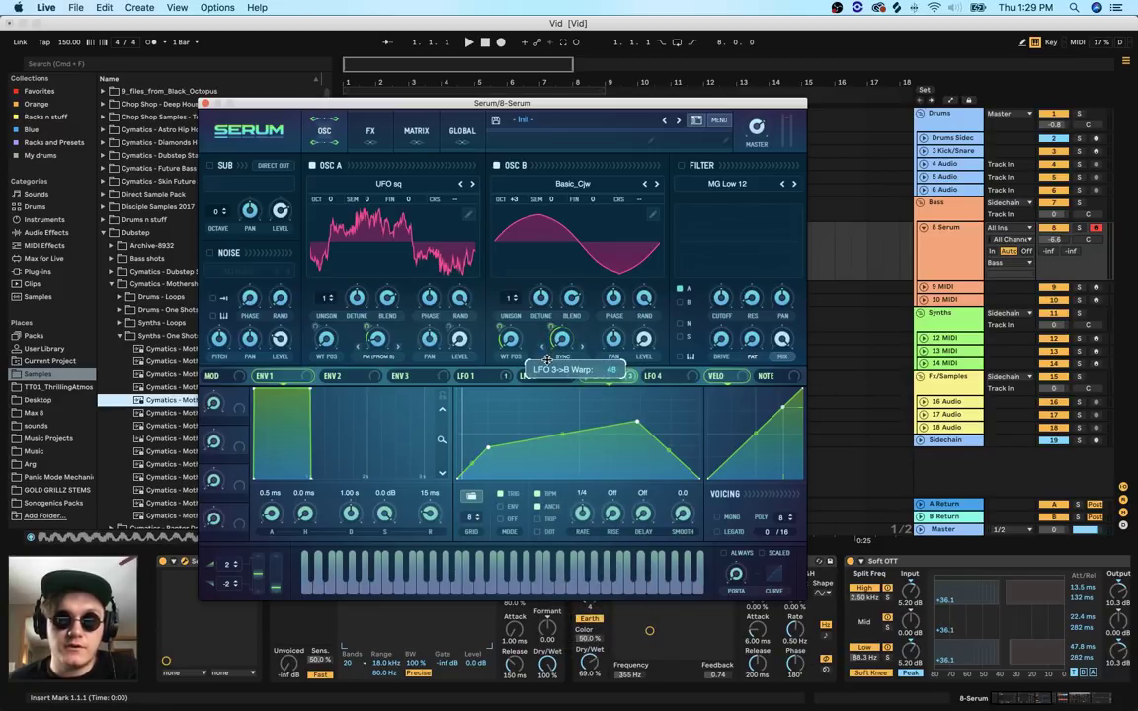
{"action": "left_click_drag", "start_coordinate": [549, 376], "coordinate": [549, 379]}
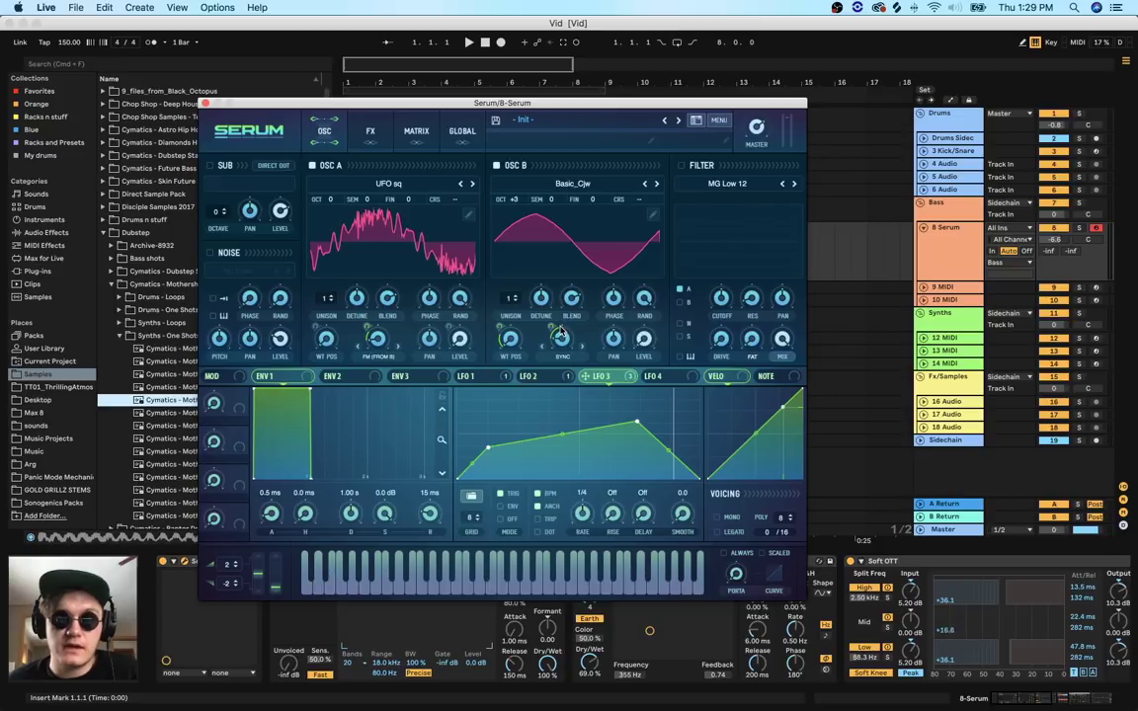
{"action": "left_click_drag", "start_coordinate": [560, 334], "coordinate": [563, 333]}
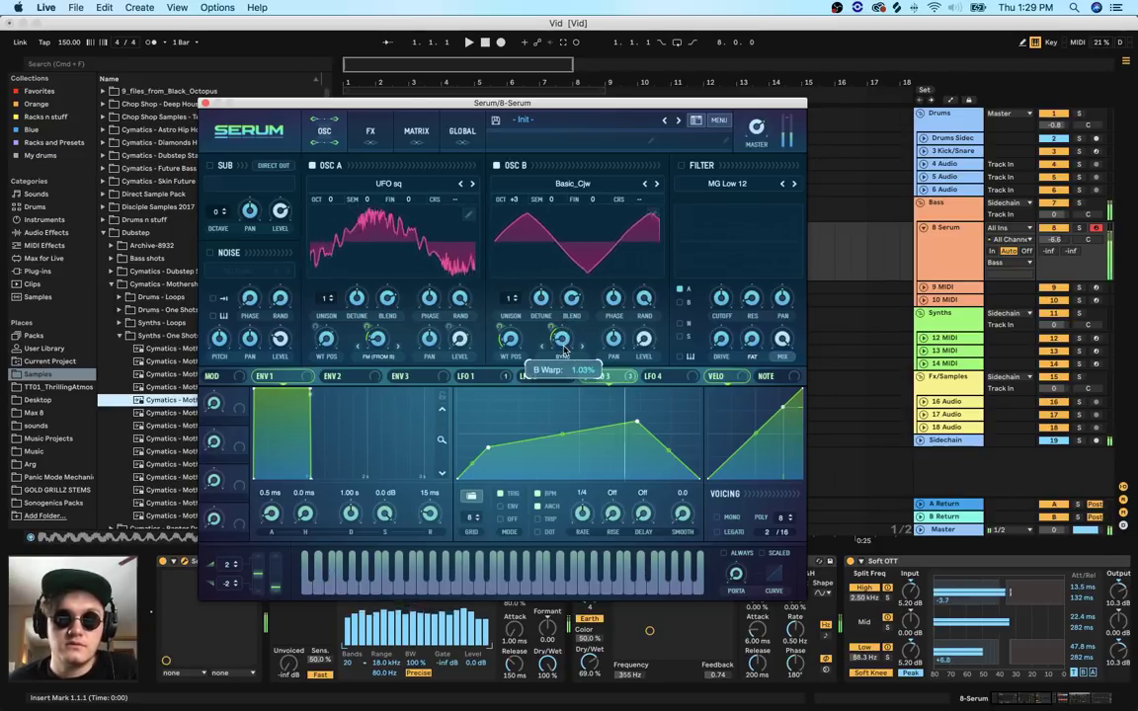
Move LFO 1's late point earlier and lower so oscillator A's level falls off sooner with a low tail
{"action": "left_click", "coordinate": [529, 376]}
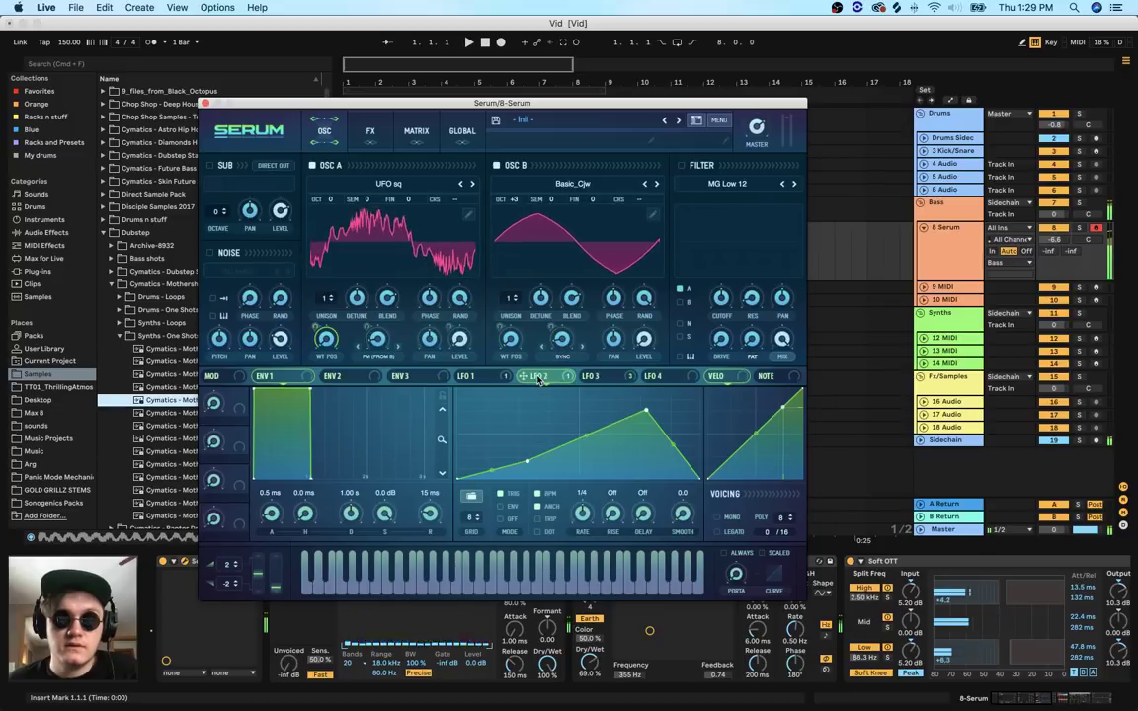
{"action": "left_click", "coordinate": [499, 379]}
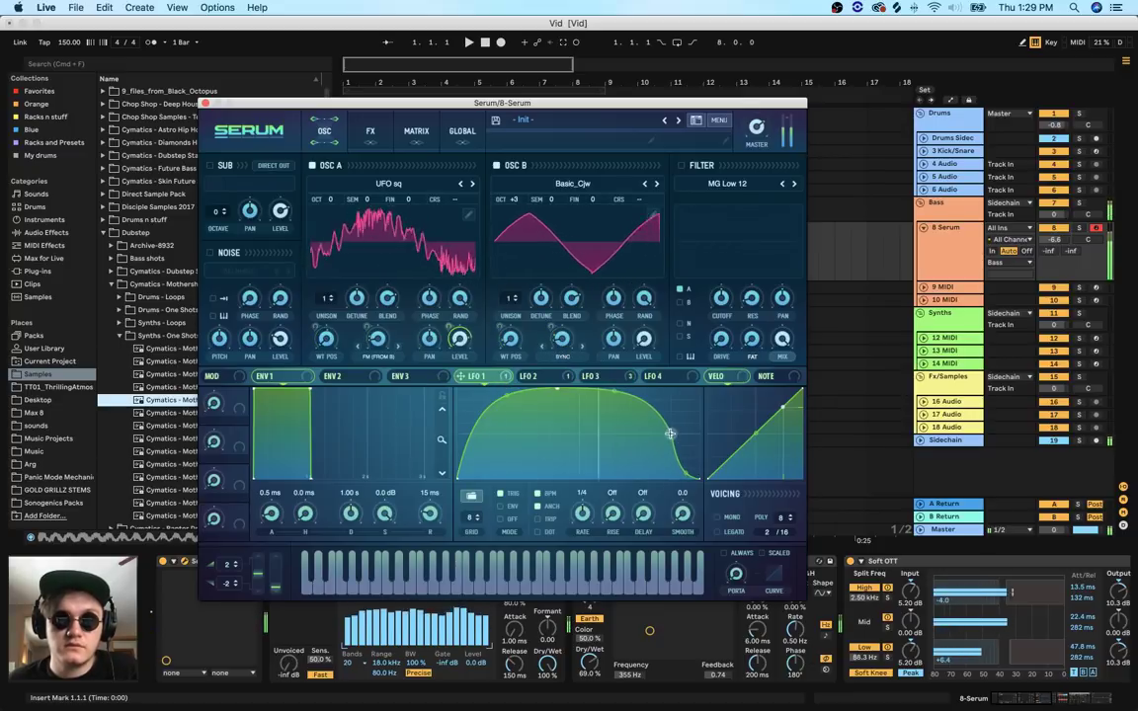
{"action": "left_click_drag", "start_coordinate": [667, 437], "coordinate": [641, 447]}
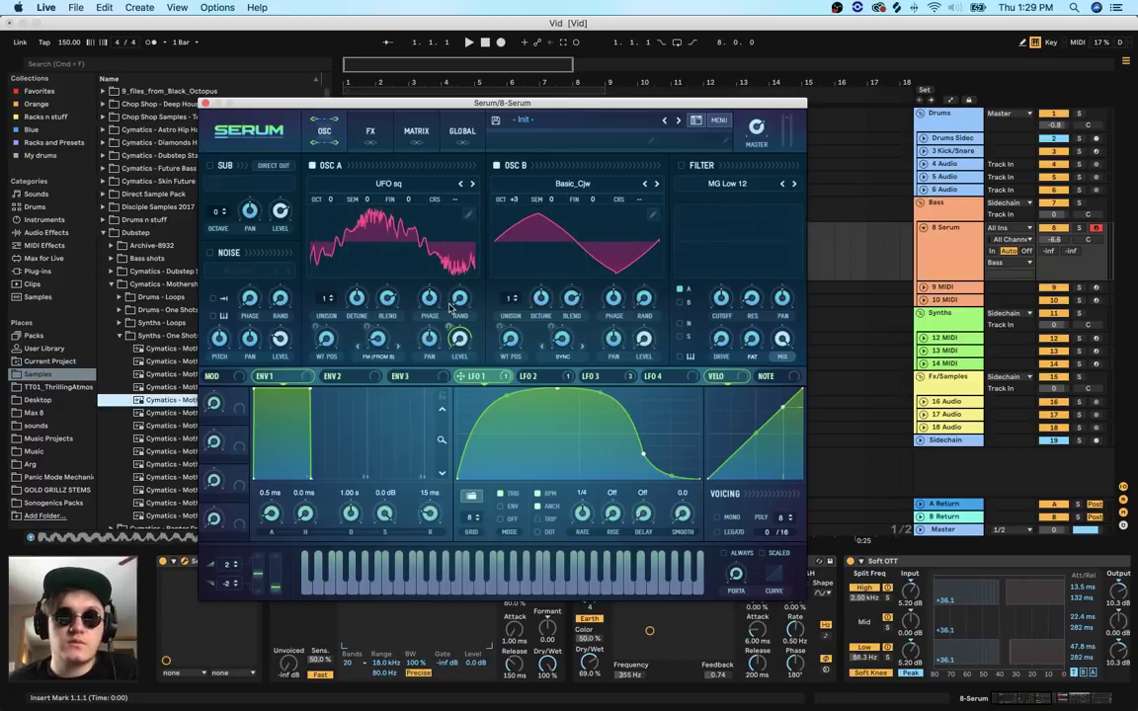
{"action": "mouse_move", "coordinate": [451, 310]}
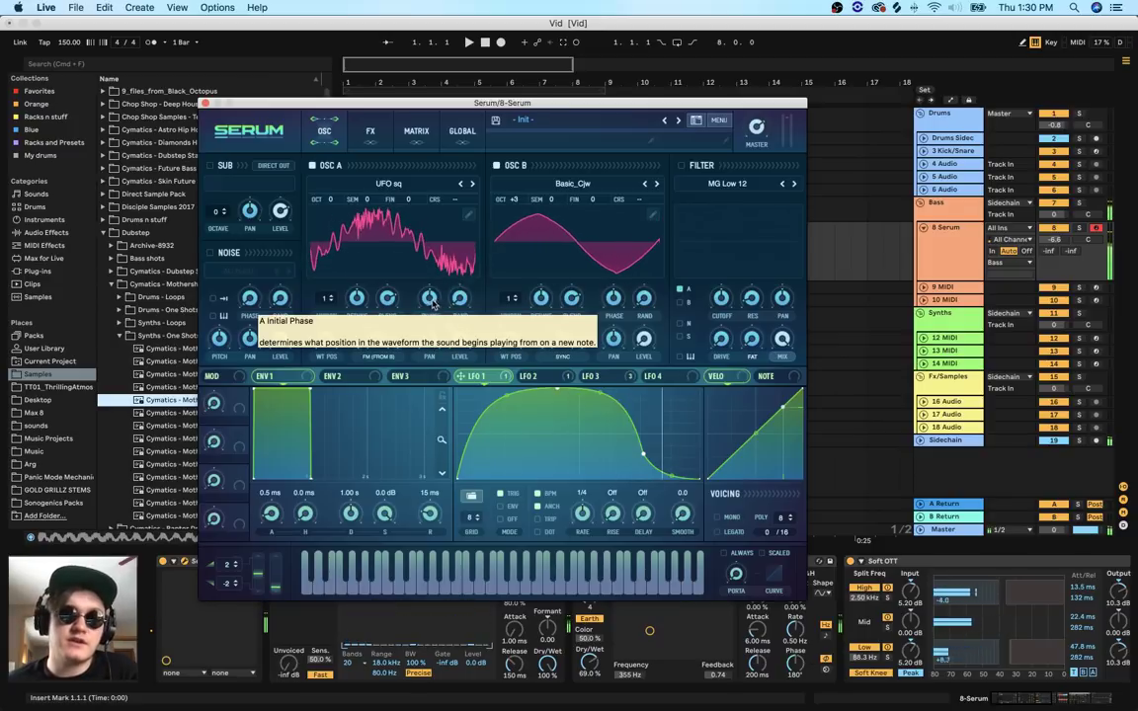
{"action": "mouse_move", "coordinate": [436, 306]}
{"action": "left_mouse_down"}
{"action": "mouse_move", "coordinate": [426, 316]}
{"action": "mouse_move", "coordinate": [451, 280]}
{"action": "mouse_move", "coordinate": [432, 323]}
{"action": "mouse_move", "coordinate": [441, 311]}
{"action": "left_mouse_up"}
{"action": "left_click_drag", "start_coordinate": [441, 314], "coordinate": [442, 317]}
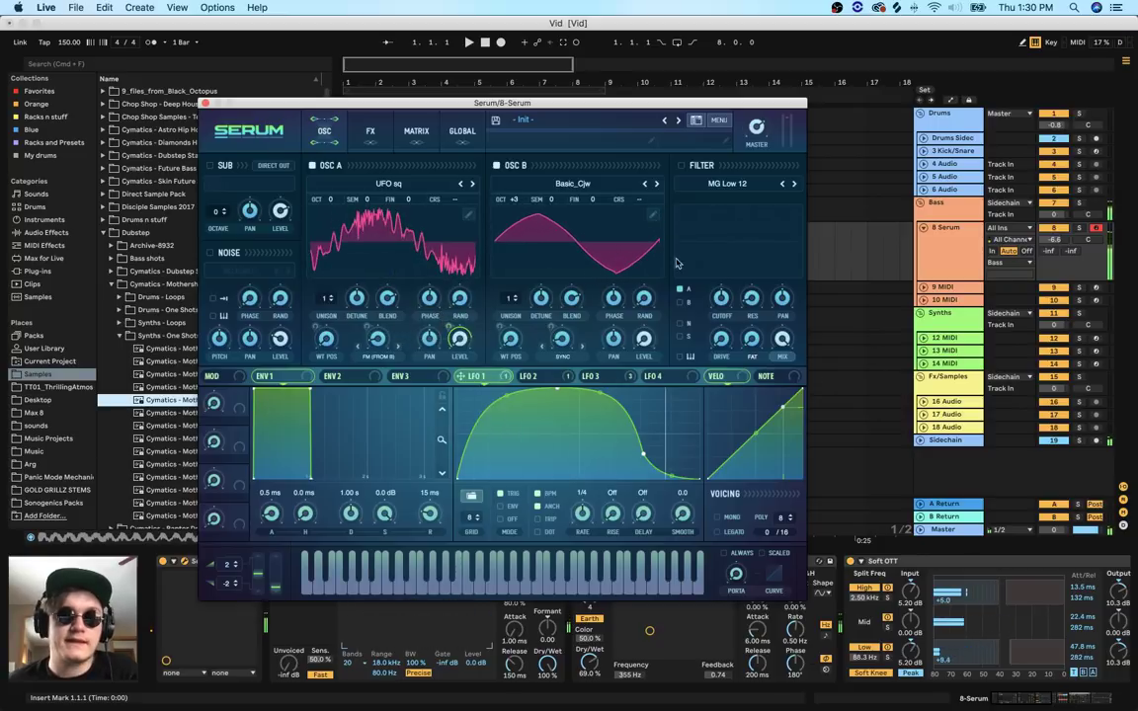
{"action": "left_click_drag", "start_coordinate": [565, 338], "coordinate": [567, 334]}
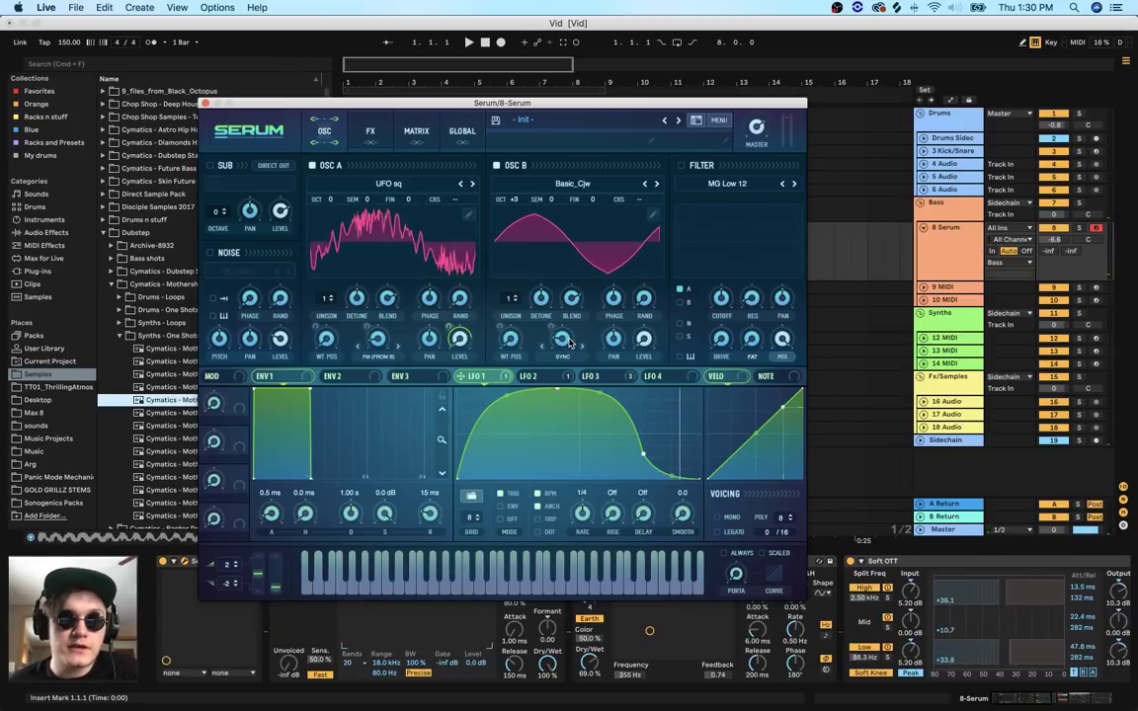
{"action": "left_click", "coordinate": [378, 354]}
{"action": "left_click", "coordinate": [378, 344]}
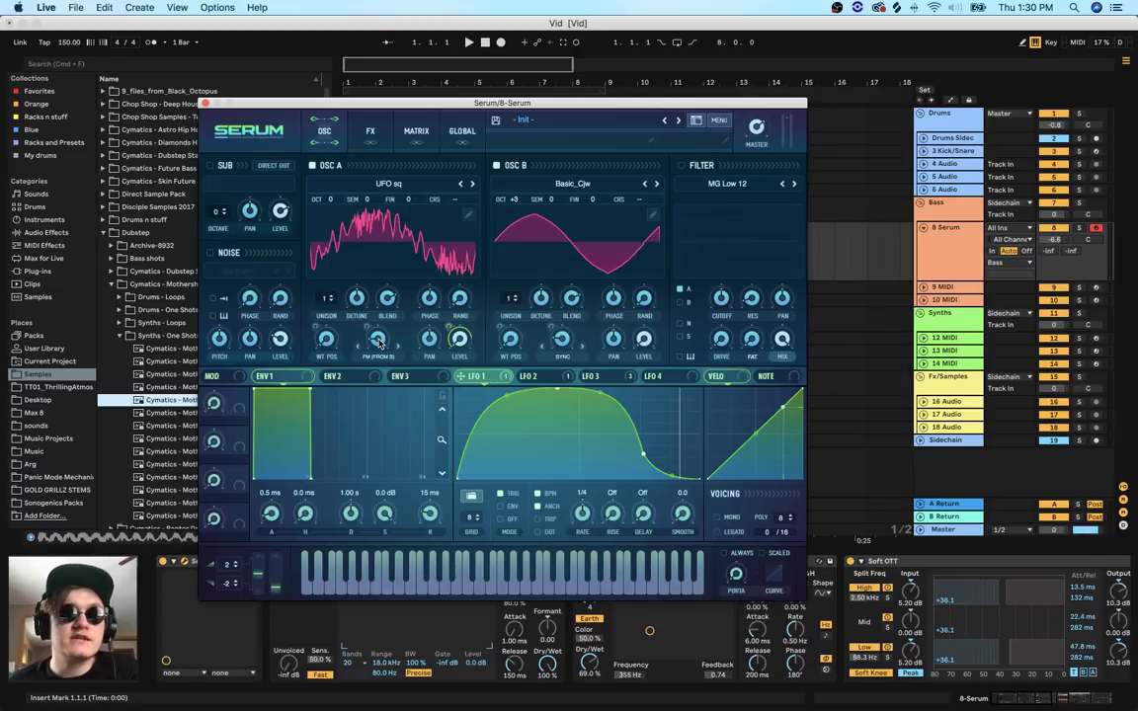
Fine-tune the base FM (from B) warp amount on oscillator A
{"action": "mouse_move", "coordinate": [383, 340]}
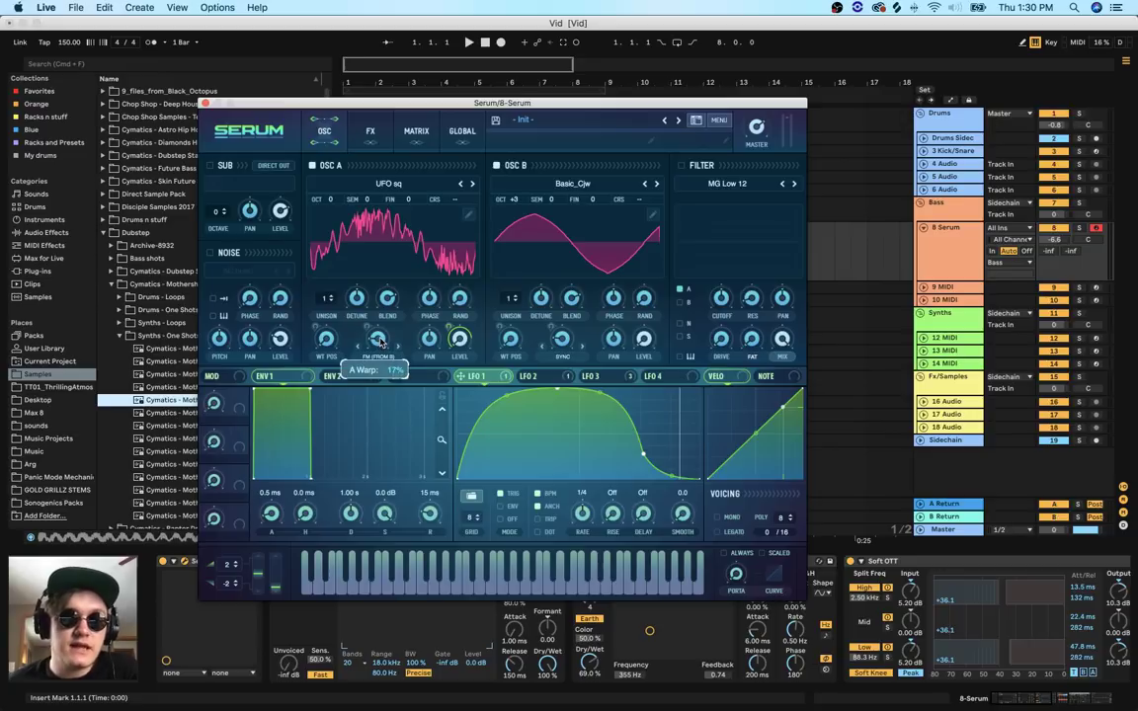
{"action": "left_click_drag", "start_coordinate": [382, 342], "coordinate": [383, 343]}
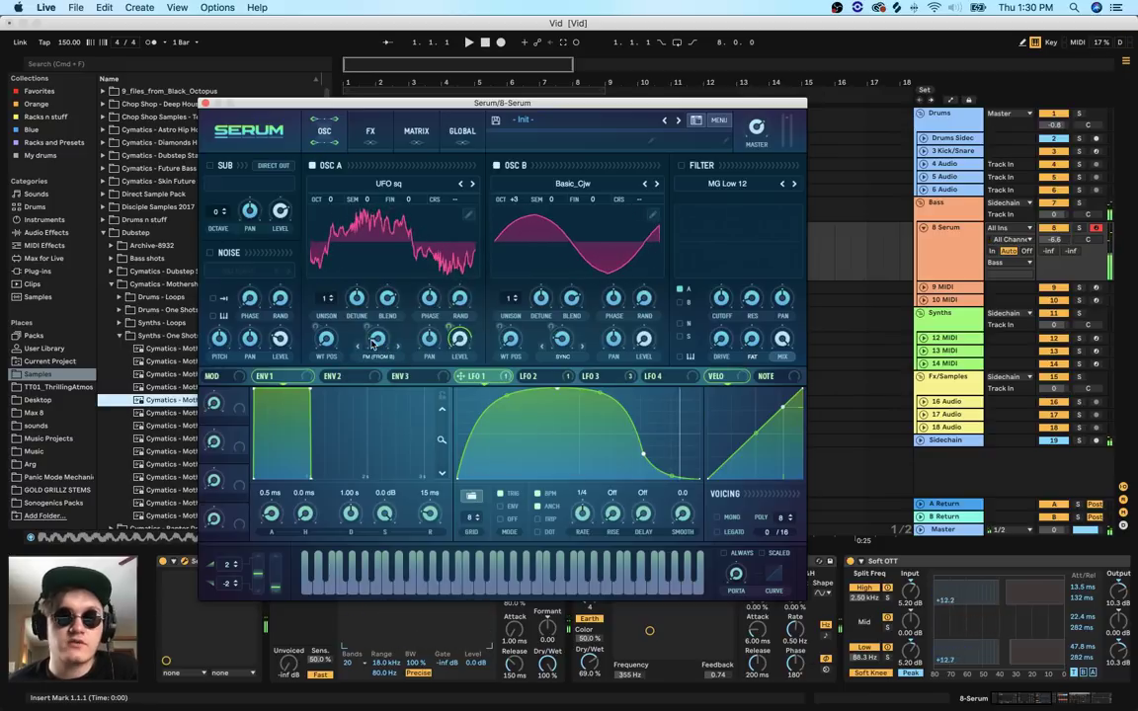
{"action": "left_click_drag", "start_coordinate": [383, 343], "coordinate": [385, 346]}
Move LFO 3's late point earlier and its early point lower
{"action": "left_click", "coordinate": [542, 376]}
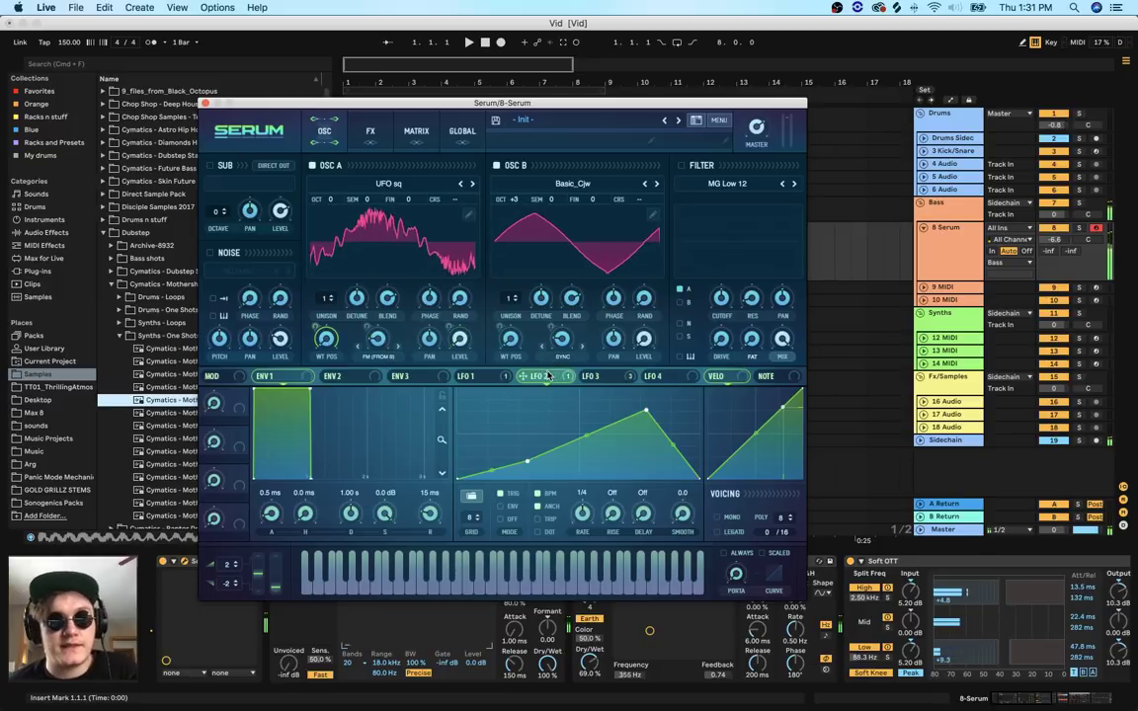
{"action": "left_click", "coordinate": [598, 376]}
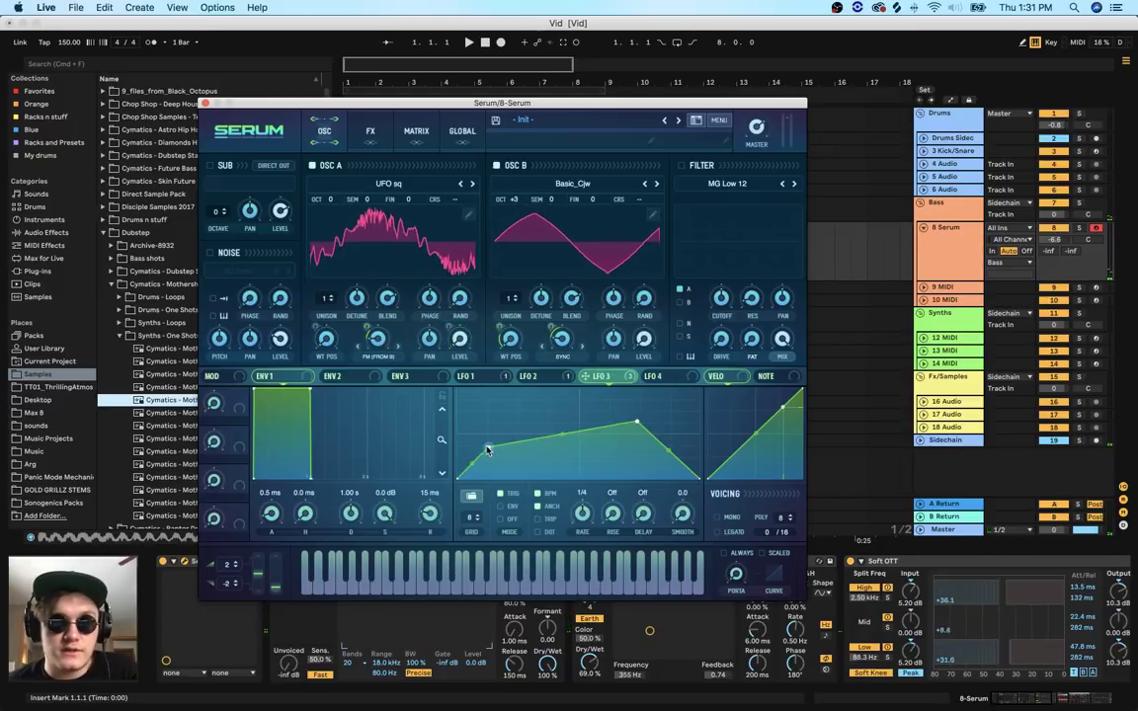
{"action": "mouse_move", "coordinate": [632, 422]}
{"action": "left_mouse_down"}
{"action": "mouse_move", "coordinate": [587, 422]}
{"action": "mouse_move", "coordinate": [610, 423]}
{"action": "left_mouse_up"}
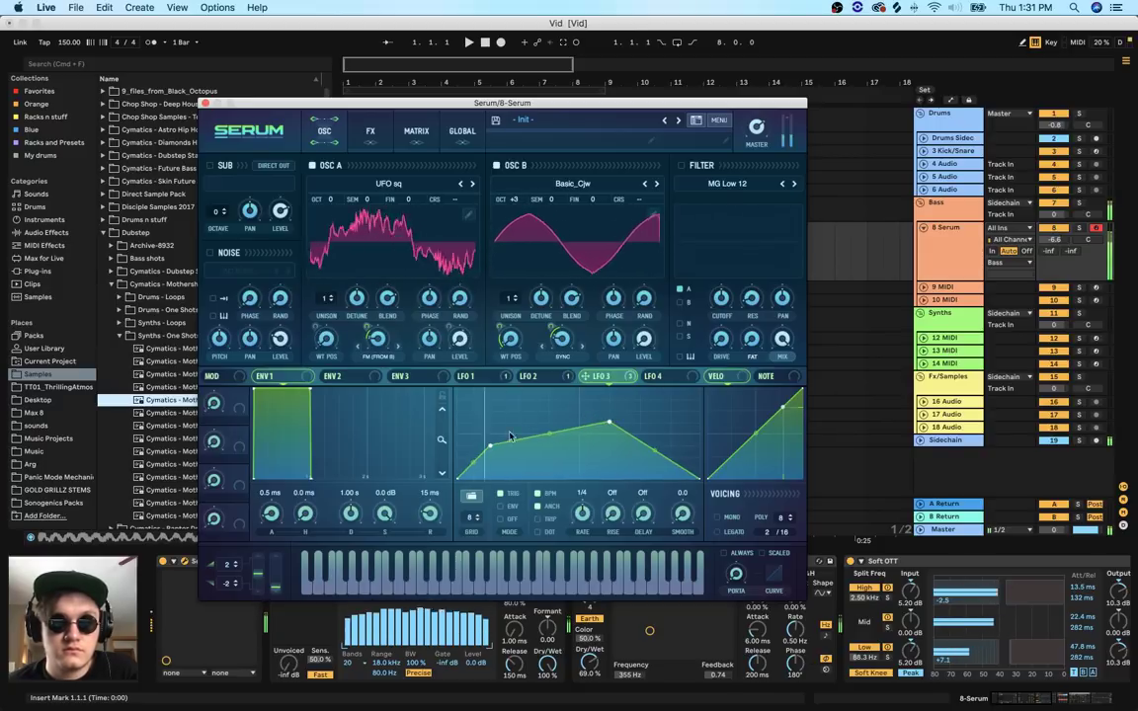
{"action": "mouse_move", "coordinate": [491, 446]}
{"action": "left_mouse_down"}
{"action": "mouse_move", "coordinate": [492, 416]}
{"action": "mouse_move", "coordinate": [491, 441]}
{"action": "left_mouse_up"}
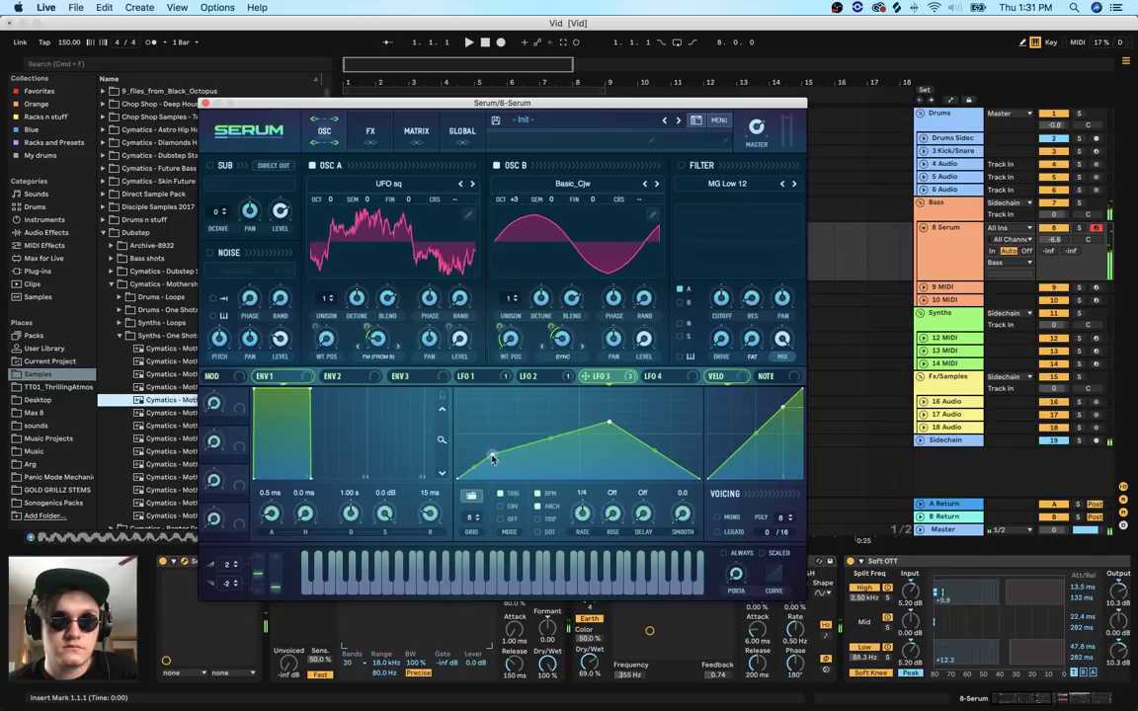
Raise LFO 3's early point and move its late point slightly higher
{"action": "left_click", "coordinate": [484, 380]}
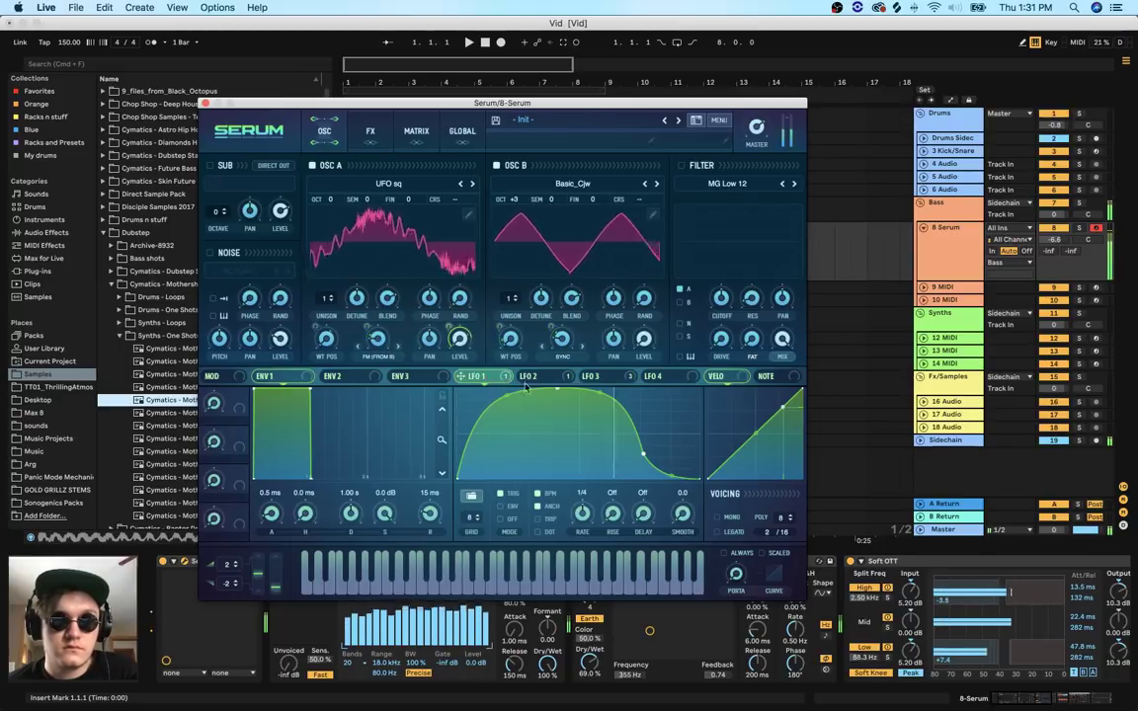
{"action": "left_click", "coordinate": [537, 378]}
{"action": "left_click", "coordinate": [599, 378]}
{"action": "left_click_drag", "start_coordinate": [495, 448], "coordinate": [493, 440]}
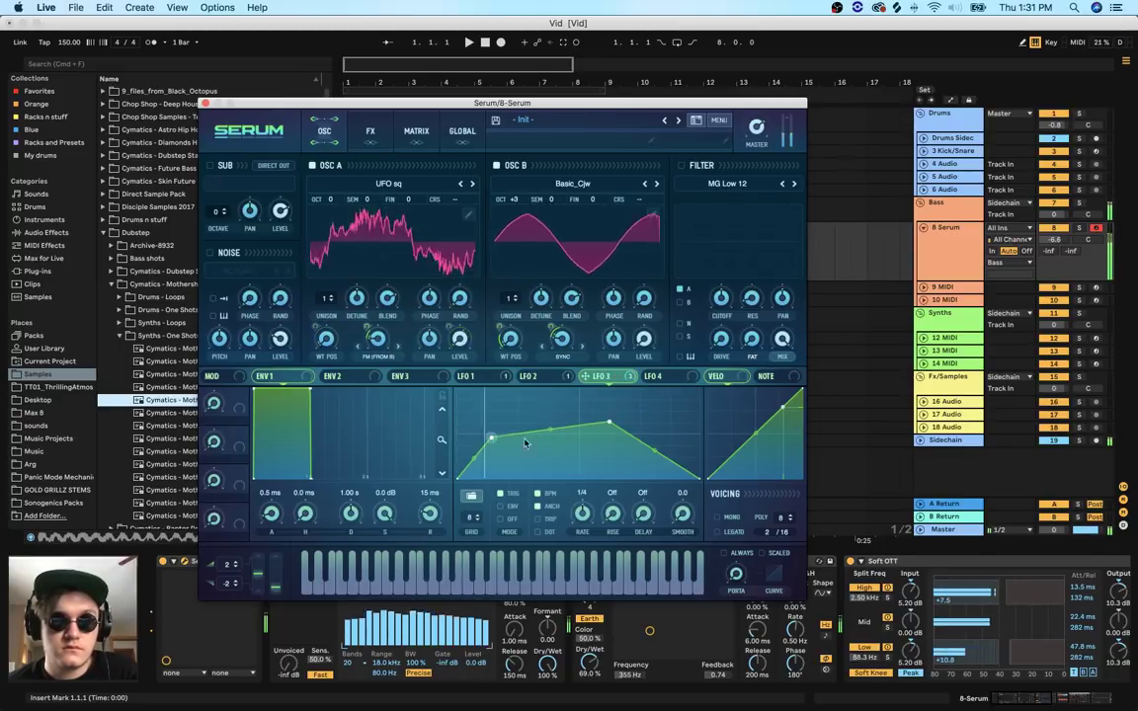
{"action": "left_click_drag", "start_coordinate": [609, 423], "coordinate": [606, 414]}
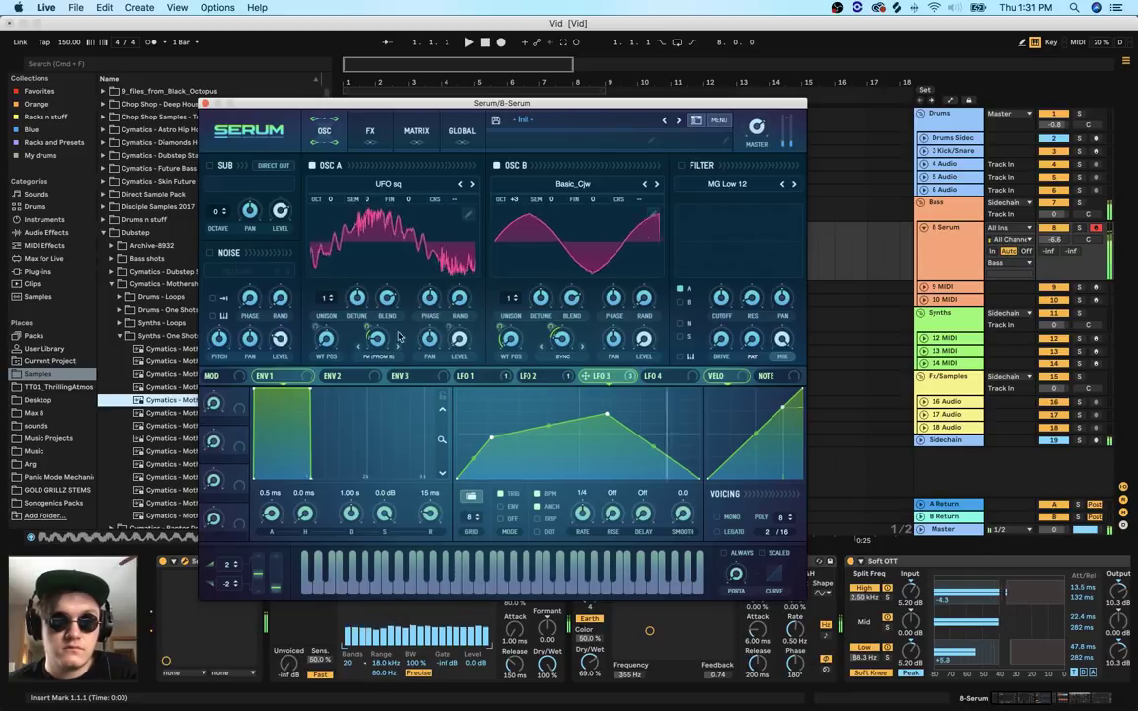
Move LFO 3's late point later and a little higher, and shift its early point later
{"action": "mouse_move", "coordinate": [376, 339]}
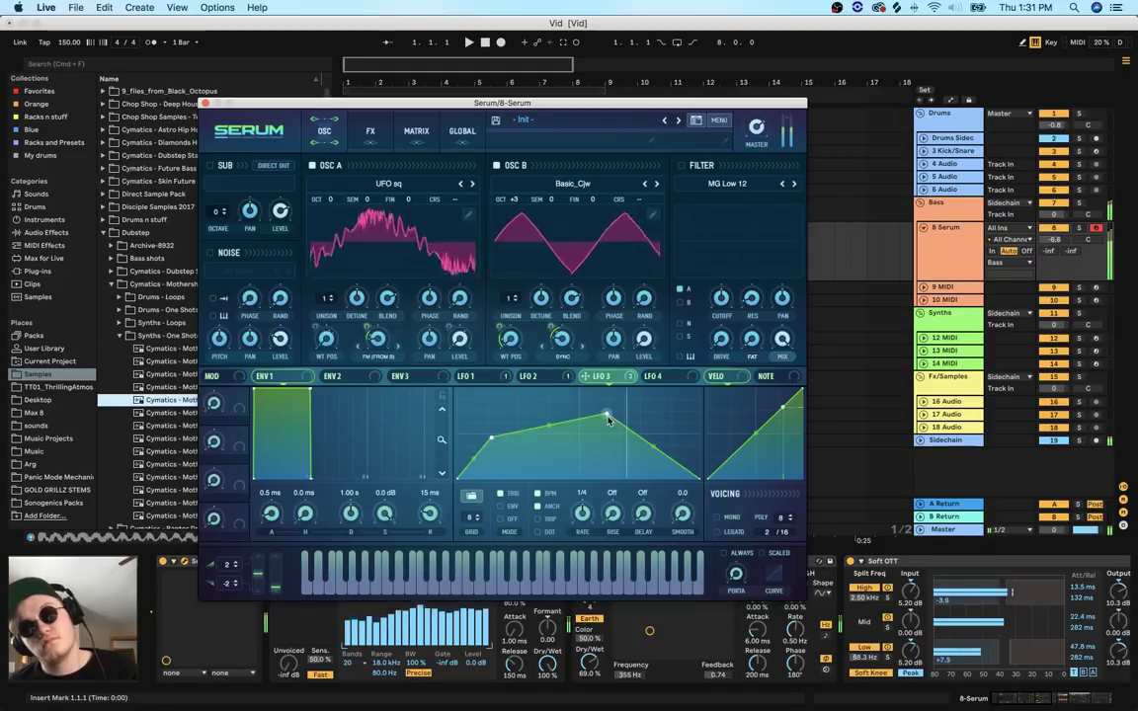
{"action": "left_click_drag", "start_coordinate": [607, 414], "coordinate": [629, 409]}
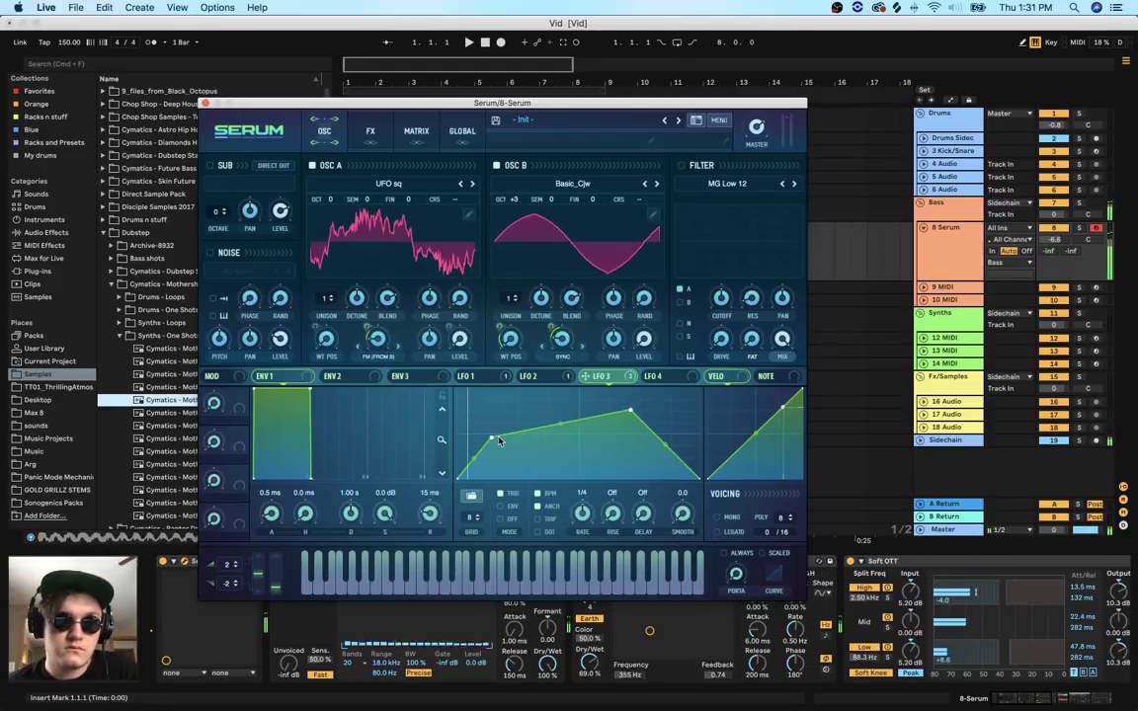
{"action": "left_click_drag", "start_coordinate": [493, 440], "coordinate": [513, 435]}
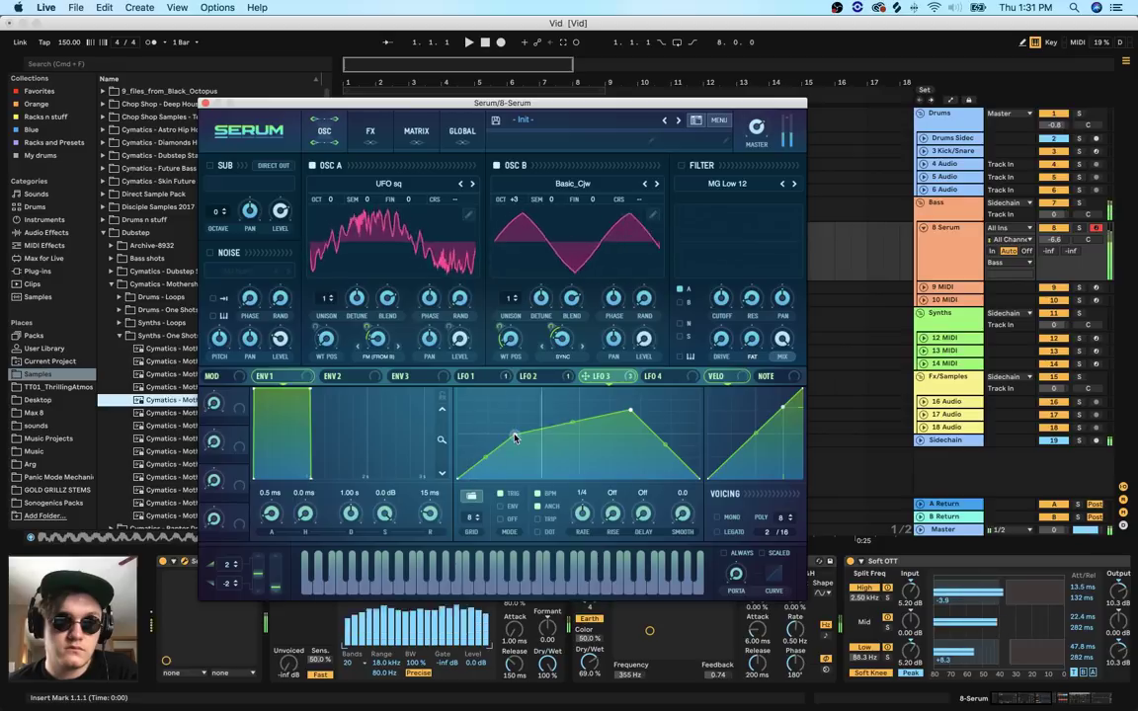
Move LFO 2's late point slightly earlier, and reshape LFO 3 with an earlier early point and a lower late point
{"action": "left_click", "coordinate": [538, 377]}
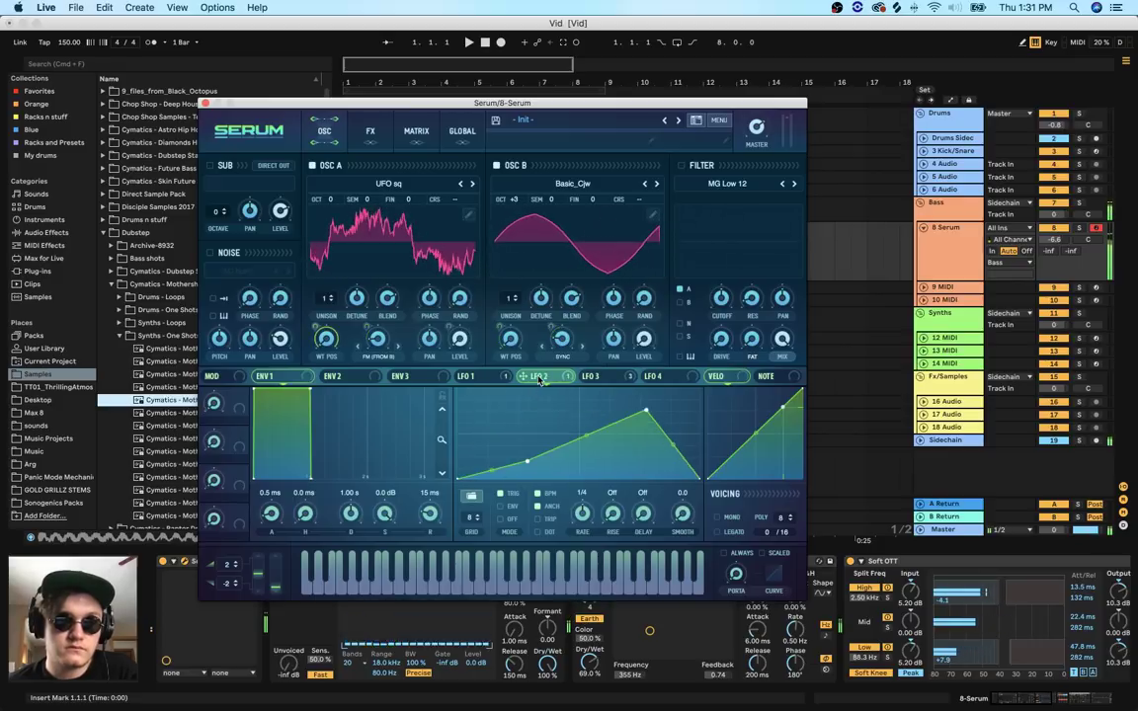
{"action": "mouse_move", "coordinate": [646, 413]}
{"action": "left_mouse_down"}
{"action": "mouse_move", "coordinate": [593, 415]}
{"action": "mouse_move", "coordinate": [585, 427]}
{"action": "mouse_move", "coordinate": [634, 414]}
{"action": "left_mouse_up"}
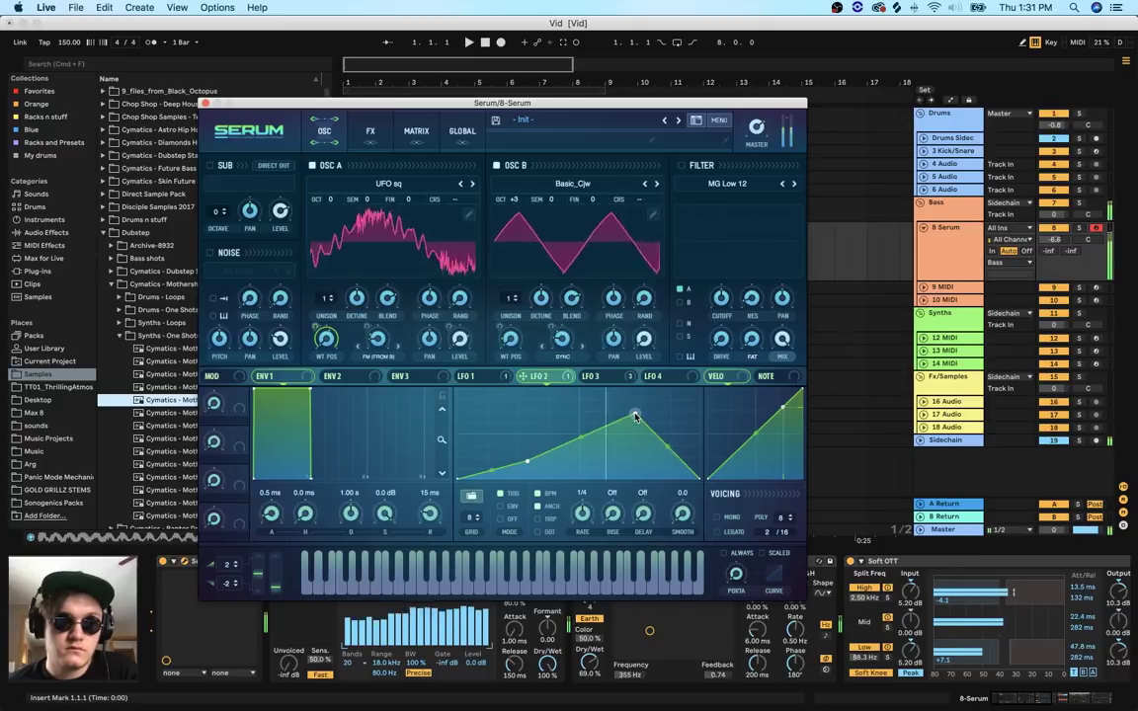
{"action": "left_click_drag", "start_coordinate": [527, 465], "coordinate": [490, 437]}
{"action": "left_click", "coordinate": [602, 377]}
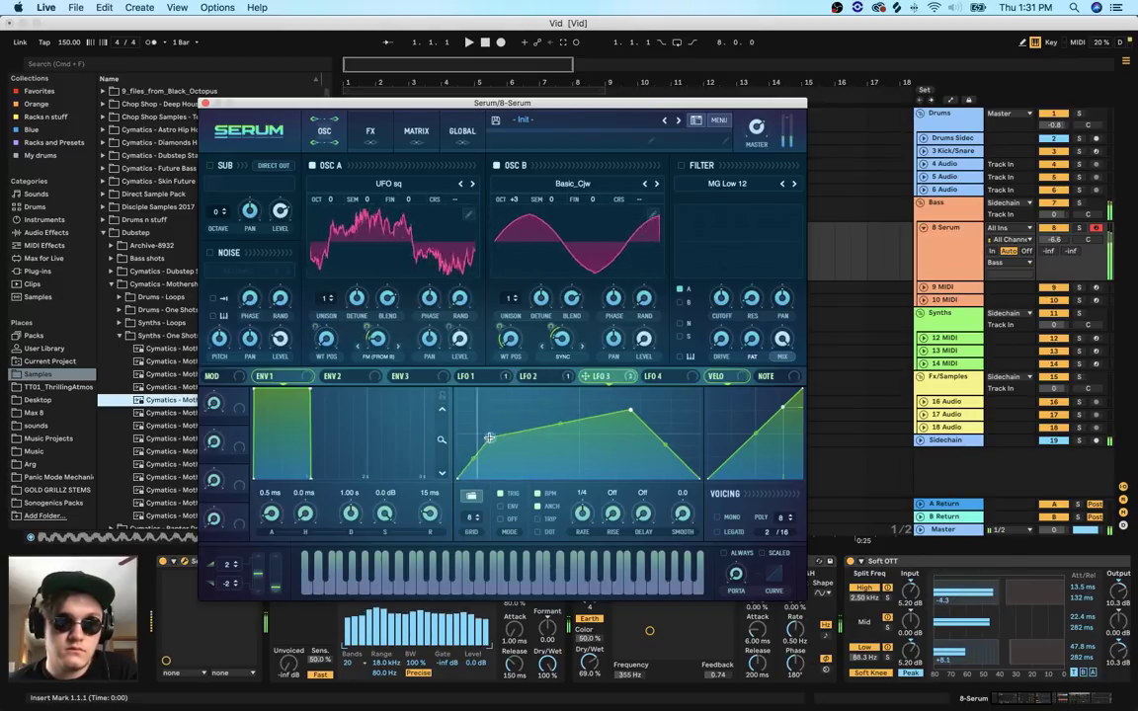
{"action": "mouse_move", "coordinate": [627, 420]}
{"action": "left_mouse_down"}
{"action": "mouse_move", "coordinate": [579, 419]}
{"action": "mouse_move", "coordinate": [632, 422]}
{"action": "left_mouse_up"}
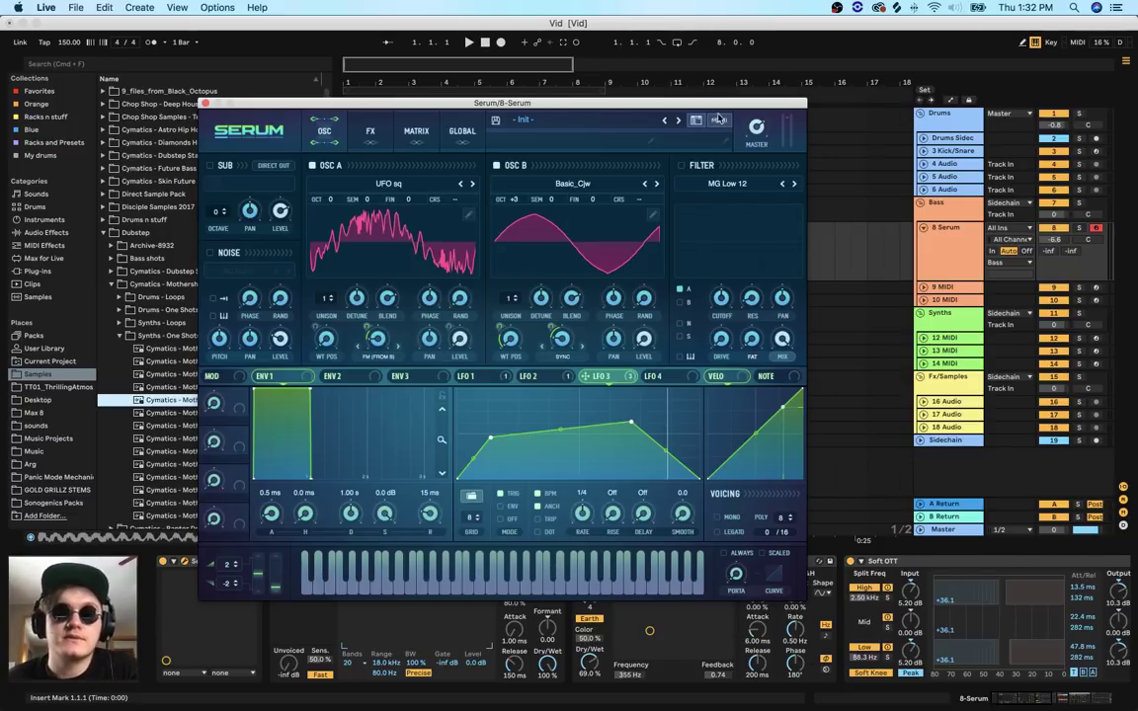
Enable the filter for oscillator A and set its type to HN 12 from the Multi category
{"action": "left_click", "coordinate": [682, 166]}
{"action": "left_click", "coordinate": [714, 184]}
{"action": "left_click", "coordinate": [711, 183]}
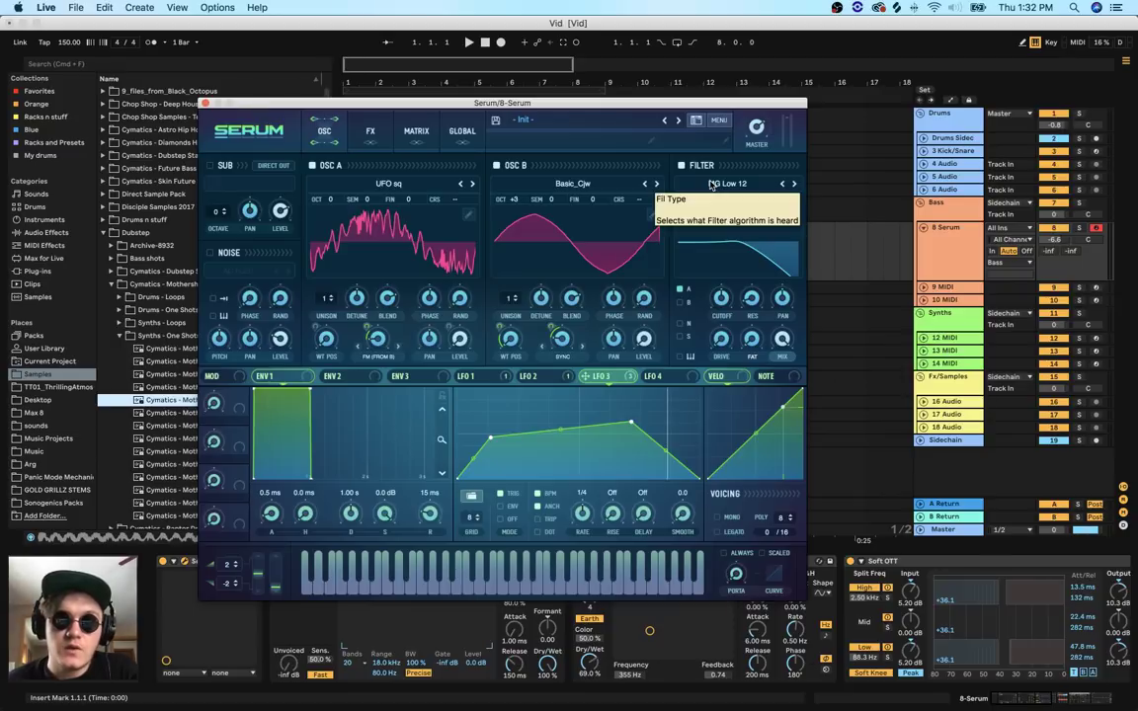
{"action": "left_click", "coordinate": [712, 185]}
{"action": "mouse_move", "coordinate": [731, 210]}
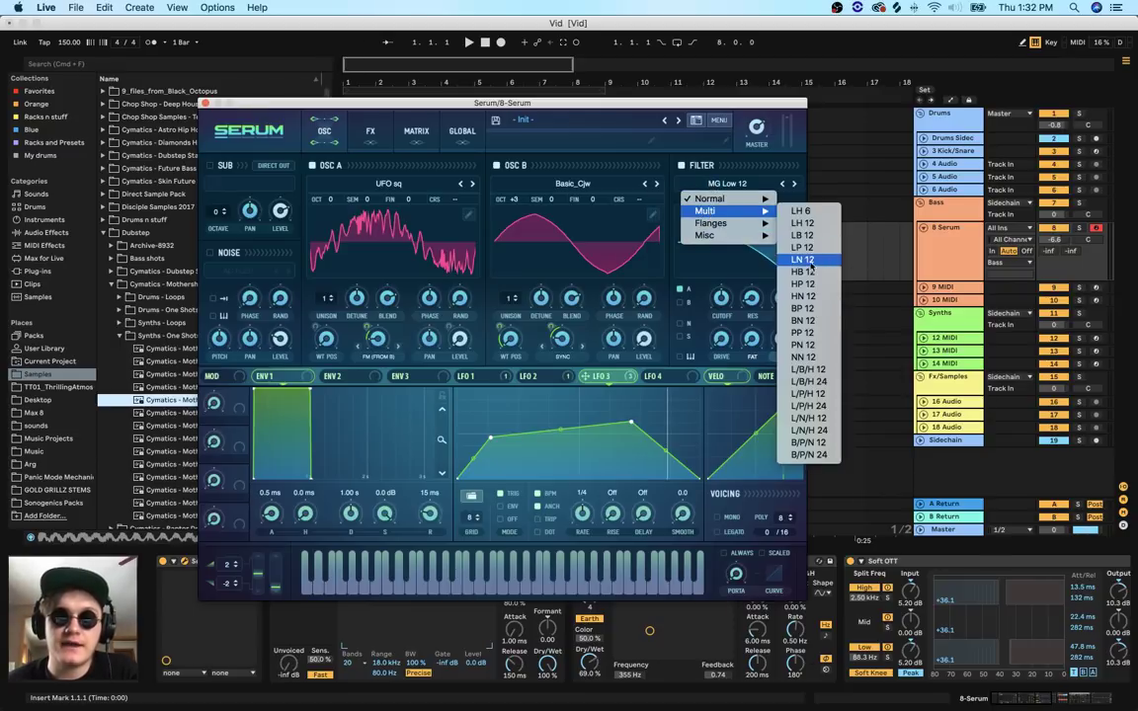
{"action": "left_click", "coordinate": [721, 183]}
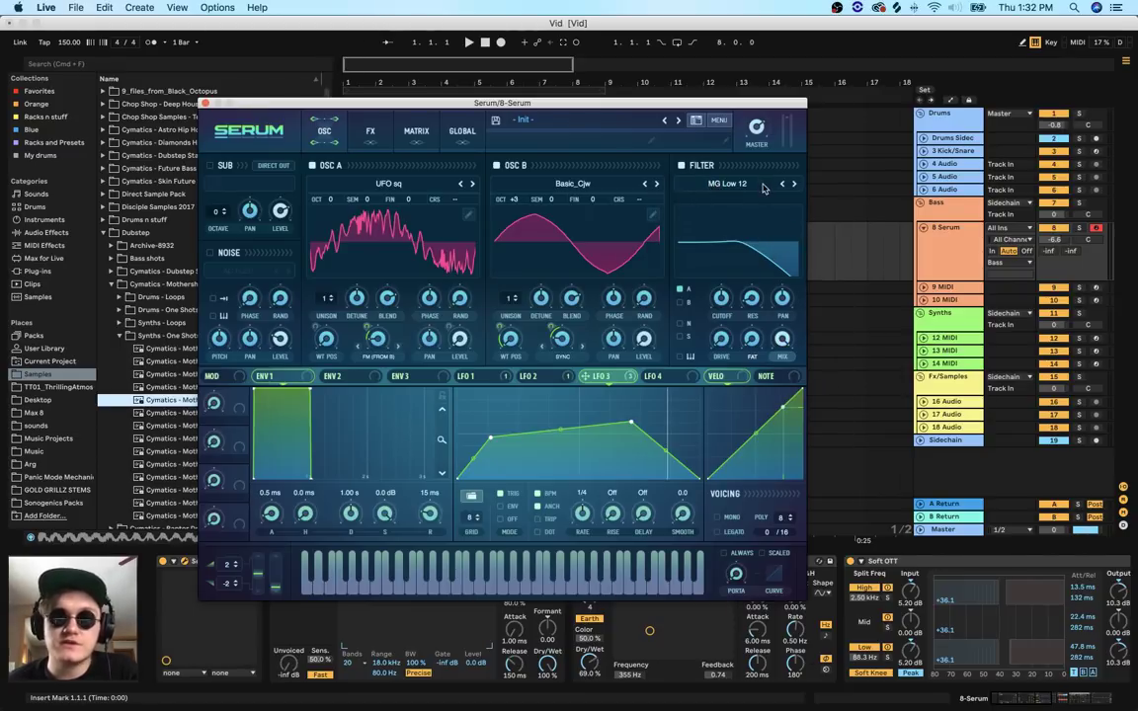
{"action": "left_click", "coordinate": [747, 187]}
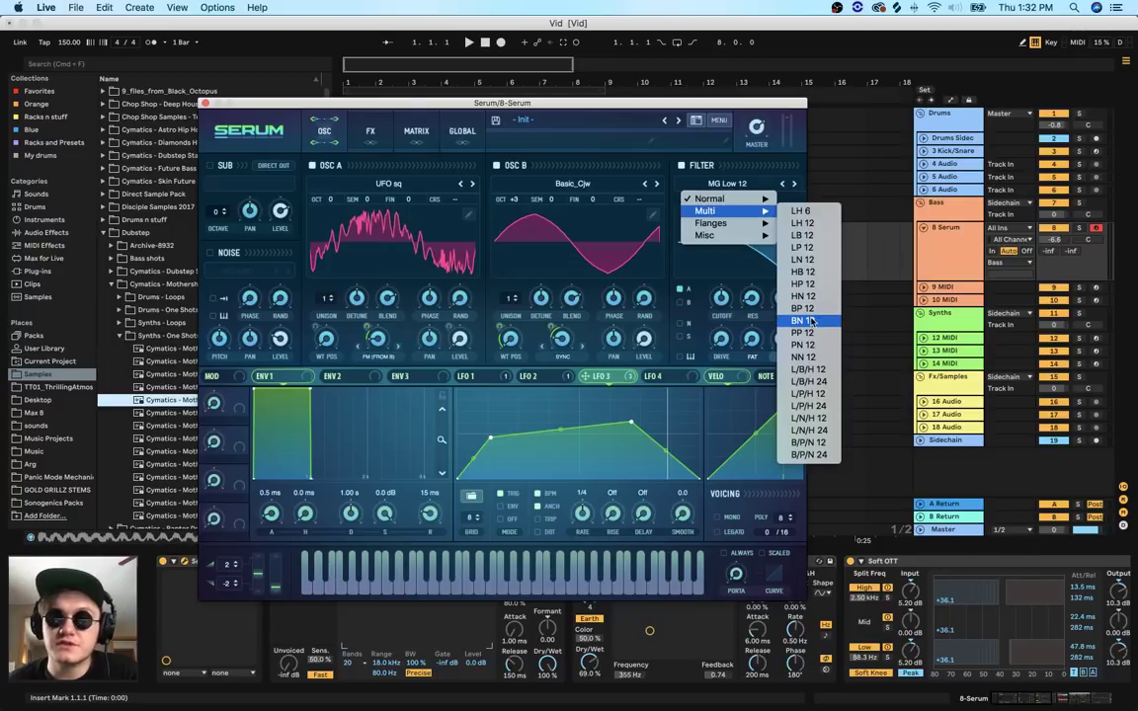
{"action": "mouse_move", "coordinate": [732, 237]}
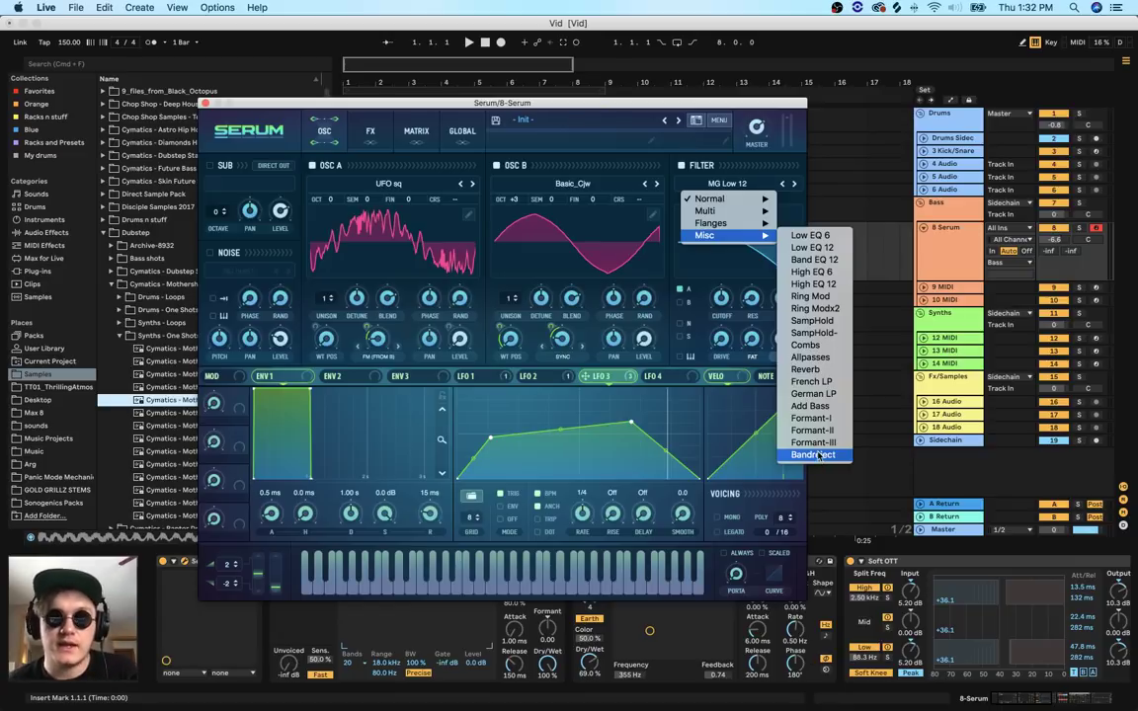
{"action": "mouse_move", "coordinate": [707, 213]}
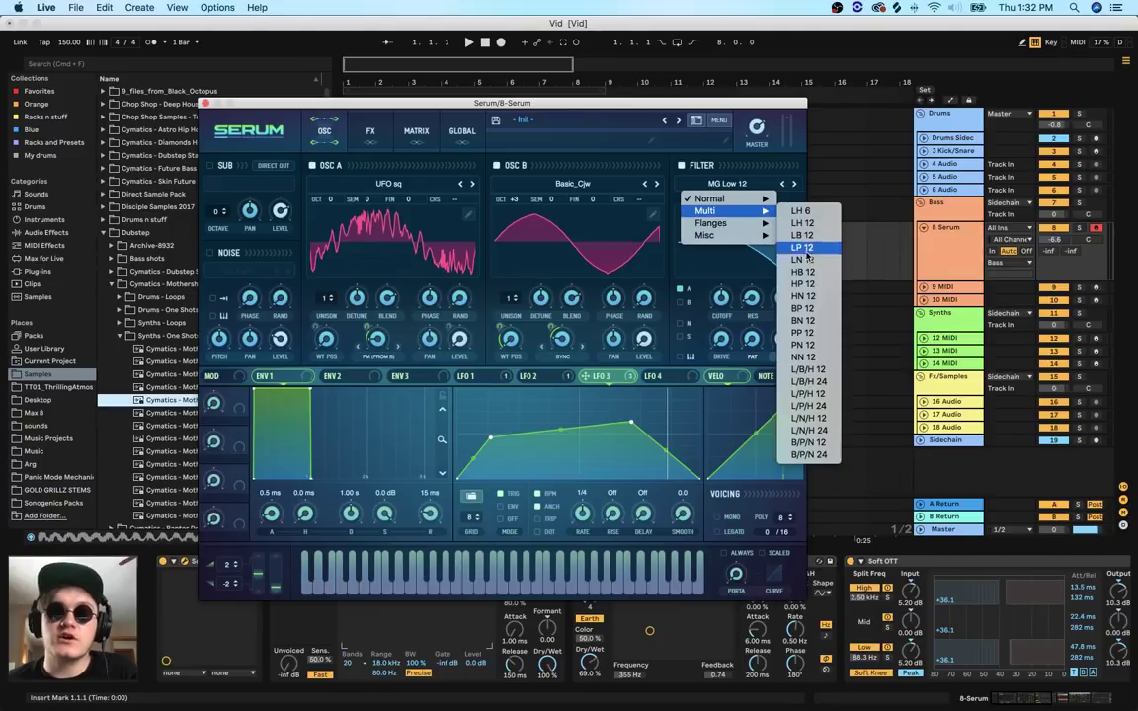
{"action": "left_click", "coordinate": [803, 296]}
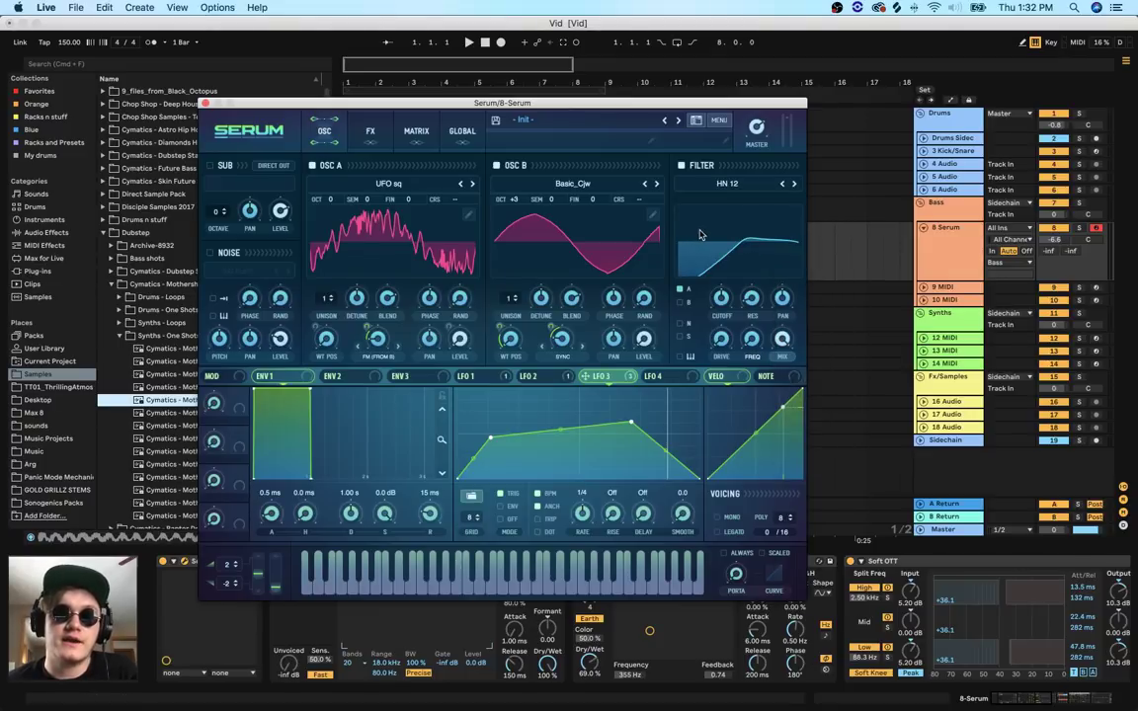
Lower the filter's base cutoff and modulate the cutoff upward with LFO 1
{"action": "left_click_drag", "start_coordinate": [720, 306], "coordinate": [720, 317]}
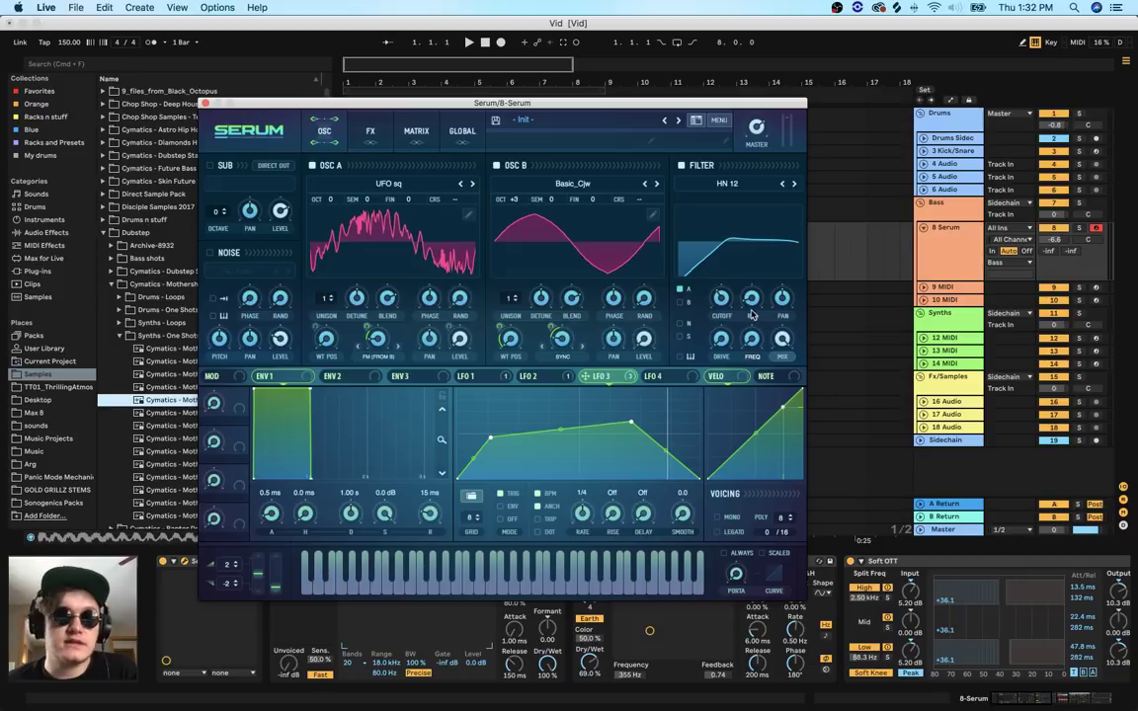
{"action": "left_click", "coordinate": [466, 376]}
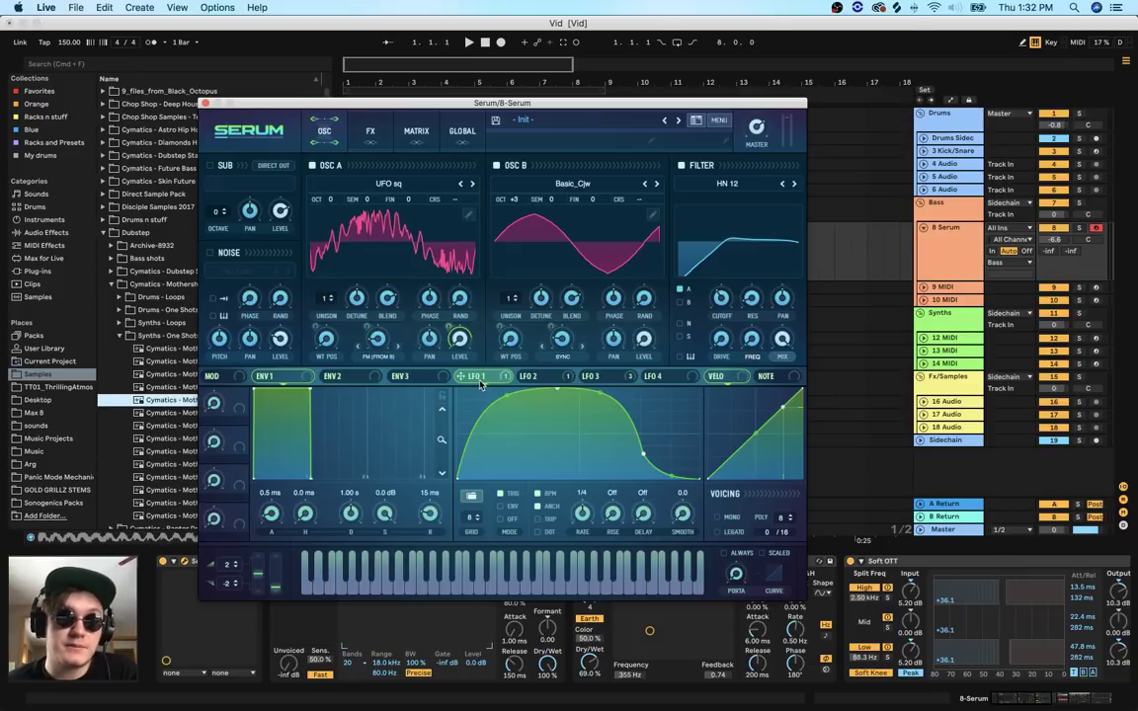
{"action": "mouse_move", "coordinate": [720, 309]}
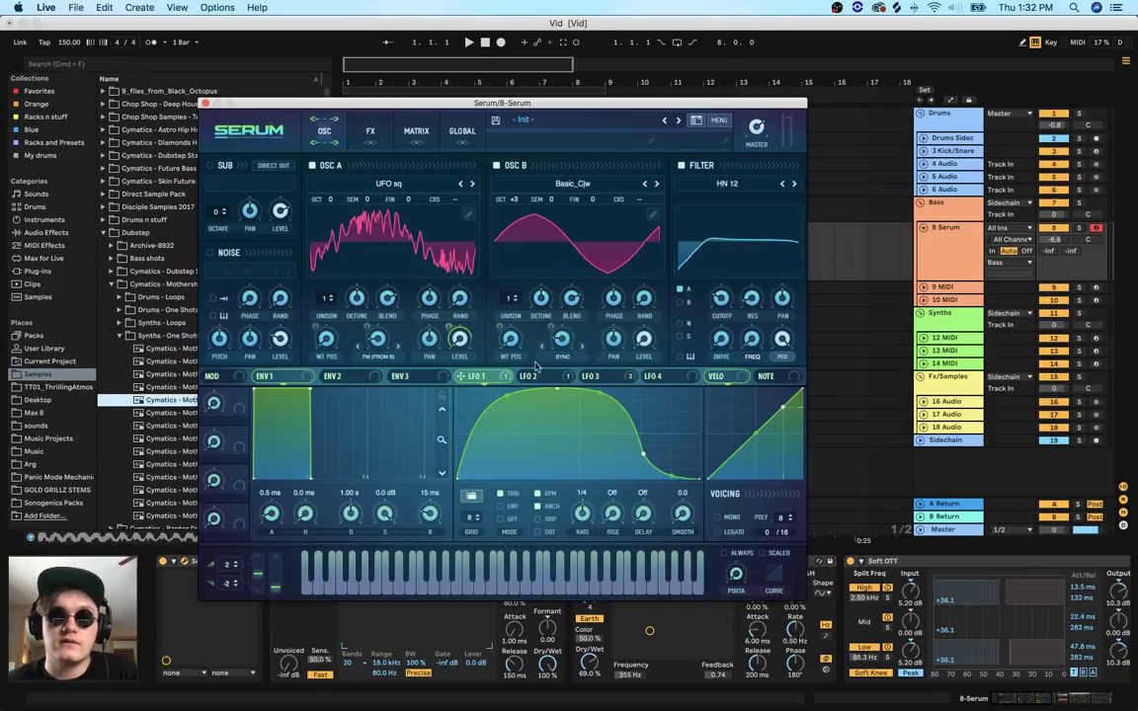
{"action": "left_click_drag", "start_coordinate": [496, 379], "coordinate": [712, 316]}
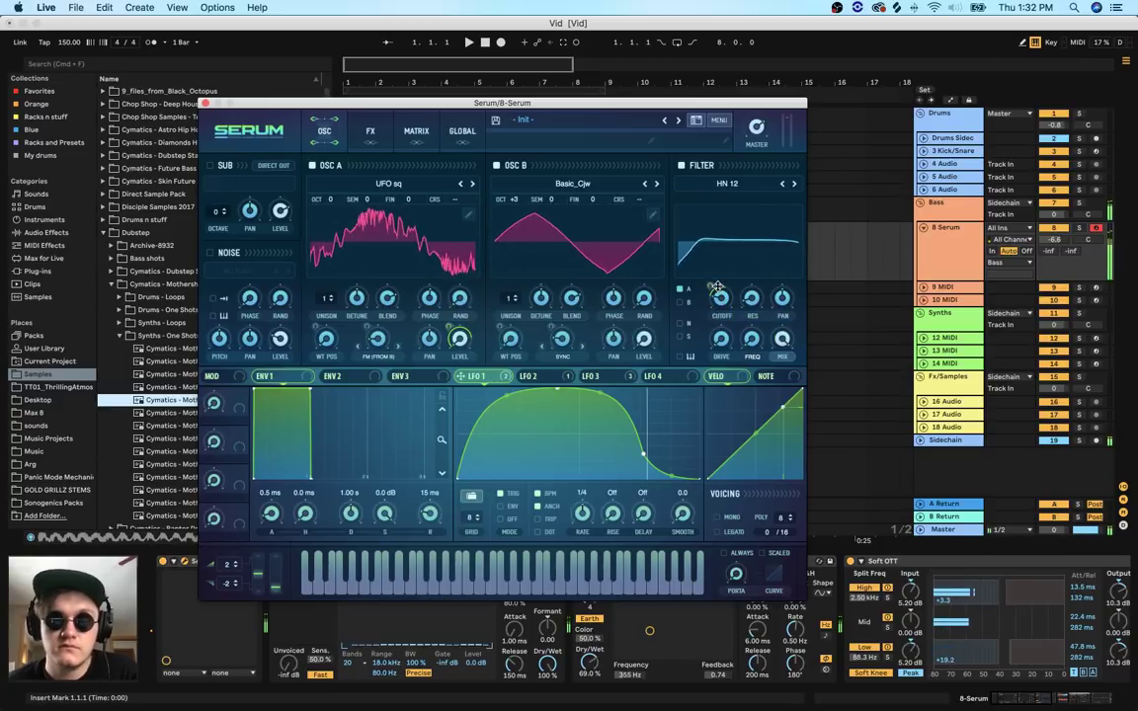
{"action": "left_click_drag", "start_coordinate": [712, 288], "coordinate": [718, 296]}
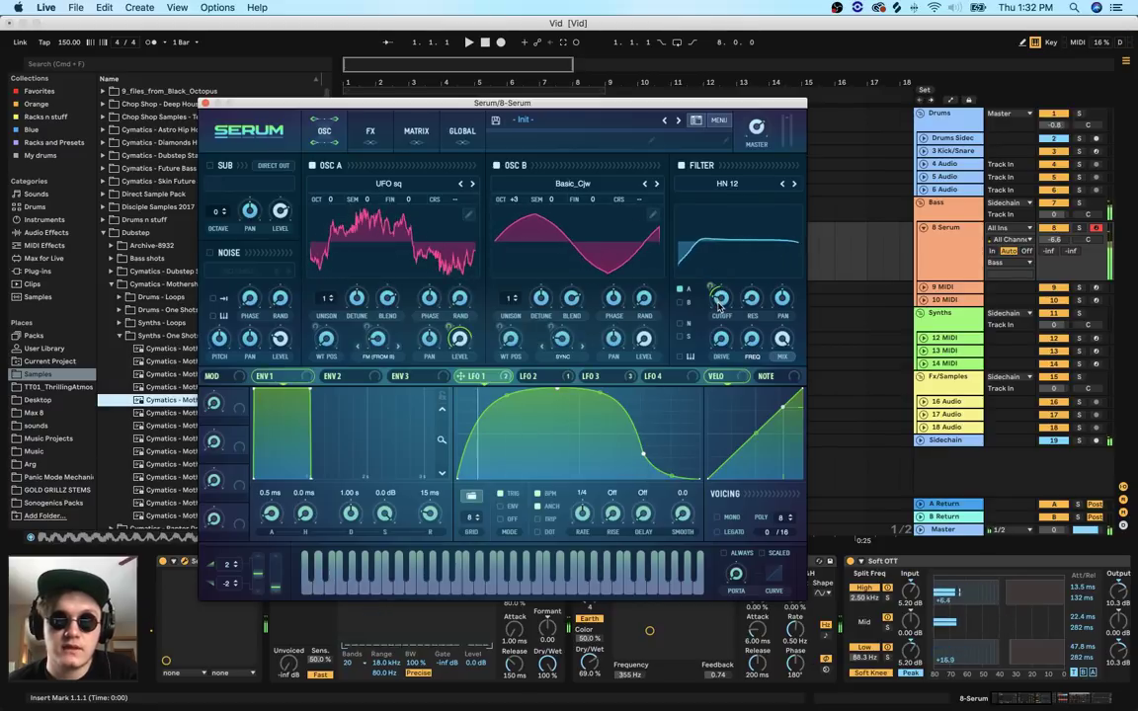
Modulate the filter's resonance with LFO 1 at a moderate positive depth
{"action": "mouse_move", "coordinate": [721, 305]}
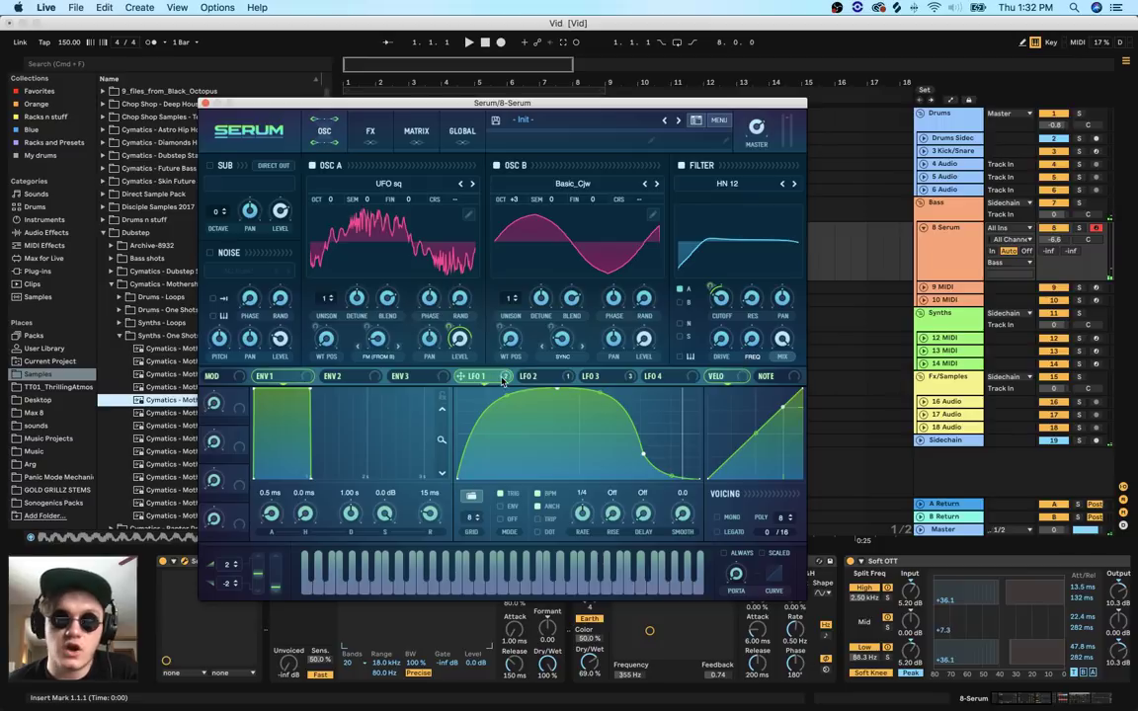
{"action": "left_click_drag", "start_coordinate": [504, 382], "coordinate": [740, 335]}
{"action": "left_click_drag", "start_coordinate": [742, 289], "coordinate": [743, 283]}
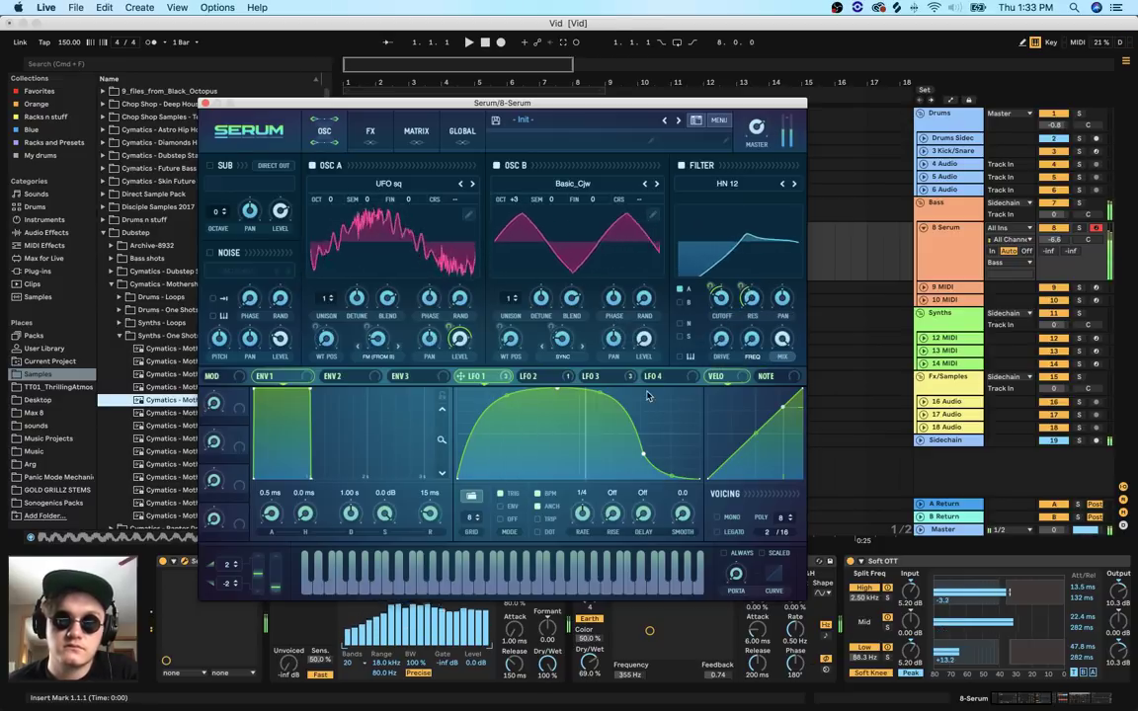
Modulate the filter's FREQ parameter with LFO 1 from a base of about 76%, and fine-tune the cutoff modulation depth
{"action": "left_click_drag", "start_coordinate": [477, 376], "coordinate": [781, 341]}
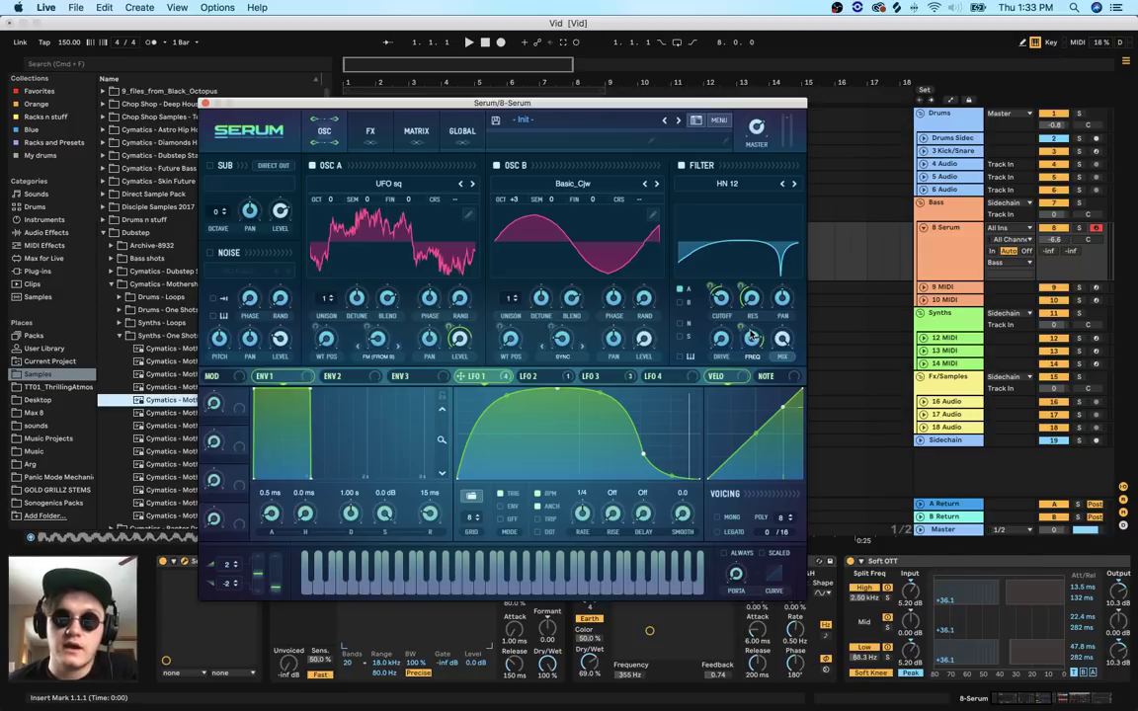
{"action": "mouse_move", "coordinate": [743, 341]}
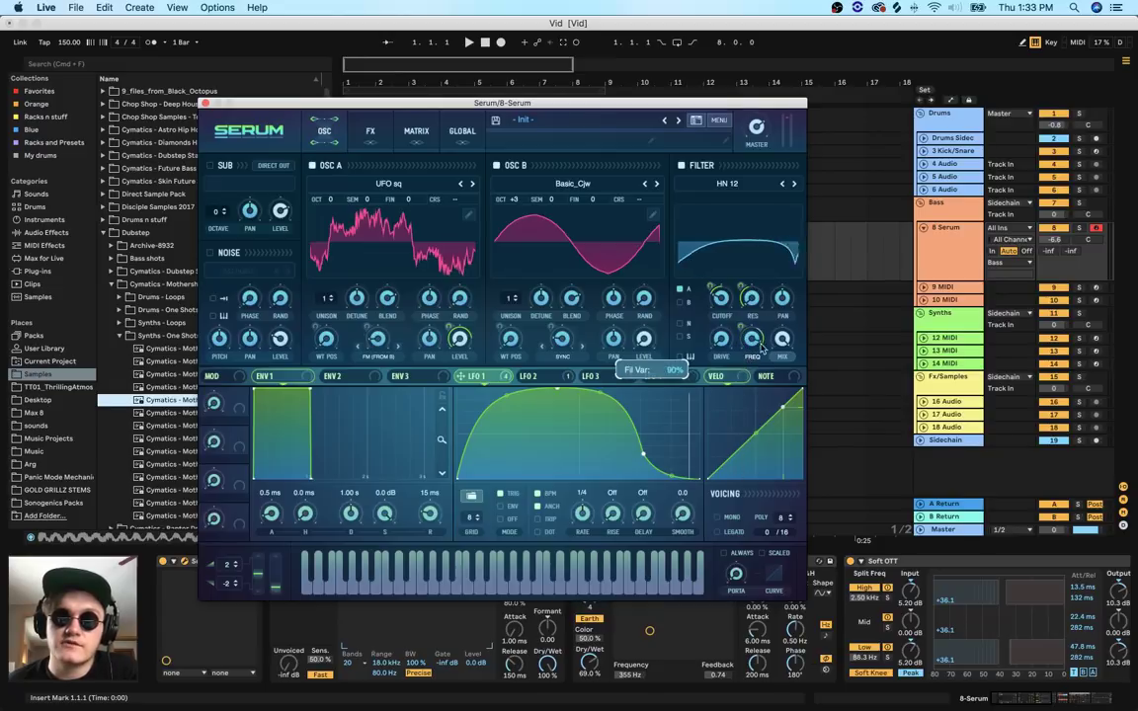
{"action": "left_click_drag", "start_coordinate": [762, 353], "coordinate": [760, 362]}
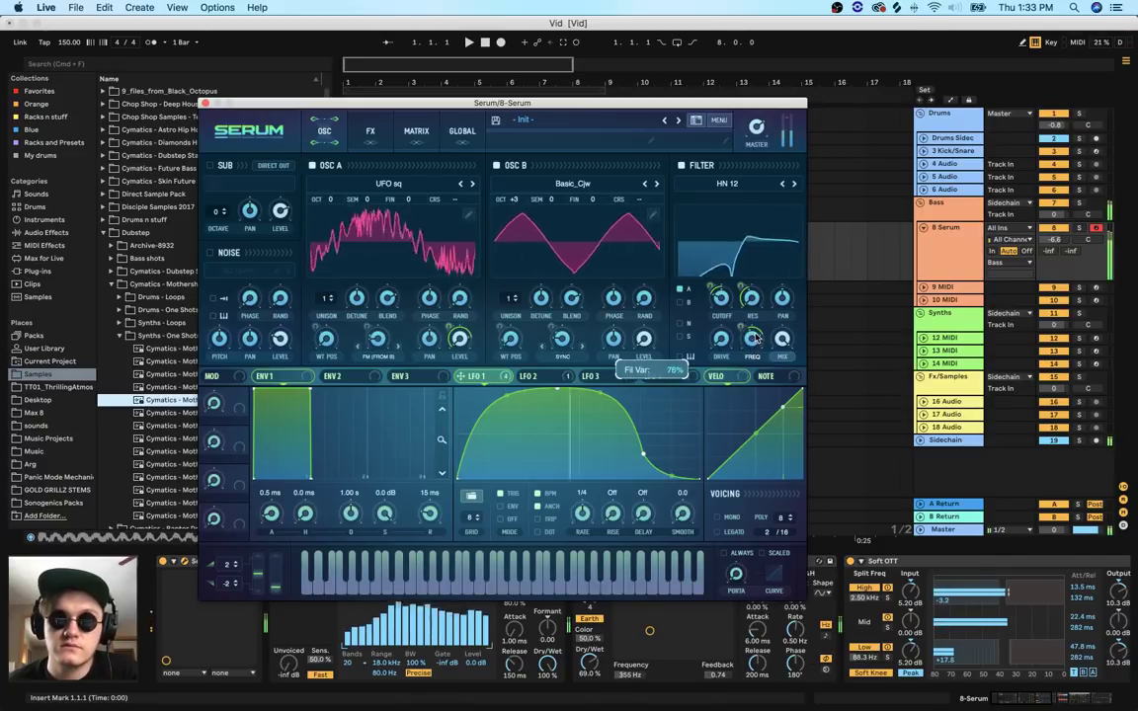
{"action": "left_click_drag", "start_coordinate": [756, 338], "coordinate": [713, 291]}
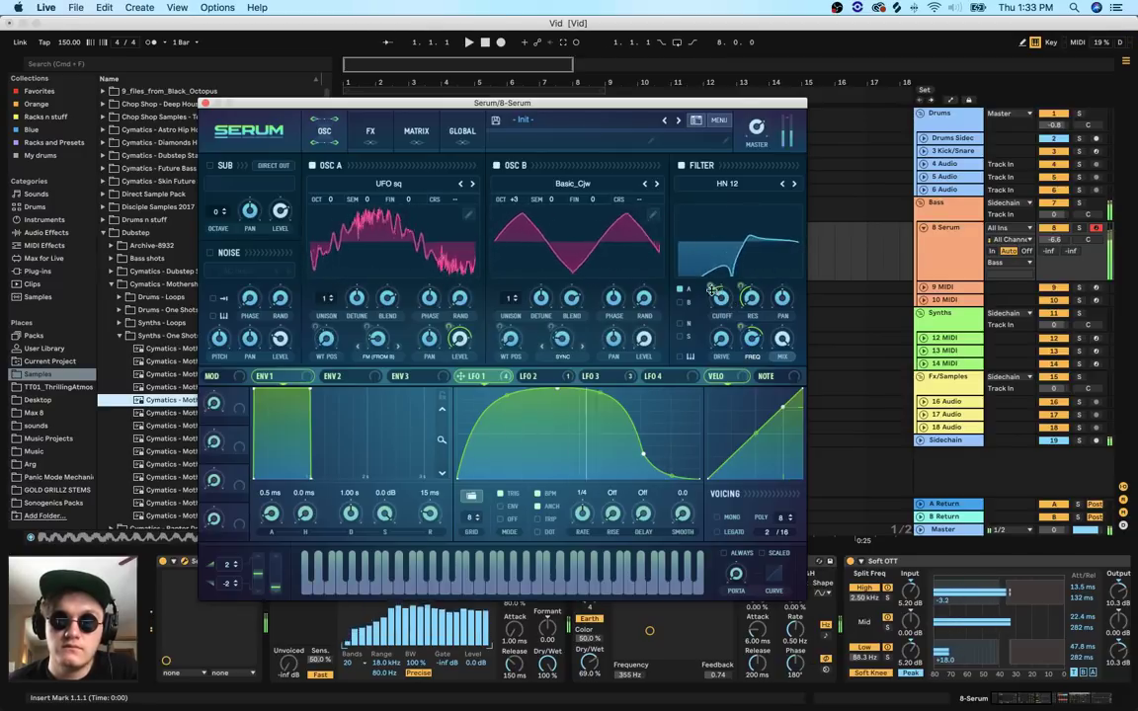
{"action": "mouse_move", "coordinate": [452, 330]}
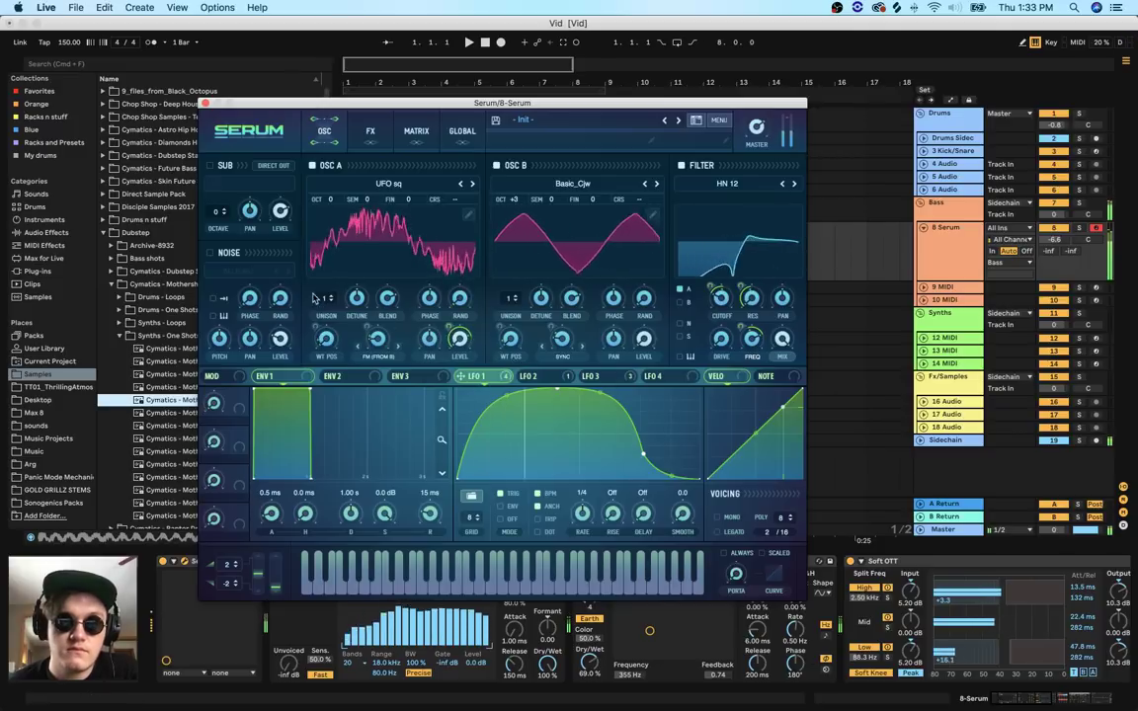
Enable the Hyper/Dimension effect, lower the Hyper mix and adjust its detune
{"action": "left_click", "coordinate": [357, 138]}
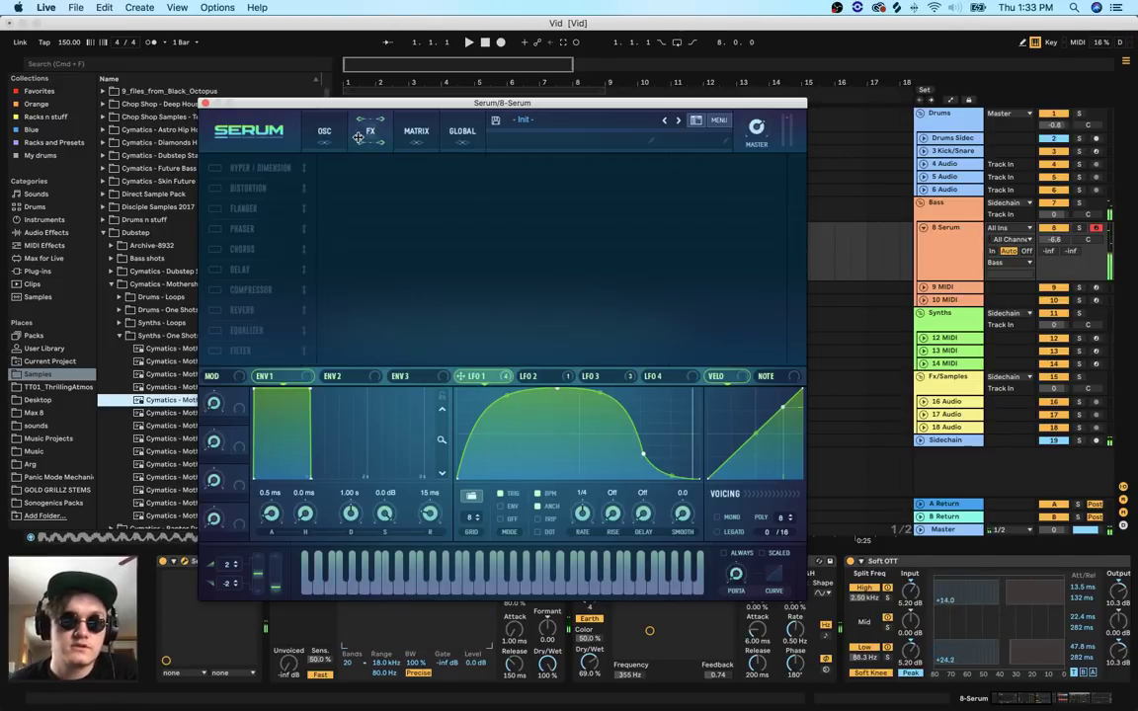
{"action": "left_click", "coordinate": [213, 168]}
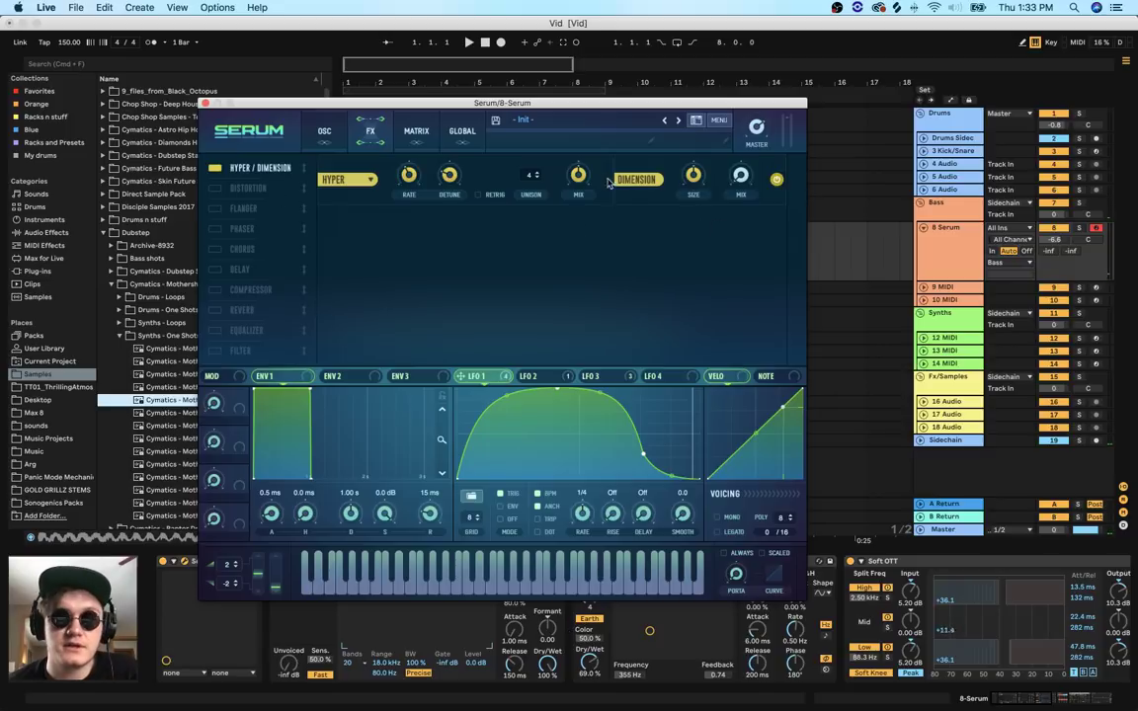
{"action": "key", "text": "a"}
{"action": "left_click_drag", "start_coordinate": [579, 175], "coordinate": [572, 201]}
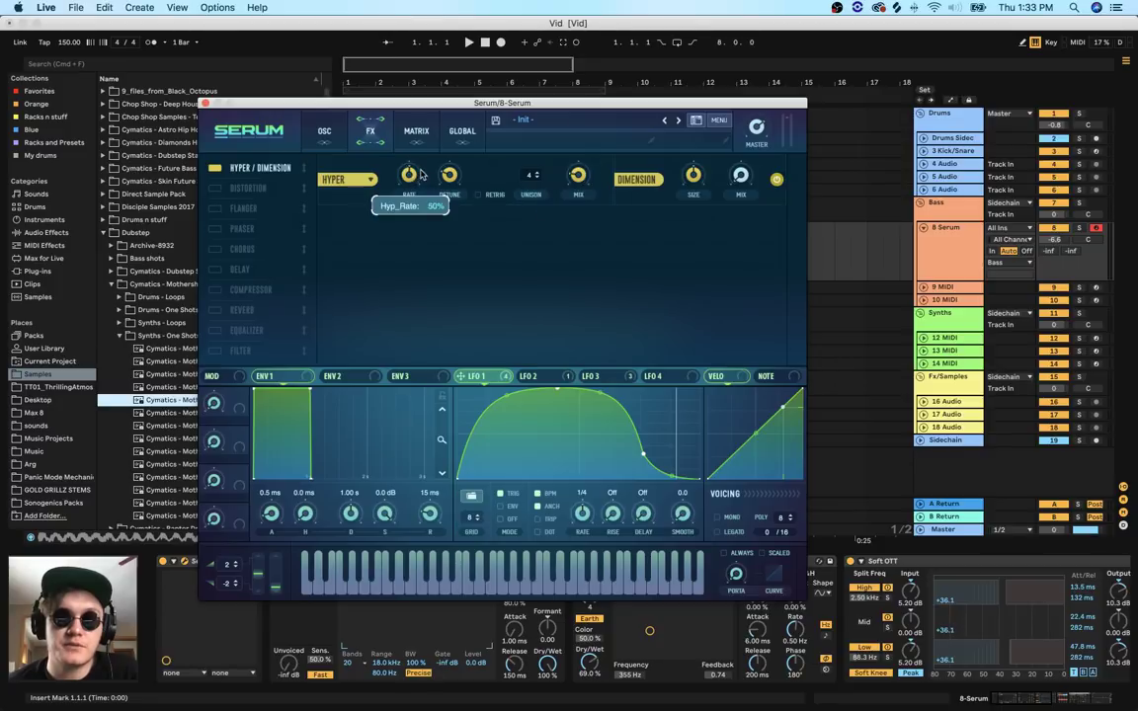
{"action": "key", "text": "a"}
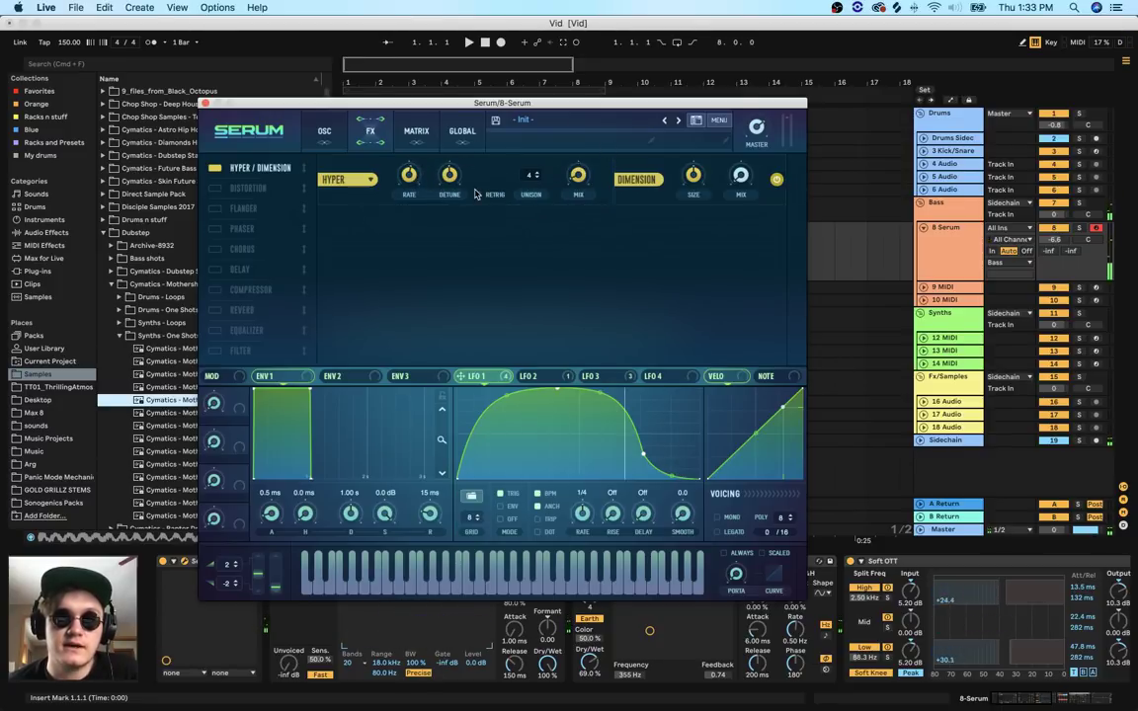
{"action": "mouse_move", "coordinate": [449, 184]}
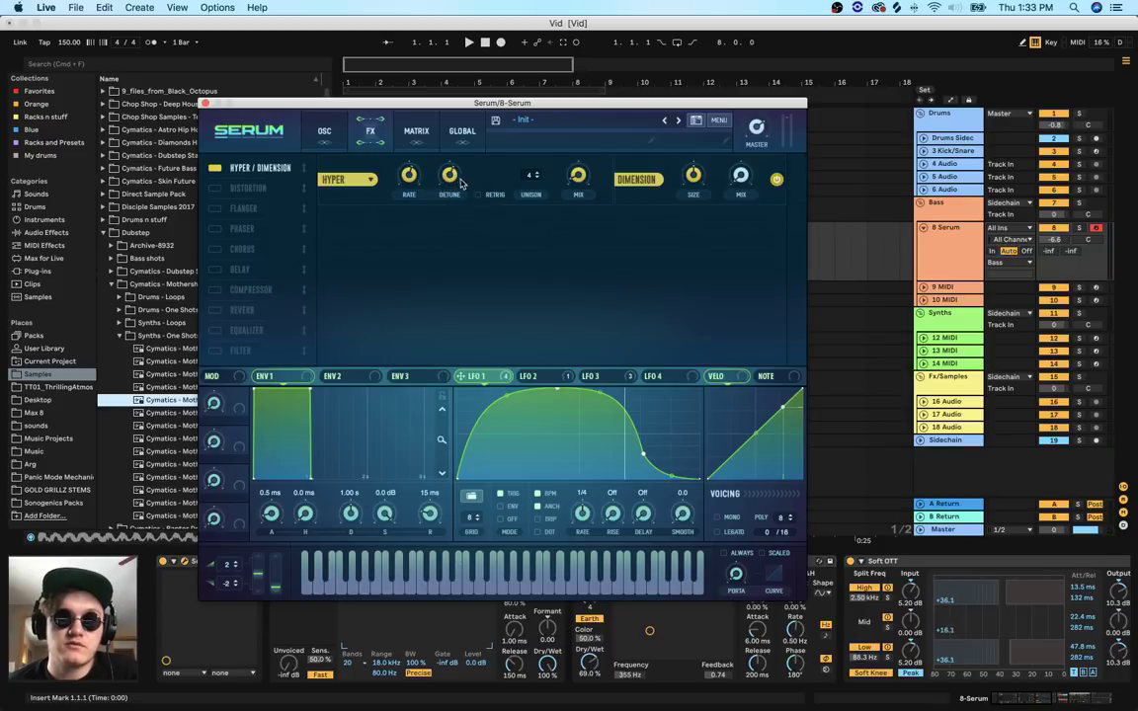
Modulate the Hyper mix with LFO 1 at a depth of about 29
{"action": "left_click_drag", "start_coordinate": [595, 148], "coordinate": [572, 215]}
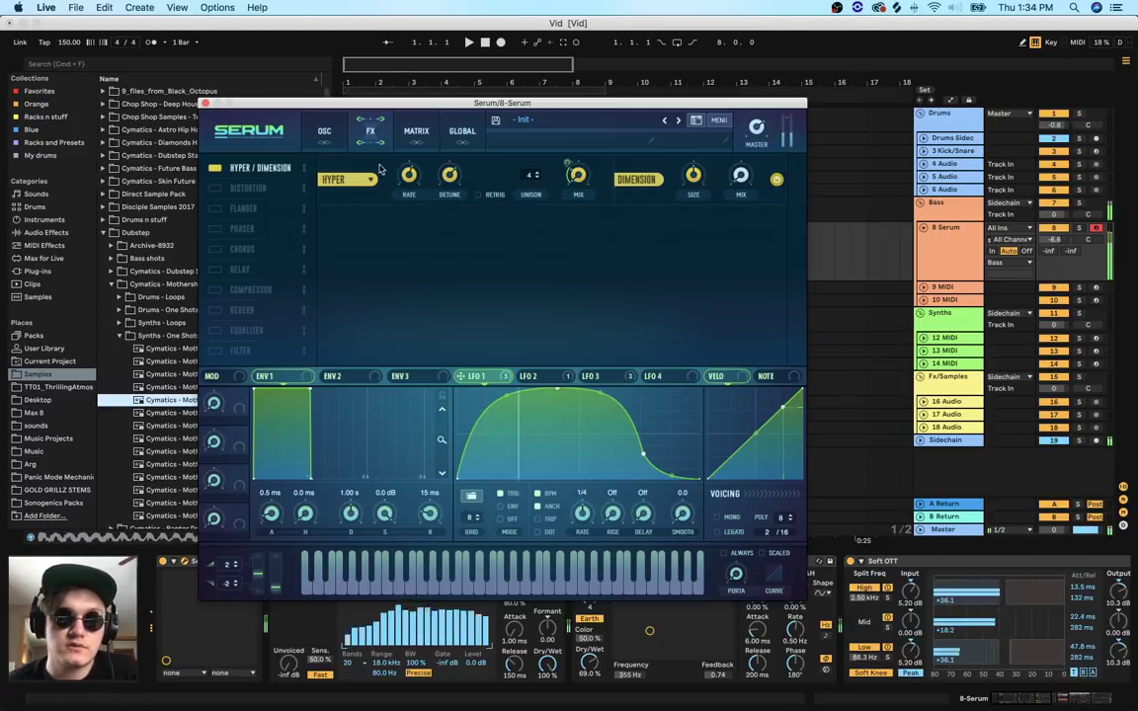
{"action": "mouse_move", "coordinate": [568, 165]}
{"action": "left_mouse_down"}
{"action": "mouse_move", "coordinate": [571, 174]}
{"action": "mouse_move", "coordinate": [569, 163]}
{"action": "left_mouse_up"}
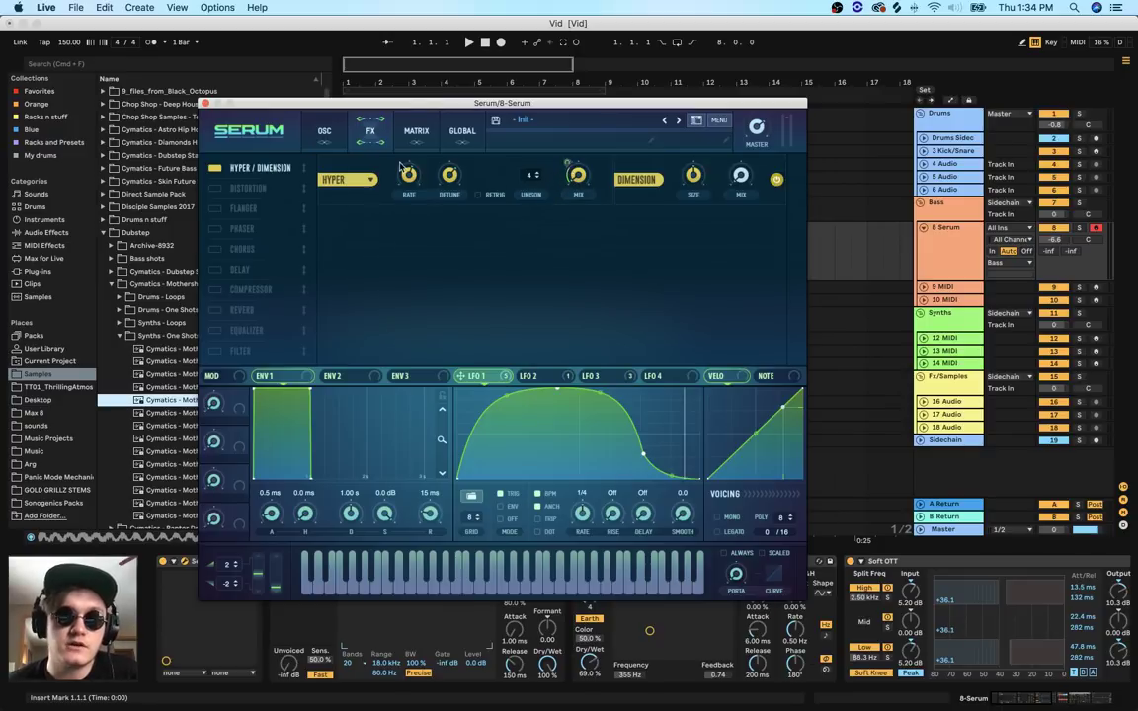
{"action": "mouse_move", "coordinate": [569, 168]}
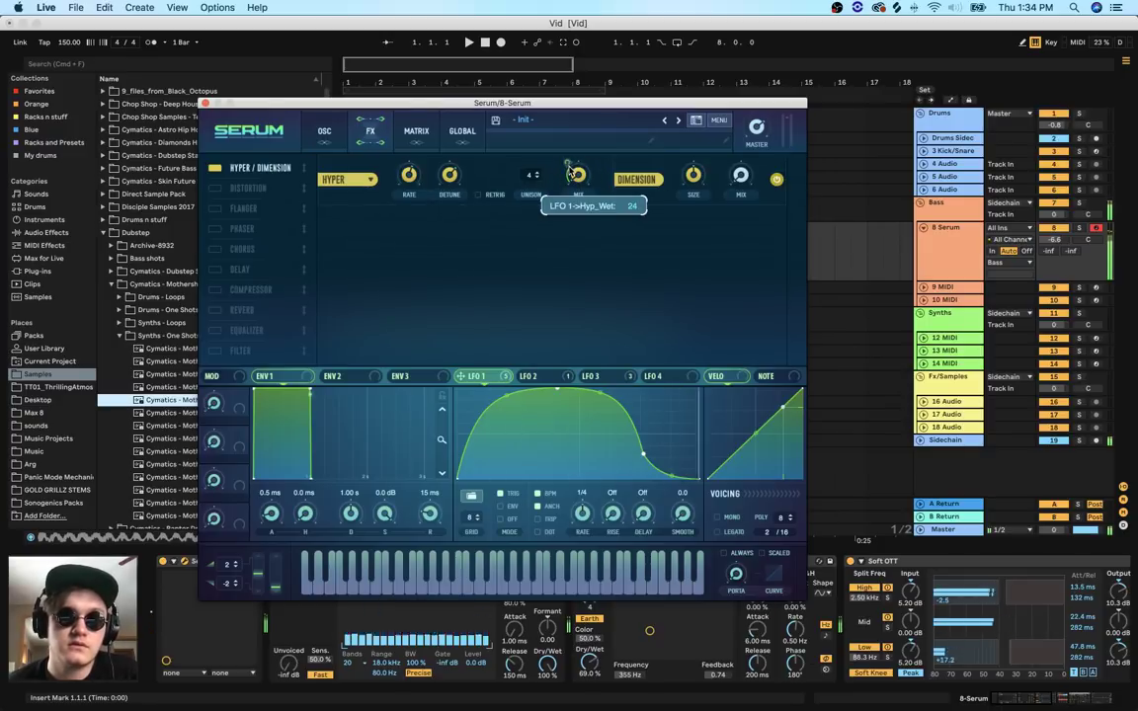
{"action": "left_click_drag", "start_coordinate": [570, 173], "coordinate": [571, 164]}
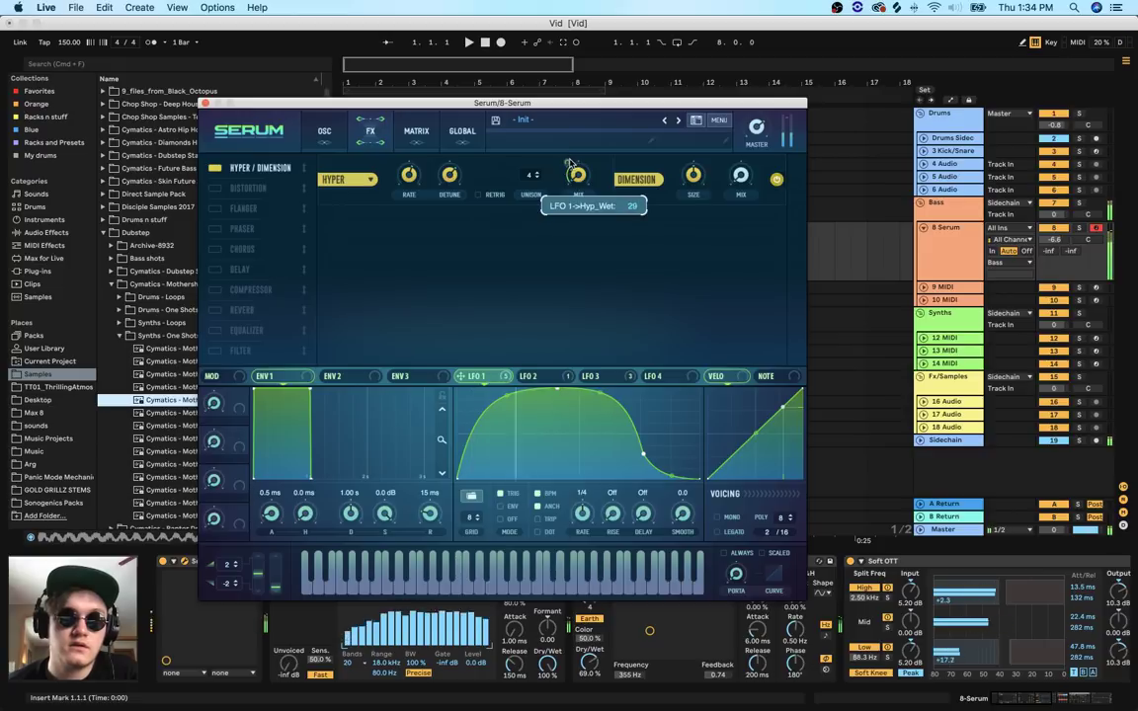
Enable the distortion effect, place it before Hyper/Dimension in the chain, and set its drive to about 30%
{"action": "left_click", "coordinate": [215, 188]}
{"action": "left_click_drag", "start_coordinate": [259, 188], "coordinate": [265, 149]}
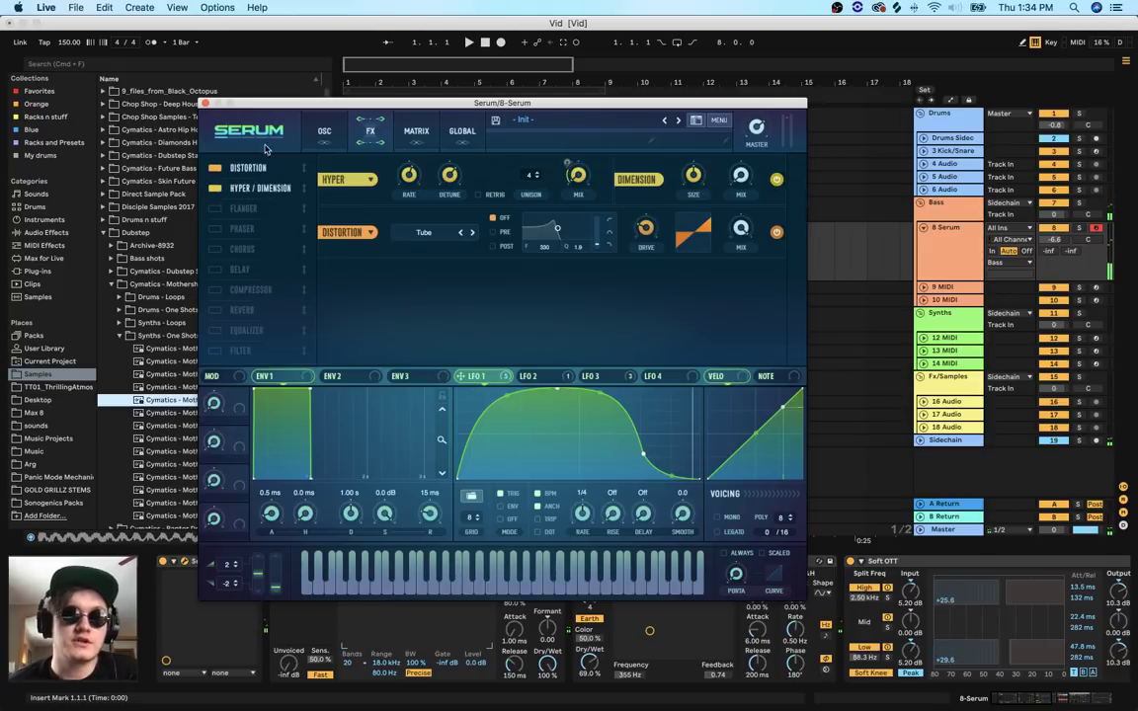
{"action": "mouse_move", "coordinate": [650, 184]}
{"action": "left_mouse_down"}
{"action": "mouse_move", "coordinate": [681, 127]}
{"action": "mouse_move", "coordinate": [660, 193]}
{"action": "left_mouse_up"}
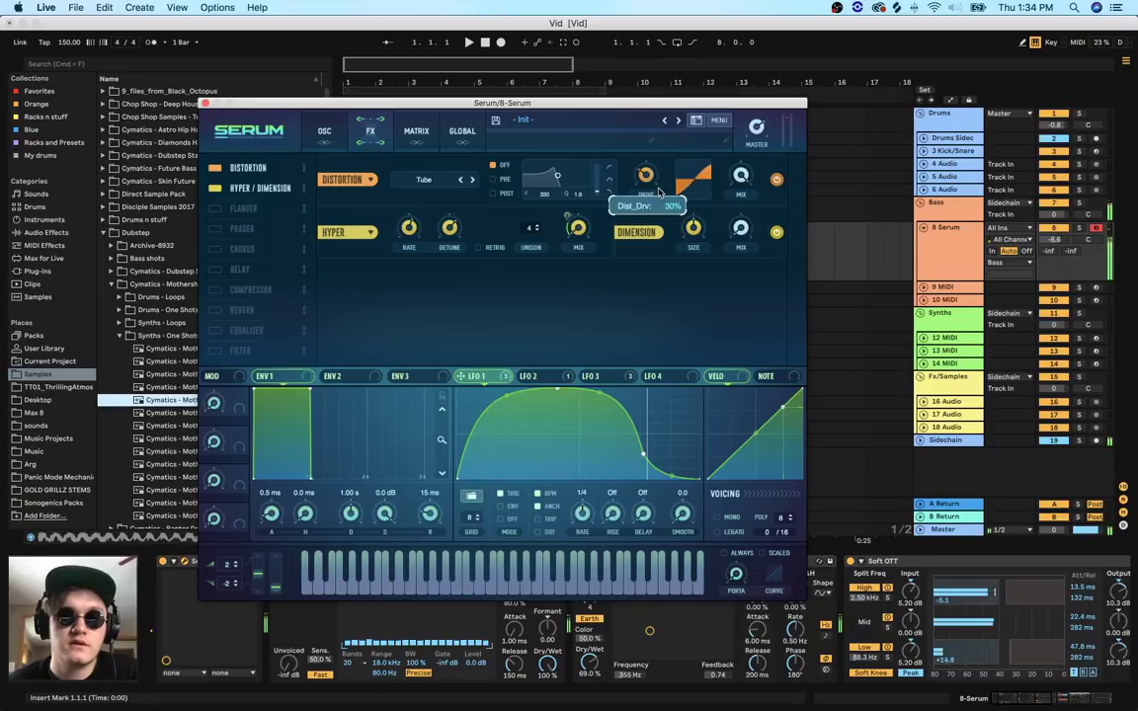
Set the distortion type to Downsample and modulate its mix with LFO 1
{"action": "left_click", "coordinate": [434, 180]}
{"action": "left_click", "coordinate": [395, 288]}
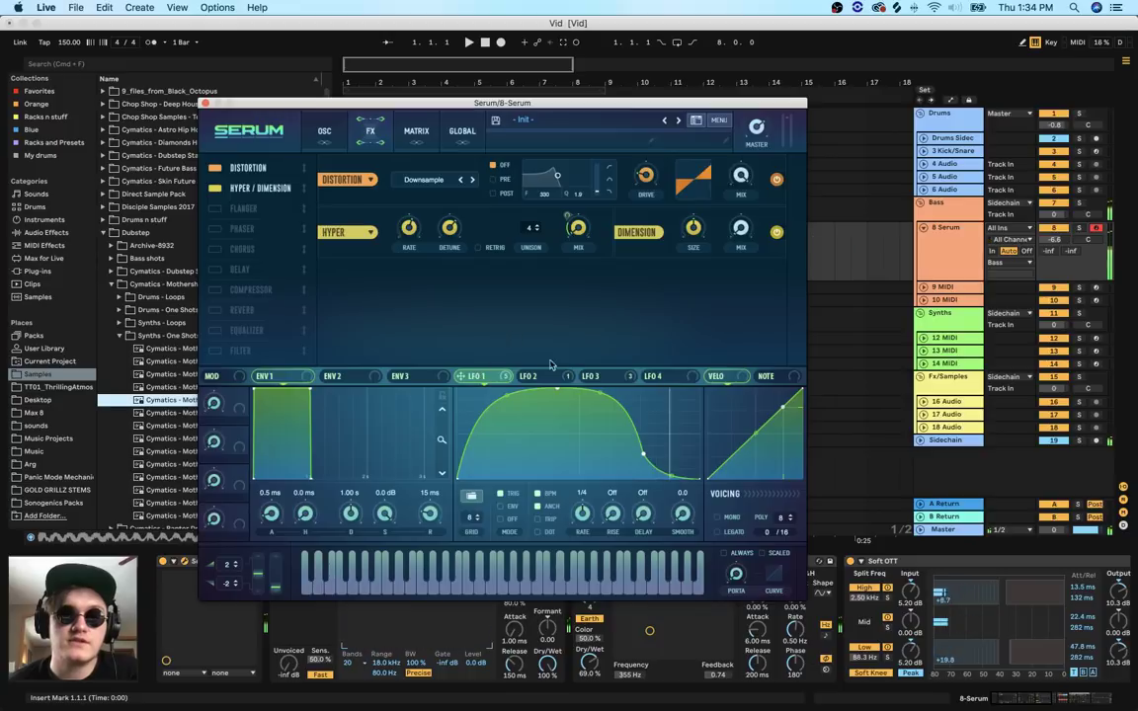
{"action": "left_click_drag", "start_coordinate": [731, 162], "coordinate": [746, 145]}
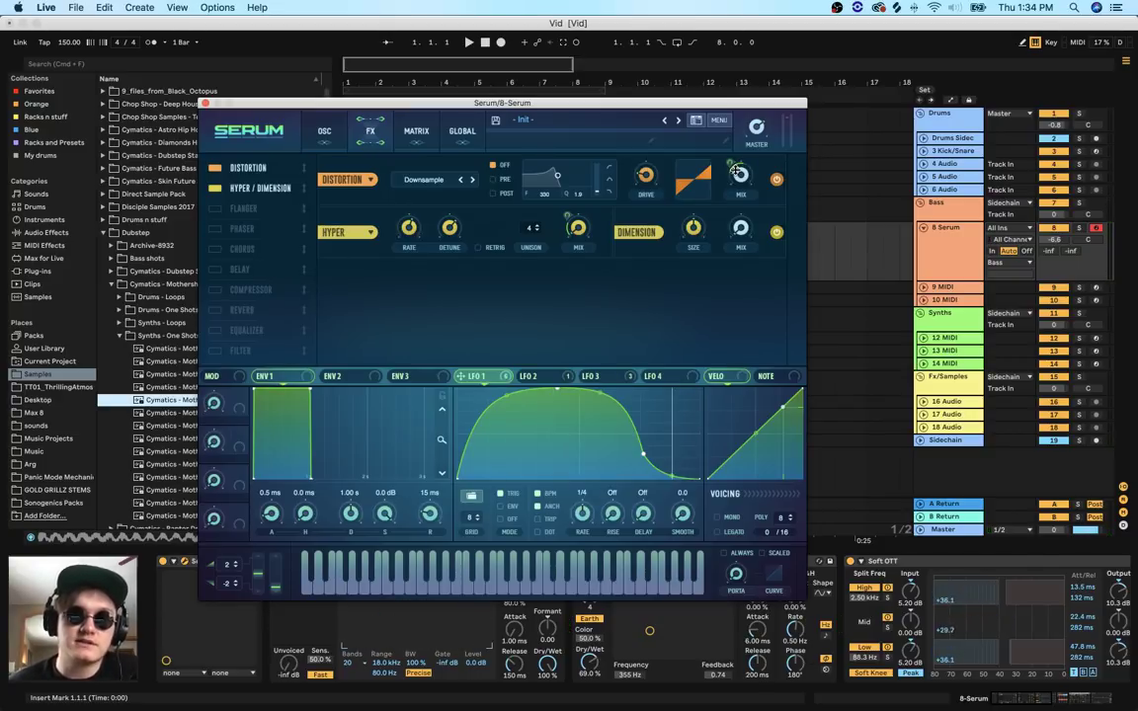
{"action": "mouse_move", "coordinate": [737, 173]}
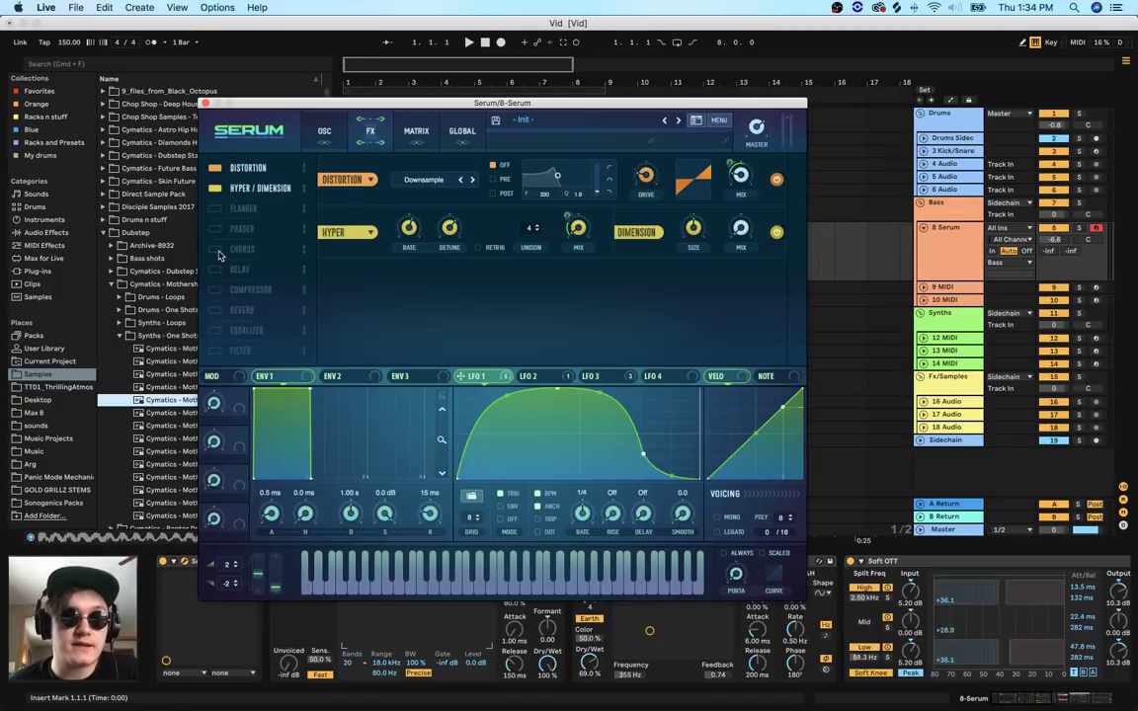
Enable the chorus effect with the Static Chorus preset and its filter switched to HPF
{"action": "left_click", "coordinate": [216, 250]}
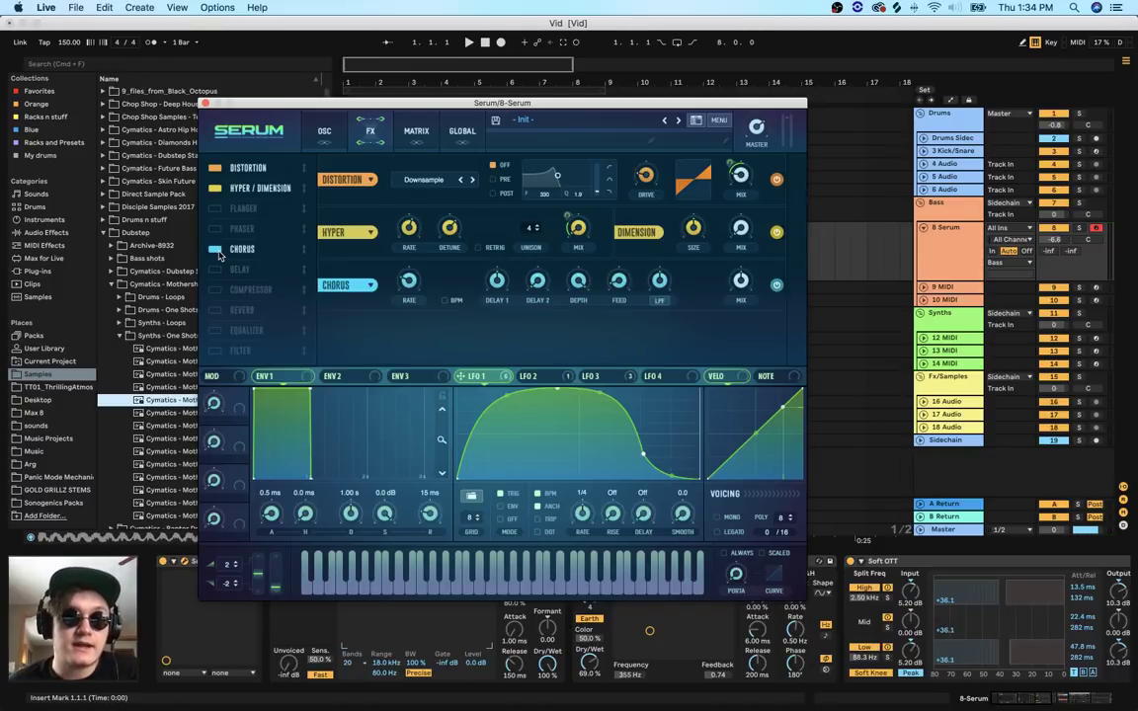
{"action": "left_click", "coordinate": [372, 288]}
{"action": "left_click", "coordinate": [411, 312]}
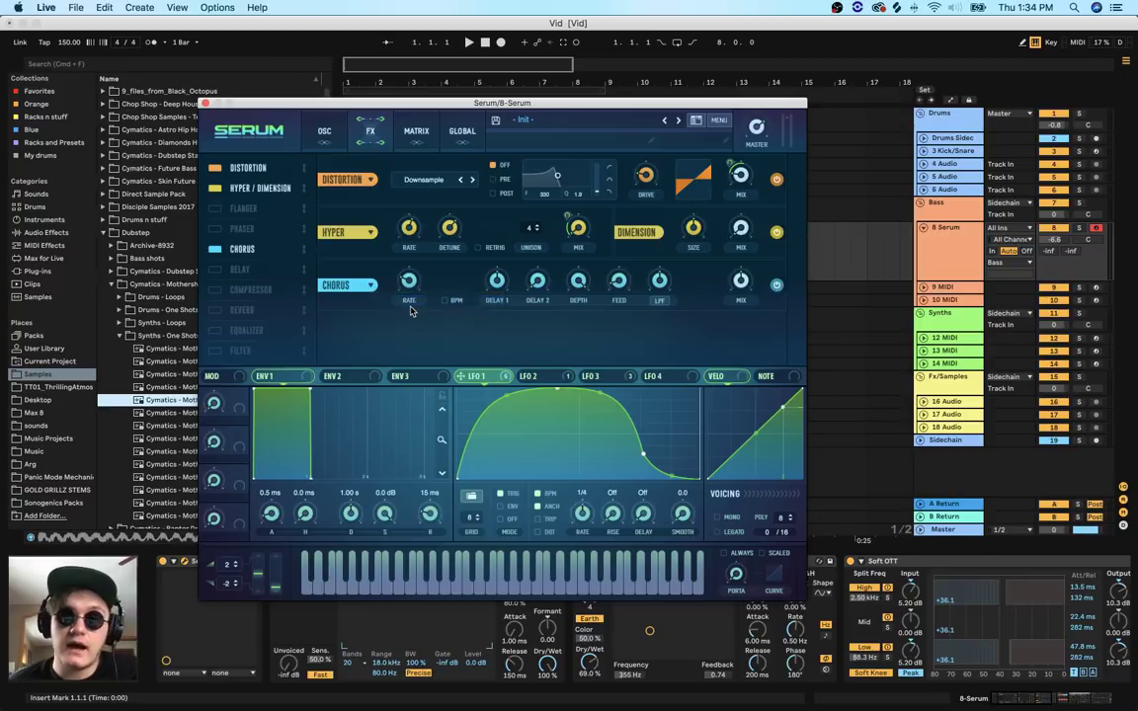
{"action": "left_click", "coordinate": [660, 376]}
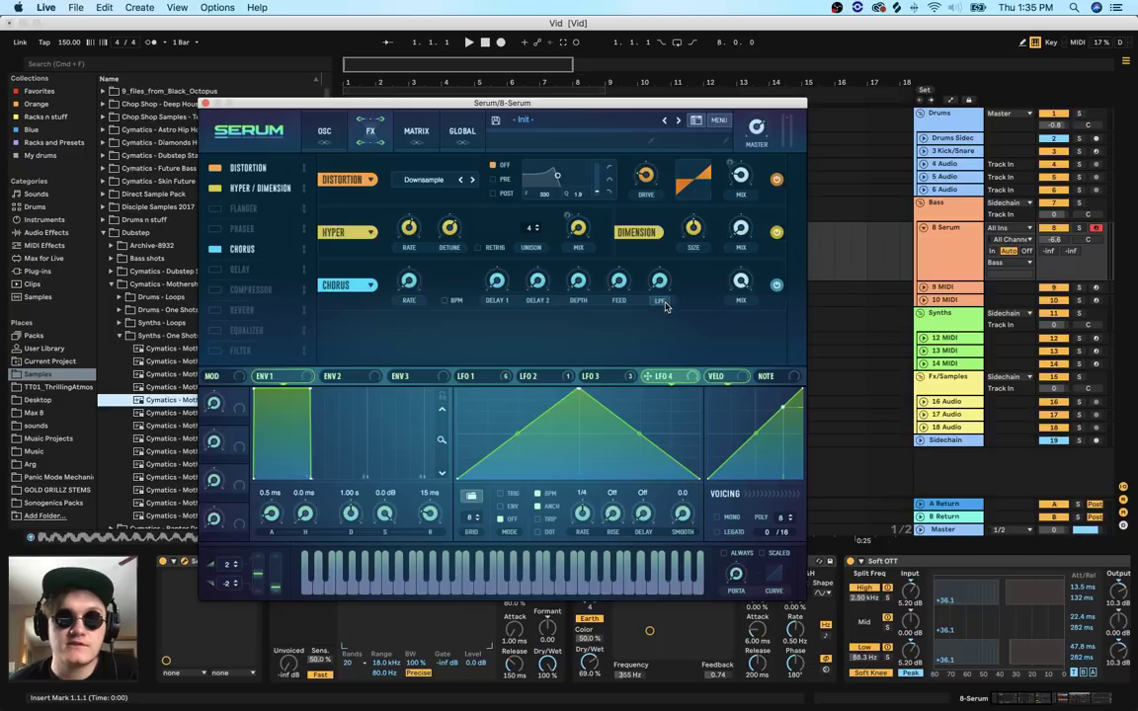
{"action": "left_click", "coordinate": [373, 286]}
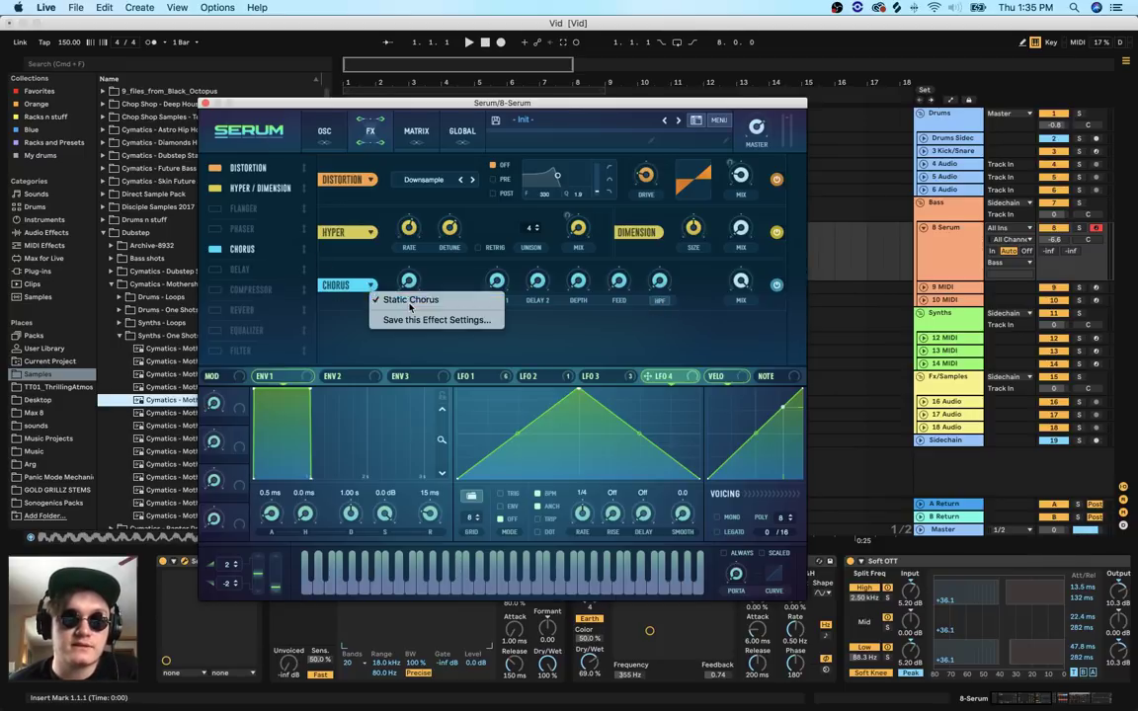
{"action": "left_click", "coordinate": [410, 305]}
{"action": "left_click", "coordinate": [385, 288]}
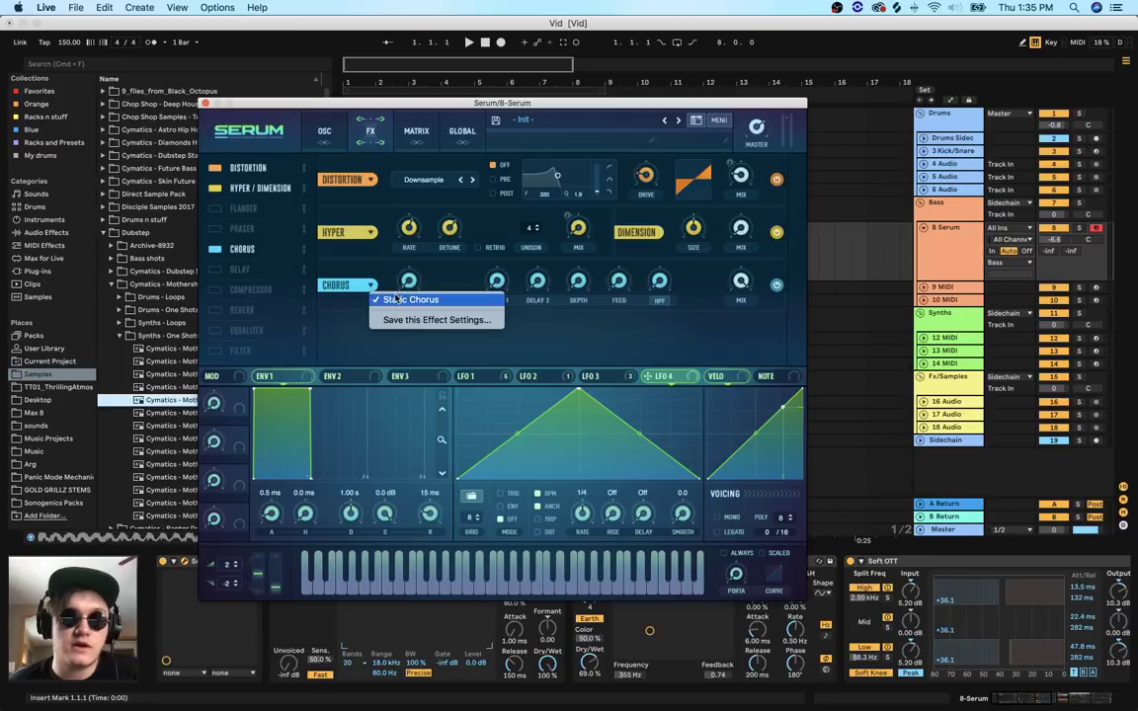
{"action": "left_click", "coordinate": [407, 298]}
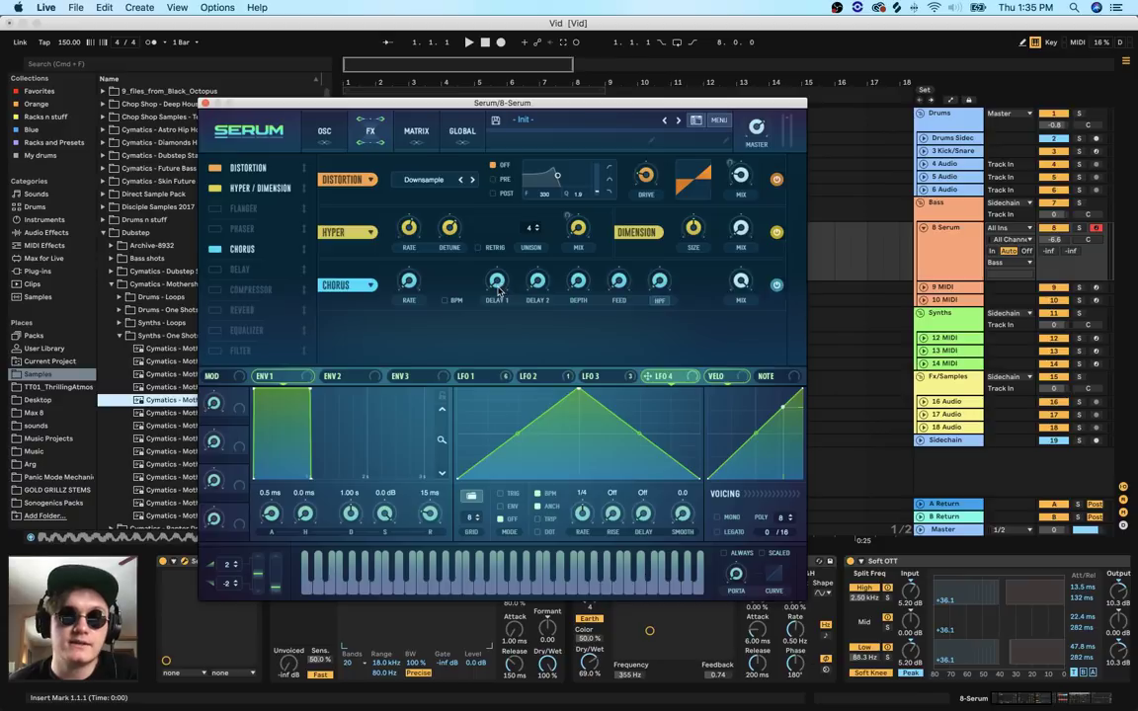
Modulate the chorus Delay 1 with LFO 4 in TRIG mode, shaping the LFO as a curved rise to an early peak and a two-segment fall
{"action": "mouse_move", "coordinate": [648, 377]}
{"action": "left_mouse_down"}
{"action": "mouse_move", "coordinate": [460, 269]}
{"action": "mouse_move", "coordinate": [496, 281]}
{"action": "left_mouse_up"}
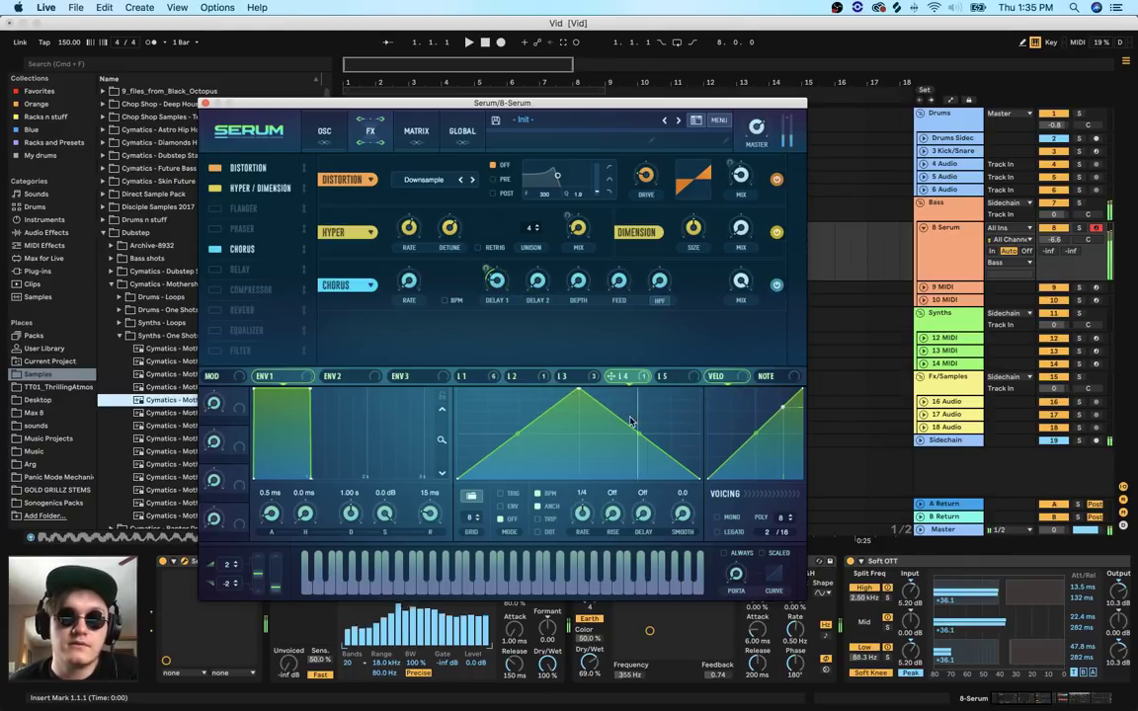
{"action": "left_click", "coordinate": [509, 494]}
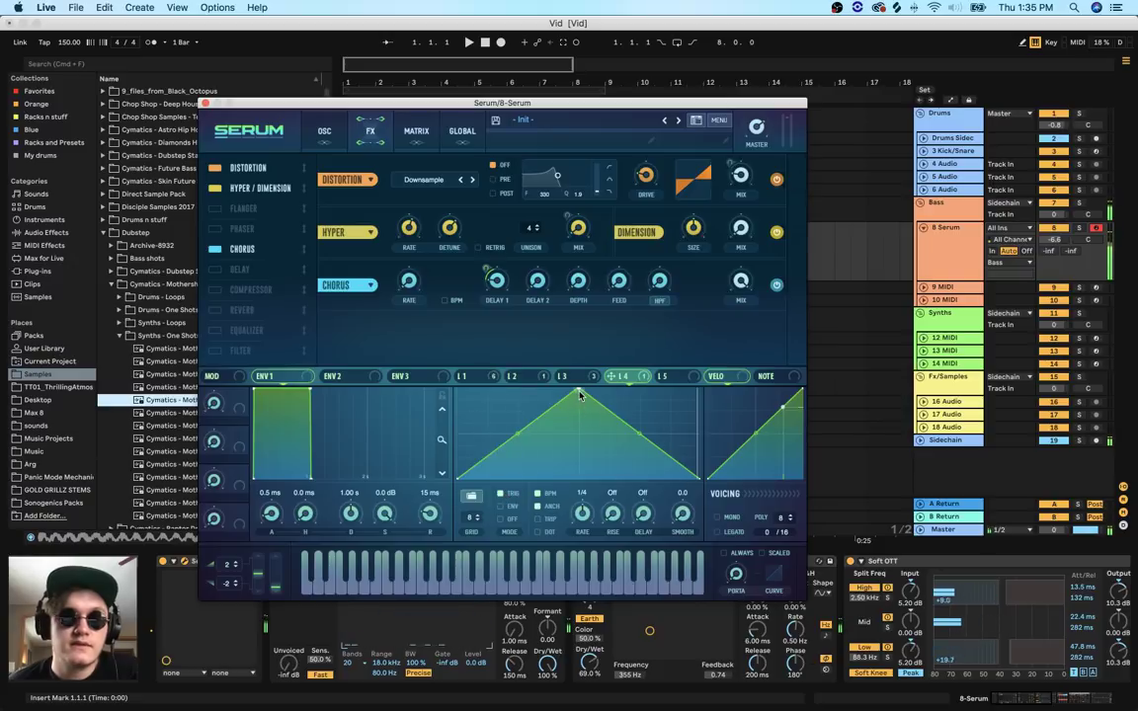
{"action": "left_click_drag", "start_coordinate": [581, 394], "coordinate": [620, 425]}
{"action": "mouse_move", "coordinate": [539, 449]}
{"action": "left_mouse_down"}
{"action": "mouse_move", "coordinate": [538, 433]}
{"action": "mouse_move", "coordinate": [550, 473]}
{"action": "mouse_move", "coordinate": [542, 460]}
{"action": "left_mouse_up"}
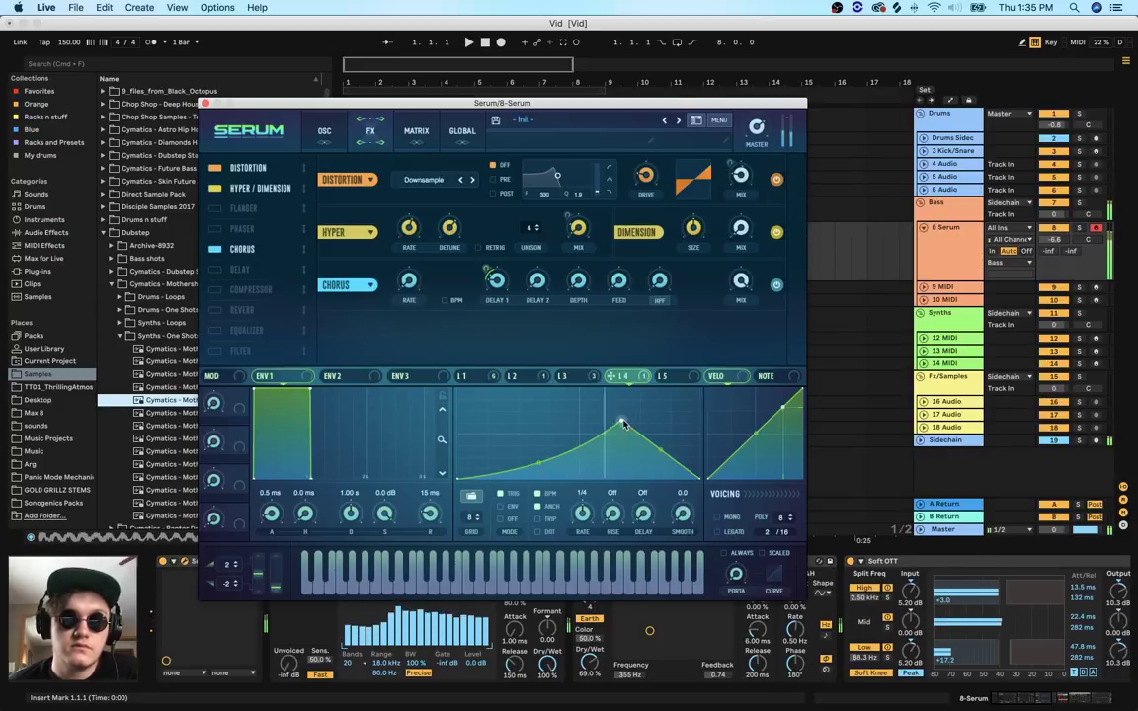
{"action": "left_click_drag", "start_coordinate": [622, 422], "coordinate": [524, 432]}
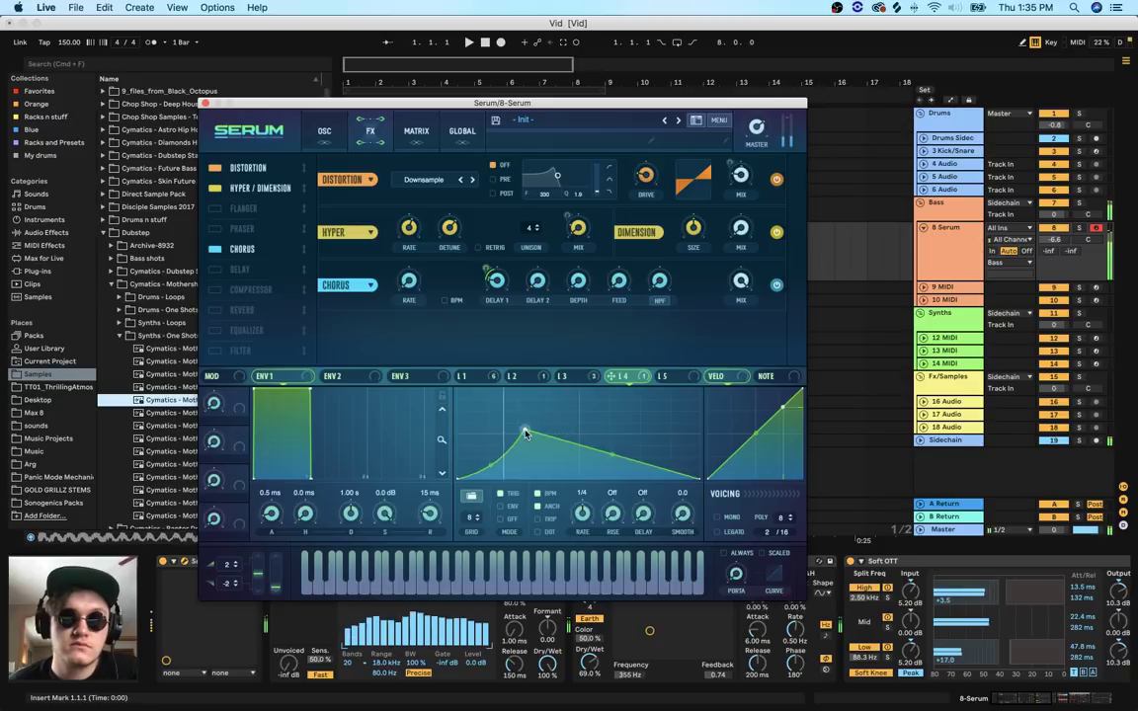
{"action": "mouse_move", "coordinate": [489, 376]}
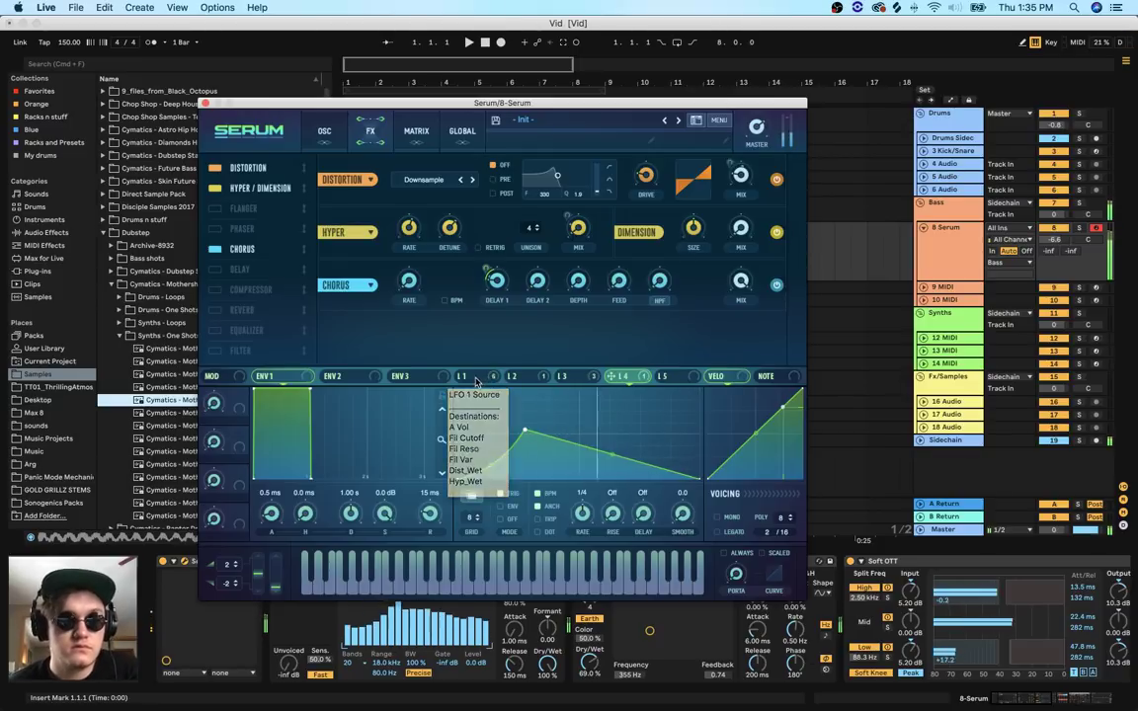
{"action": "left_click_drag", "start_coordinate": [524, 430], "coordinate": [534, 417]}
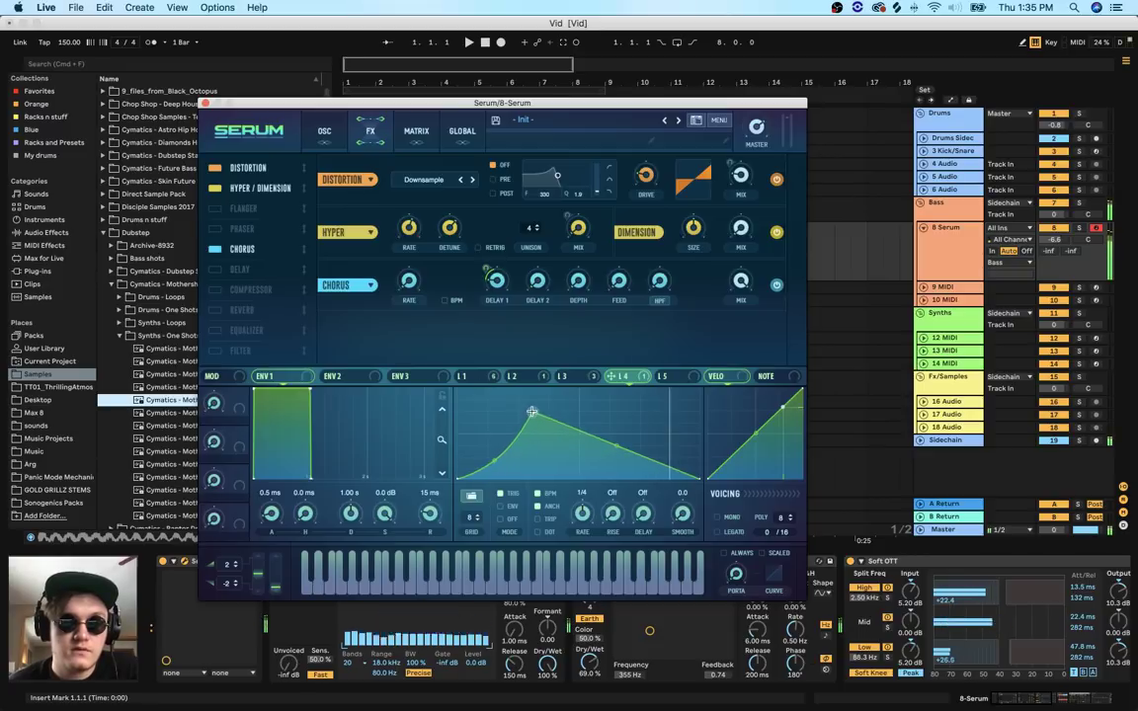
{"action": "double_click", "coordinate": [628, 466]}
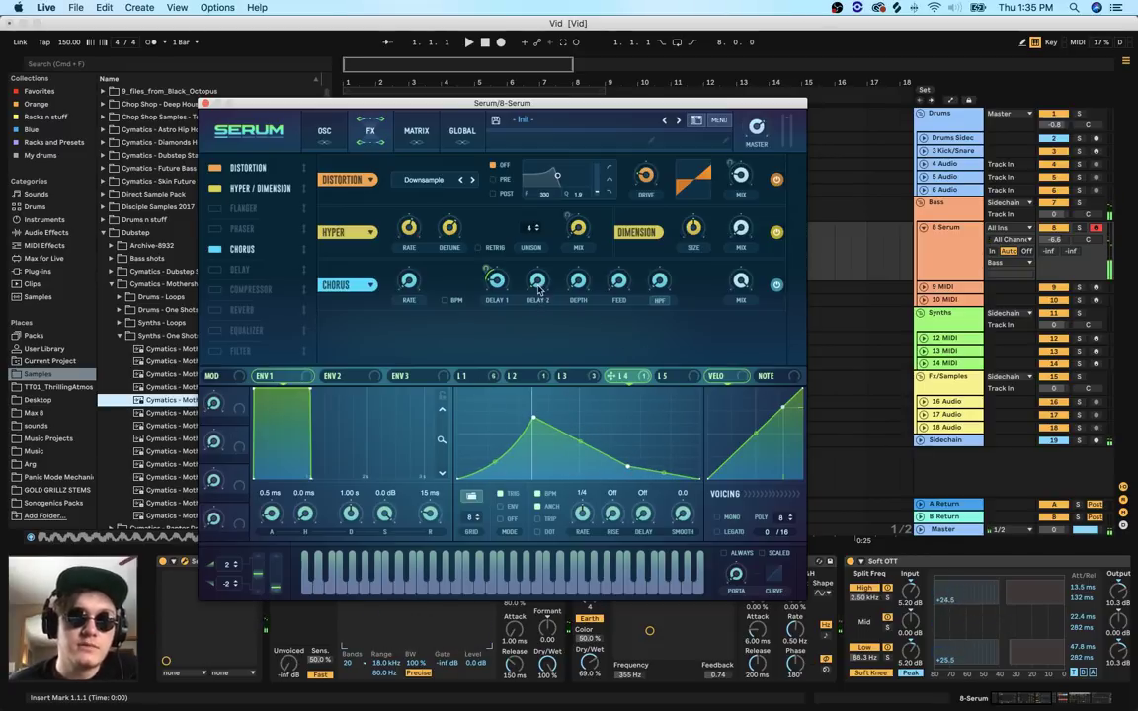
{"action": "left_click_drag", "start_coordinate": [539, 285], "coordinate": [610, 261]}
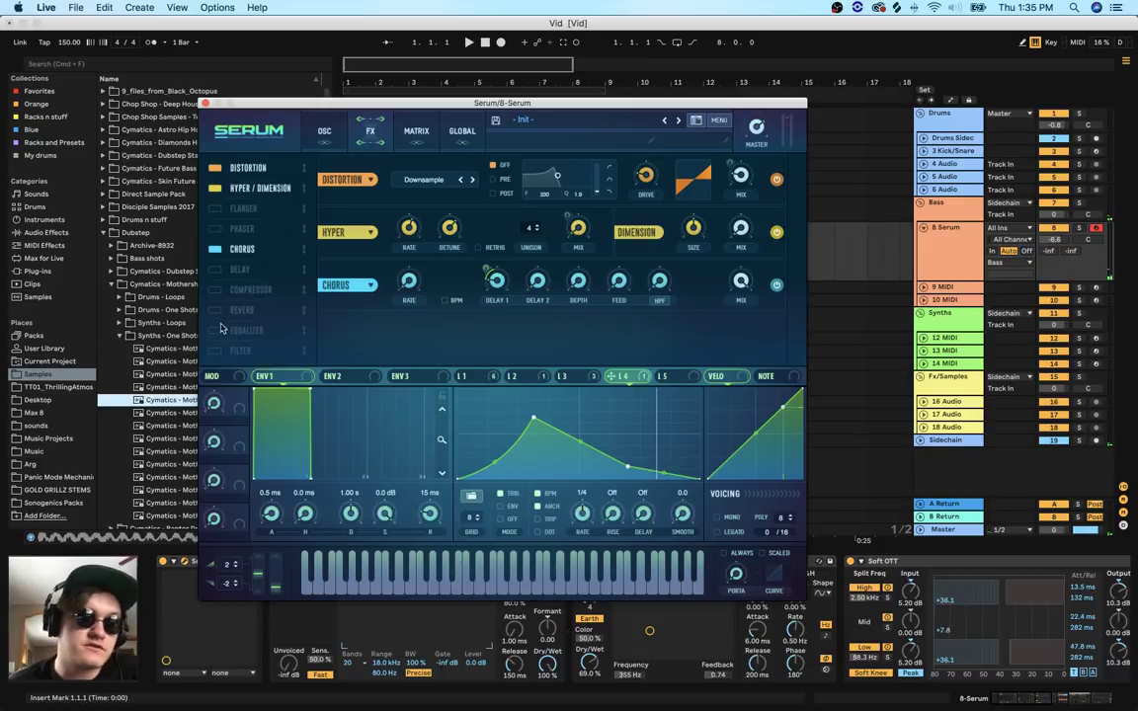
Enable the filter effect, place it ahead of the reverb, and set its type to Cmb - from the Flanges category
{"action": "left_click_drag", "start_coordinate": [216, 353], "coordinate": [221, 273]}
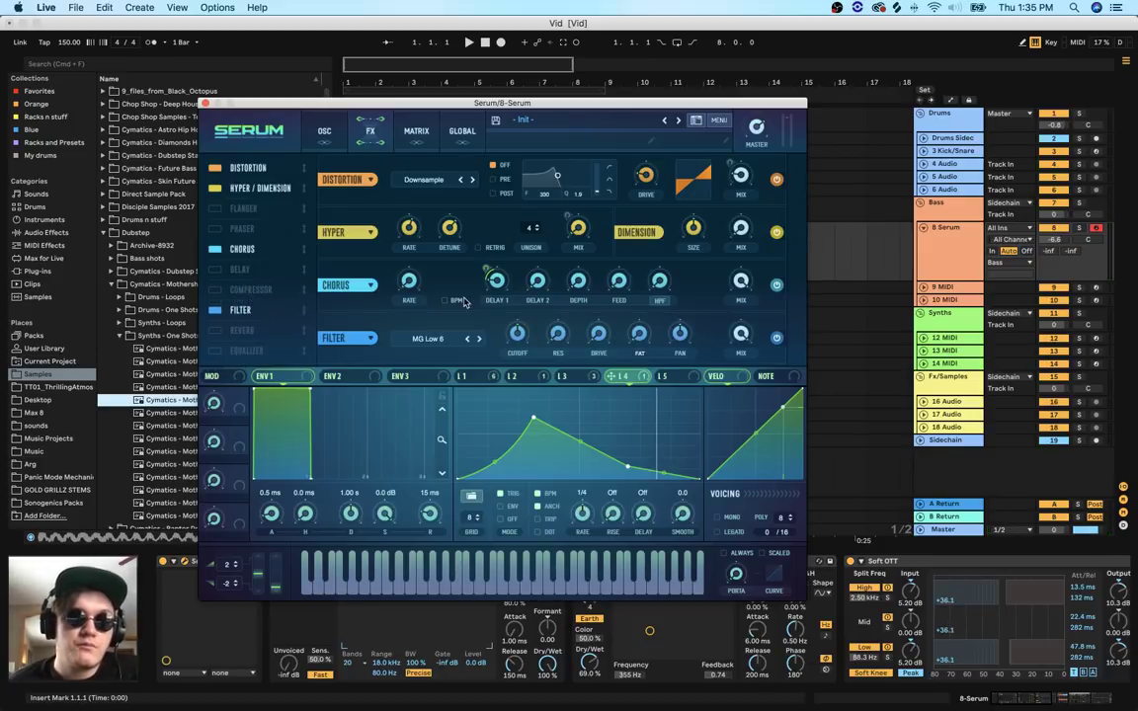
{"action": "left_click", "coordinate": [424, 341]}
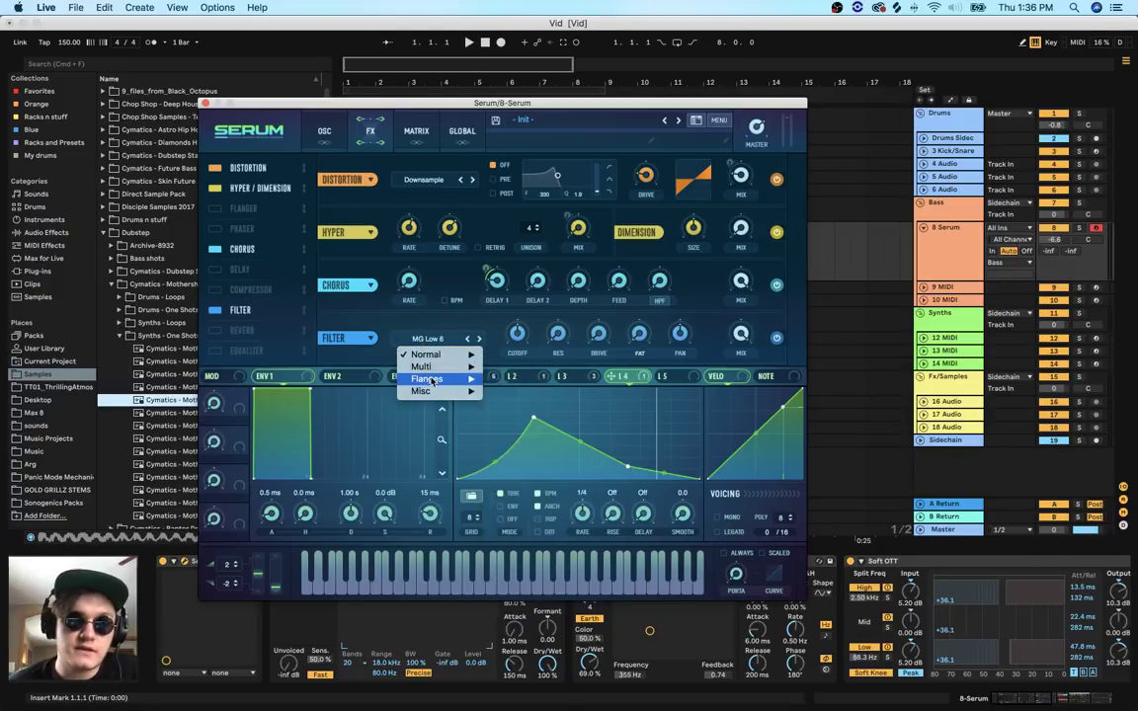
{"action": "mouse_move", "coordinate": [430, 381]}
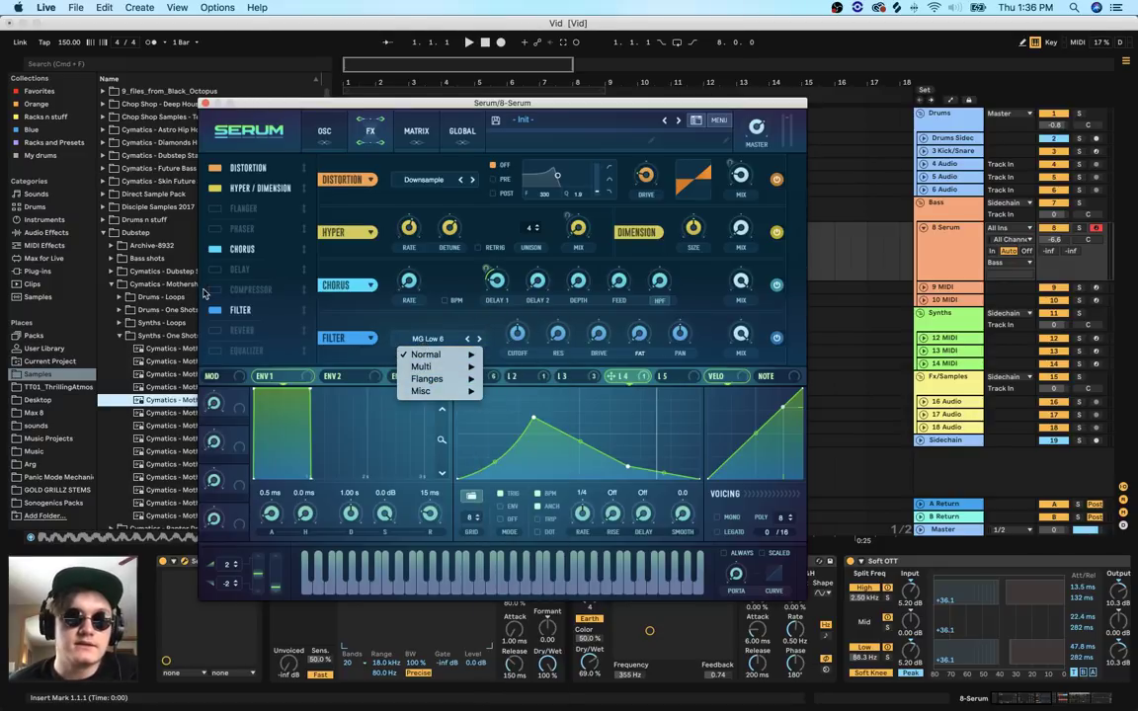
{"action": "left_click", "coordinate": [336, 329]}
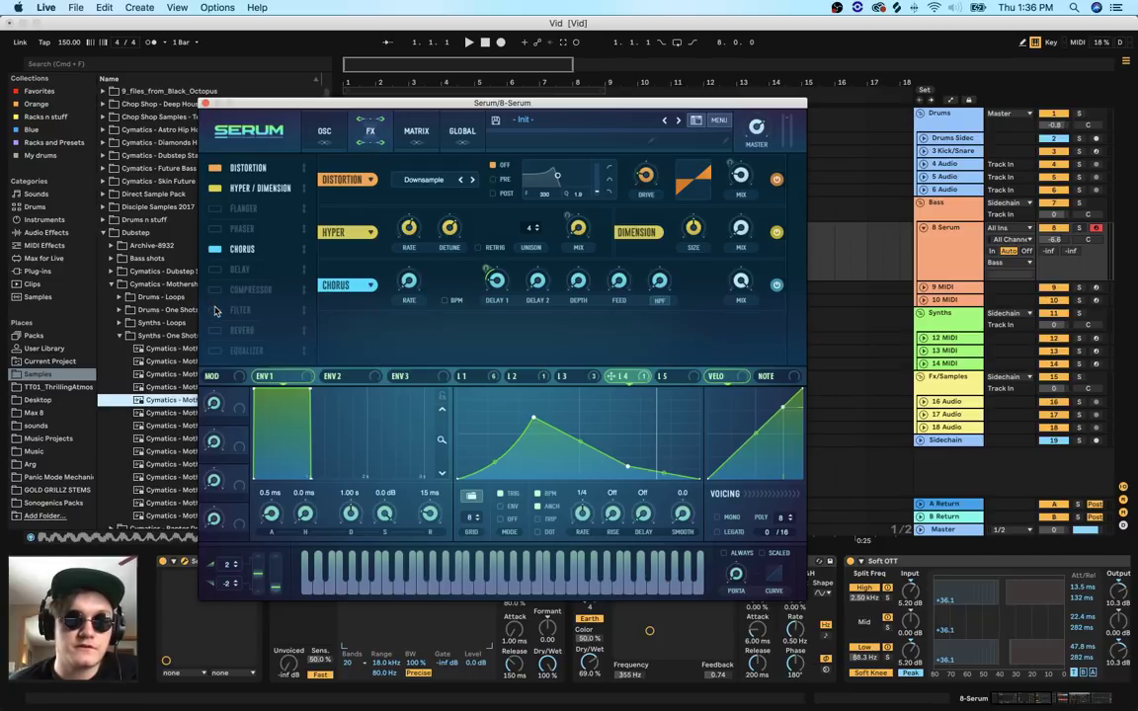
{"action": "left_click", "coordinate": [372, 339]}
{"action": "left_click", "coordinate": [374, 342]}
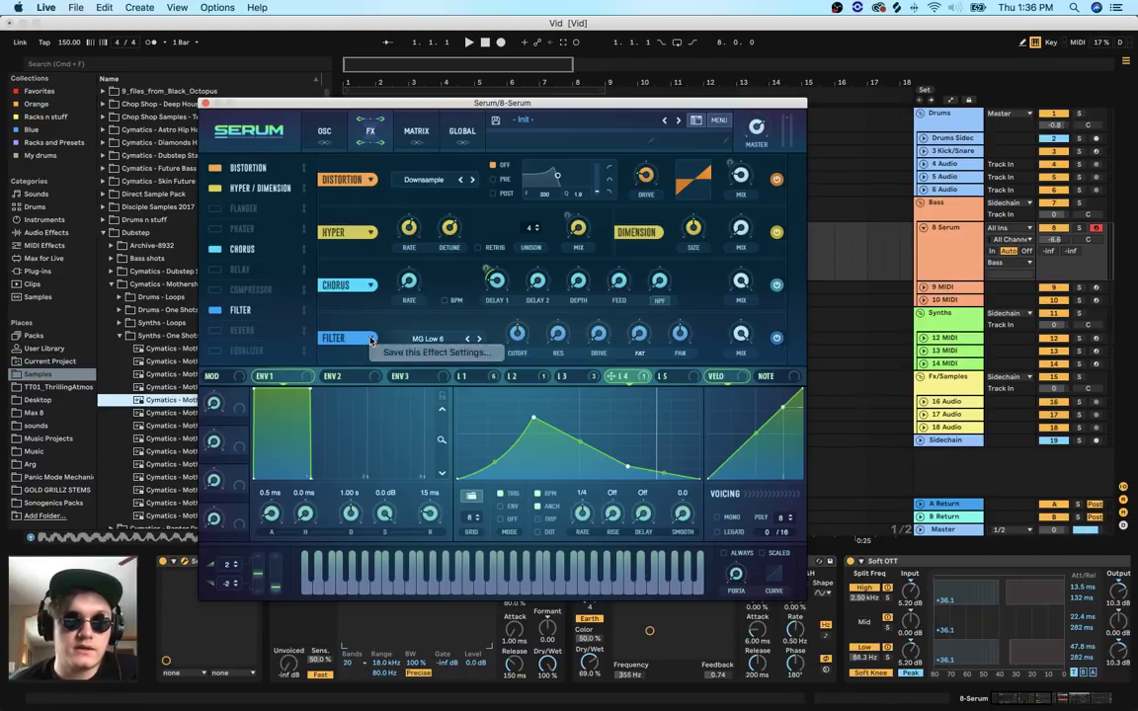
{"action": "left_click", "coordinate": [423, 339]}
{"action": "mouse_move", "coordinate": [442, 384]}
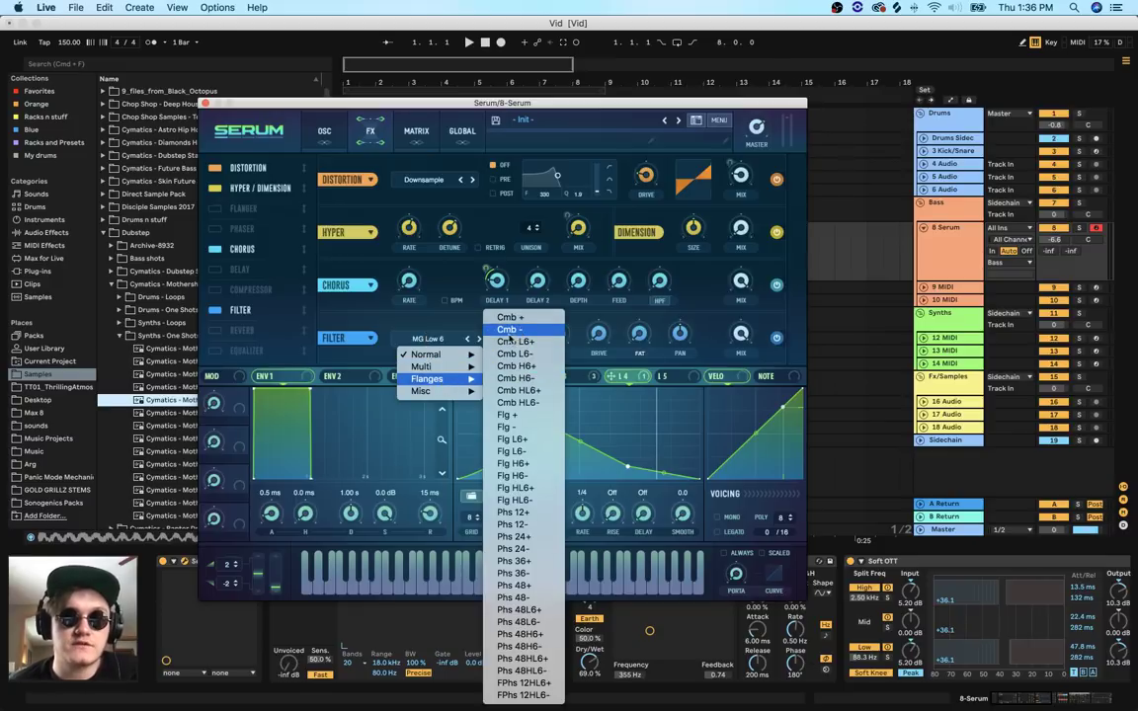
{"action": "left_click", "coordinate": [507, 330]}
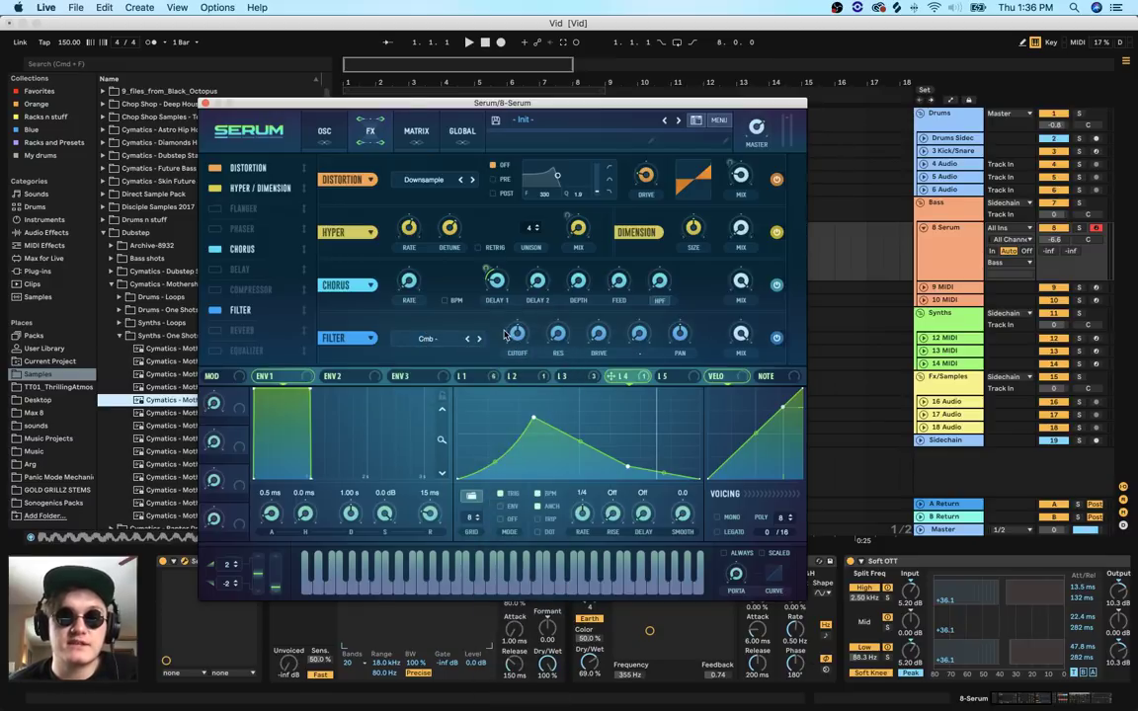
Modulate the filter effect's resonance with LFO 1 and adjust the modulation depth
{"action": "left_click_drag", "start_coordinate": [507, 334], "coordinate": [507, 344]}
{"action": "left_click", "coordinate": [510, 377]}
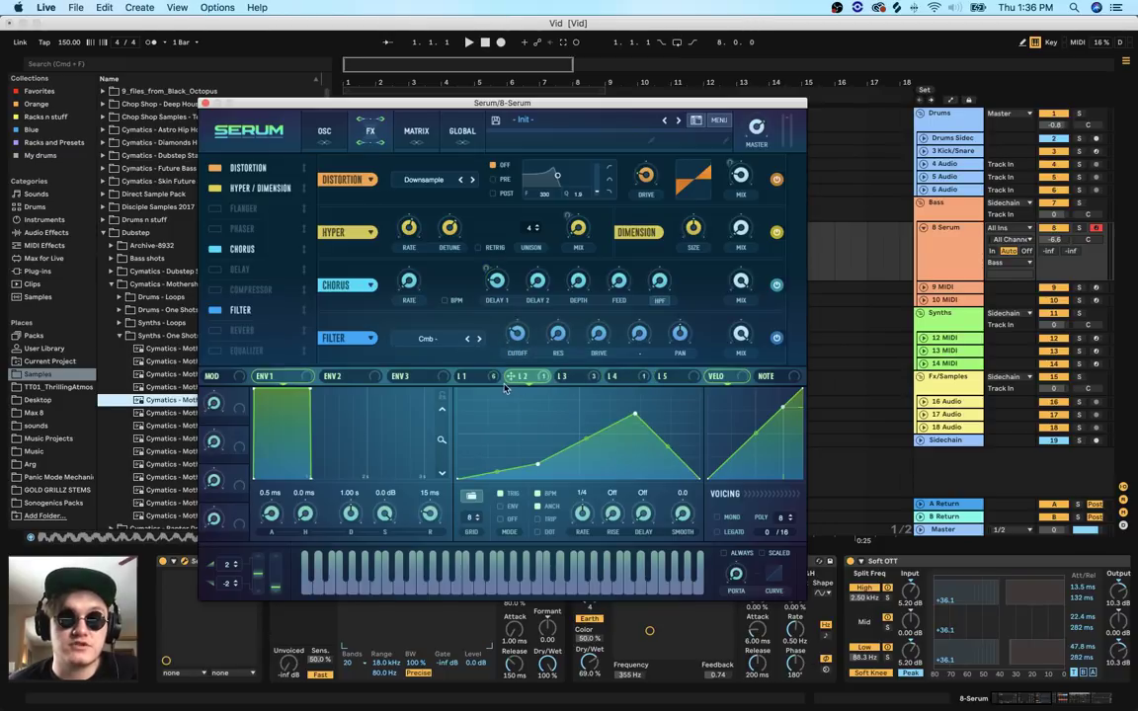
{"action": "left_click", "coordinate": [498, 382]}
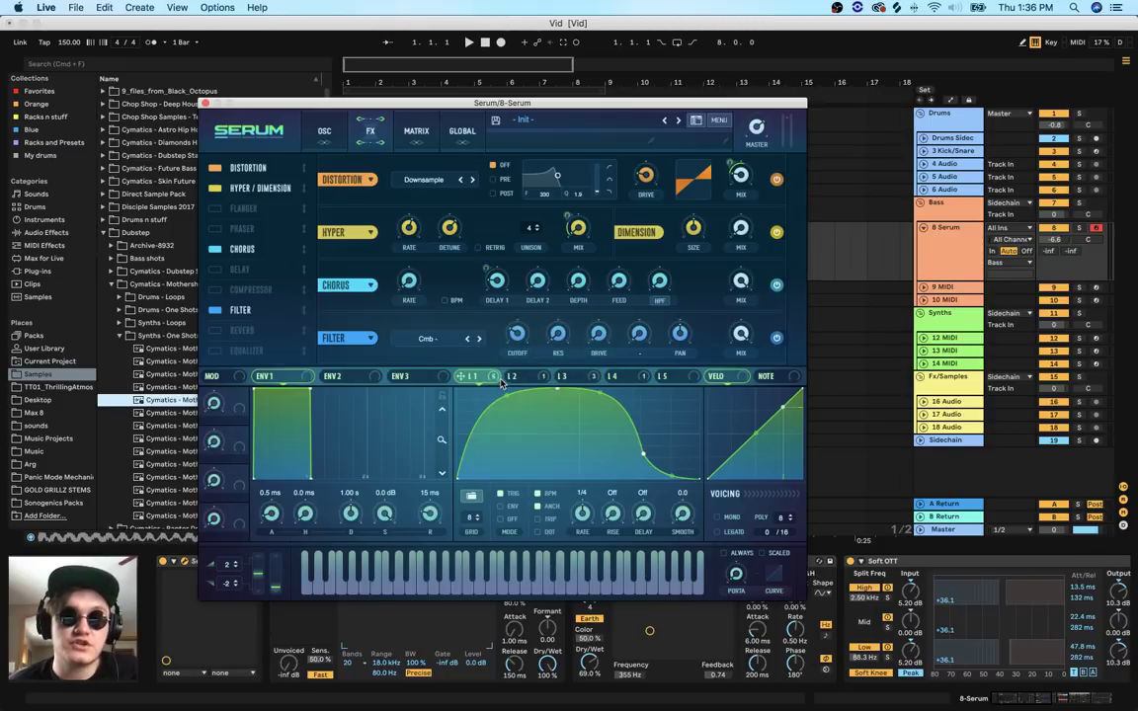
{"action": "mouse_move", "coordinate": [516, 337]}
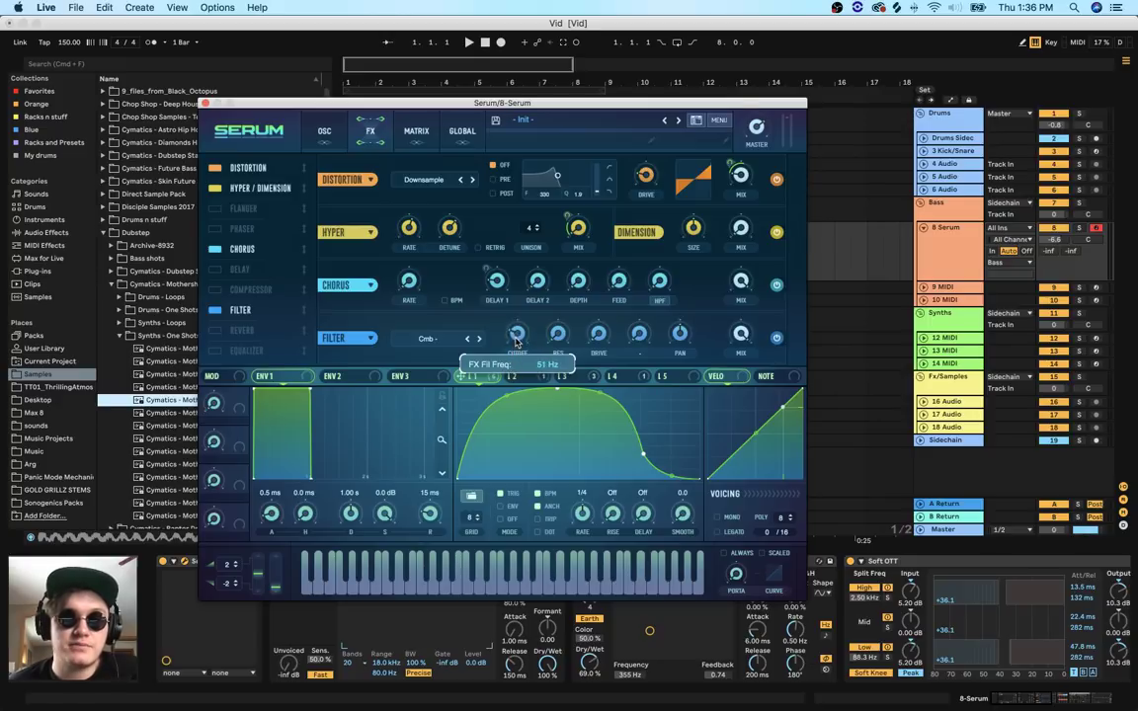
{"action": "left_click_drag", "start_coordinate": [515, 339], "coordinate": [512, 342]}
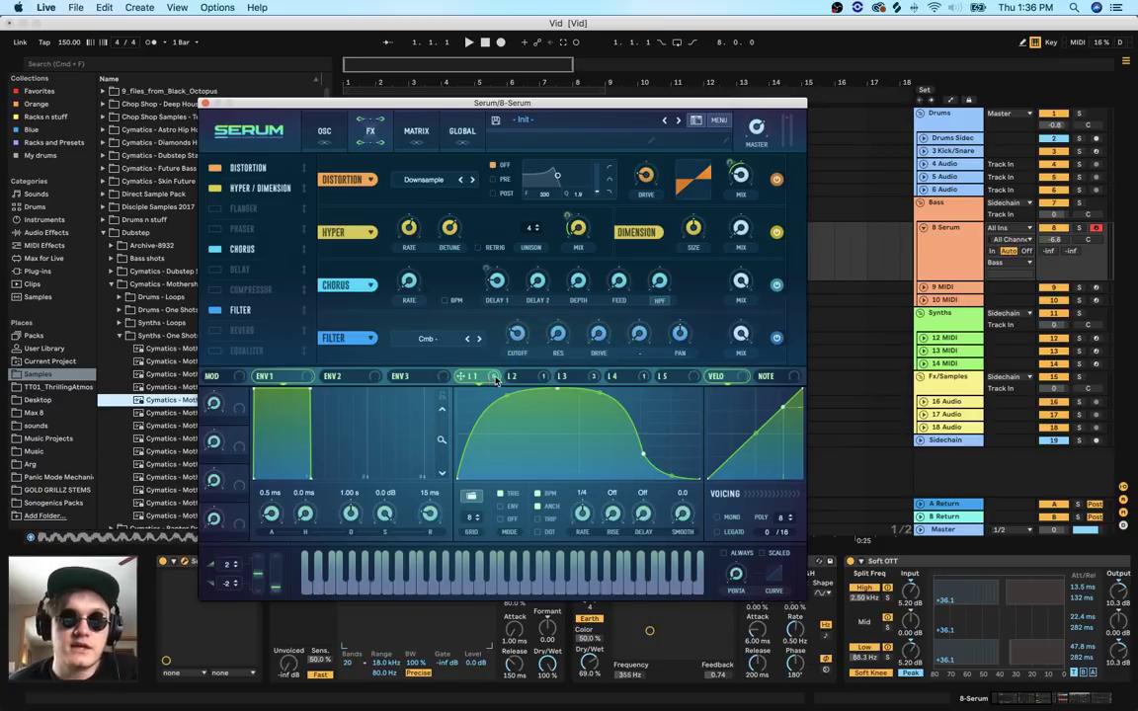
{"action": "left_click_drag", "start_coordinate": [497, 377], "coordinate": [549, 333]}
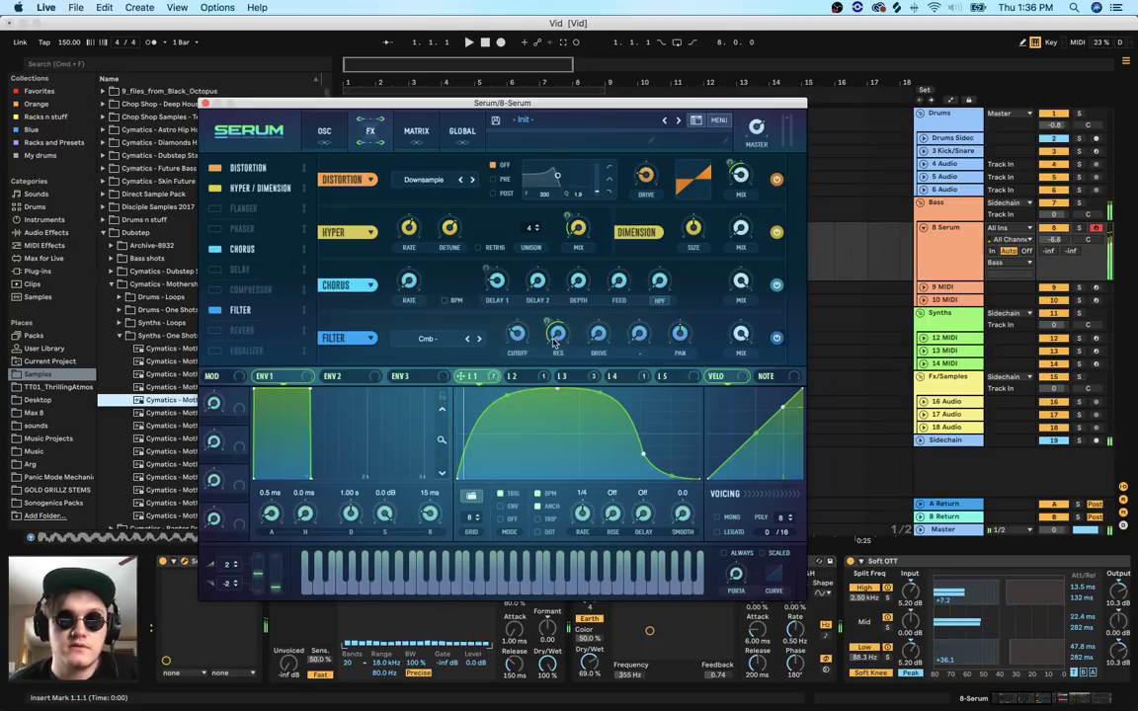
{"action": "left_click_drag", "start_coordinate": [549, 322], "coordinate": [555, 340]}
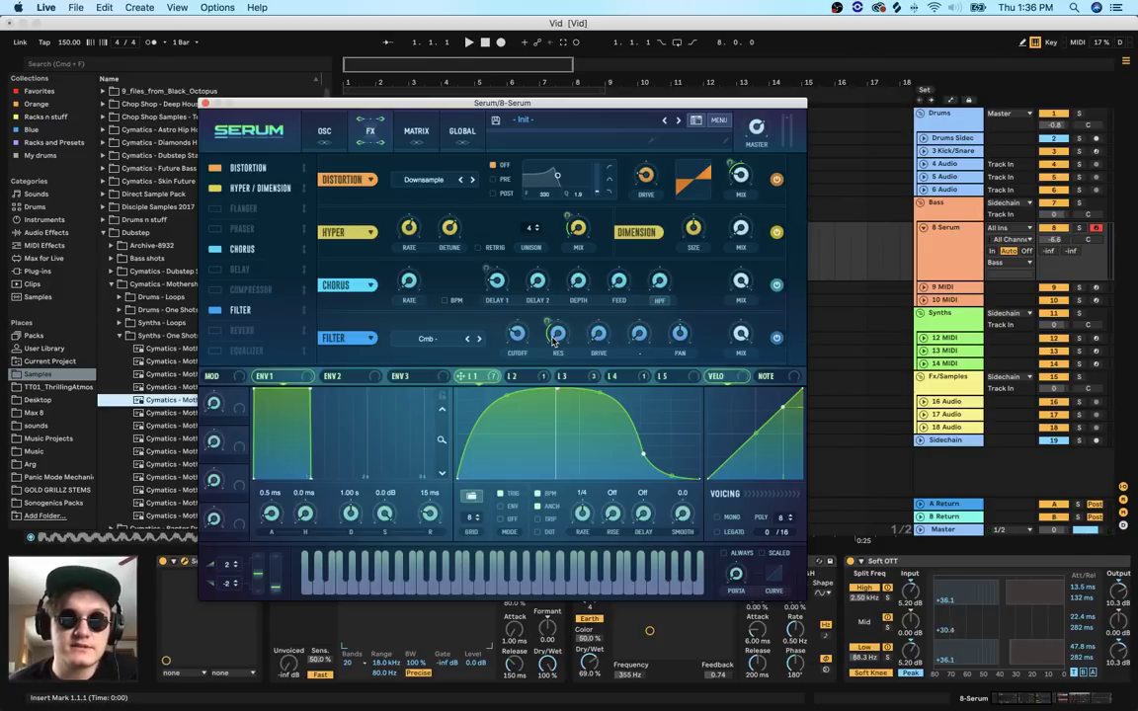
{"action": "left_click_drag", "start_coordinate": [556, 340], "coordinate": [559, 334]}
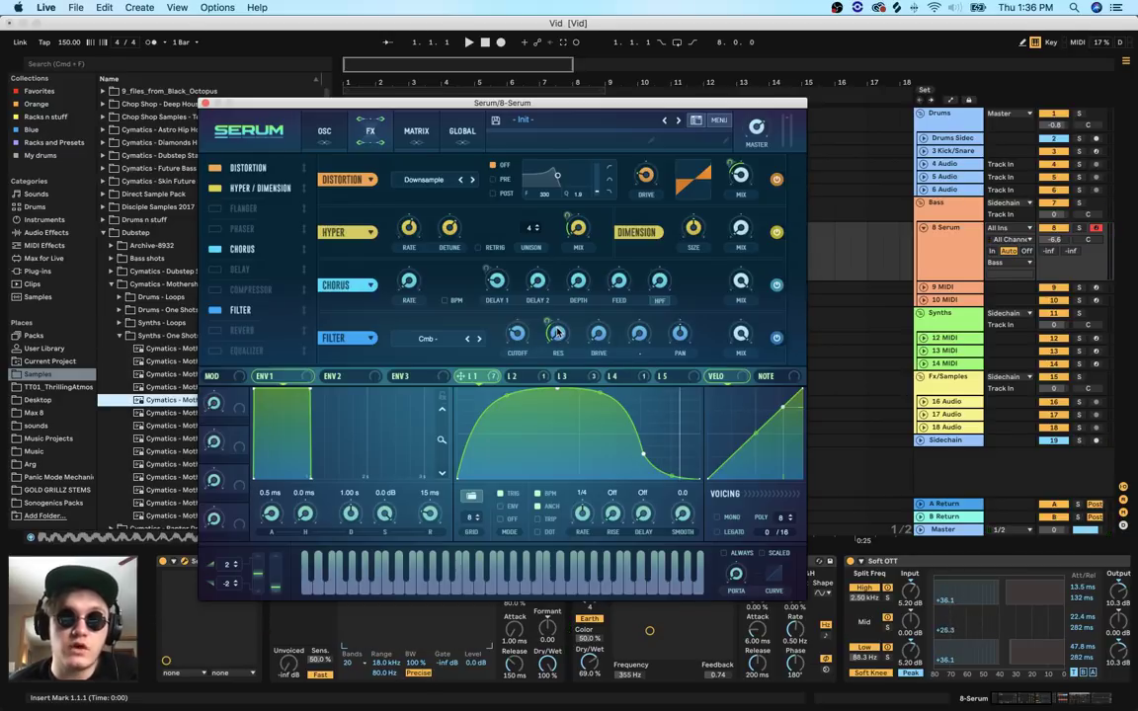
{"action": "left_click", "coordinate": [777, 339]}
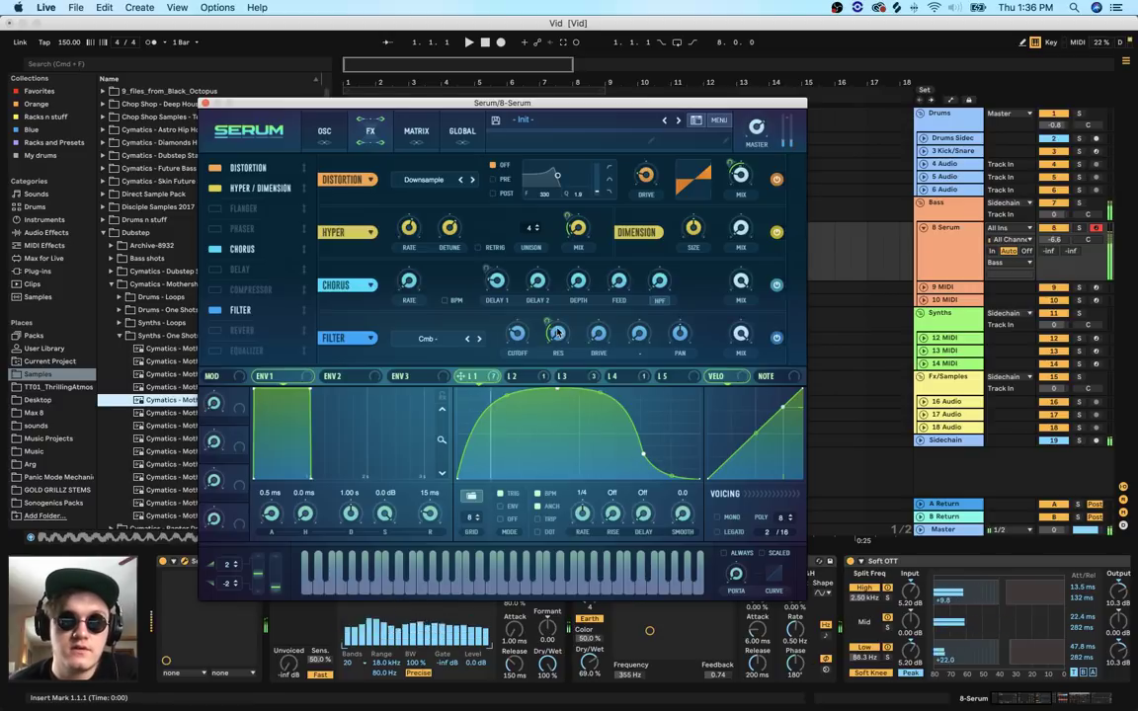
{"action": "left_click_drag", "start_coordinate": [548, 324], "coordinate": [553, 333]}
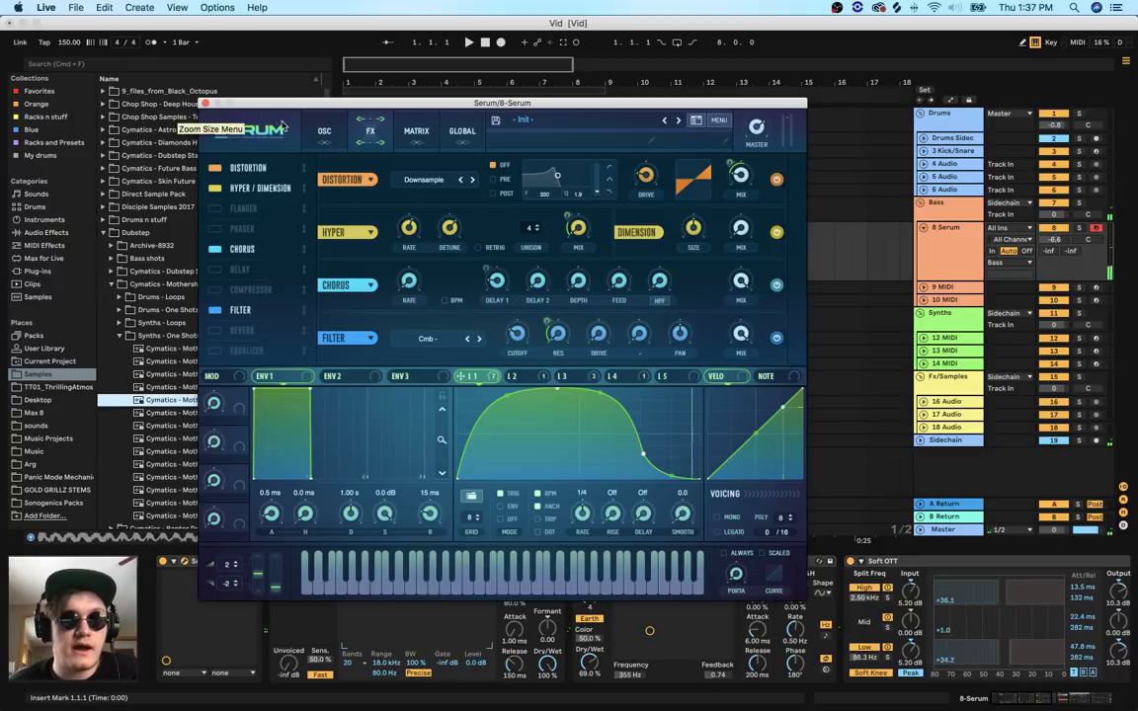
Close the Serum window and group all the audio effects after Serum, Vocoder through EQ Eight, into one Audio Effect Rack
{"action": "left_click", "coordinate": [314, 127]}
{"action": "left_click", "coordinate": [204, 103]}
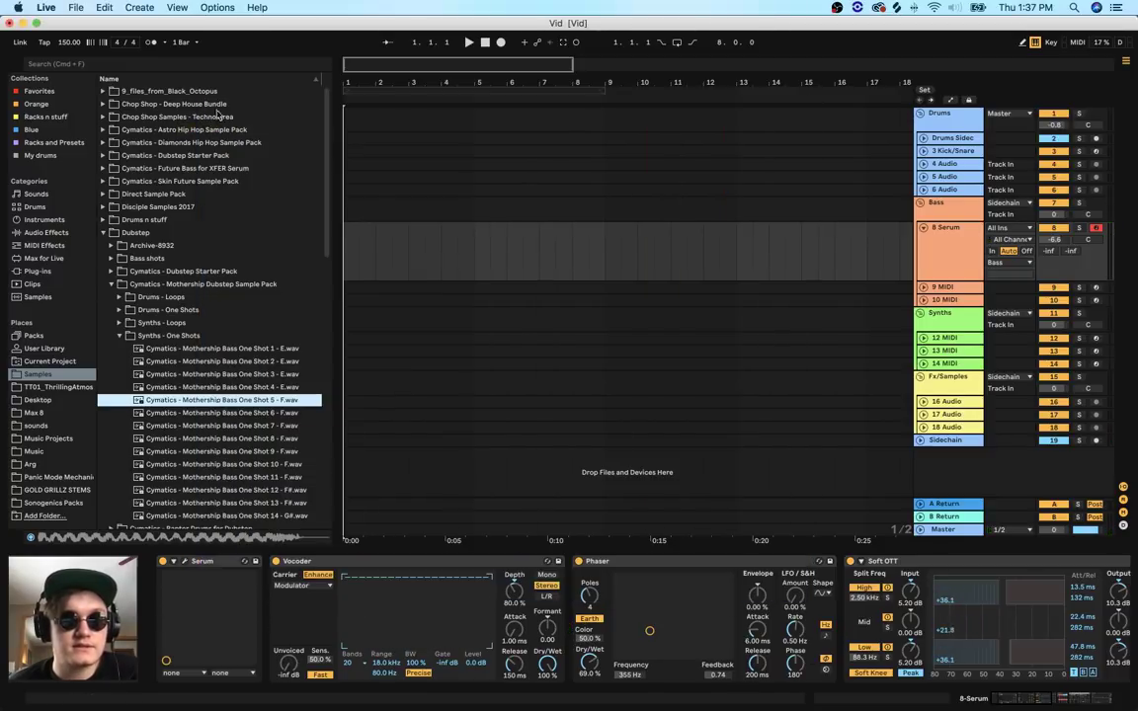
{"action": "scroll", "coordinate": [707, 624], "scroll_direction": "right", "scroll_amount": 5}
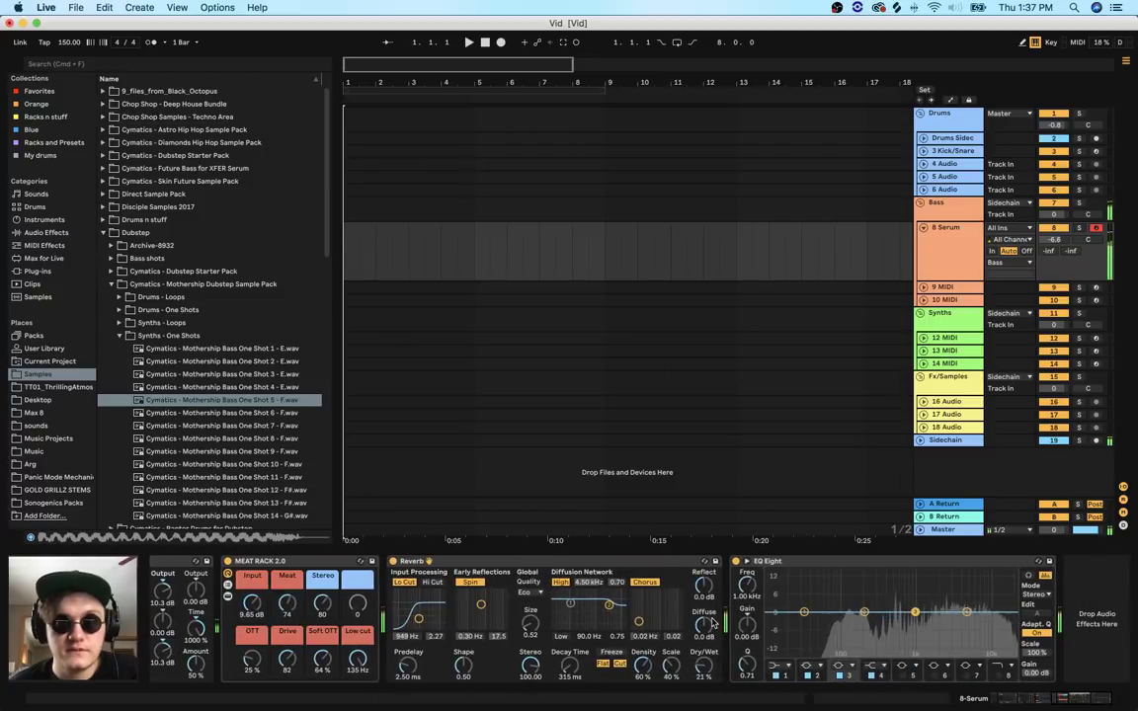
{"action": "scroll", "coordinate": [919, 607], "scroll_direction": "left", "scroll_amount": 10}
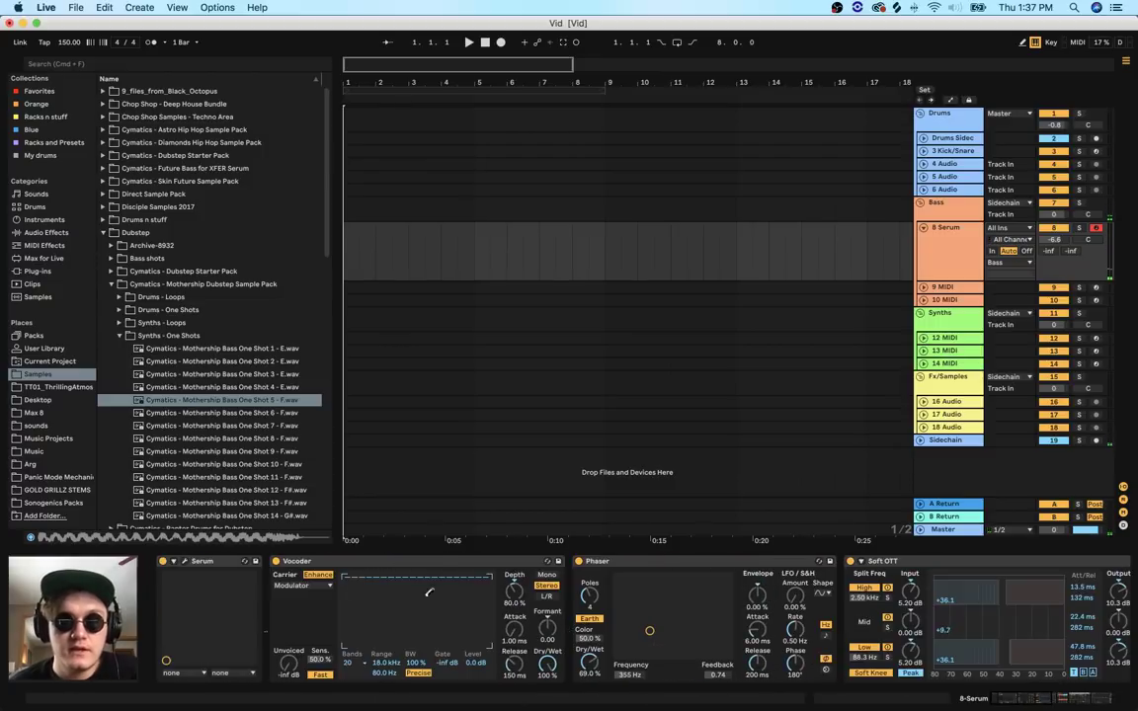
{"action": "left_click", "coordinate": [328, 563]}
{"action": "scroll", "coordinate": [327, 568], "scroll_direction": "right", "scroll_amount": 8}
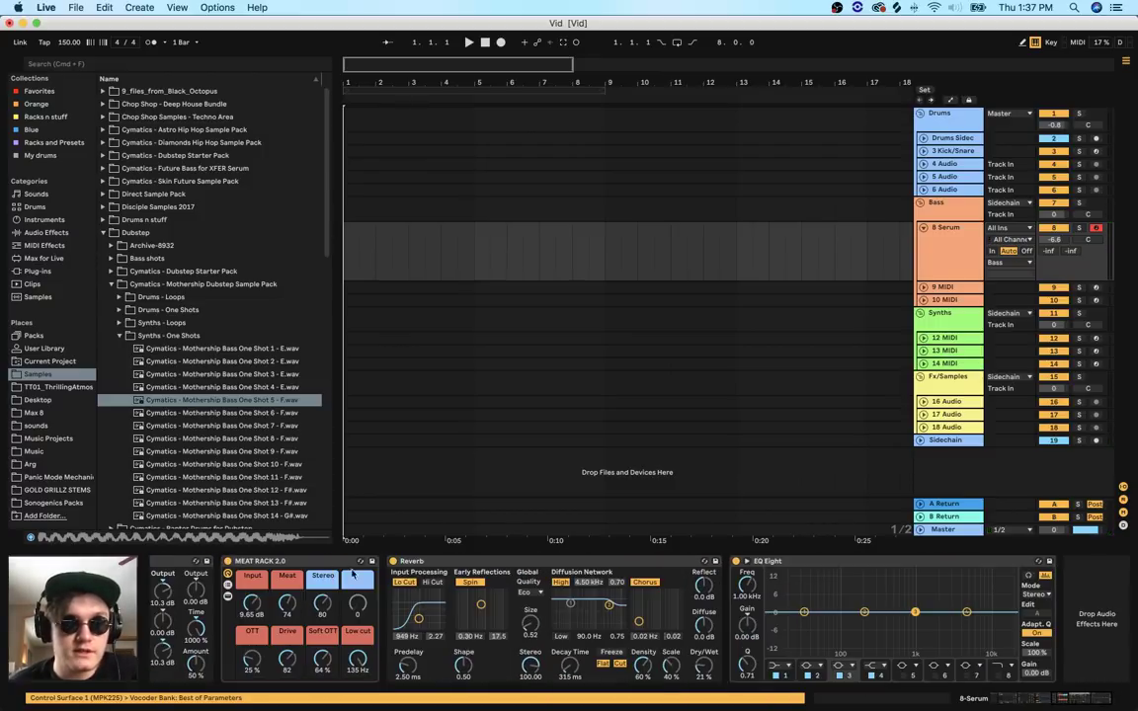
{"action": "scroll", "coordinate": [652, 593], "scroll_direction": "left", "scroll_amount": 8}
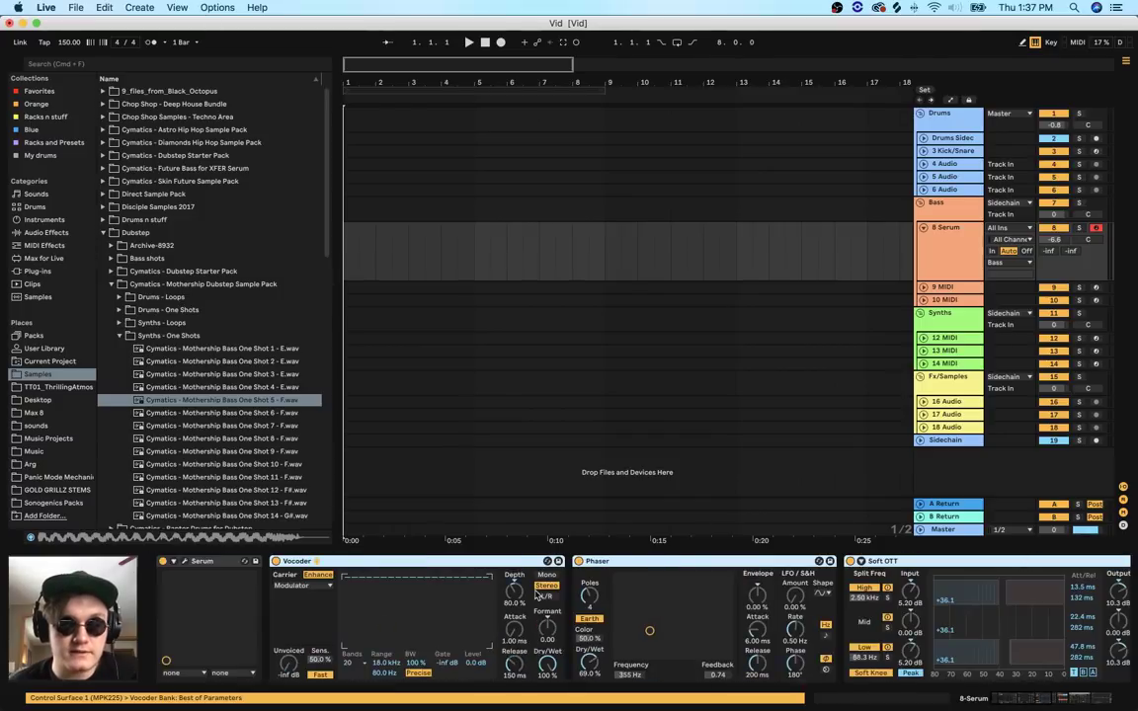
{"action": "scroll", "coordinate": [539, 593], "scroll_direction": "right", "scroll_amount": 8}
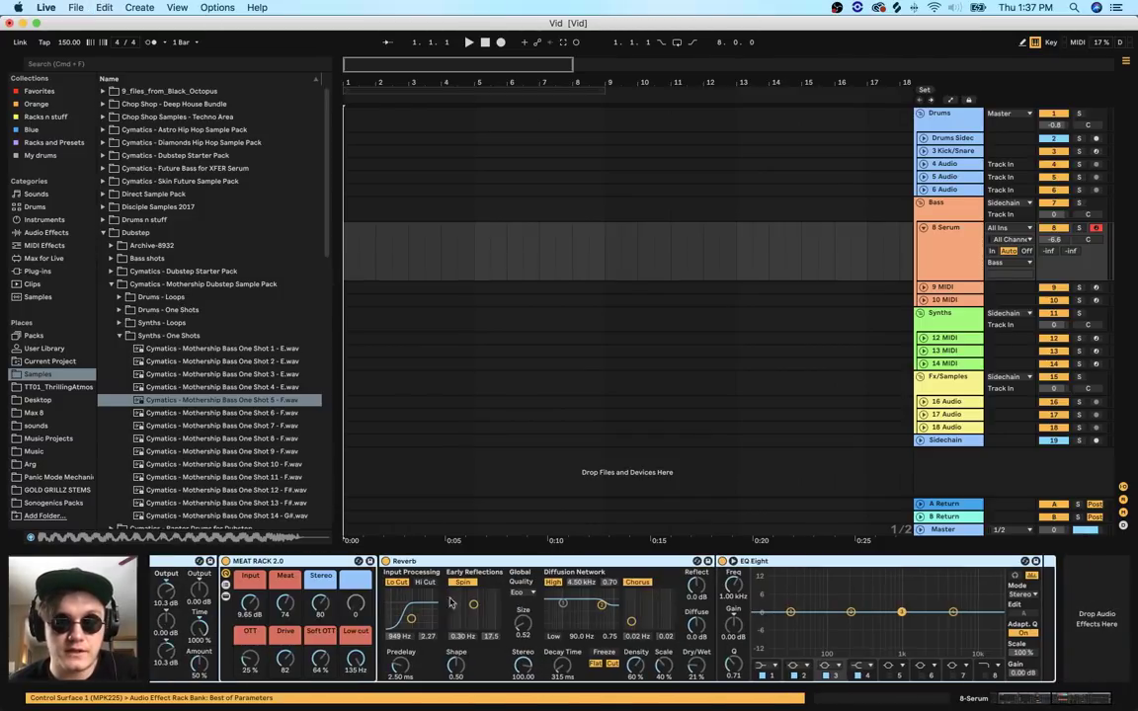
{"action": "scroll", "coordinate": [509, 588], "scroll_direction": "left", "scroll_amount": 8}
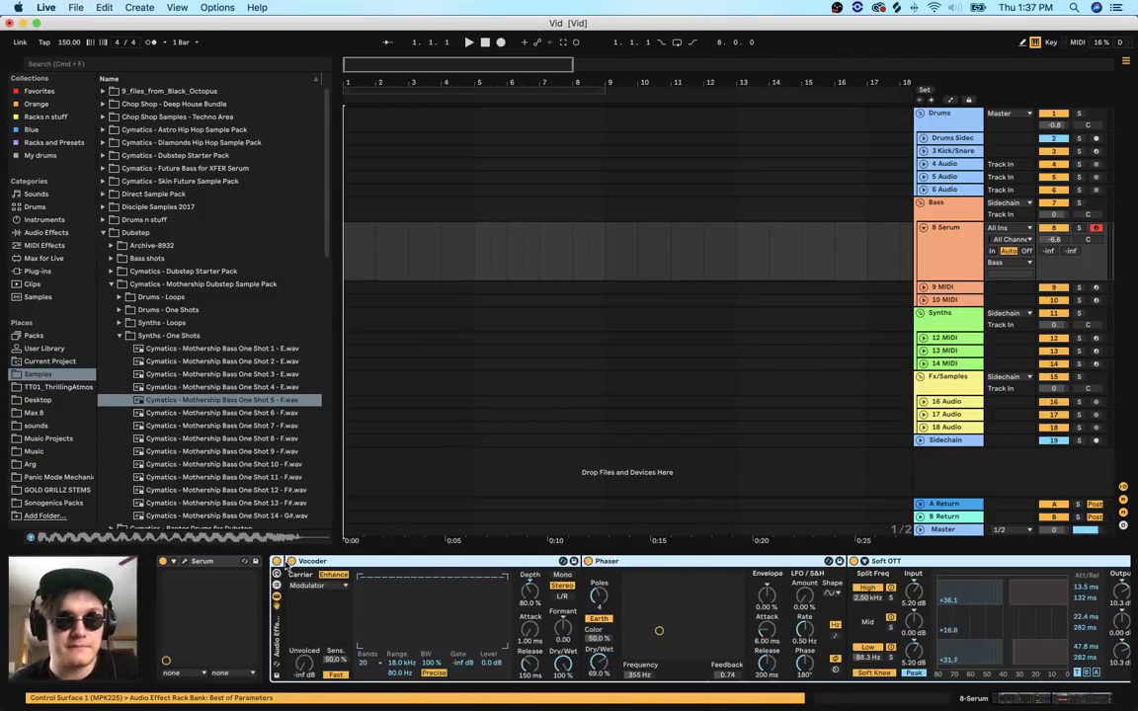
{"action": "scroll", "coordinate": [444, 593], "scroll_direction": "right", "scroll_amount": 8}
{"action": "scroll", "coordinate": [511, 578], "scroll_direction": "left", "scroll_amount": 8}
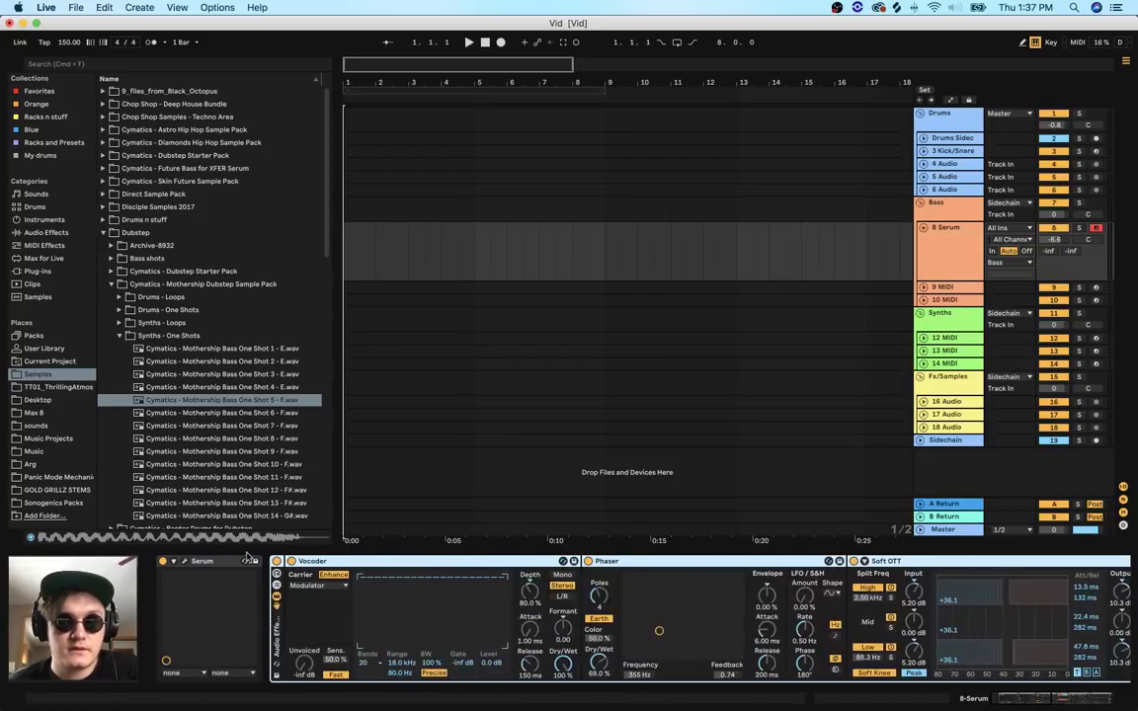
Bypass and re-enable the whole effect rack and the Vocoder individually to compare the bass sound
{"action": "left_click", "coordinate": [278, 562]}
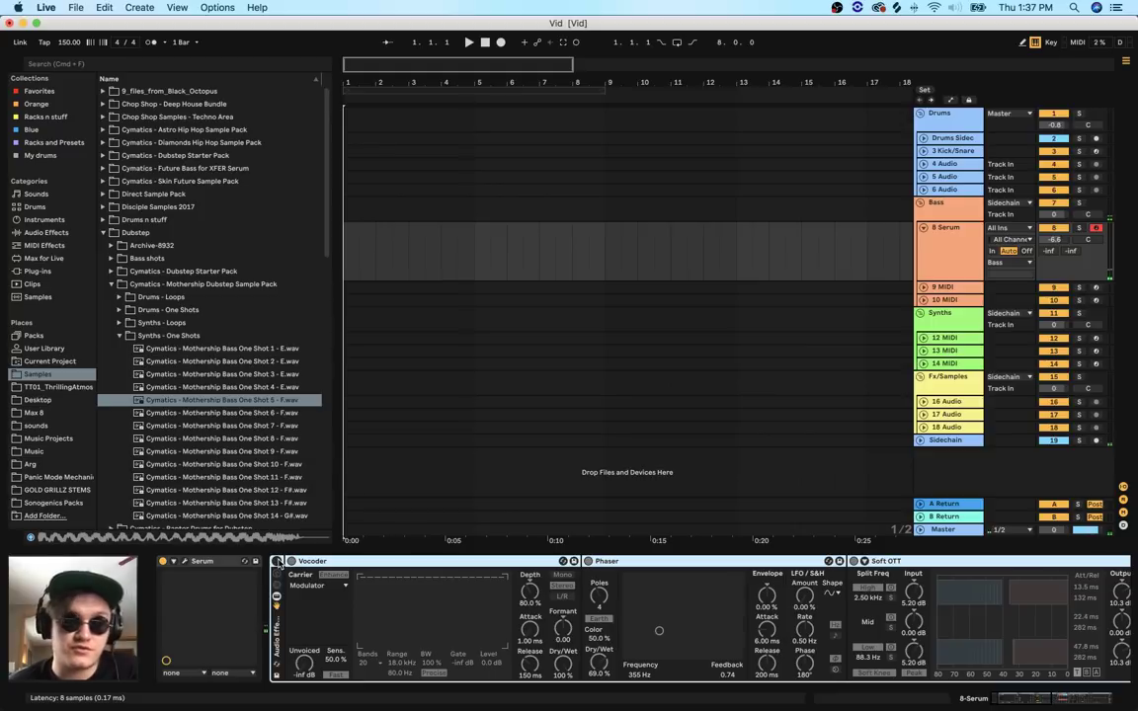
{"action": "left_click", "coordinate": [278, 562]}
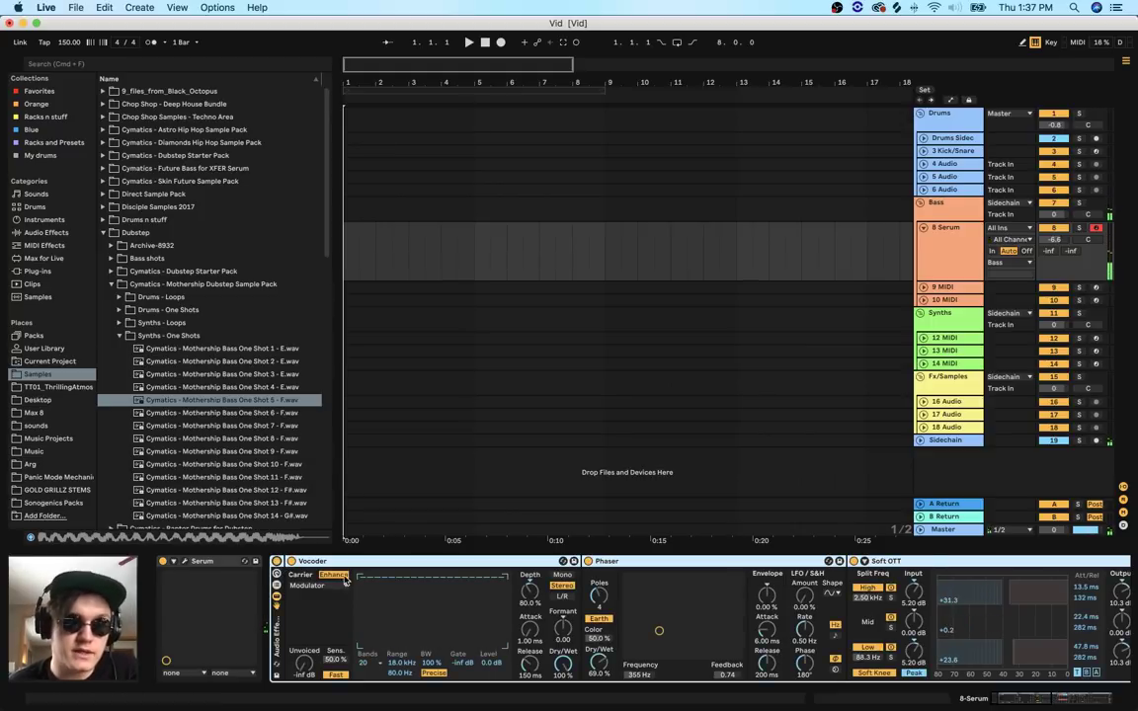
{"action": "left_click", "coordinate": [291, 562]}
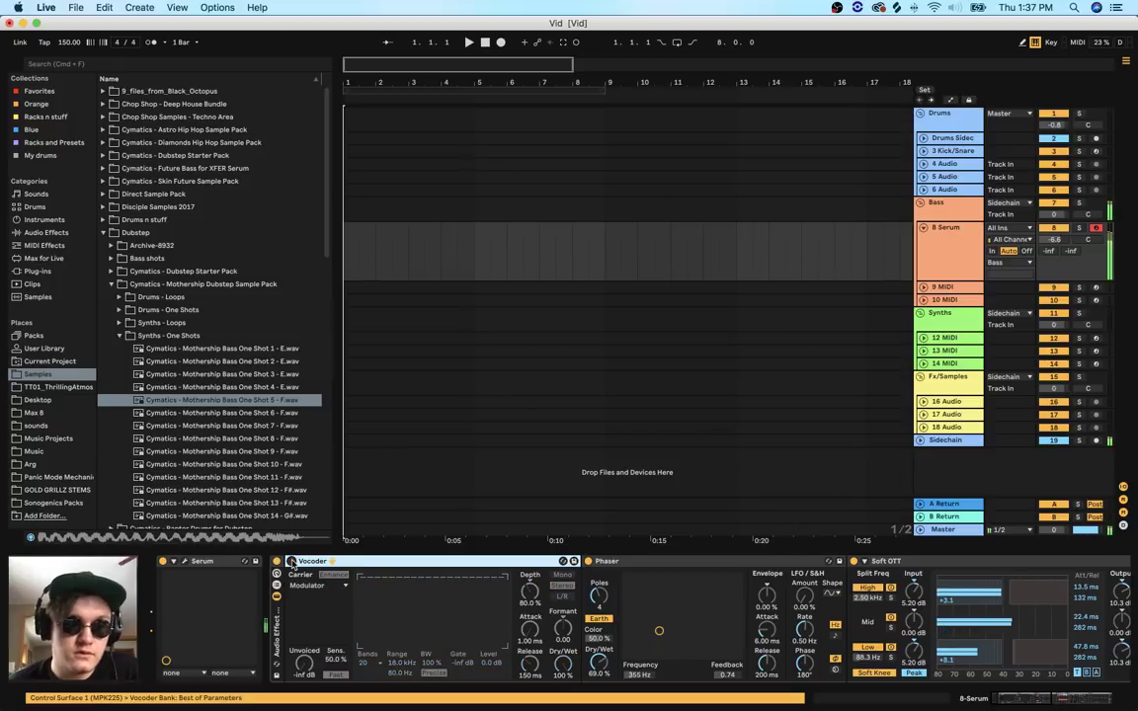
{"action": "left_click", "coordinate": [302, 561]}
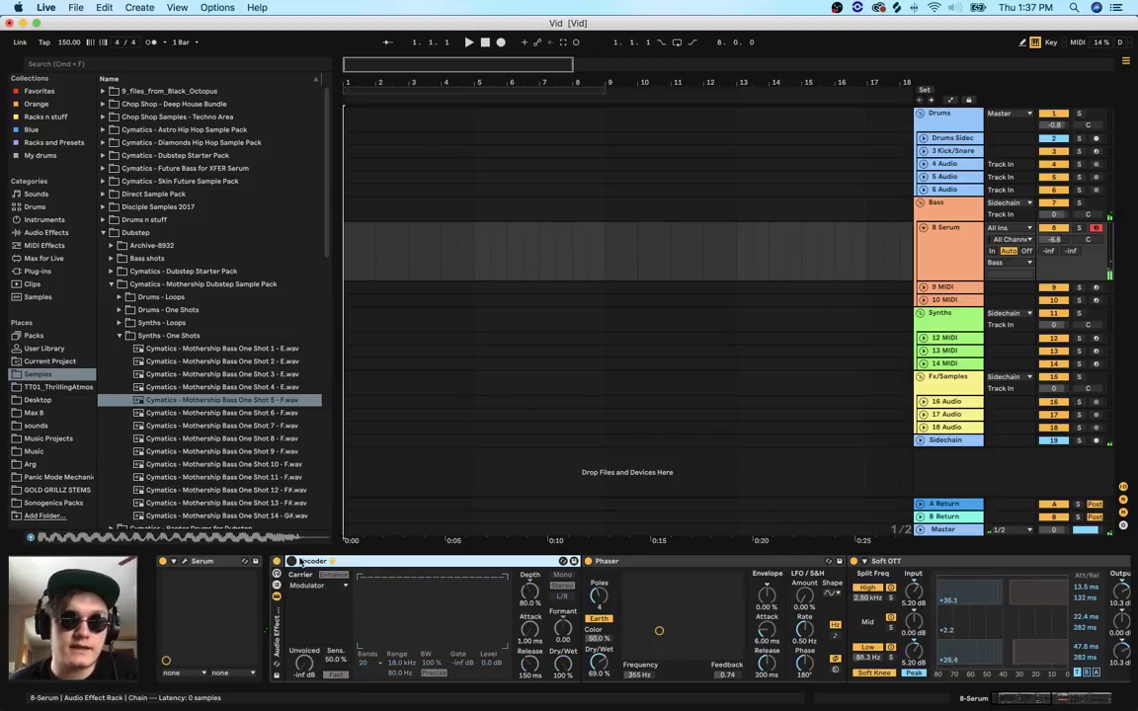
{"action": "left_click", "coordinate": [292, 562]}
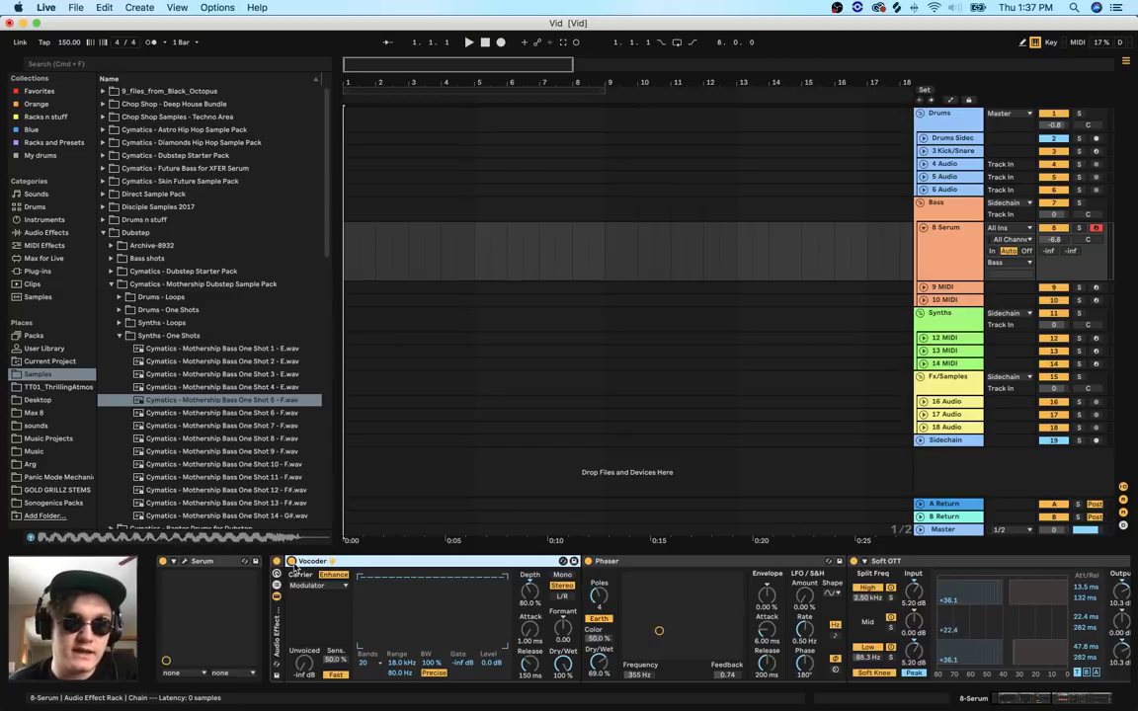
Set the Vocoder's depth to 75% and reset its formant to 0.00
{"action": "left_click_drag", "start_coordinate": [530, 596], "coordinate": [530, 539]}
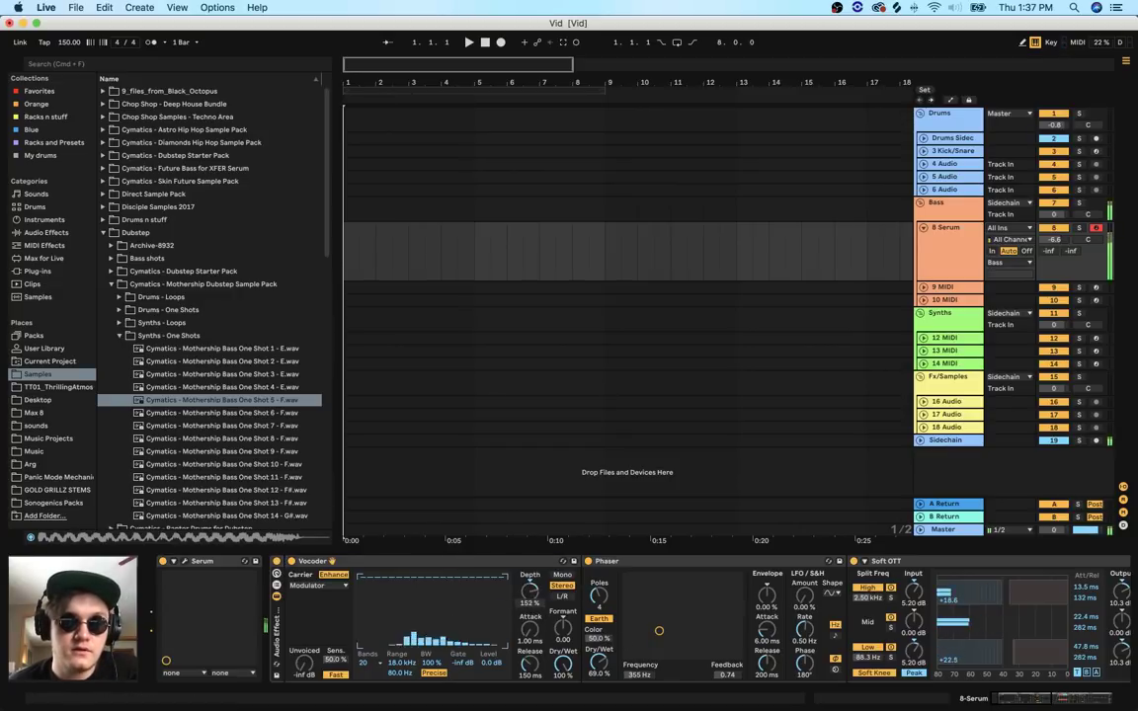
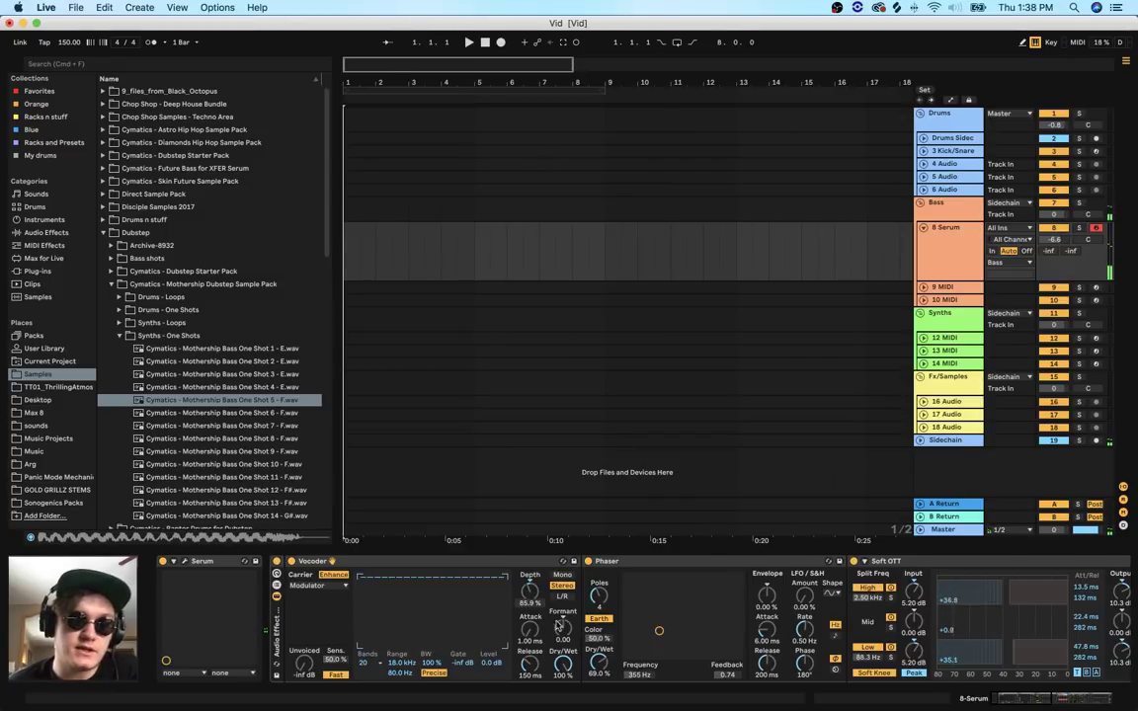
{"action": "left_click_drag", "start_coordinate": [535, 594], "coordinate": [562, 628]}
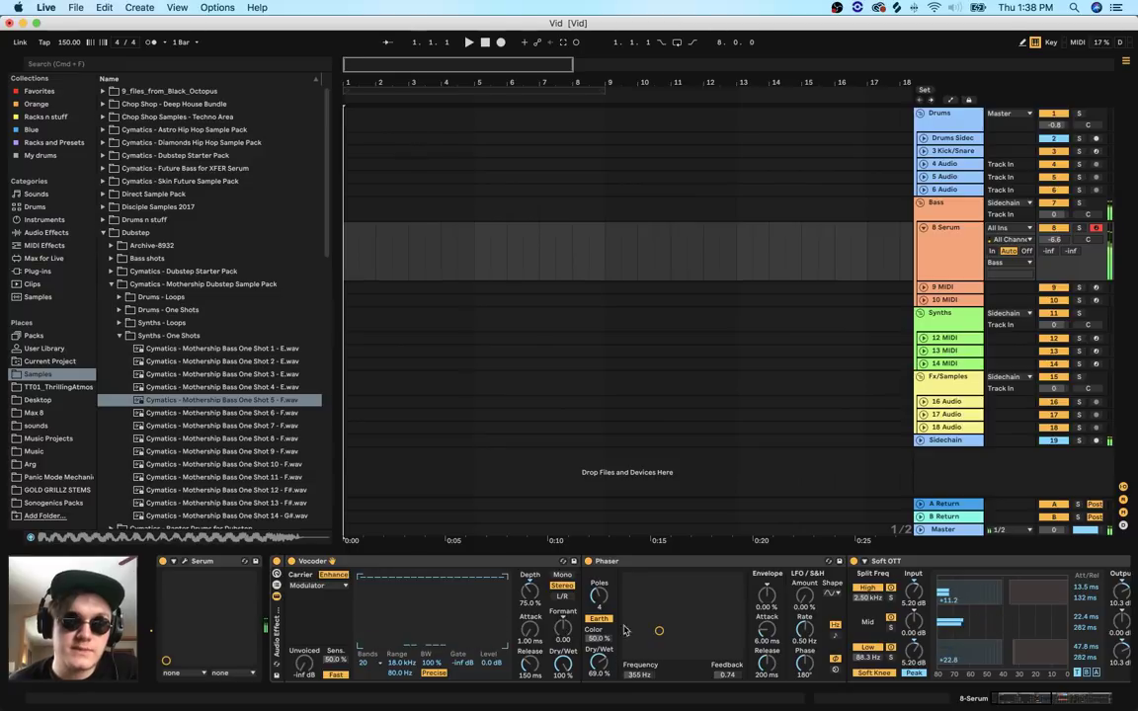
{"action": "double_click", "coordinate": [562, 629]}
Set the Phaser's frequency to 481 Hz, its dry/wet to 56.3% and its envelope amount to 36.5%
{"action": "scroll", "coordinate": [338, 630], "scroll_direction": "right", "scroll_amount": 5}
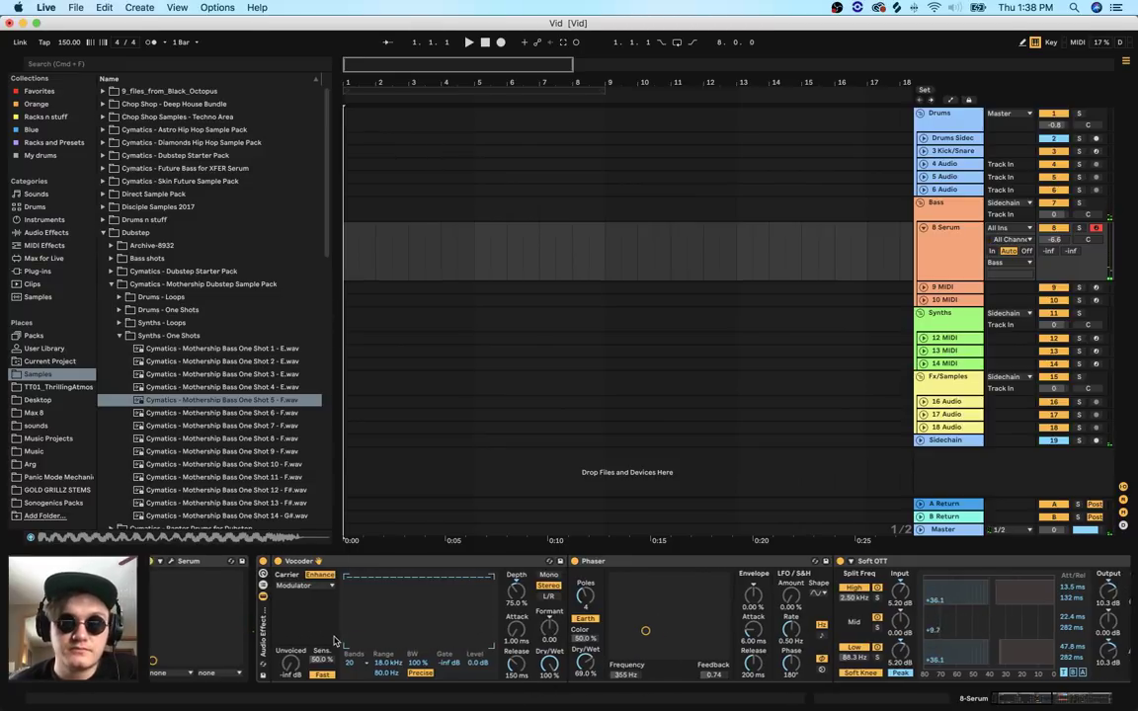
{"action": "scroll", "coordinate": [338, 630], "scroll_direction": "right", "scroll_amount": 2}
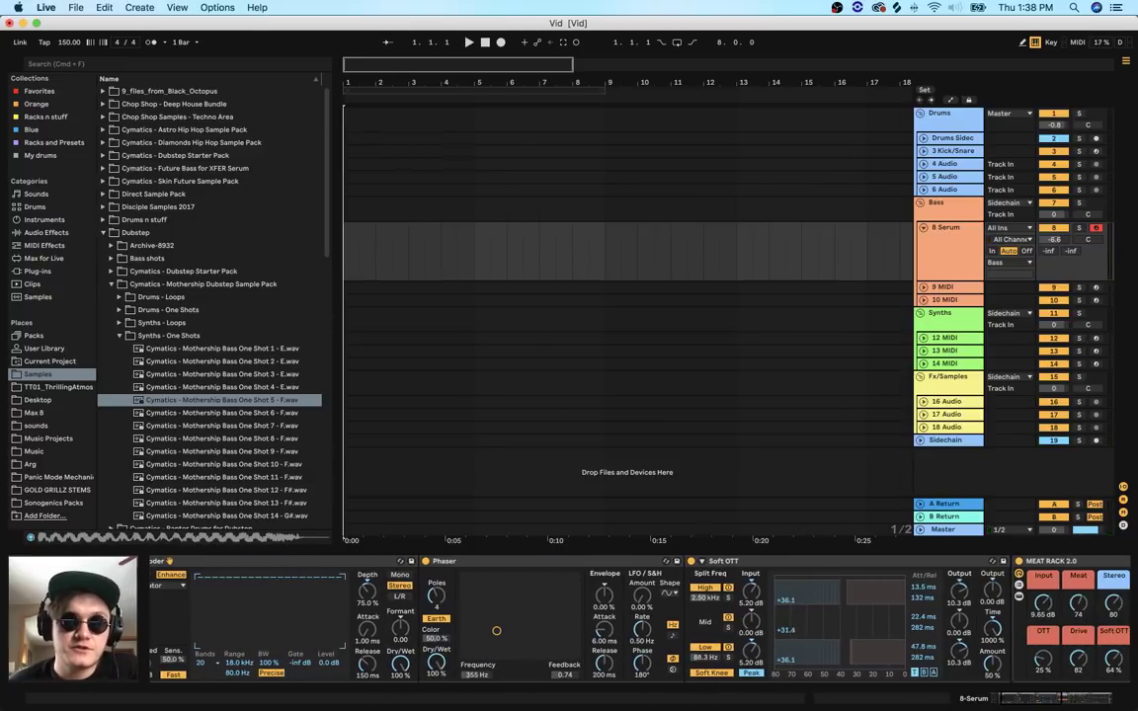
{"action": "mouse_move", "coordinate": [499, 637]}
{"action": "left_mouse_down"}
{"action": "mouse_move", "coordinate": [504, 617]}
{"action": "mouse_move", "coordinate": [531, 605]}
{"action": "mouse_move", "coordinate": [514, 642]}
{"action": "mouse_move", "coordinate": [503, 631]}
{"action": "left_mouse_up"}
{"action": "left_click_drag", "start_coordinate": [436, 663], "coordinate": [436, 705]}
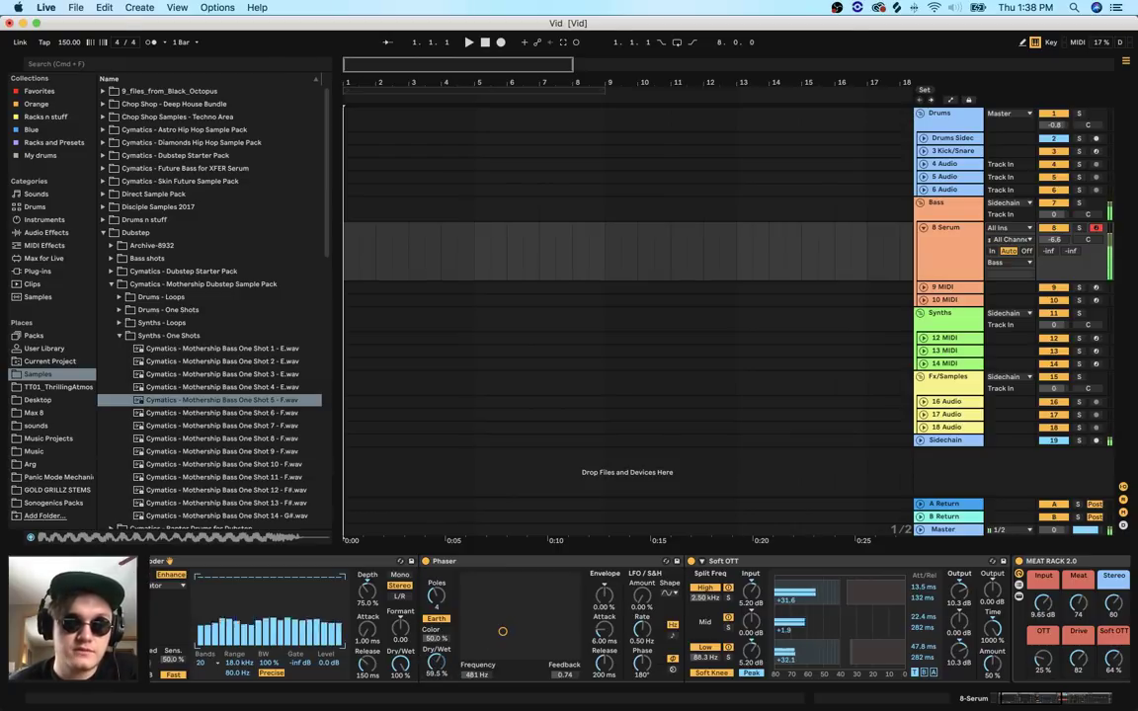
{"action": "left_click_drag", "start_coordinate": [604, 597], "coordinate": [604, 604]}
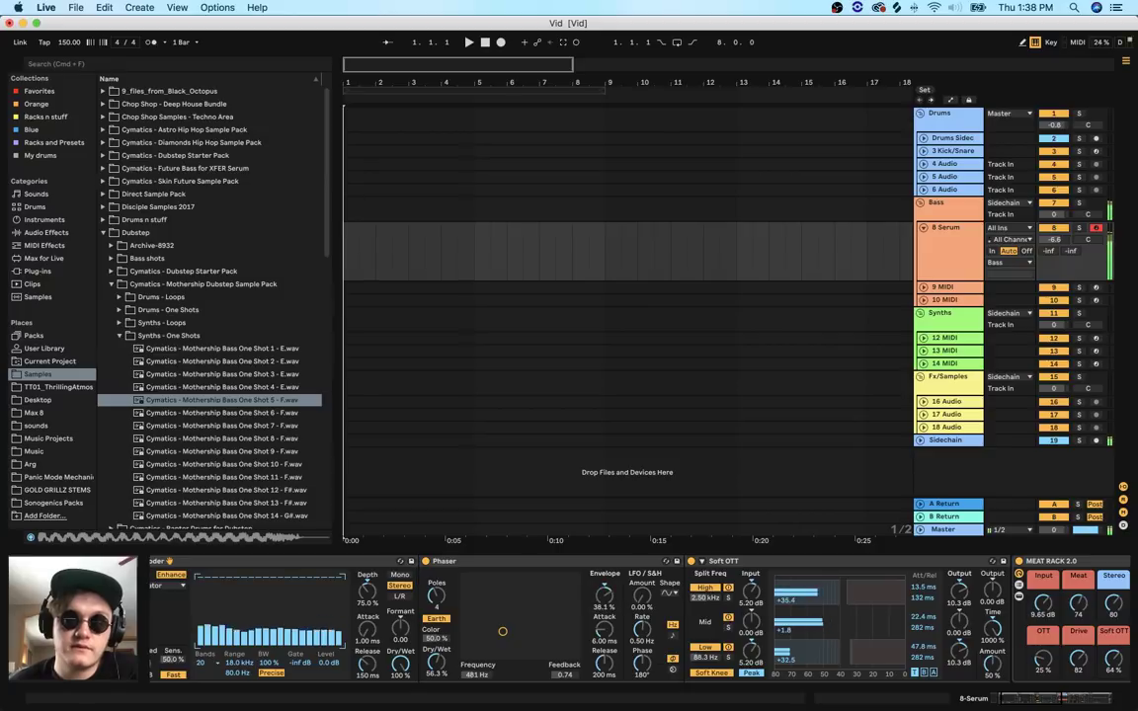
Fold the Vocoder, Phaser, Soft OTT and Reverb devices inside the rack
{"action": "scroll", "coordinate": [579, 617], "scroll_direction": "left", "scroll_amount": 4}
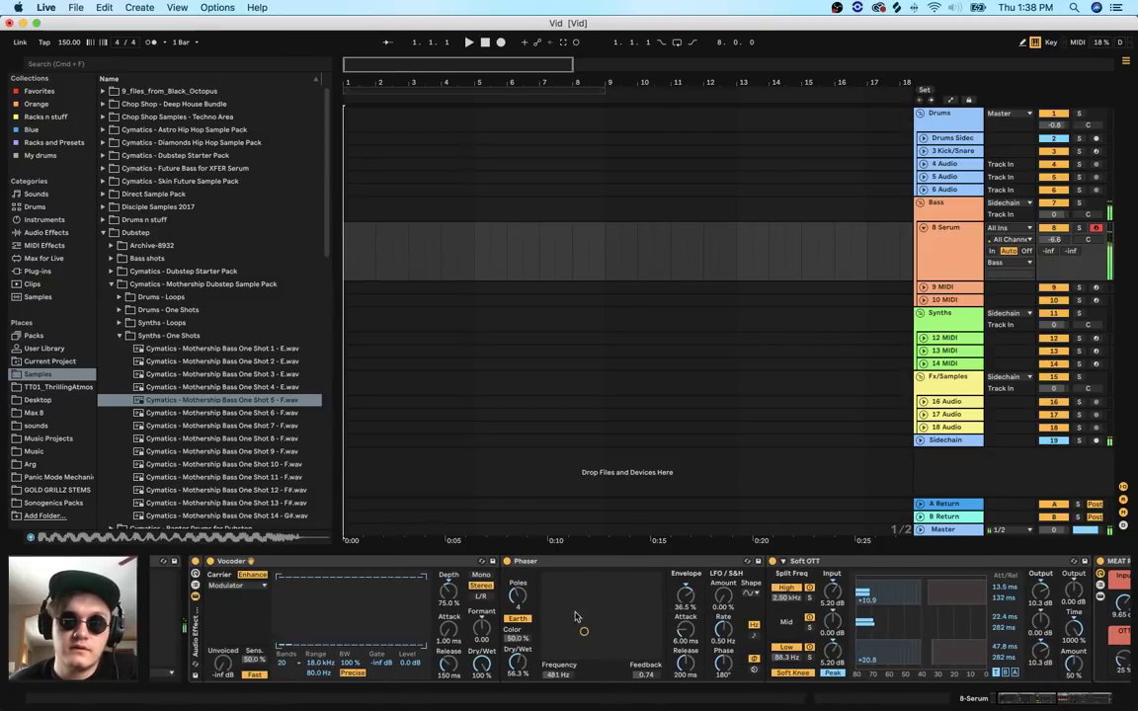
{"action": "scroll", "coordinate": [365, 569], "scroll_direction": "right", "scroll_amount": 4}
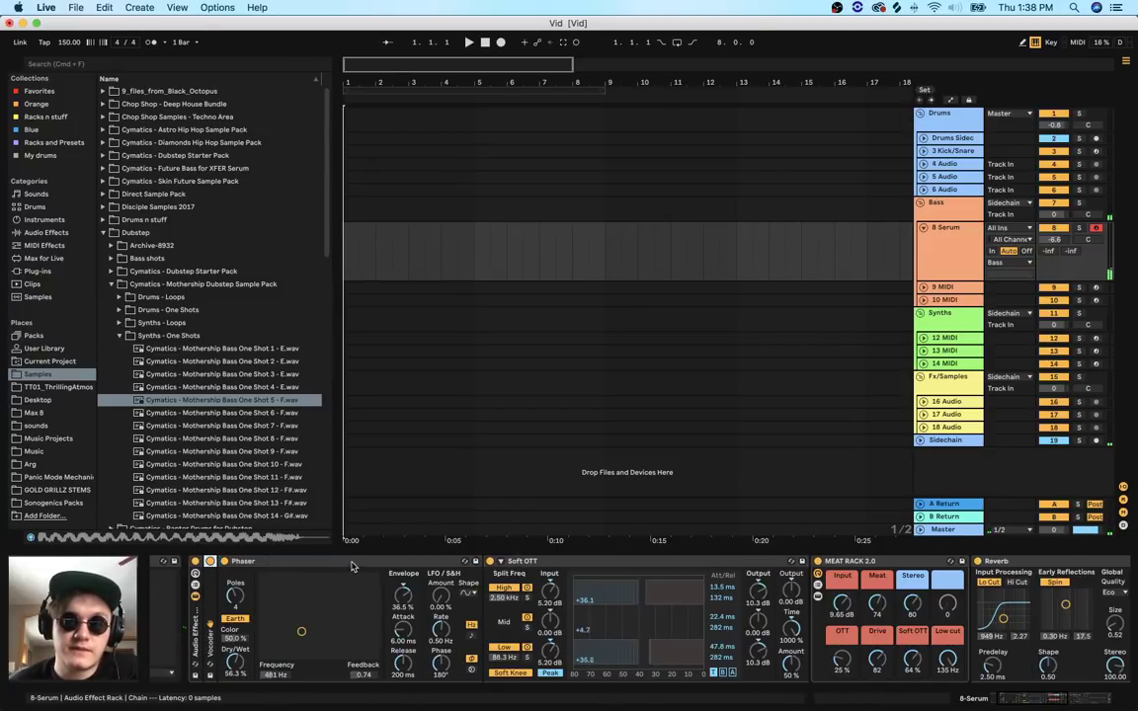
{"action": "scroll", "coordinate": [351, 568], "scroll_direction": "right", "scroll_amount": 4}
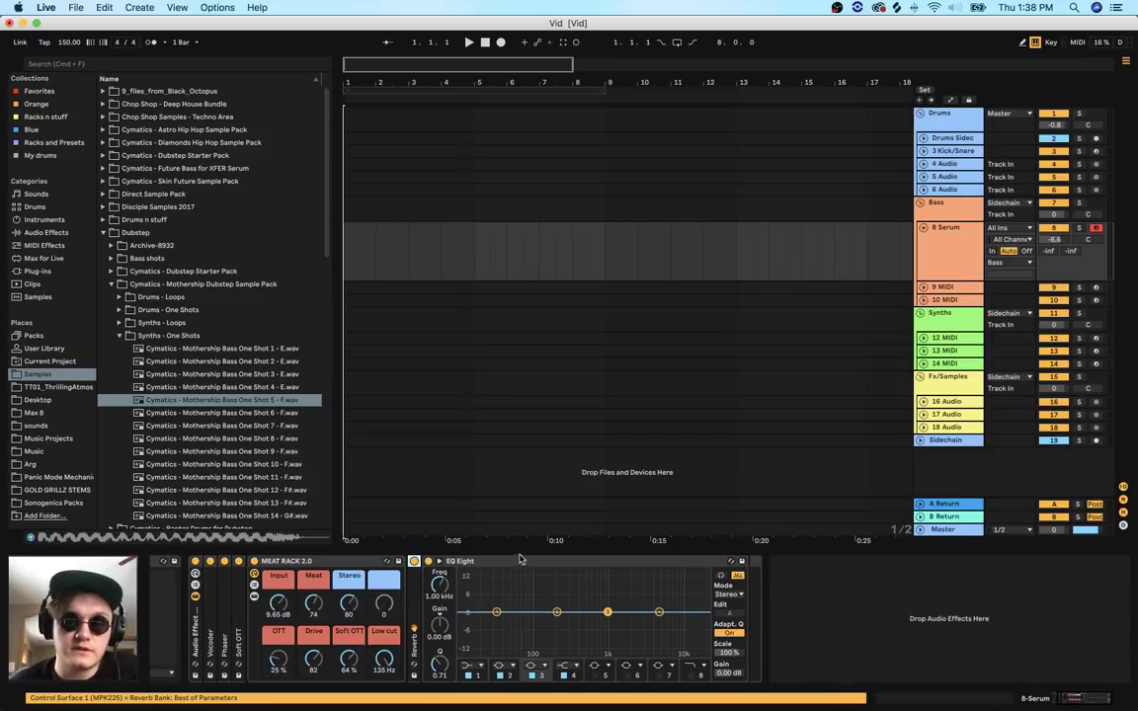
{"action": "scroll", "coordinate": [444, 541], "scroll_direction": "left", "scroll_amount": 3}
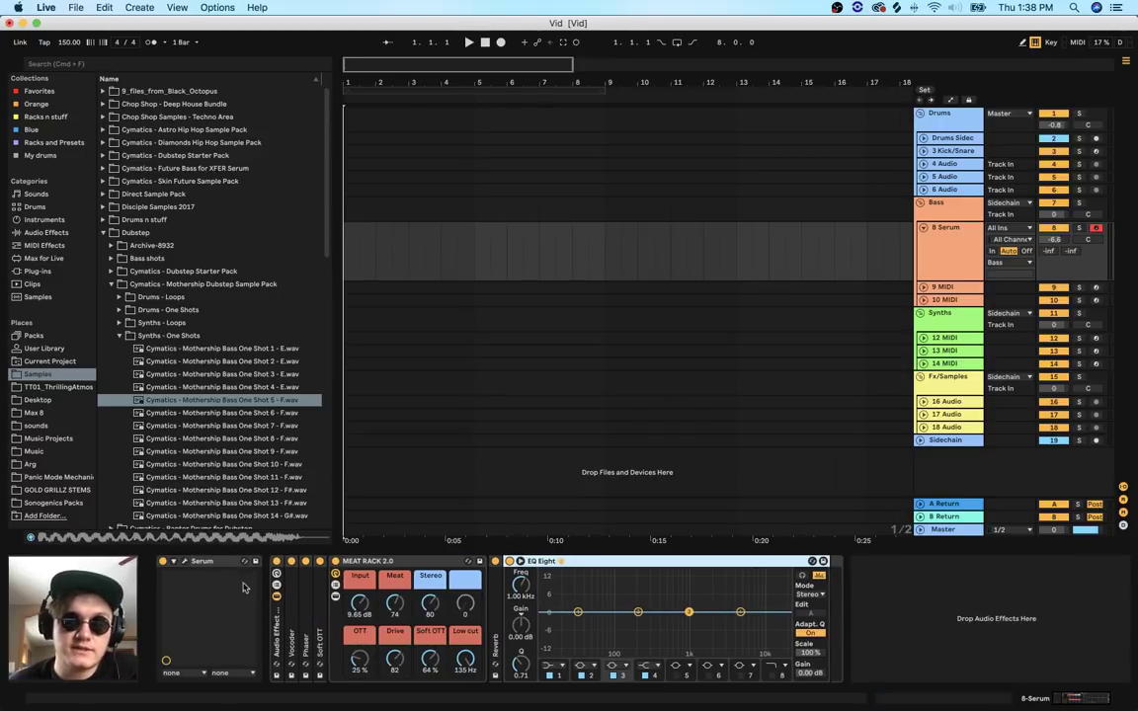
Change EQ Eight's first band to a steep low cut at 122 Hz
{"action": "left_click", "coordinate": [579, 614]}
{"action": "left_click", "coordinate": [552, 666]}
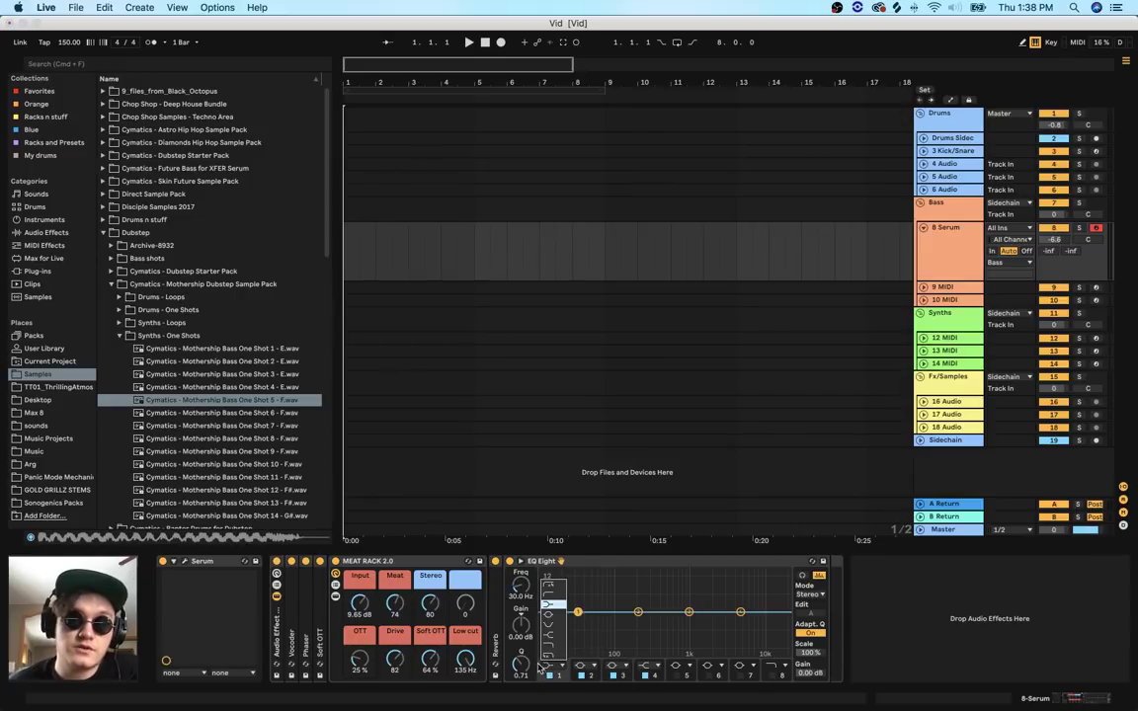
{"action": "left_click", "coordinate": [554, 587]}
{"action": "left_click_drag", "start_coordinate": [578, 622], "coordinate": [622, 621]}
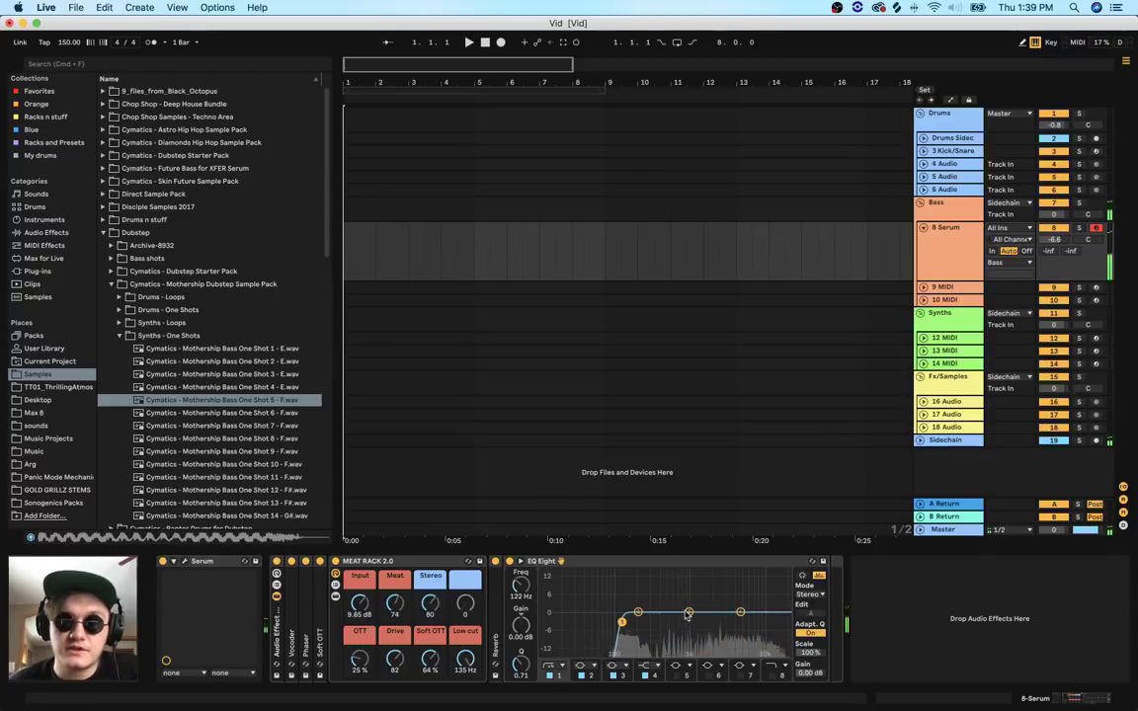
Change EQ Eight's fourth band to a bell, enable bands 5, 6 and 7, and raise the second band's Q to 3.46
{"action": "mouse_move", "coordinate": [689, 613]}
{"action": "left_mouse_down"}
{"action": "mouse_move", "coordinate": [720, 587]}
{"action": "mouse_move", "coordinate": [650, 615]}
{"action": "mouse_move", "coordinate": [691, 613]}
{"action": "left_mouse_up"}
{"action": "left_click", "coordinate": [676, 668]}
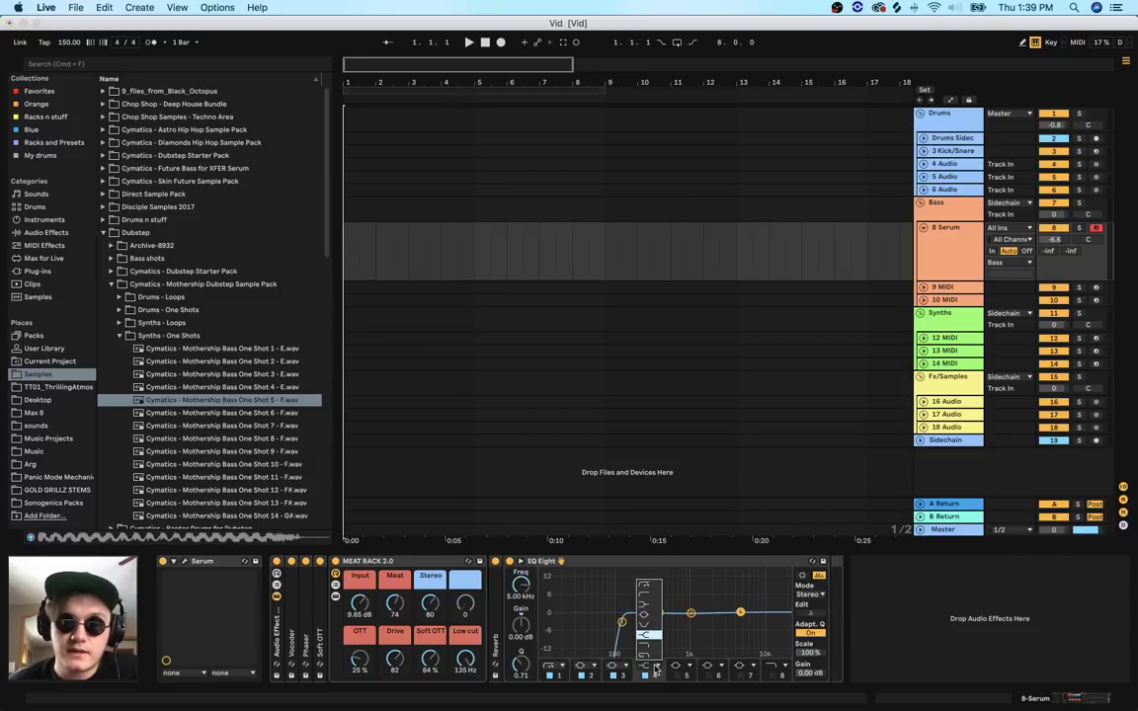
{"action": "left_click", "coordinate": [679, 676]}
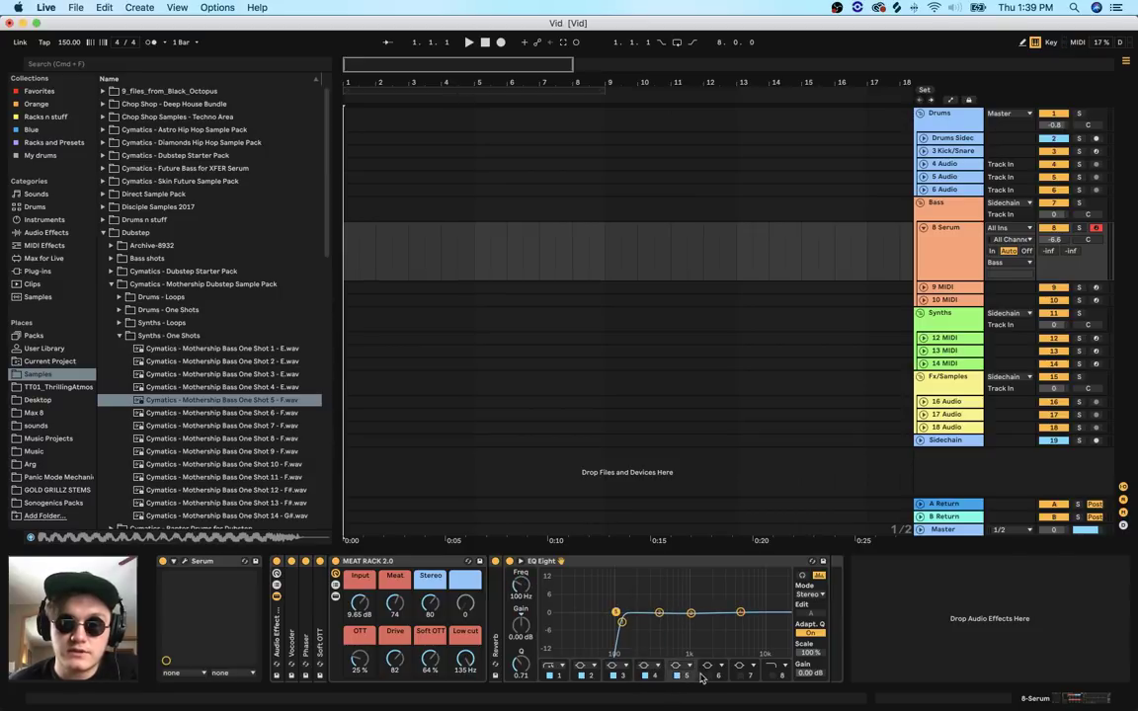
{"action": "left_click", "coordinate": [711, 676]}
{"action": "left_click", "coordinate": [742, 676]}
{"action": "left_click_drag", "start_coordinate": [618, 614], "coordinate": [915, 658]}
{"action": "mouse_move", "coordinate": [515, 662]}
{"action": "left_mouse_down"}
{"action": "mouse_move", "coordinate": [515, 621]}
{"action": "mouse_move", "coordinate": [522, 666]}
{"action": "left_mouse_up"}
{"action": "left_click", "coordinate": [782, 649]}
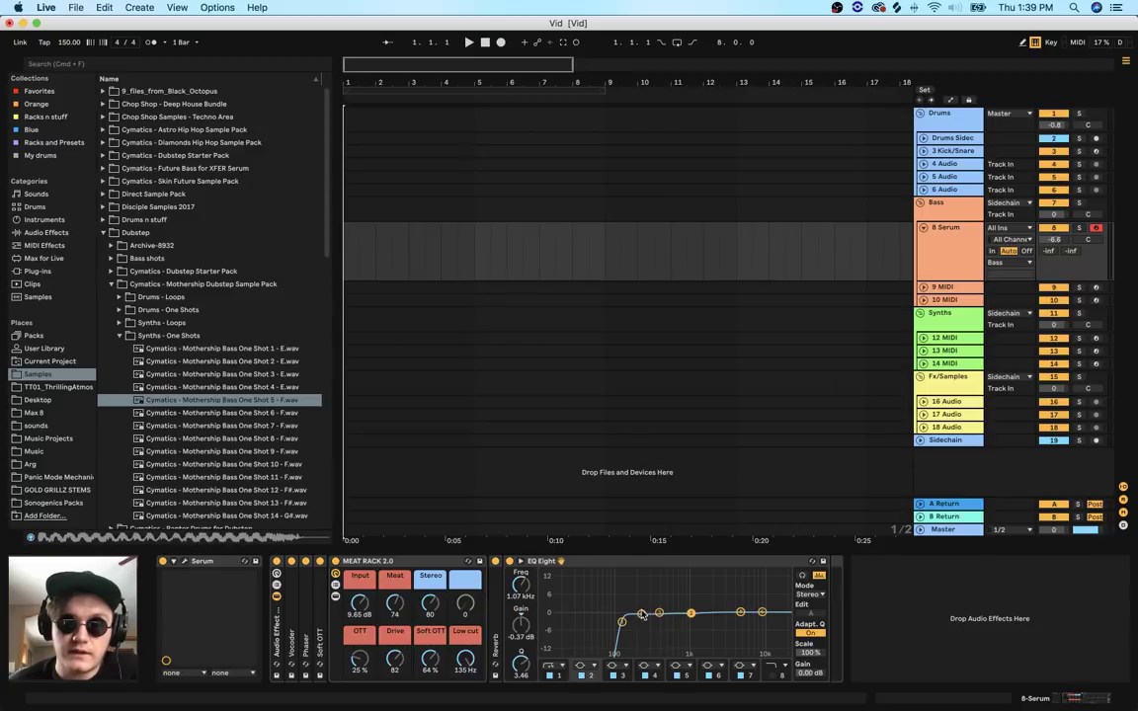
Sweep EQ Eight's fifth band as a narrow boost with a Q of 2.49, and cut it to -5.48 dB at 1.82 kHz
{"action": "left_click_drag", "start_coordinate": [642, 614], "coordinate": [640, 574]}
{"action": "left_click_drag", "start_coordinate": [521, 664], "coordinate": [522, 648]}
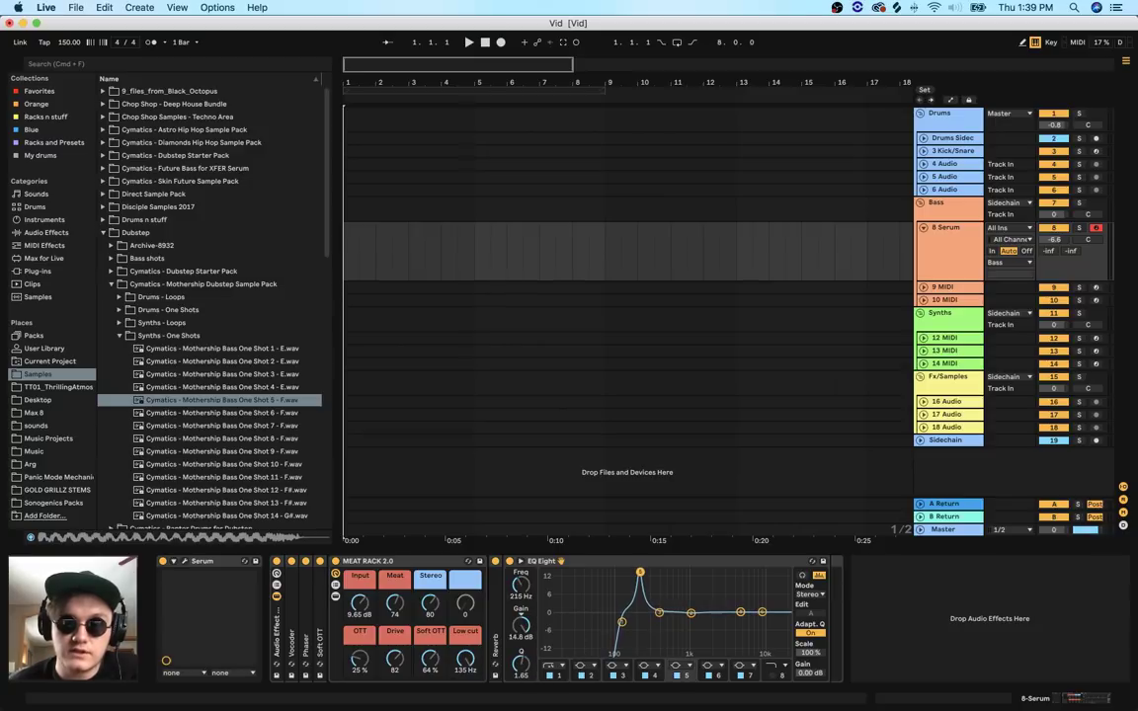
{"action": "left_click_drag", "start_coordinate": [652, 579], "coordinate": [643, 572]}
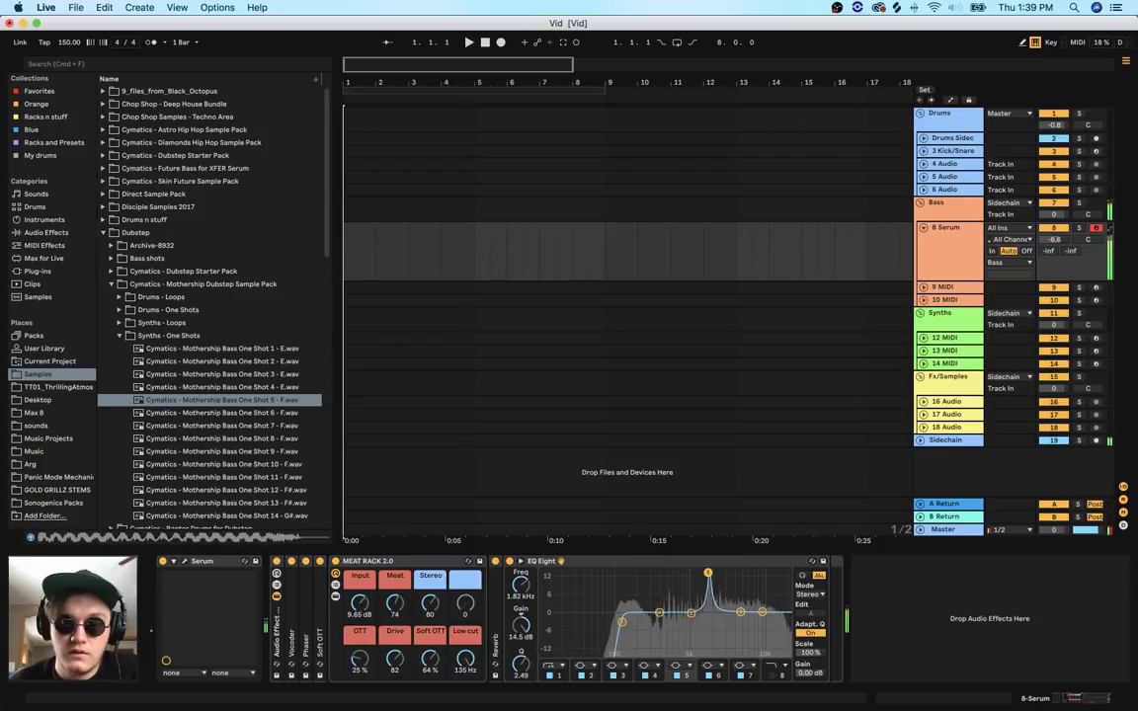
{"action": "left_click_drag", "start_coordinate": [521, 626], "coordinate": [521, 684]}
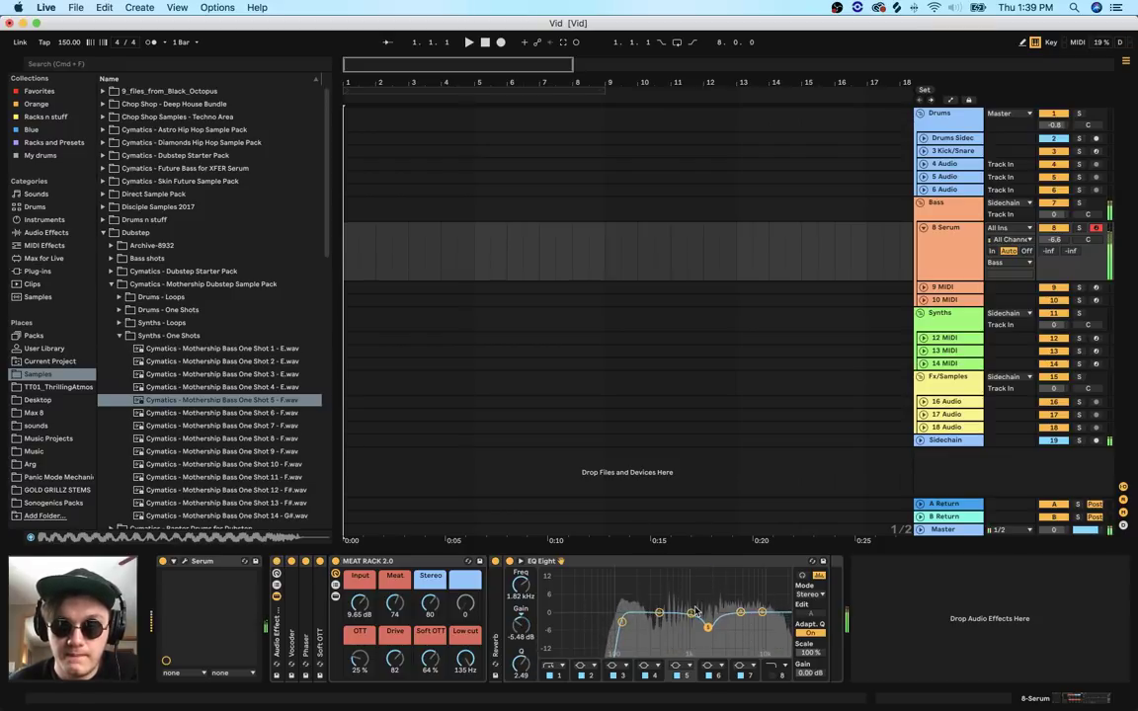
Cut EQ Eight's second band to -6.19 dB at 527 Hz and dip its third band slightly at 198 Hz
{"action": "left_click_drag", "start_coordinate": [690, 612], "coordinate": [672, 571]}
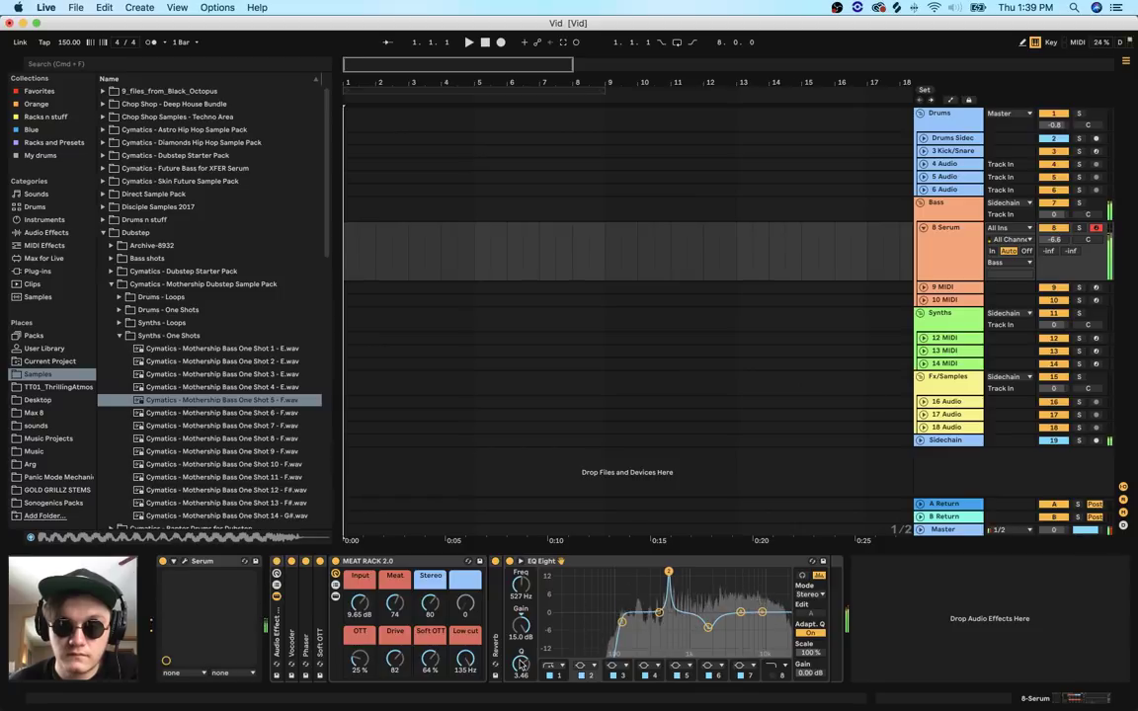
{"action": "left_click_drag", "start_coordinate": [521, 626], "coordinate": [520, 692]}
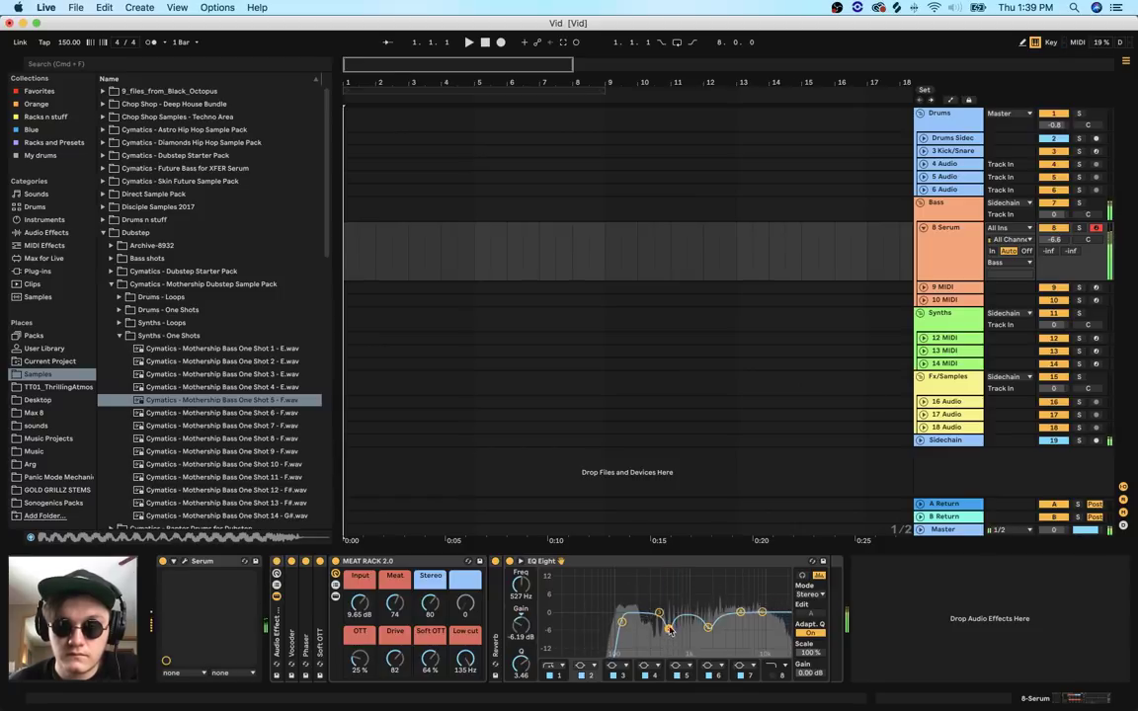
{"action": "left_click_drag", "start_coordinate": [658, 613], "coordinate": [652, 586]}
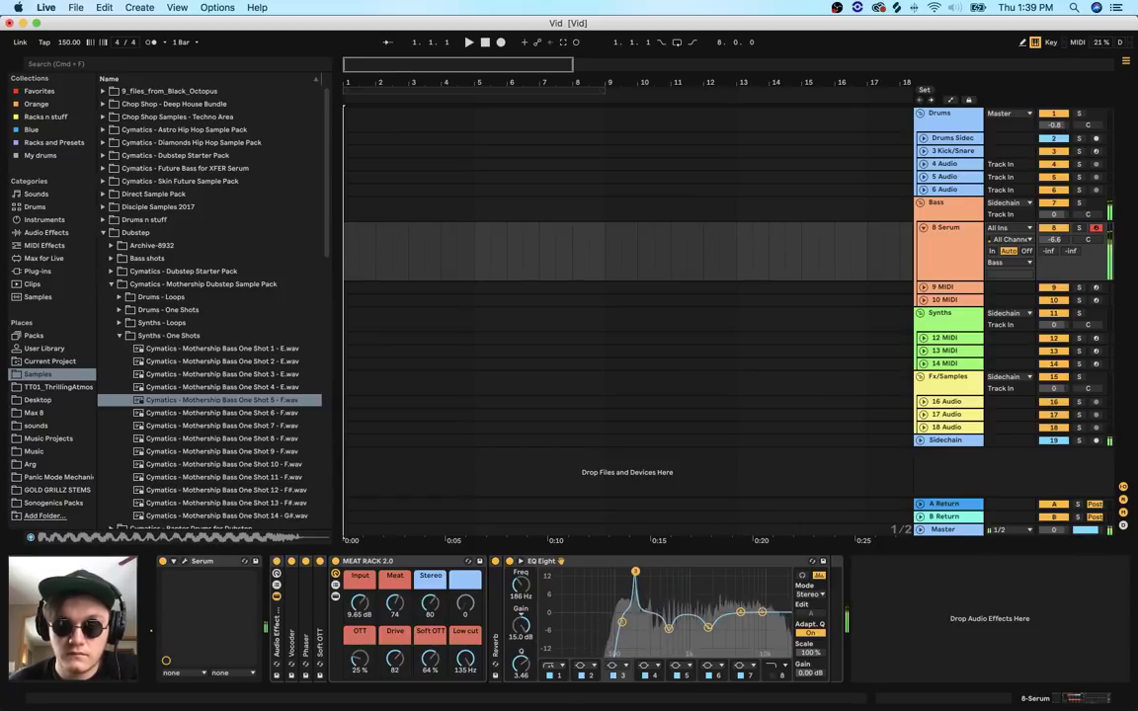
{"action": "left_click_drag", "start_coordinate": [521, 624], "coordinate": [520, 678]}
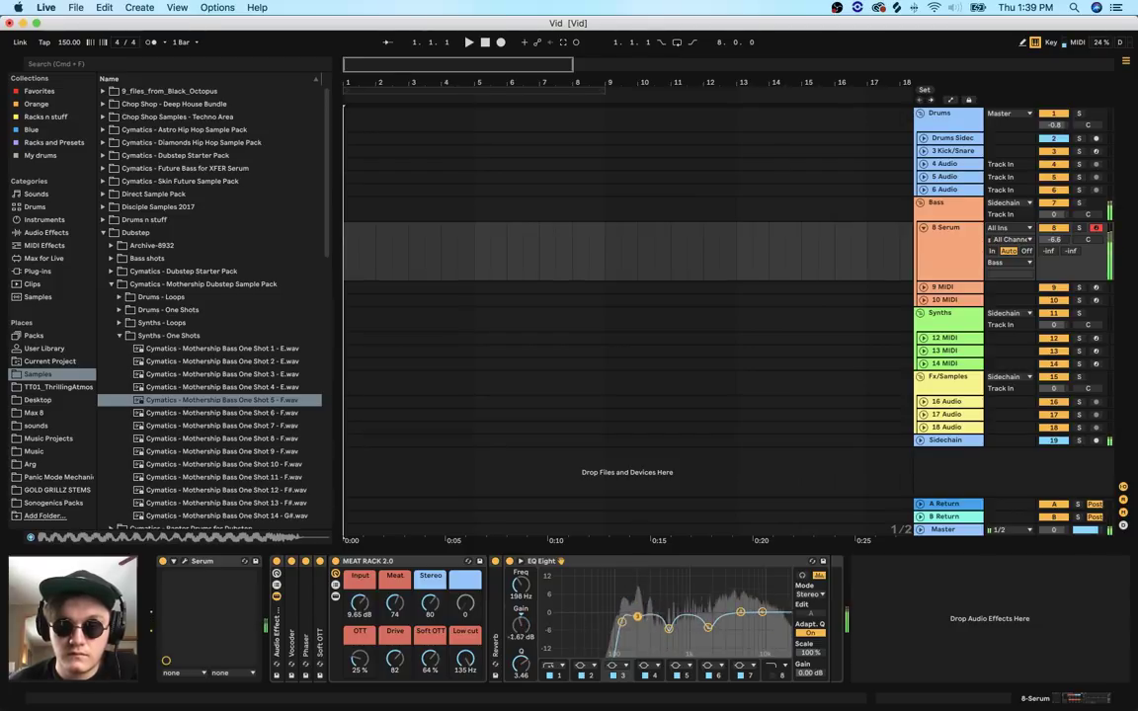
Sweep and dip EQ Eight's fourth band in the upper mids, and cut its seventh band to -2.14 dB at 2.40 kHz
{"action": "left_click_drag", "start_coordinate": [738, 615], "coordinate": [740, 572]}
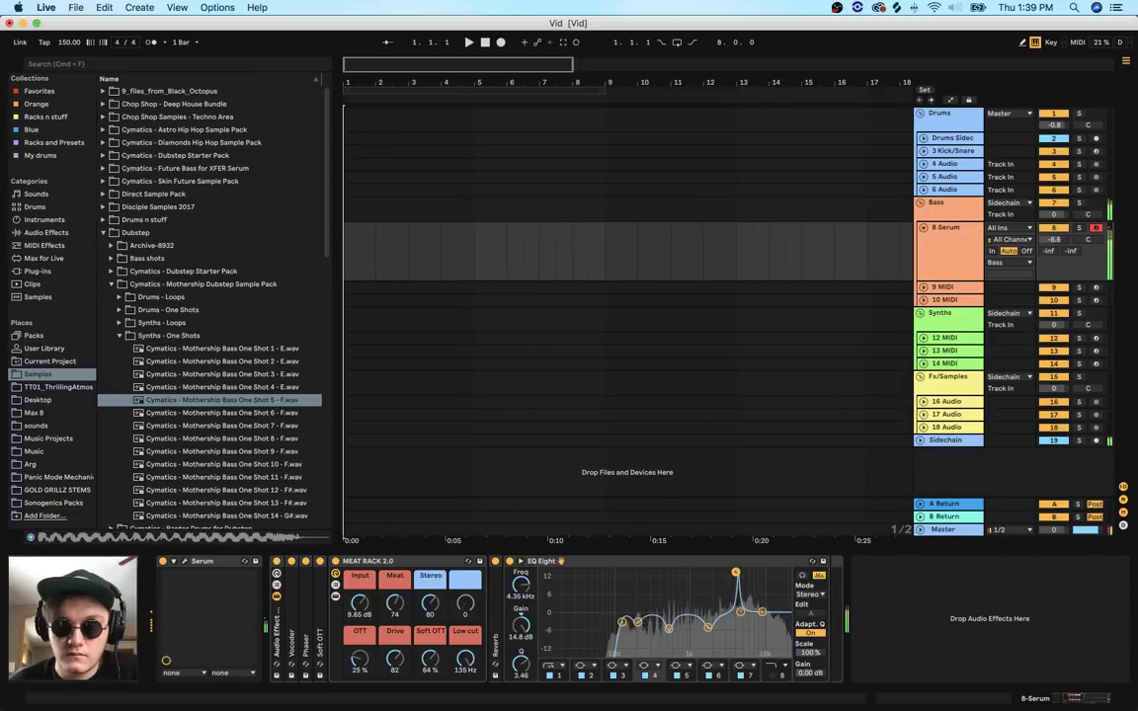
{"action": "mouse_move", "coordinate": [740, 571]}
{"action": "left_mouse_down"}
{"action": "mouse_move", "coordinate": [733, 627]}
{"action": "mouse_move", "coordinate": [736, 572]}
{"action": "mouse_move", "coordinate": [720, 572]}
{"action": "left_mouse_up"}
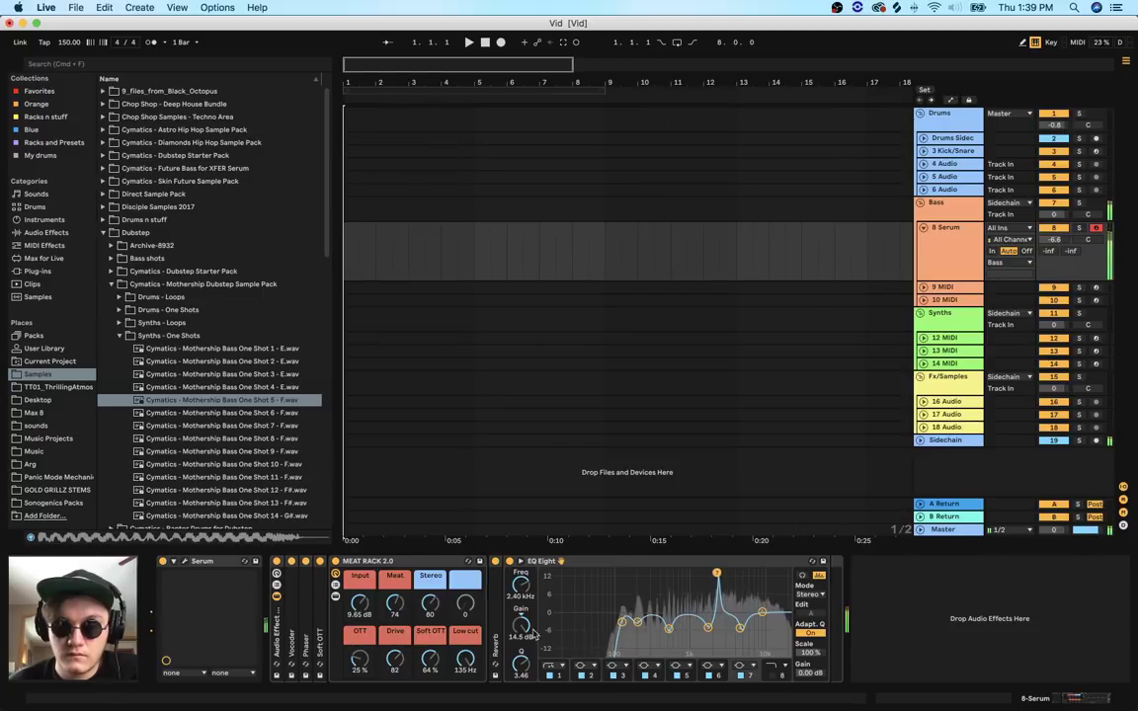
{"action": "left_click_drag", "start_coordinate": [534, 632], "coordinate": [533, 682]}
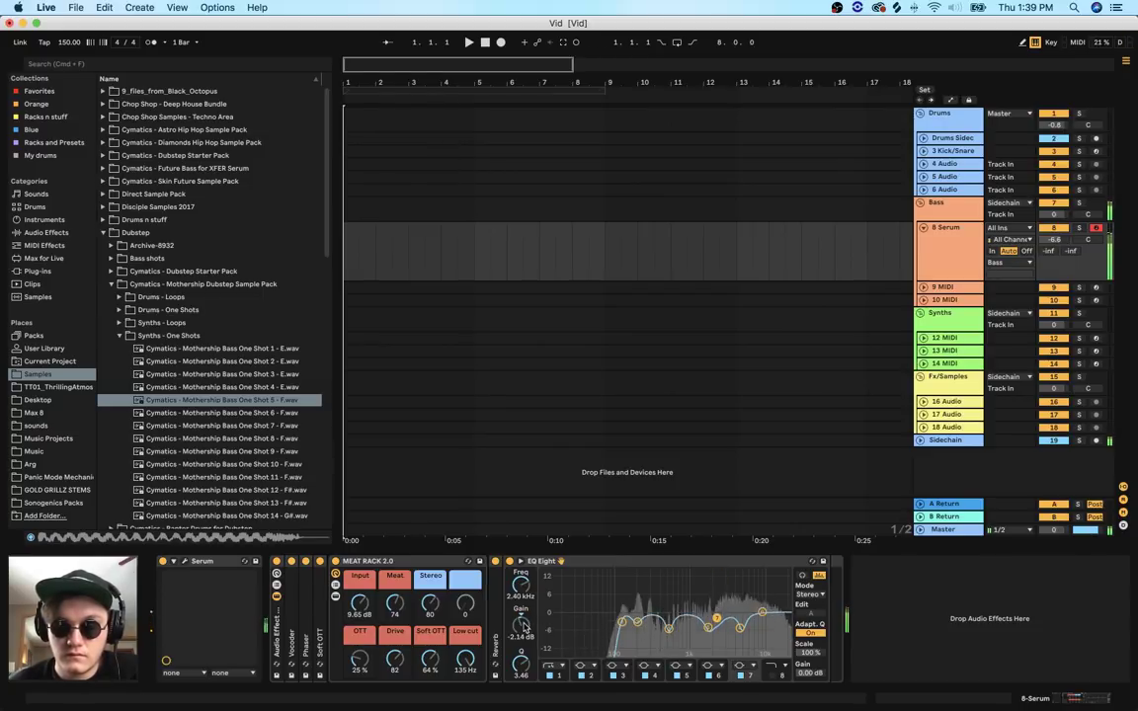
Enable EQ Eight's eighth-band high cut, set band 6 to -3.10 dB at 8.43 kHz, and compare the sound with the EQ bypassed
{"action": "left_click", "coordinate": [771, 676]}
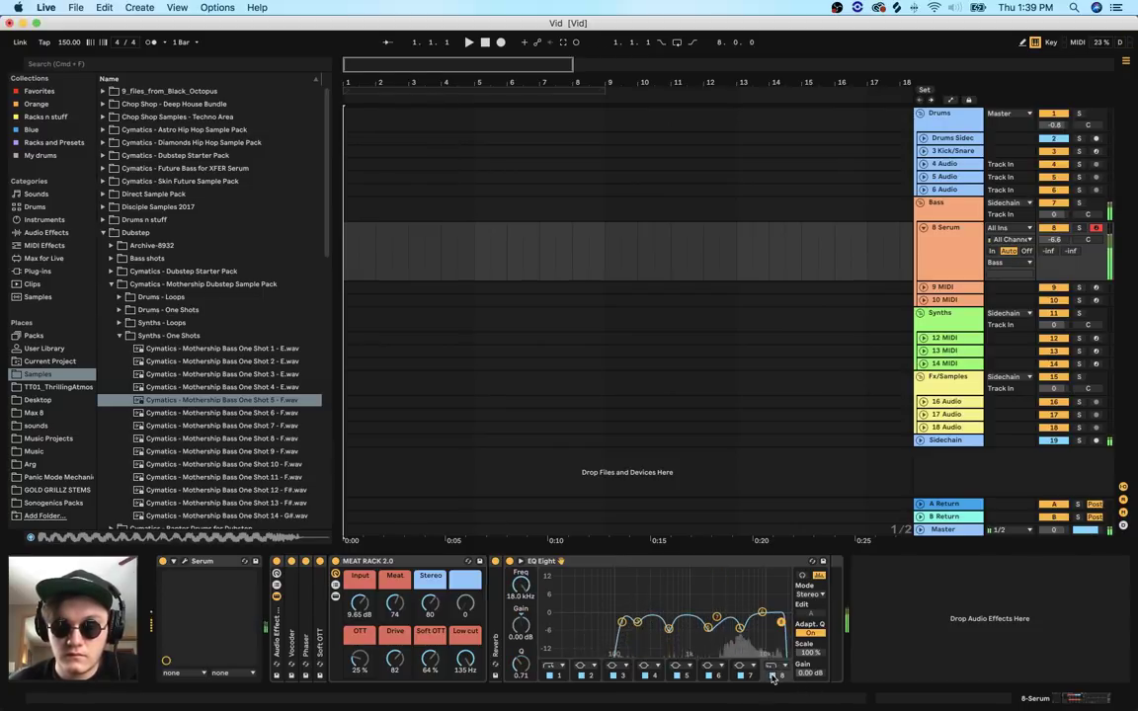
{"action": "mouse_move", "coordinate": [774, 614]}
{"action": "left_mouse_down"}
{"action": "mouse_move", "coordinate": [764, 587]}
{"action": "mouse_move", "coordinate": [754, 623]}
{"action": "left_mouse_up"}
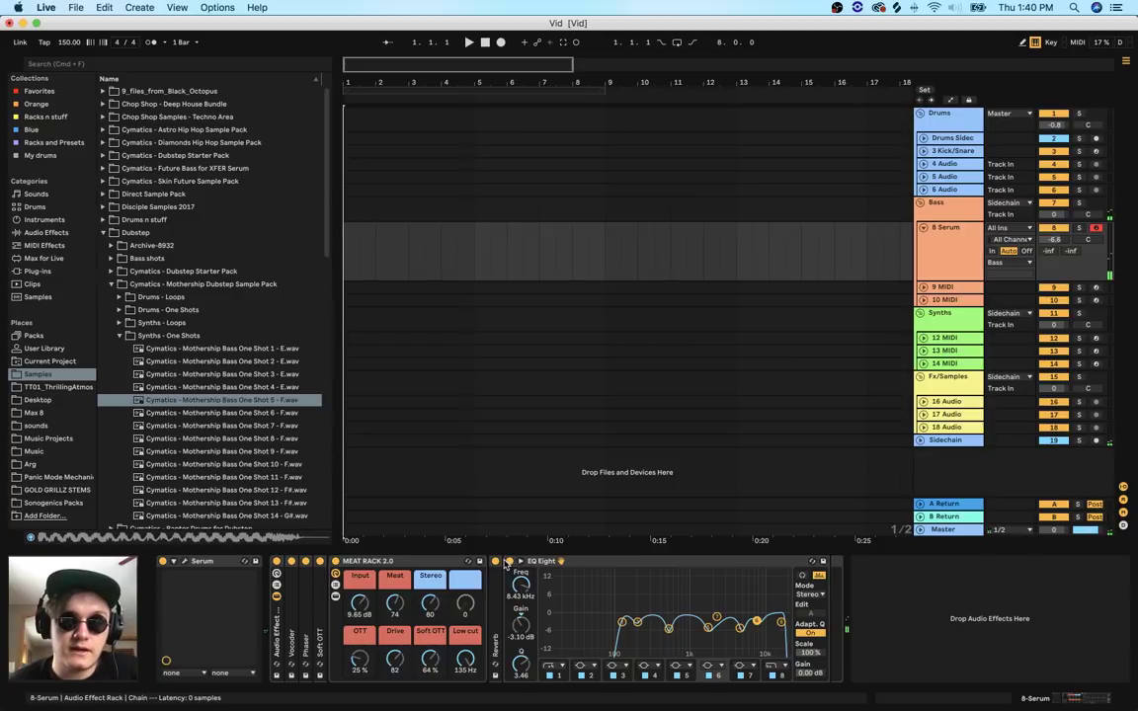
{"action": "left_click", "coordinate": [508, 561]}
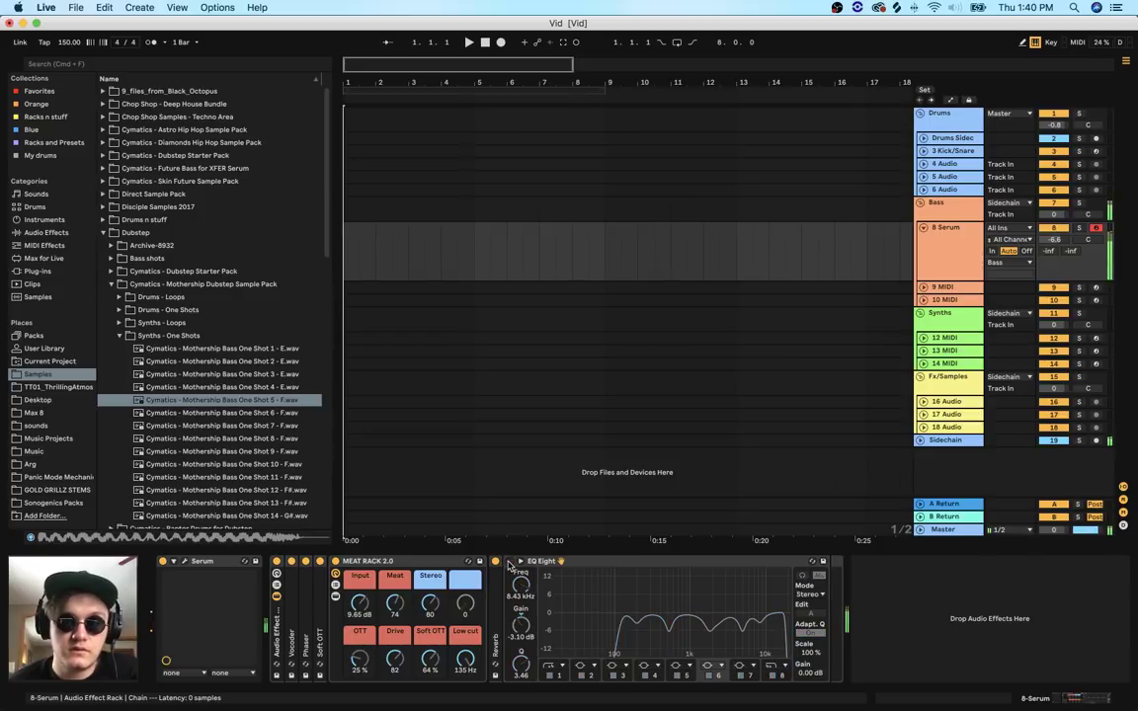
{"action": "left_click", "coordinate": [507, 562]}
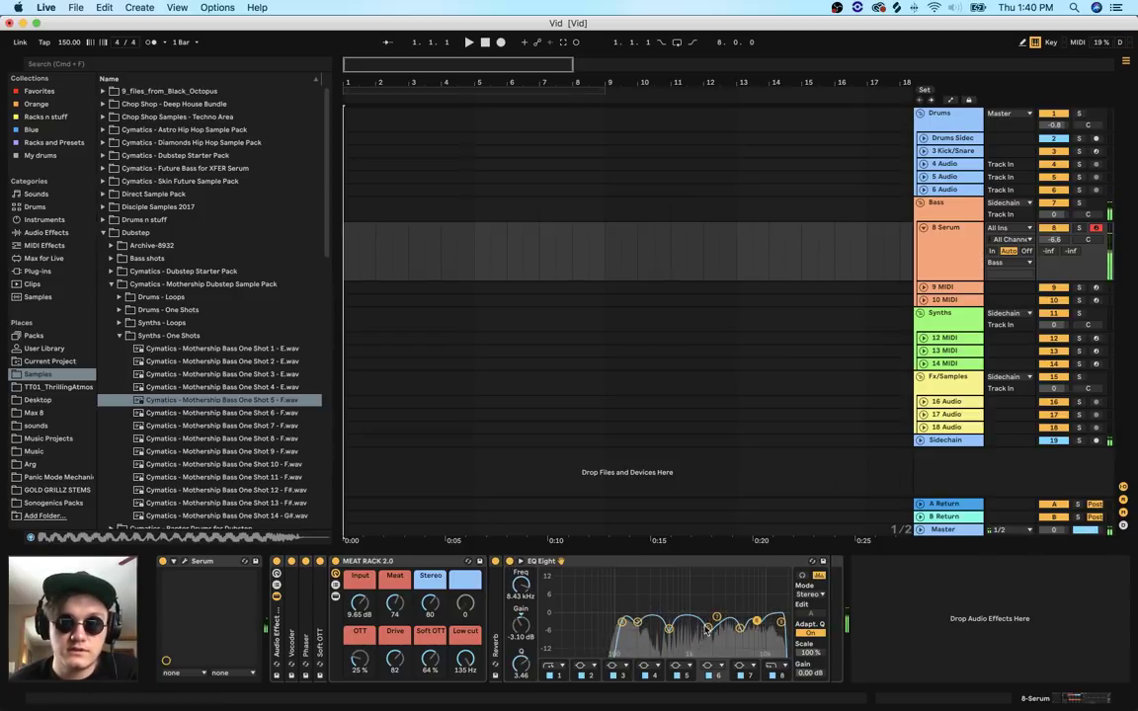
Soften EQ Eight's cuts, with band 6 at -2.36 dB and band 2 at -5.08 dB and 539 Hz, and compare against bypass
{"action": "left_click_drag", "start_coordinate": [708, 629], "coordinate": [708, 621]}
{"action": "left_click", "coordinate": [739, 629]}
{"action": "left_click", "coordinate": [757, 623]}
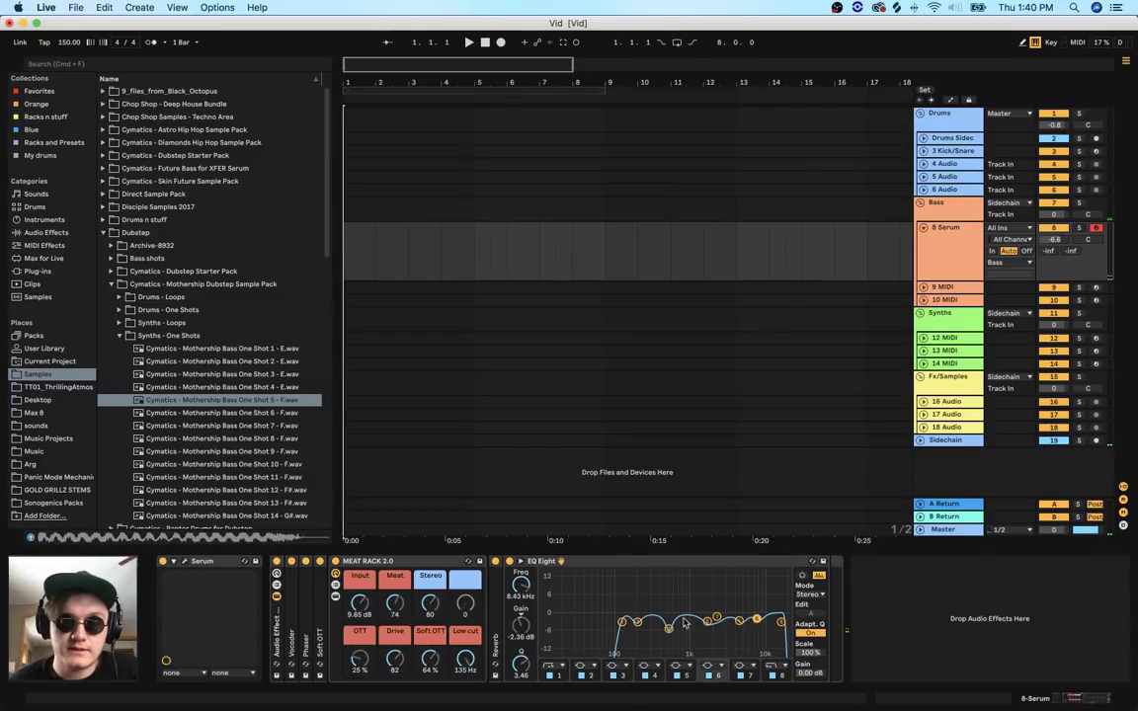
{"action": "left_click", "coordinate": [671, 630]}
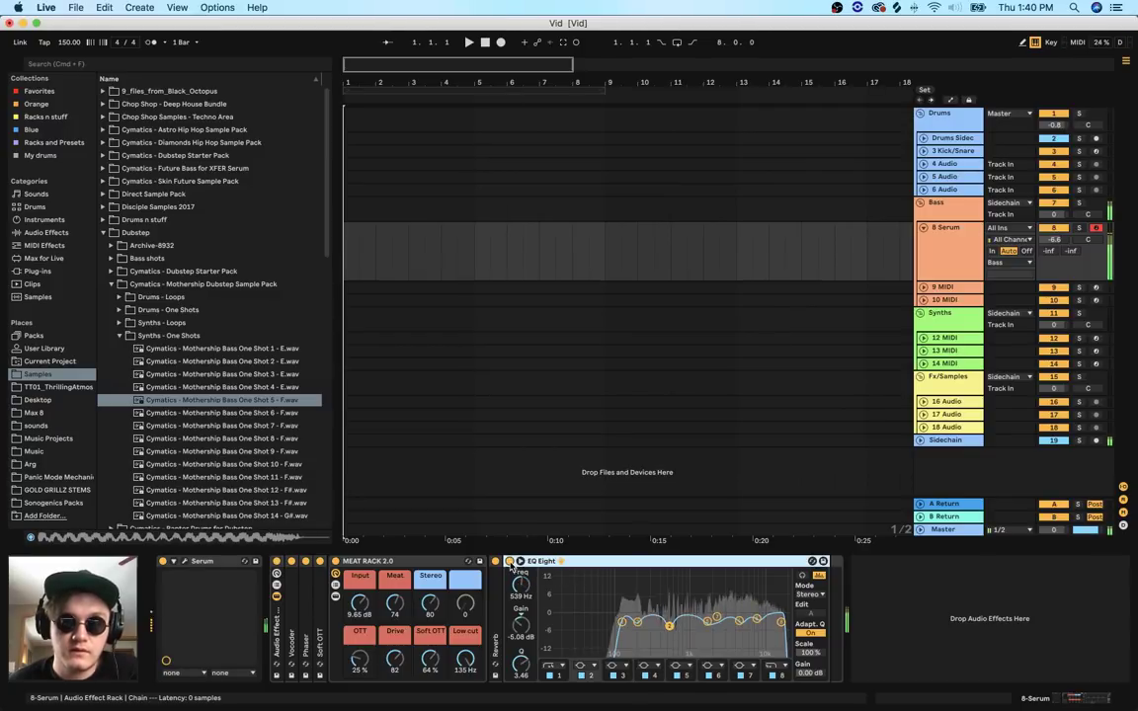
{"action": "left_click", "coordinate": [510, 562]}
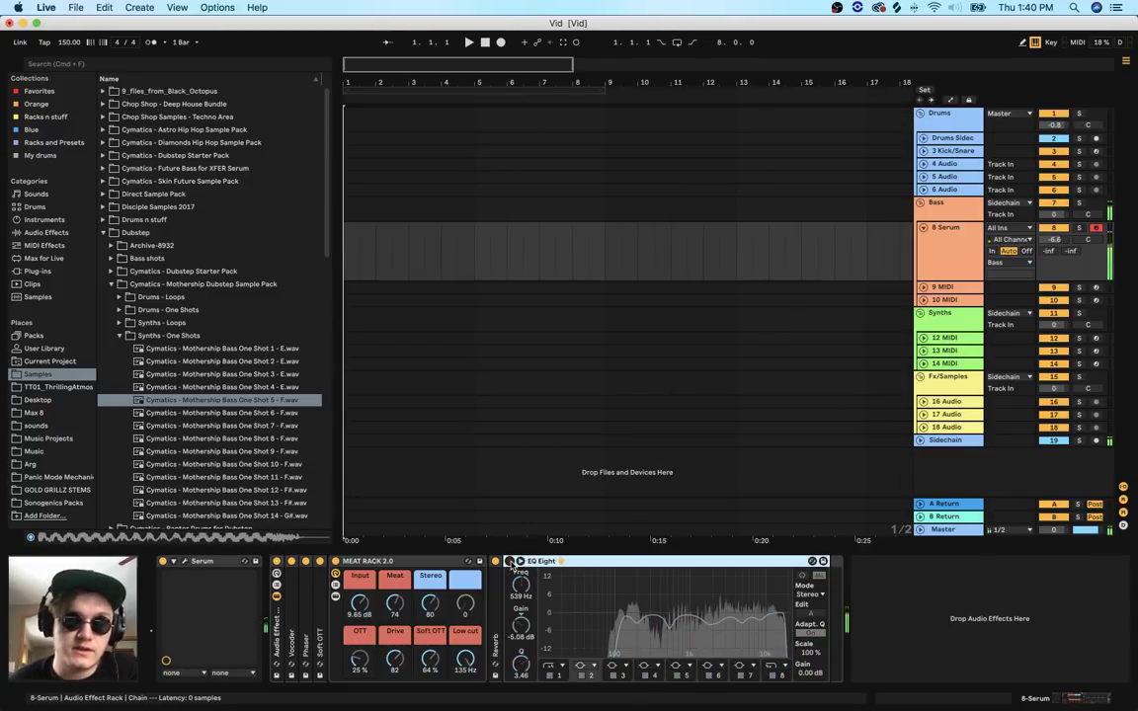
{"action": "left_click", "coordinate": [510, 562]}
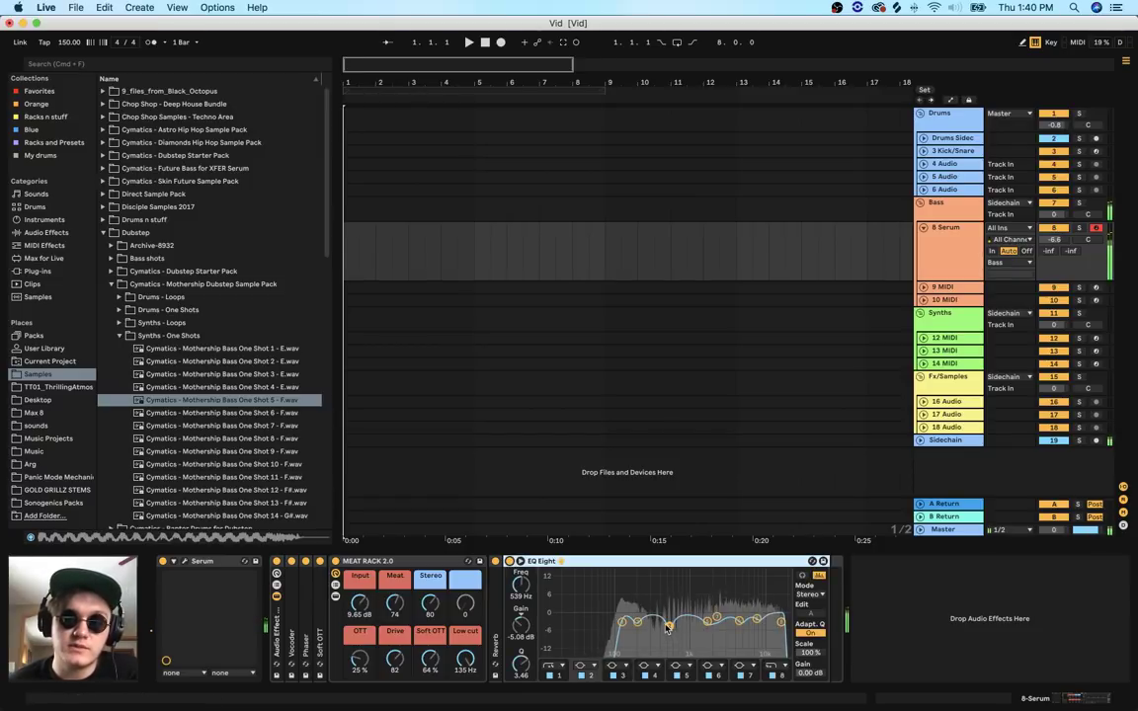
Set EQ Eight's band 7 to -2.60 dB at 2.61 kHz and band 6 to -2.85 dB at 8.25 kHz, checking against bypass
{"action": "left_click_drag", "start_coordinate": [669, 629], "coordinate": [720, 619]}
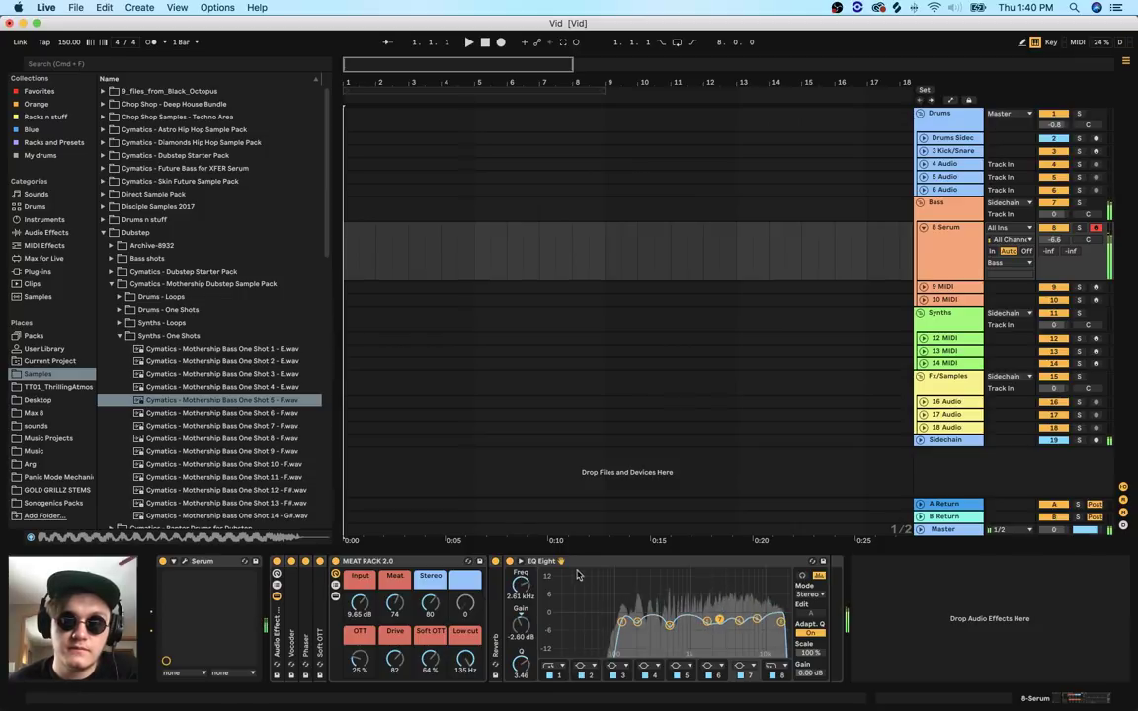
{"action": "left_click", "coordinate": [509, 562]}
{"action": "left_click", "coordinate": [509, 562]}
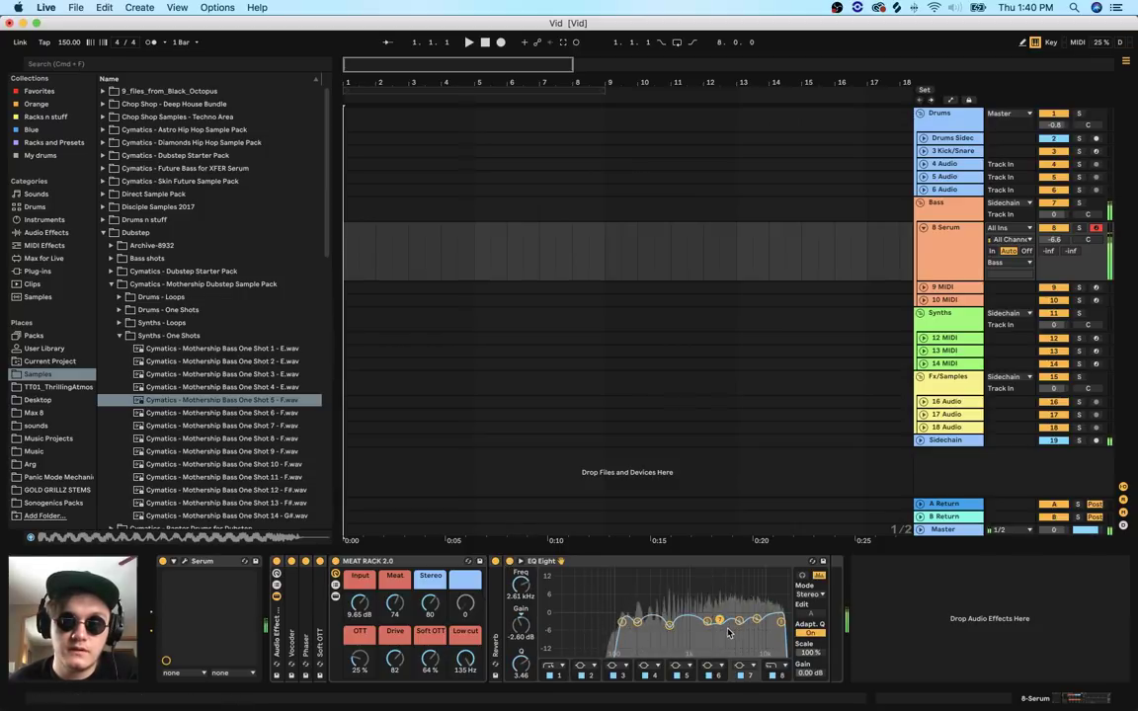
{"action": "left_click", "coordinate": [756, 620]}
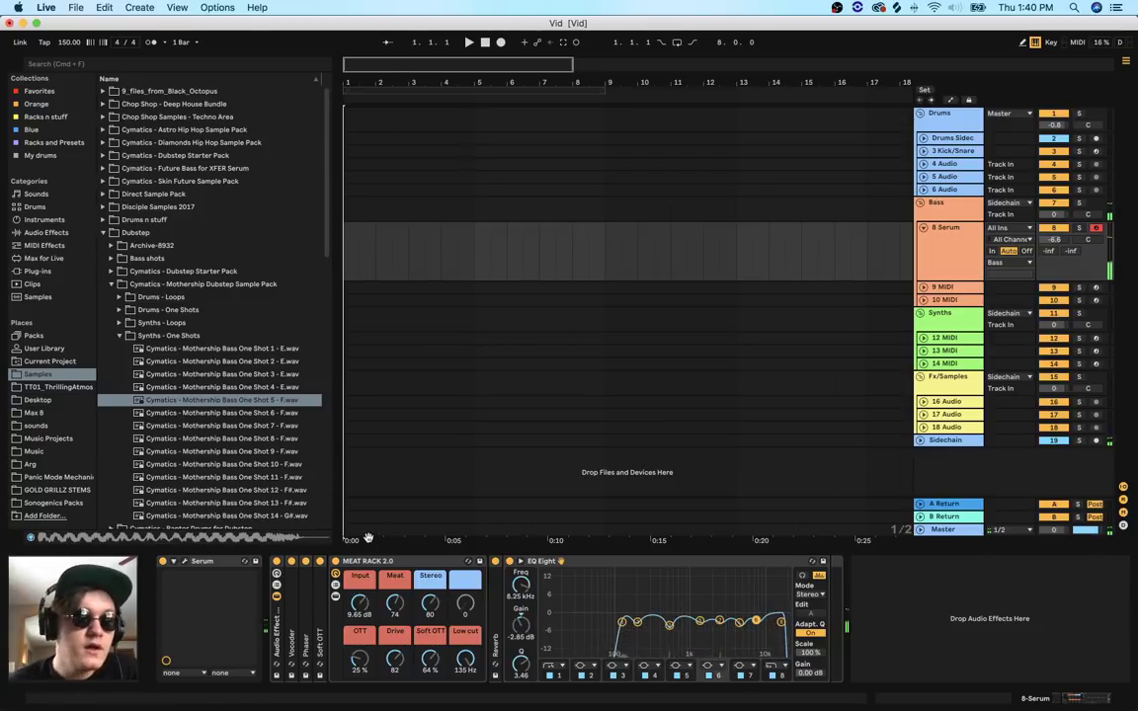
Add a Glue Compressor after the effect rack, and unfold and refold the Reverb to check its settings
{"action": "left_click", "coordinate": [62, 233]}
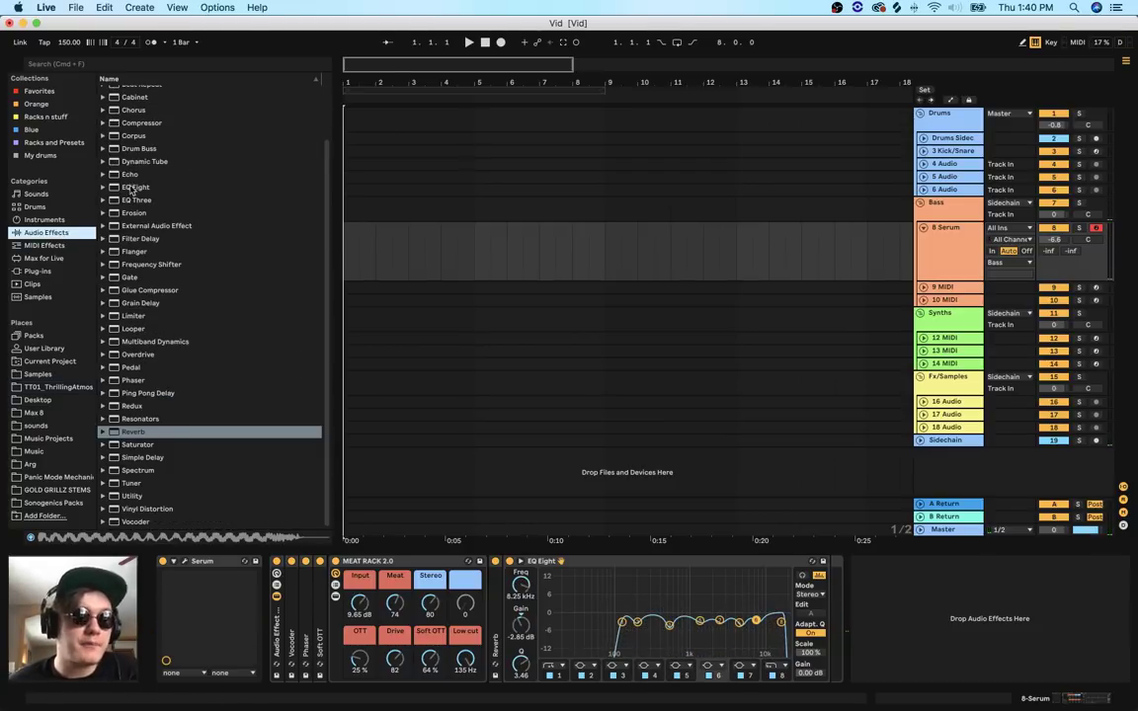
{"action": "scroll", "coordinate": [170, 203], "scroll_direction": "up", "scroll_amount": 3}
{"action": "left_click_drag", "start_coordinate": [140, 351], "coordinate": [619, 570]}
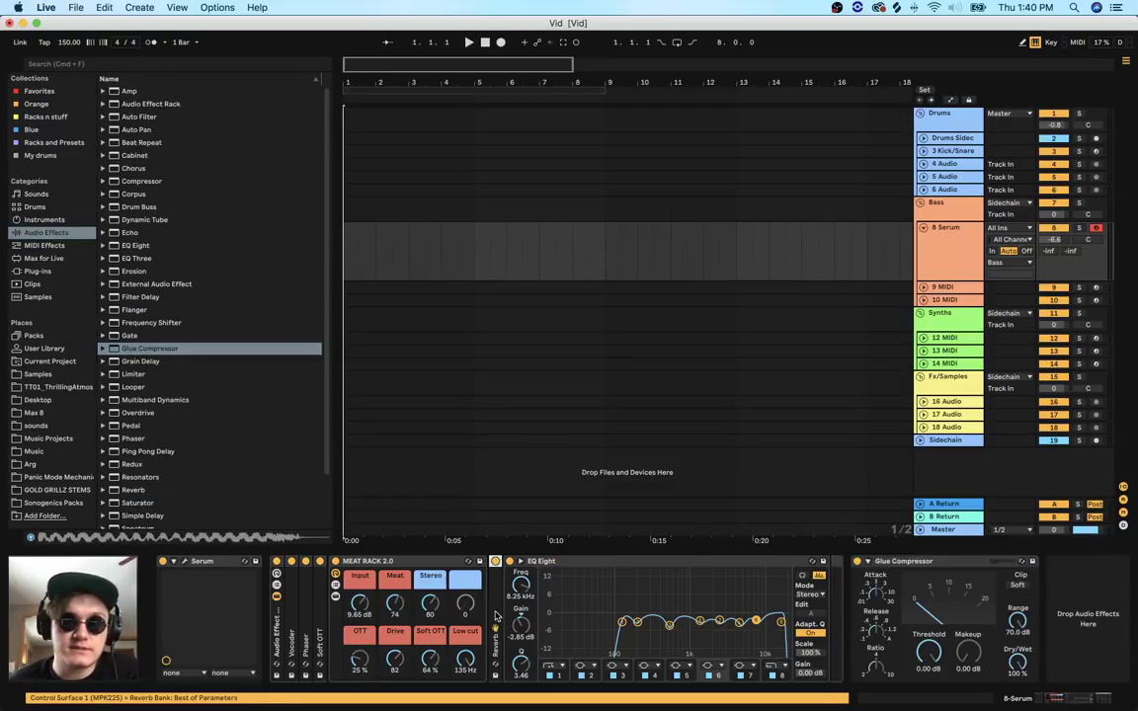
{"action": "double_click", "coordinate": [499, 615]}
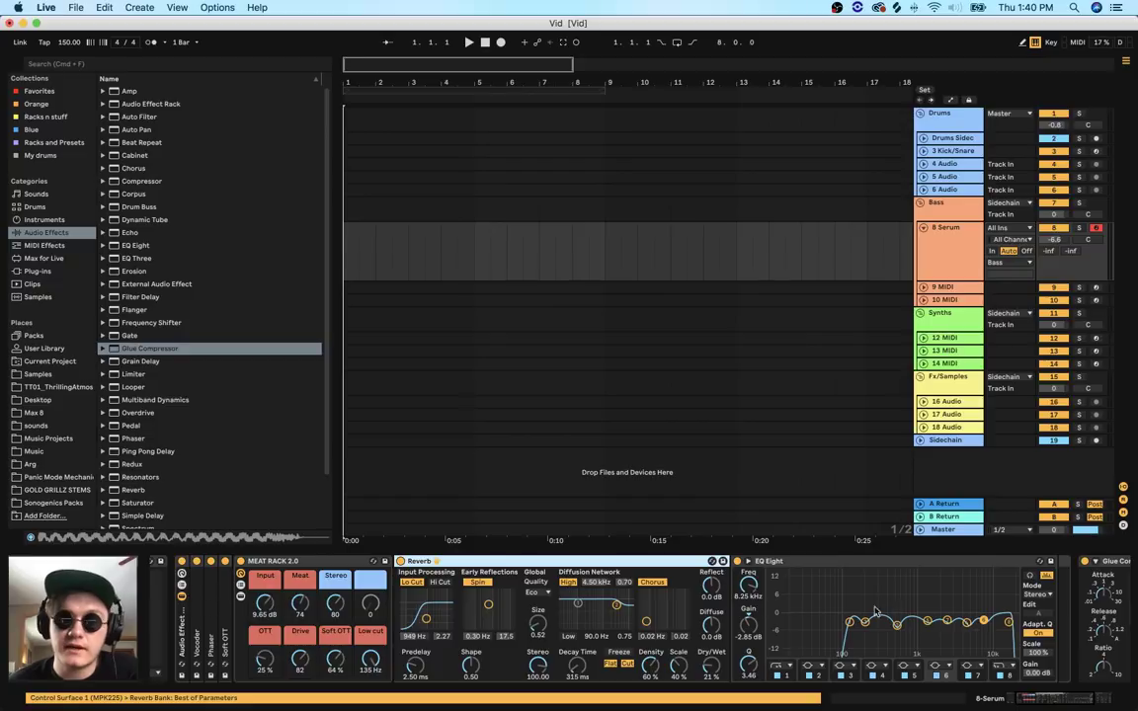
{"action": "double_click", "coordinate": [463, 561]}
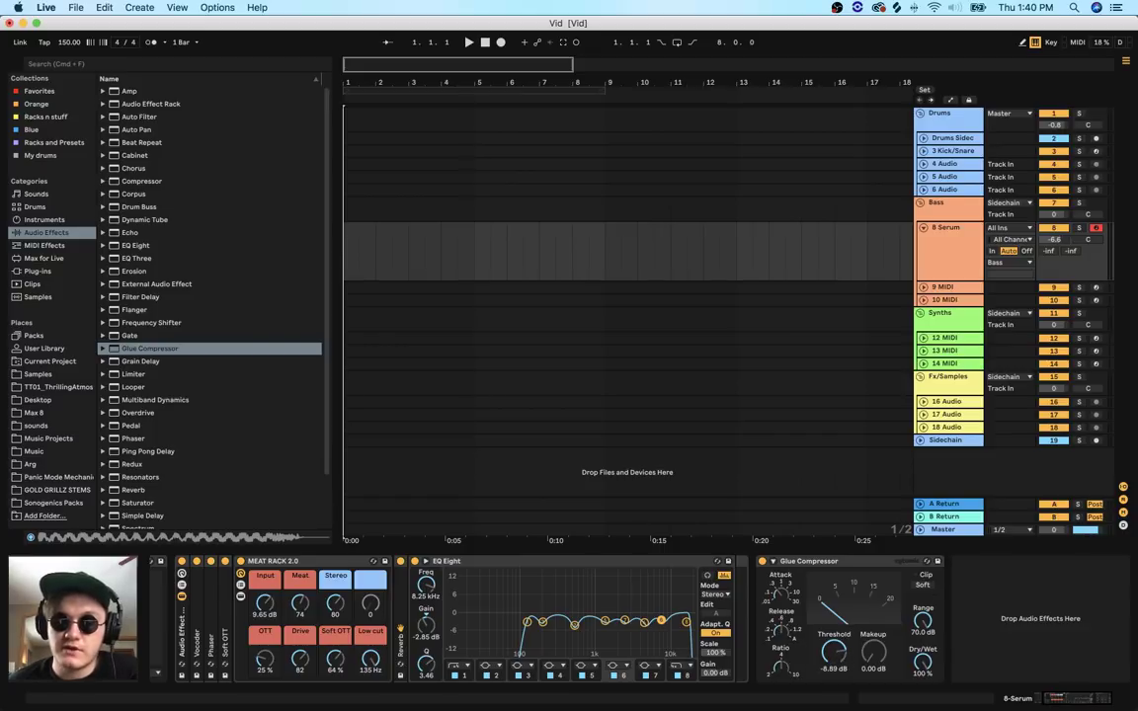
Set the Glue Compressor's threshold to -9.84 dB and makeup to 7.30 dB with soft clipping on, and EQ Eight's low cut to 144 Hz
{"action": "key", "text": "space"}
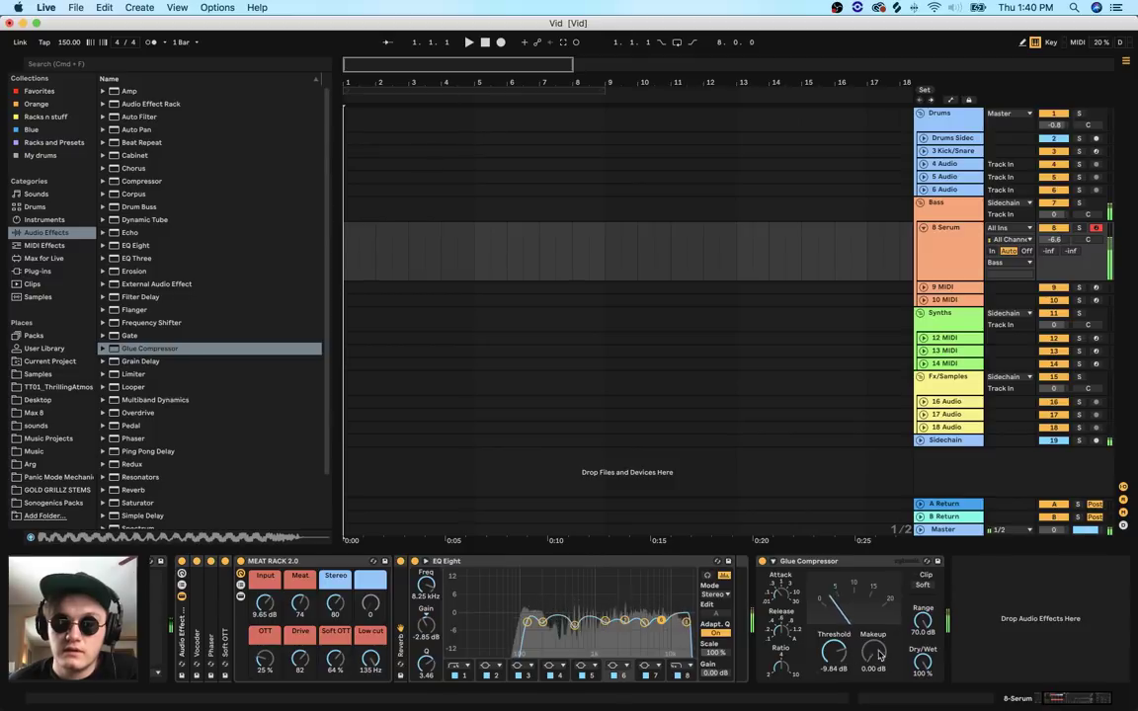
{"action": "mouse_move", "coordinate": [880, 654]}
{"action": "left_mouse_down"}
{"action": "mouse_move", "coordinate": [879, 622]}
{"action": "mouse_move", "coordinate": [874, 641]}
{"action": "left_mouse_up"}
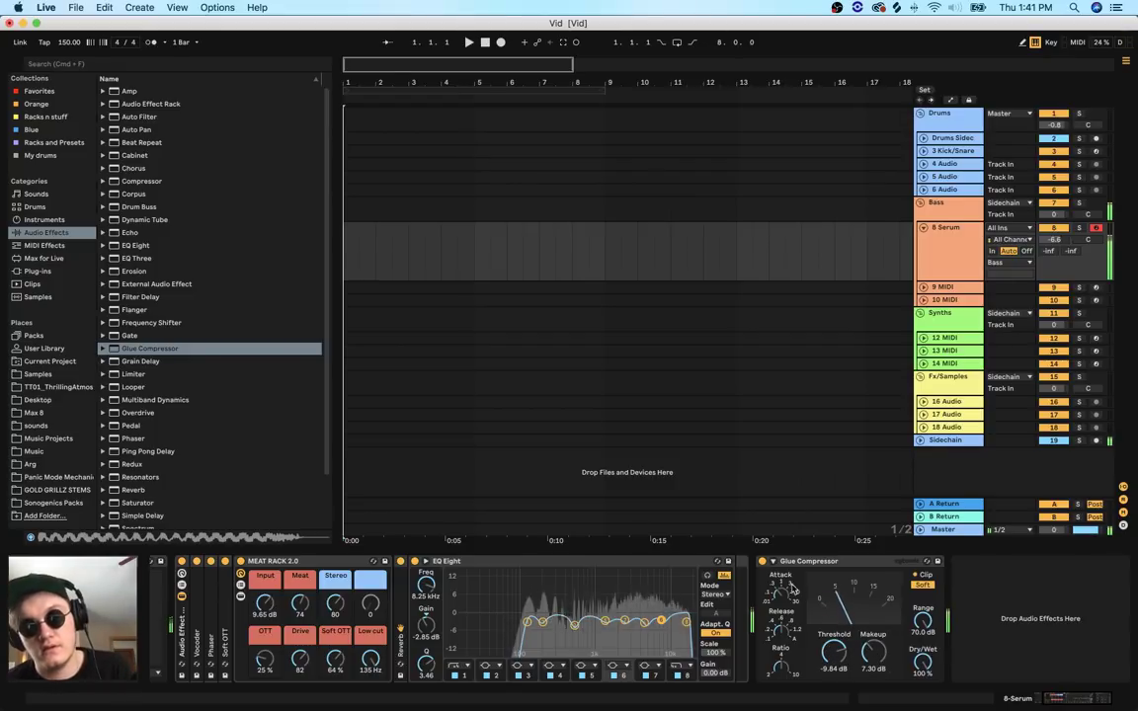
{"action": "left_click_drag", "start_coordinate": [527, 622], "coordinate": [533, 621]}
Select the time range from 1.1.1 to 1.3.1 on the 8 Serum track in the arrangement
{"action": "left_click_drag", "start_coordinate": [373, 73], "coordinate": [381, 102]}
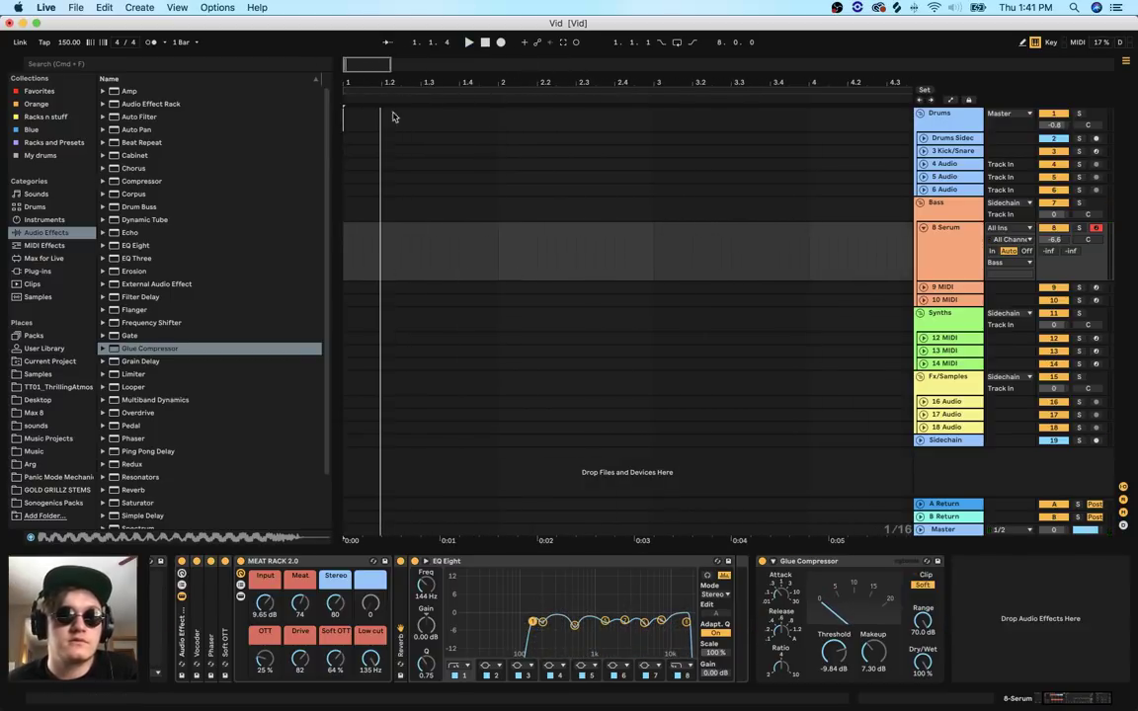
{"action": "left_click_drag", "start_coordinate": [390, 236], "coordinate": [244, 230]}
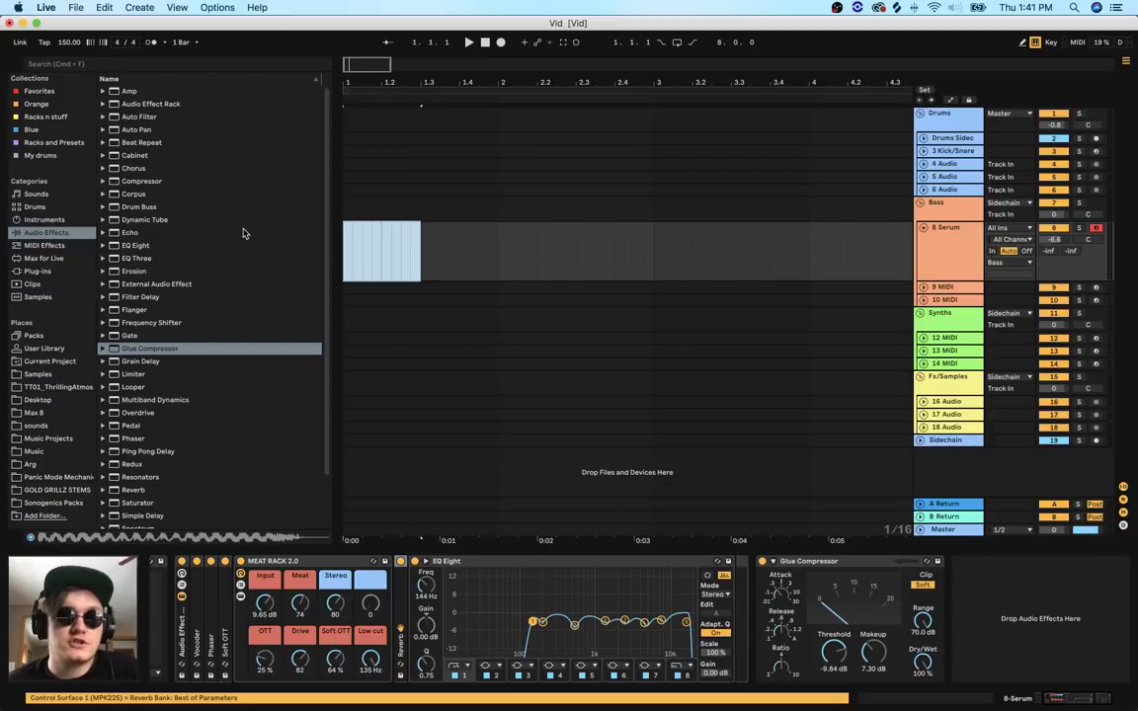
{"action": "left_click", "coordinate": [939, 247]}
{"action": "scroll", "coordinate": [411, 602], "scroll_direction": "left", "scroll_amount": 3}
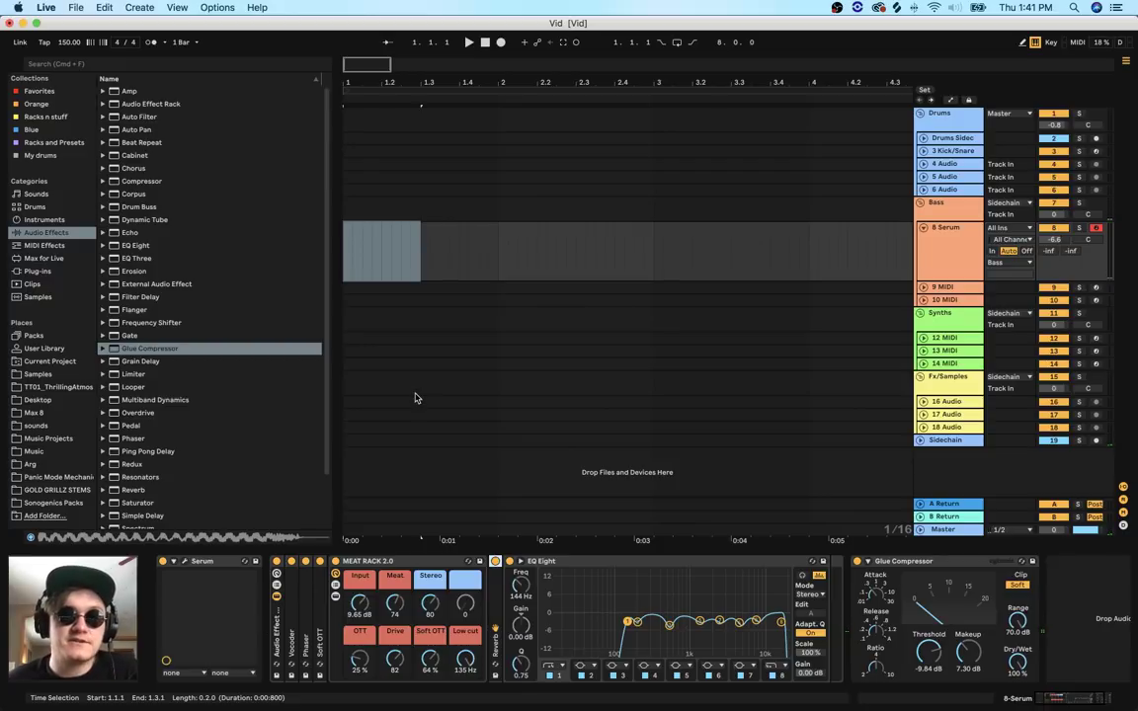
{"action": "scroll", "coordinate": [416, 397], "scroll_direction": "right", "scroll_amount": 5}
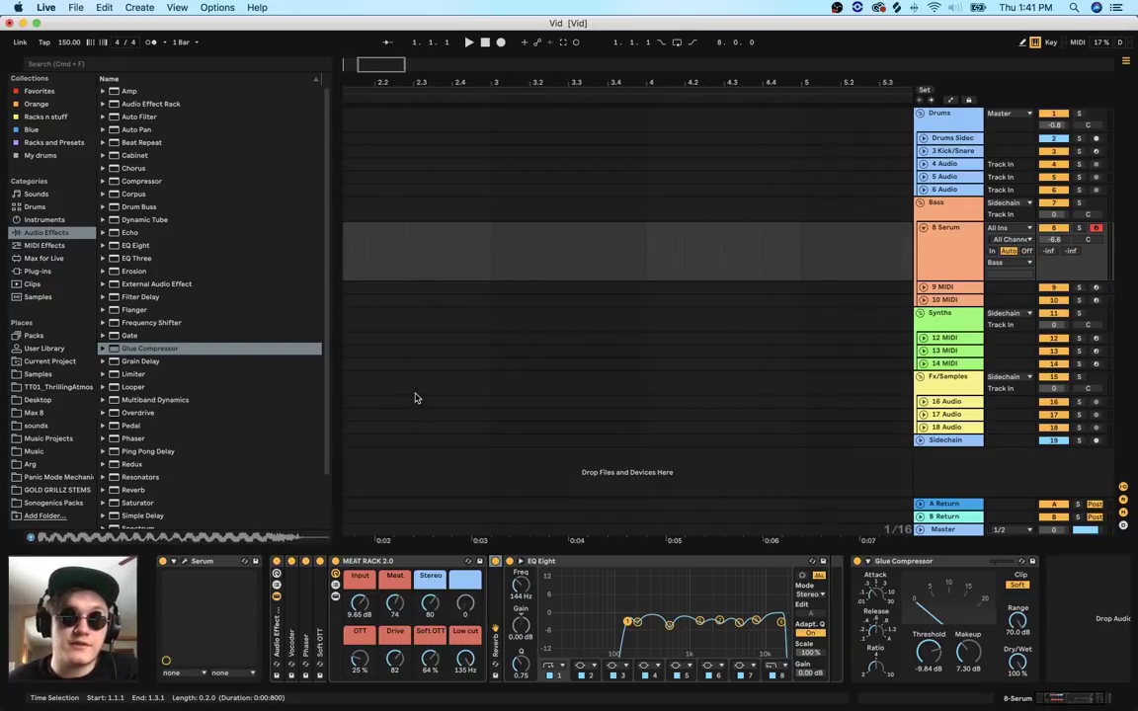
{"action": "scroll", "coordinate": [384, 419], "scroll_direction": "left", "scroll_amount": 5}
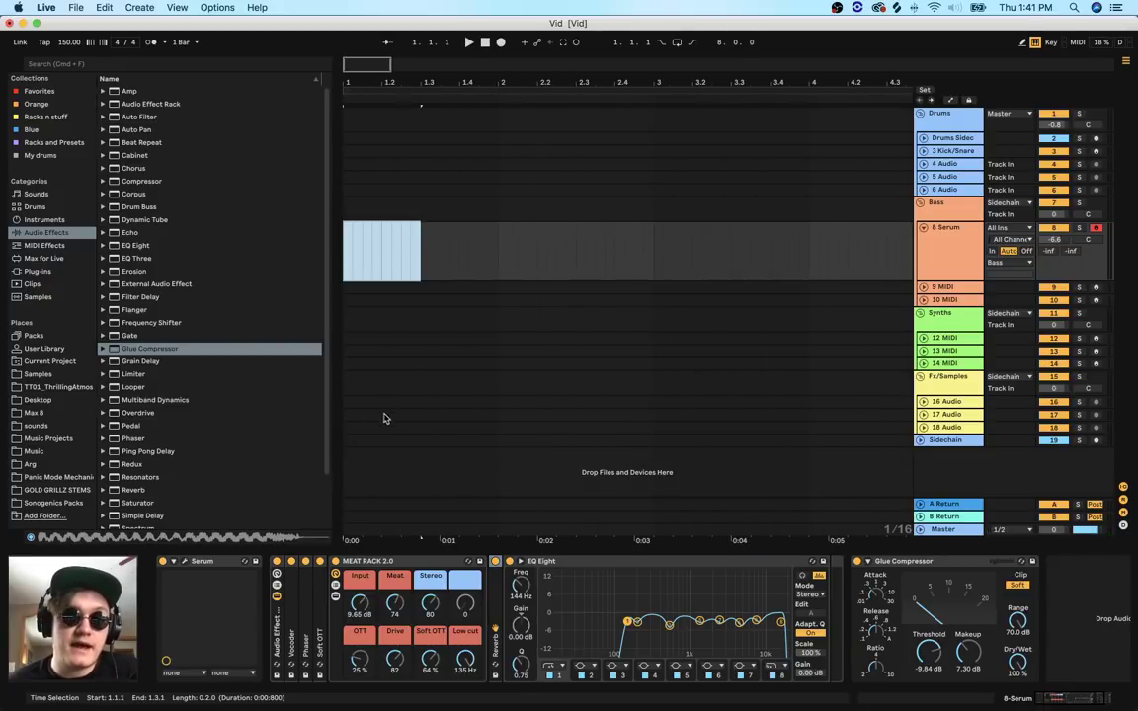
Check the Serum plug-in window, and create an empty MIDI clip from 1.1.1 to 1.3.1 on the 8 Serum track
{"action": "left_click", "coordinate": [184, 562]}
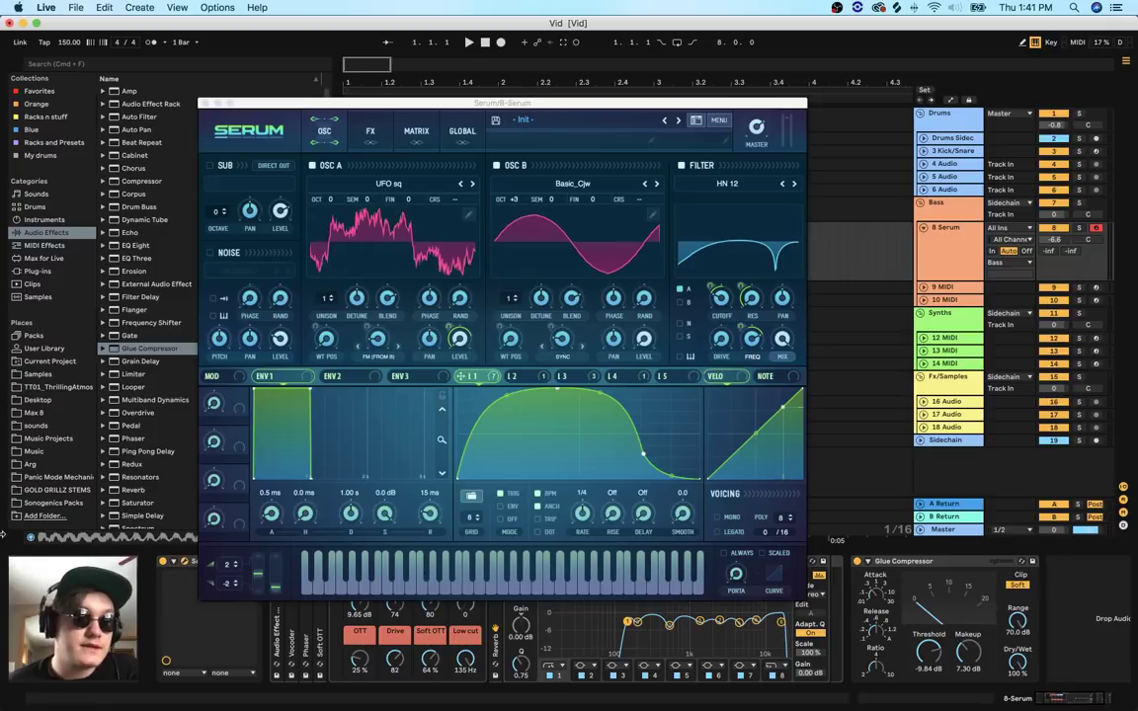
{"action": "left_click", "coordinate": [206, 104]}
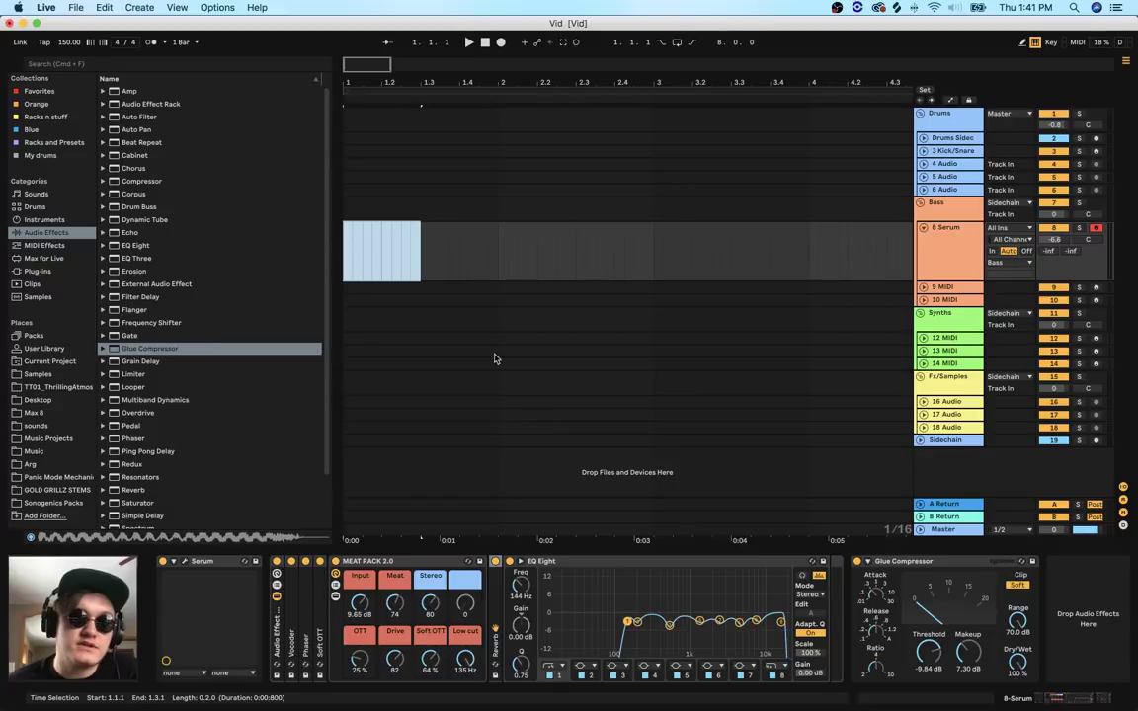
{"action": "left_click_drag", "start_coordinate": [439, 246], "coordinate": [267, 244]}
{"action": "left_click_drag", "start_coordinate": [345, 273], "coordinate": [418, 262]}
{"action": "key", "text": "super+shift+m"}
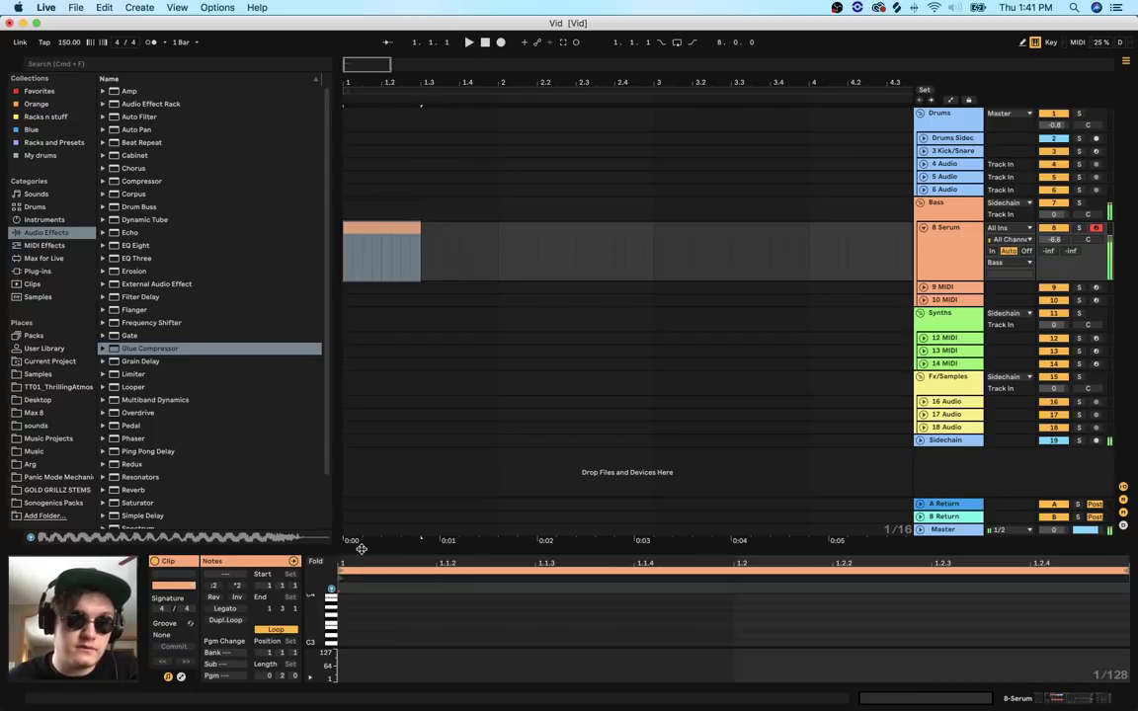
Add an E0 note from 1.1.1 to 1.2.1 in the new MIDI clip and play it back
{"action": "left_click_drag", "start_coordinate": [358, 546], "coordinate": [376, 376]}
{"action": "double_click", "coordinate": [348, 598]}
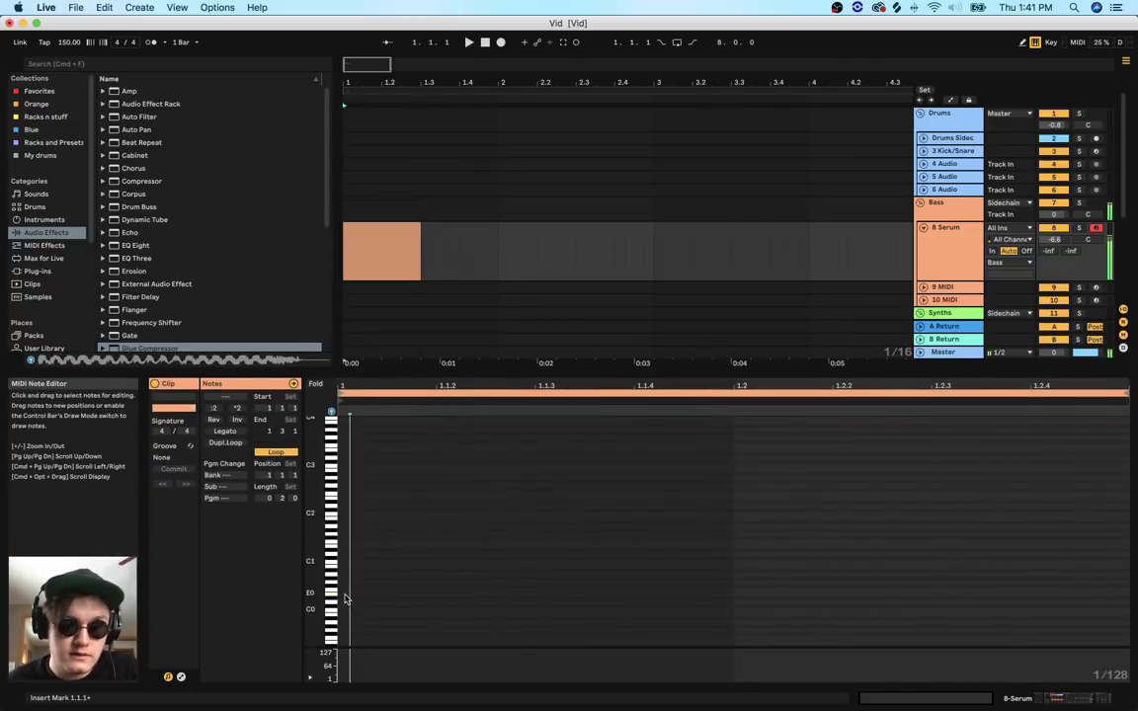
{"action": "left_click_drag", "start_coordinate": [349, 599], "coordinate": [733, 598]}
{"action": "key", "text": "space"}
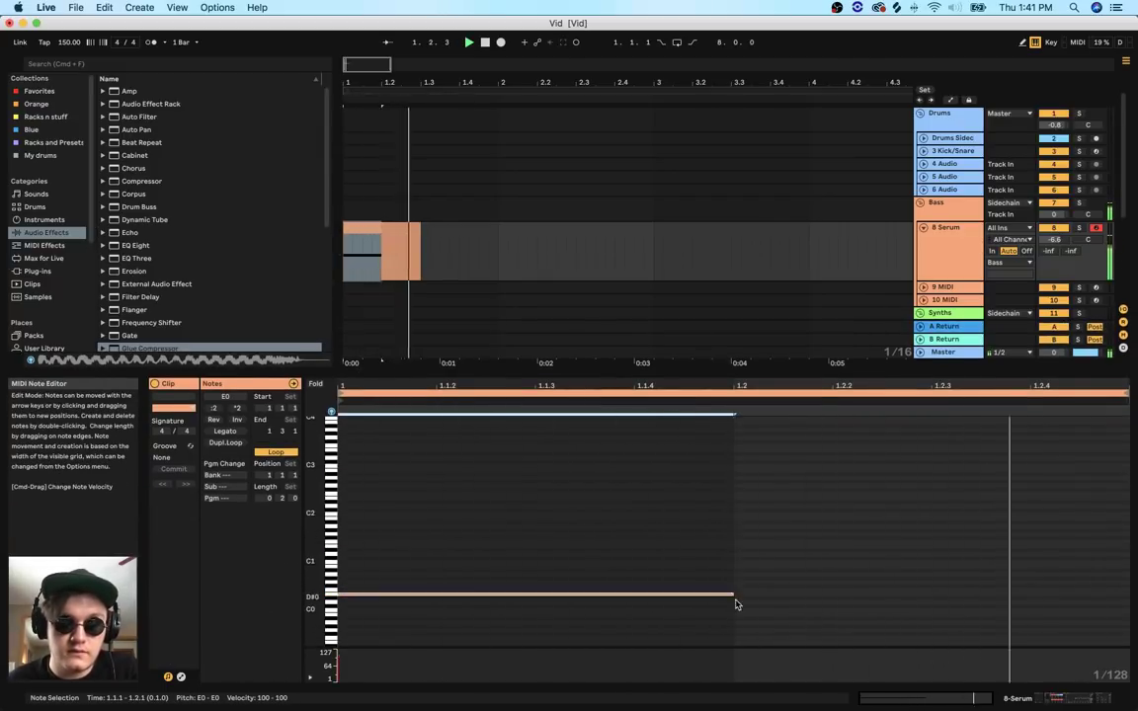
Insert an audio track directly below 8 Serum and set its input to Resampling
{"action": "left_click_drag", "start_coordinate": [353, 83], "coordinate": [366, 158]}
{"action": "left_click", "coordinate": [924, 286]}
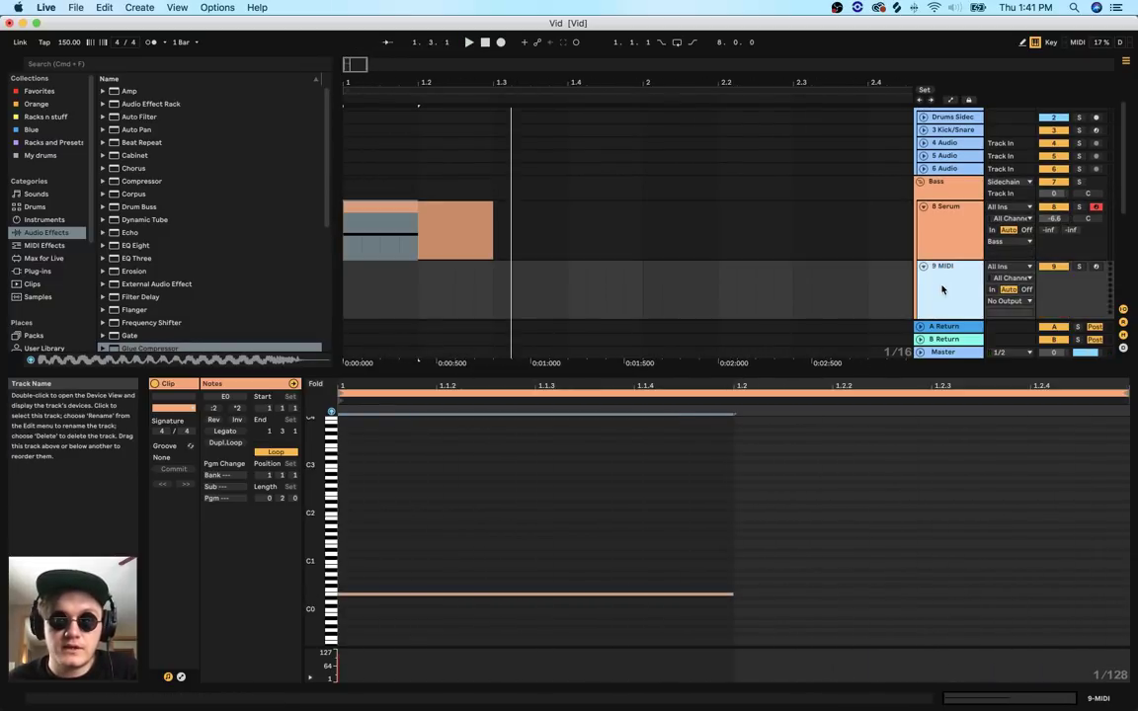
{"action": "left_click_drag", "start_coordinate": [791, 373], "coordinate": [943, 692]}
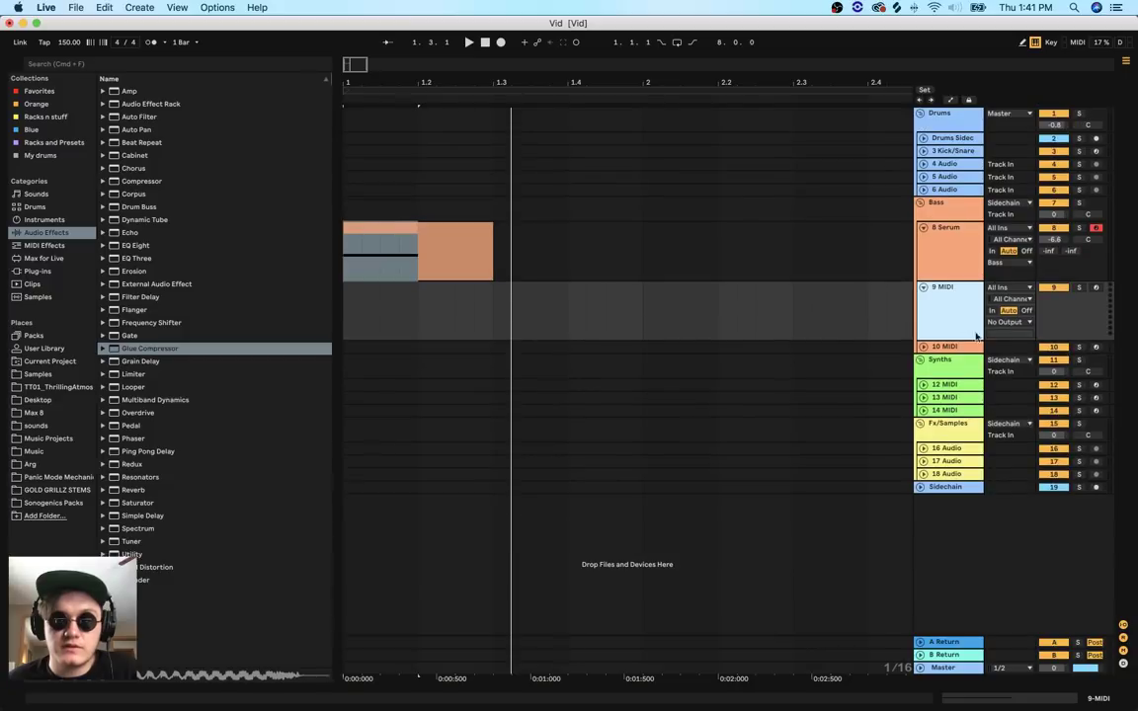
{"action": "left_click", "coordinate": [950, 276]}
{"action": "key", "text": "super+t"}
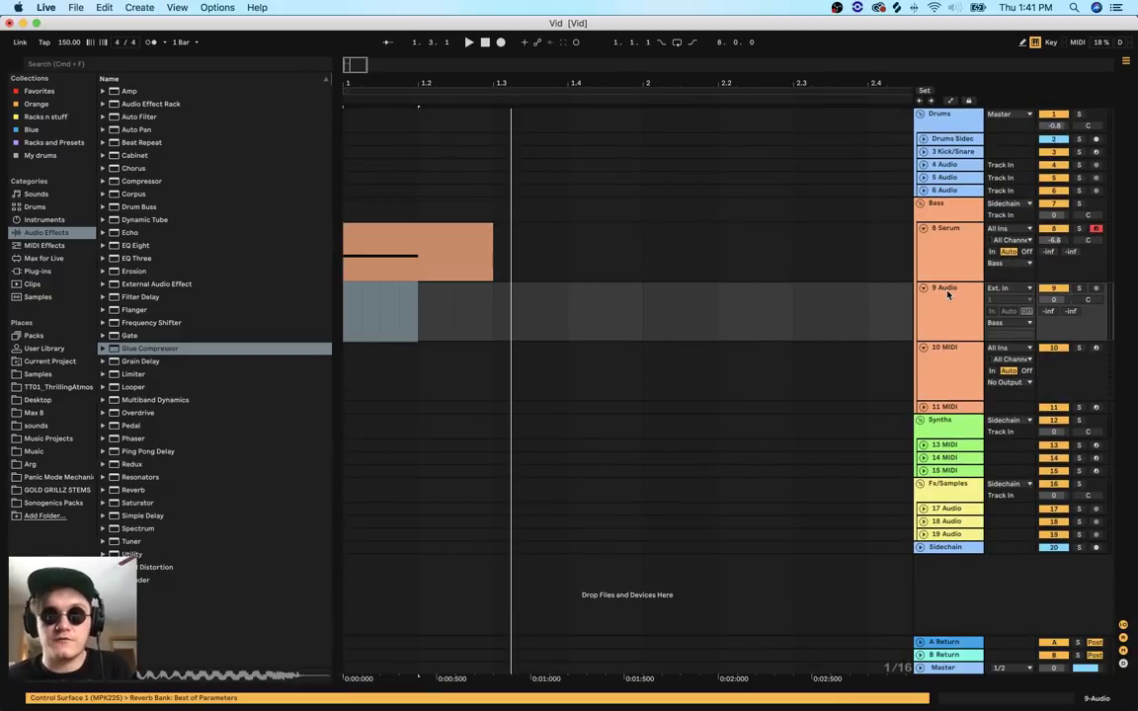
{"action": "left_click", "coordinate": [1018, 287]}
{"action": "left_click", "coordinate": [1010, 298]}
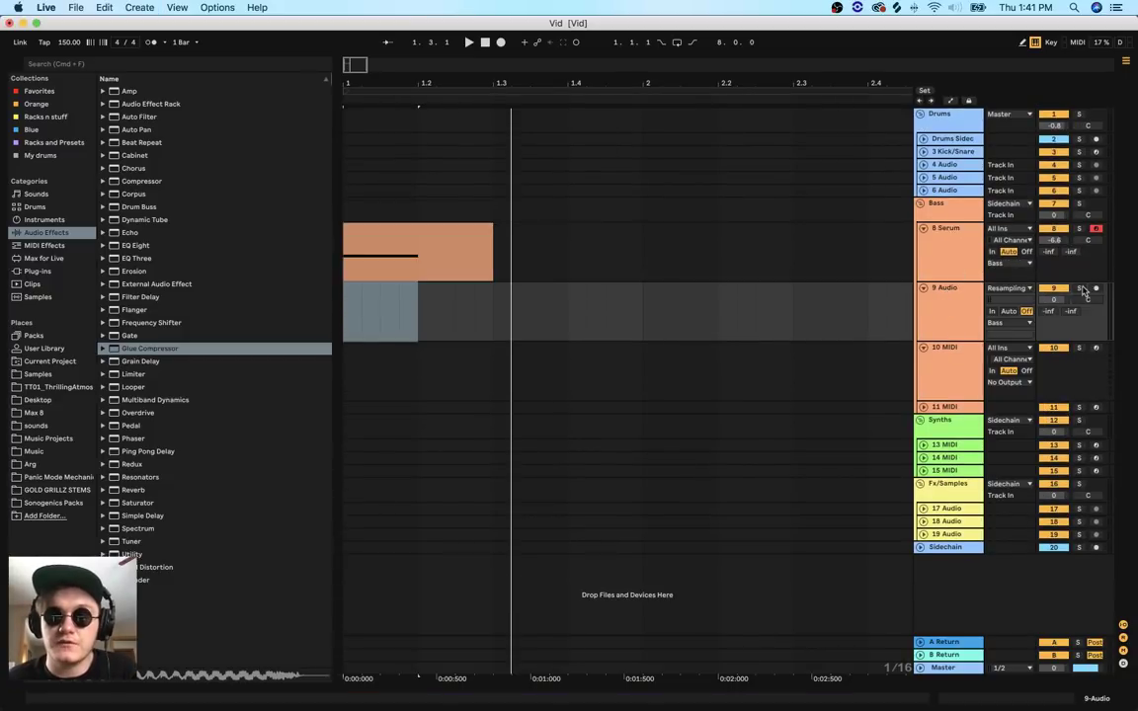
Solo 8 Serum, record its clip onto the armed 9 Audio resampling track, and inspect the recorded waveform
{"action": "left_click", "coordinate": [1079, 228]}
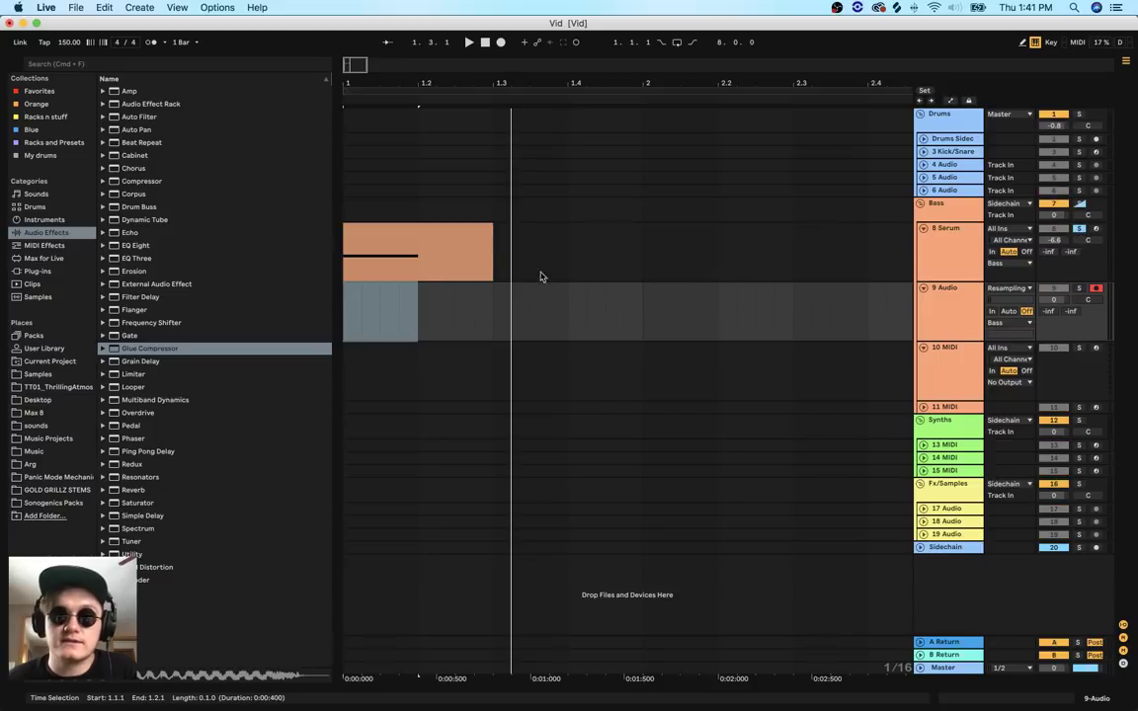
{"action": "key", "text": "F9"}
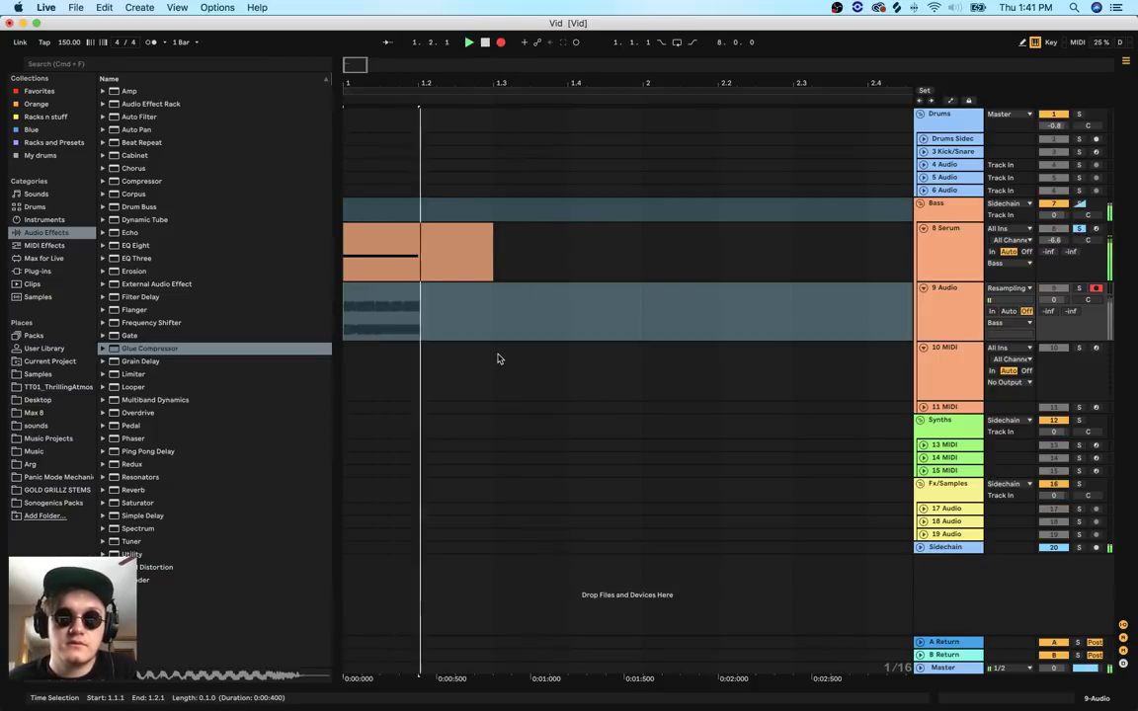
{"action": "key", "text": "space"}
{"action": "left_click", "coordinate": [387, 231]}
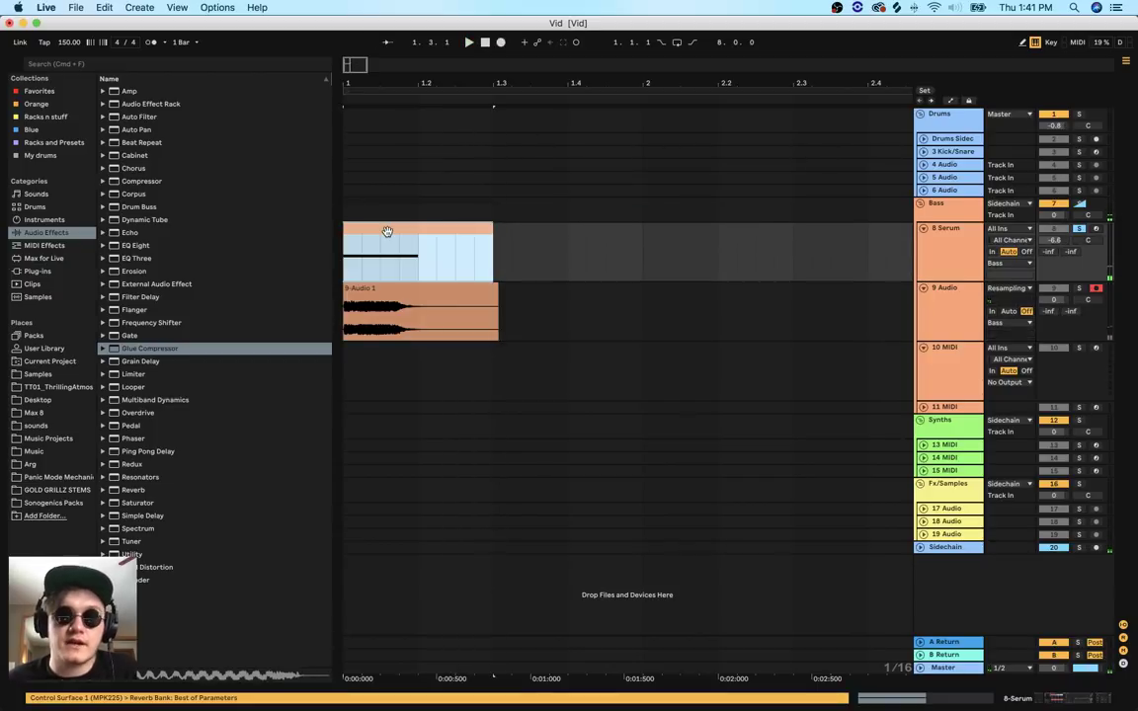
{"action": "left_click", "coordinate": [1063, 290]}
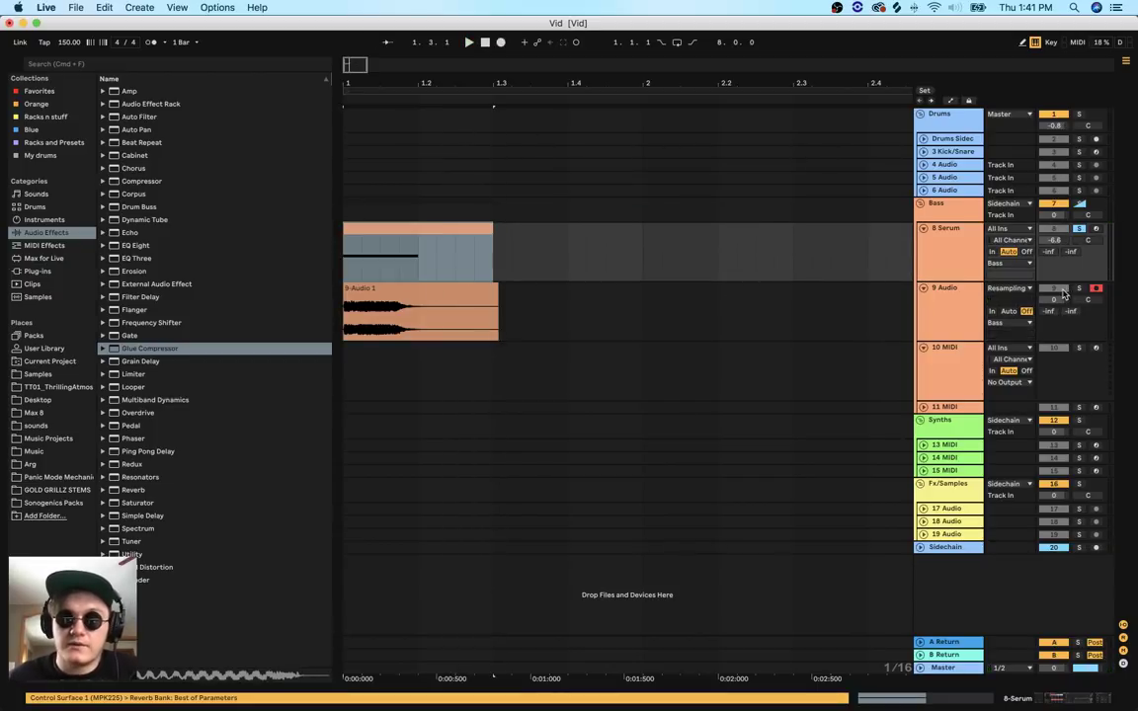
{"action": "left_click", "coordinate": [356, 299]}
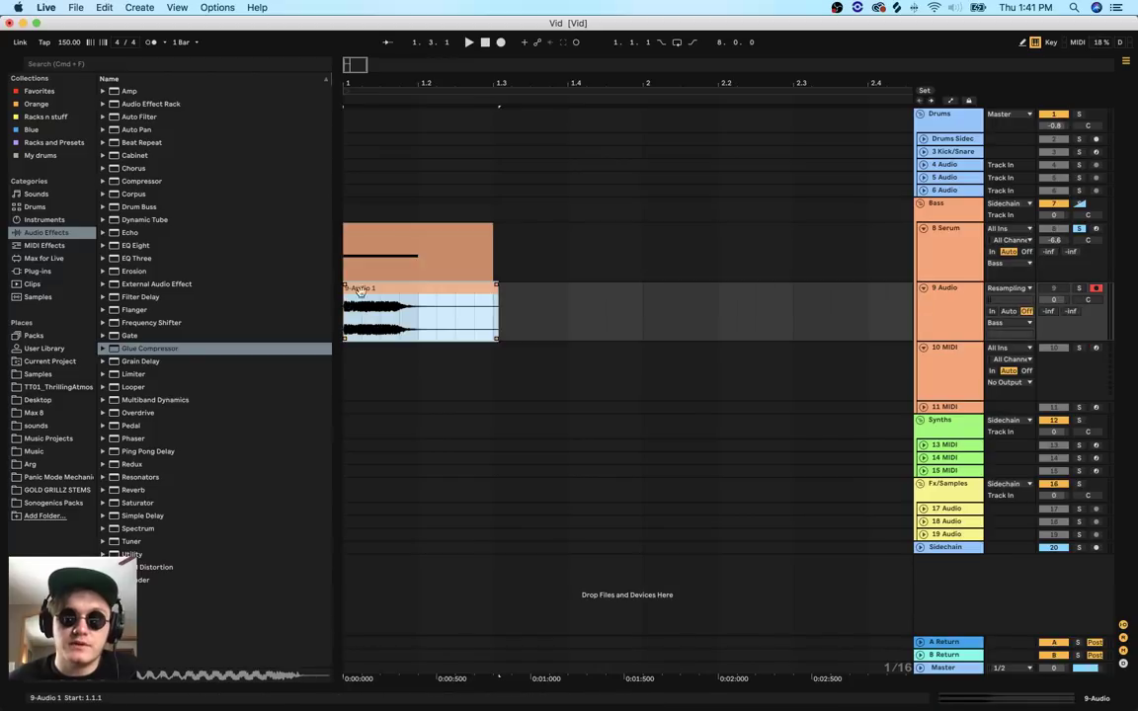
{"action": "left_click_drag", "start_coordinate": [367, 85], "coordinate": [427, 290]}
{"action": "left_click_drag", "start_coordinate": [410, 83], "coordinate": [533, 81]}
{"action": "left_click", "coordinate": [754, 424]}
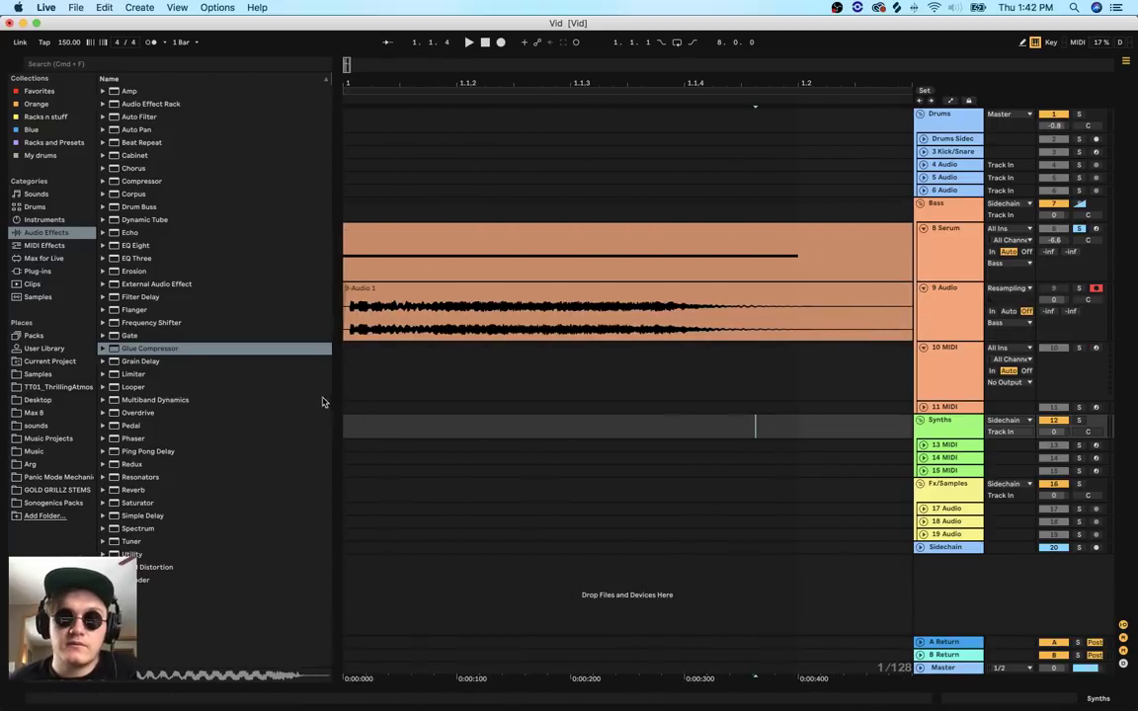
Insert a MIDI track above the bass's Serum track and load a new Serum instrument on it
{"action": "left_click_drag", "start_coordinate": [944, 387], "coordinate": [932, 232]}
{"action": "left_click", "coordinate": [924, 229]}
{"action": "left_click", "coordinate": [923, 229]}
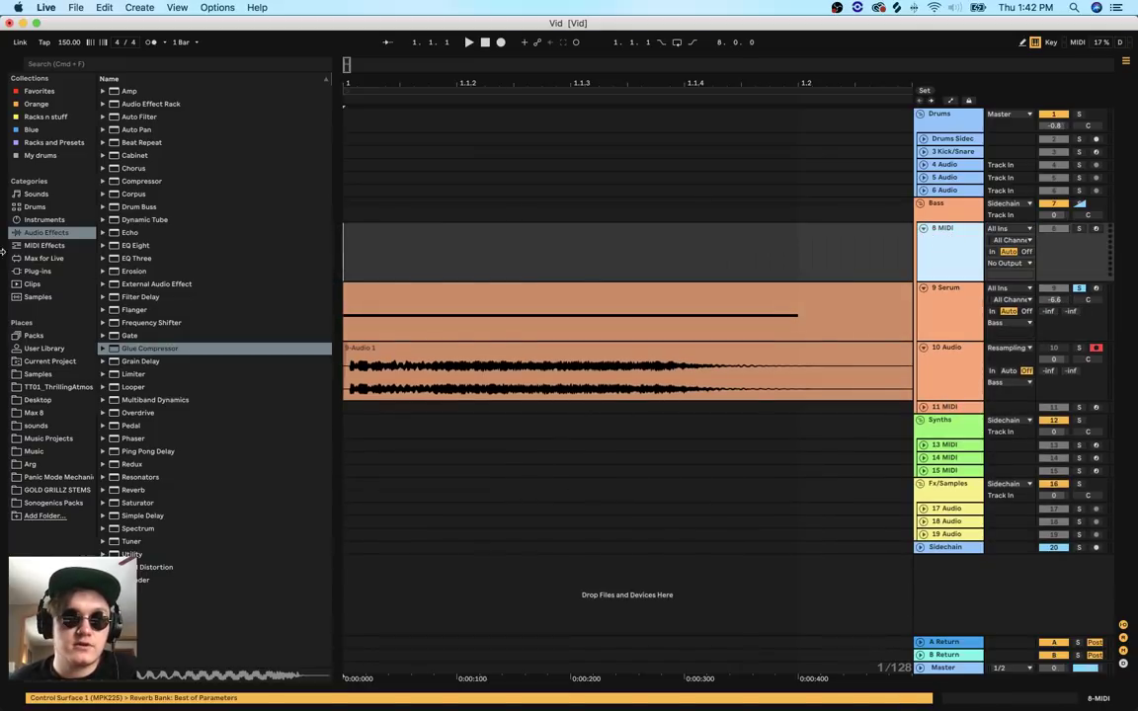
{"action": "left_click", "coordinate": [40, 272]}
{"action": "left_click_drag", "start_coordinate": [142, 393], "coordinate": [425, 238]}
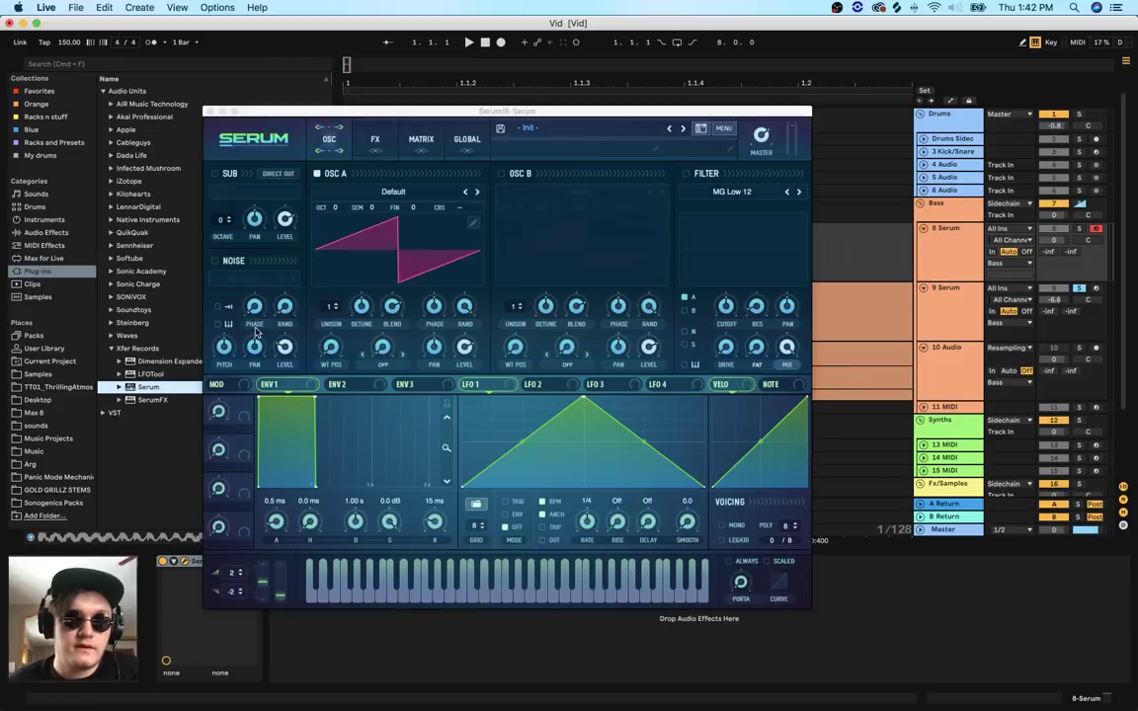
Set the new Serum's Osc A wavetable to Analog_BD_Sin and close the plug-in window
{"action": "left_click", "coordinate": [321, 215]}
{"action": "mouse_move", "coordinate": [425, 231]}
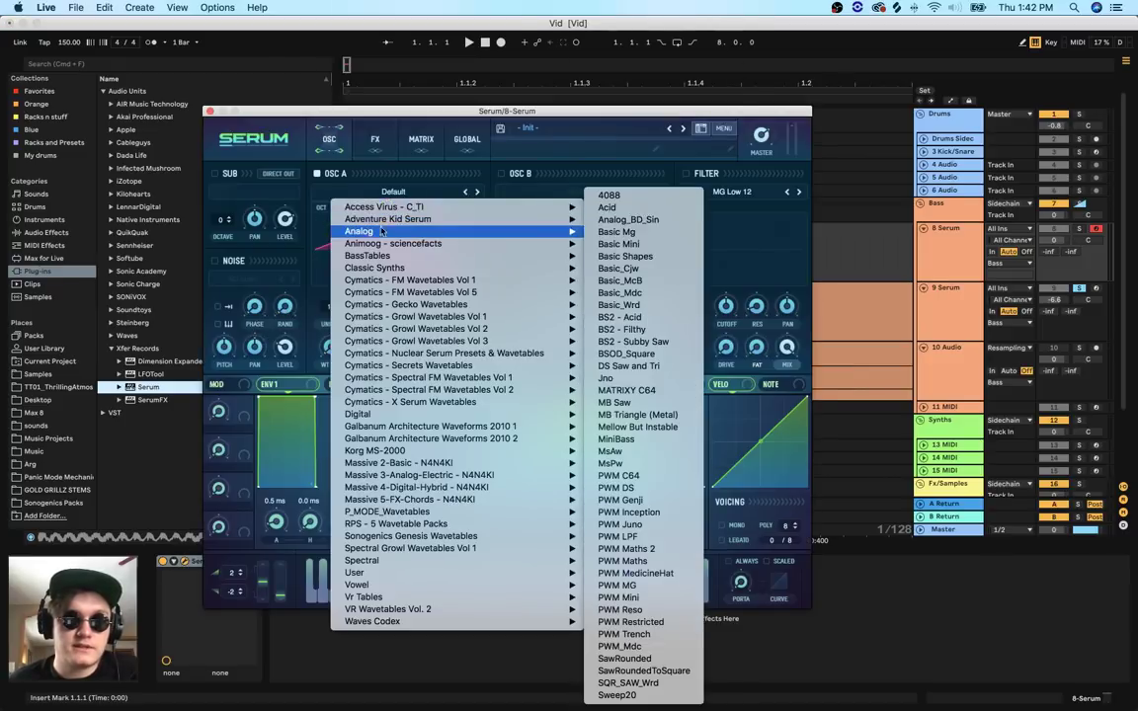
{"action": "left_click", "coordinate": [681, 222]}
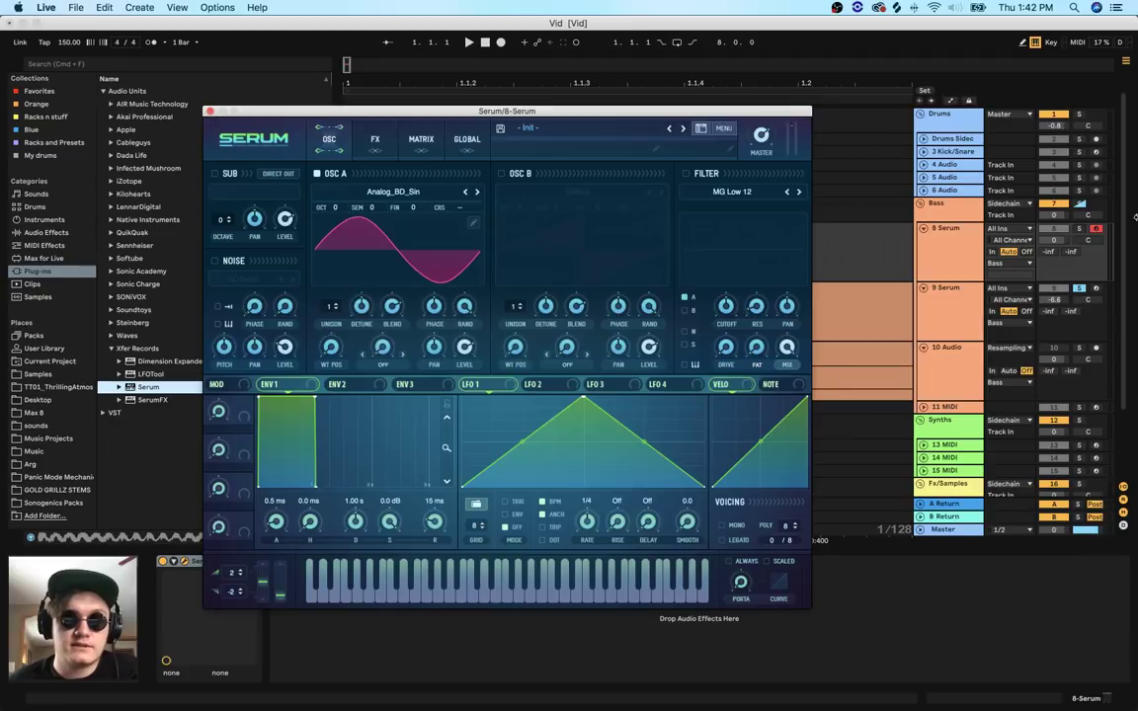
{"action": "left_click", "coordinate": [210, 110]}
Place the 9 Serum MIDI clip on the 8 Serum track as well, keeping a copy on both tracks
{"action": "left_click", "coordinate": [627, 333]}
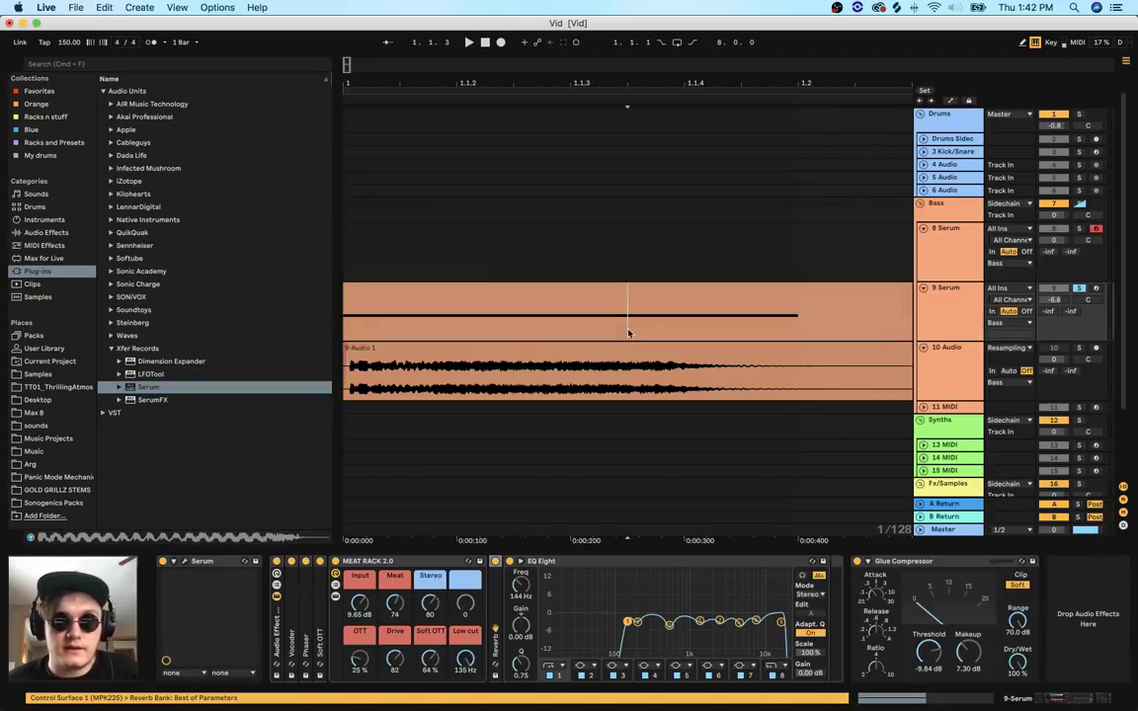
{"action": "left_click", "coordinate": [459, 317]}
{"action": "mouse_move", "coordinate": [460, 317]}
{"action": "left_mouse_down"}
{"action": "mouse_move", "coordinate": [457, 246]}
{"action": "mouse_move", "coordinate": [468, 321]}
{"action": "mouse_move", "coordinate": [470, 247]}
{"action": "mouse_move", "coordinate": [478, 318]}
{"action": "mouse_move", "coordinate": [477, 259]}
{"action": "left_mouse_up"}
{"action": "left_click", "coordinate": [472, 326]}
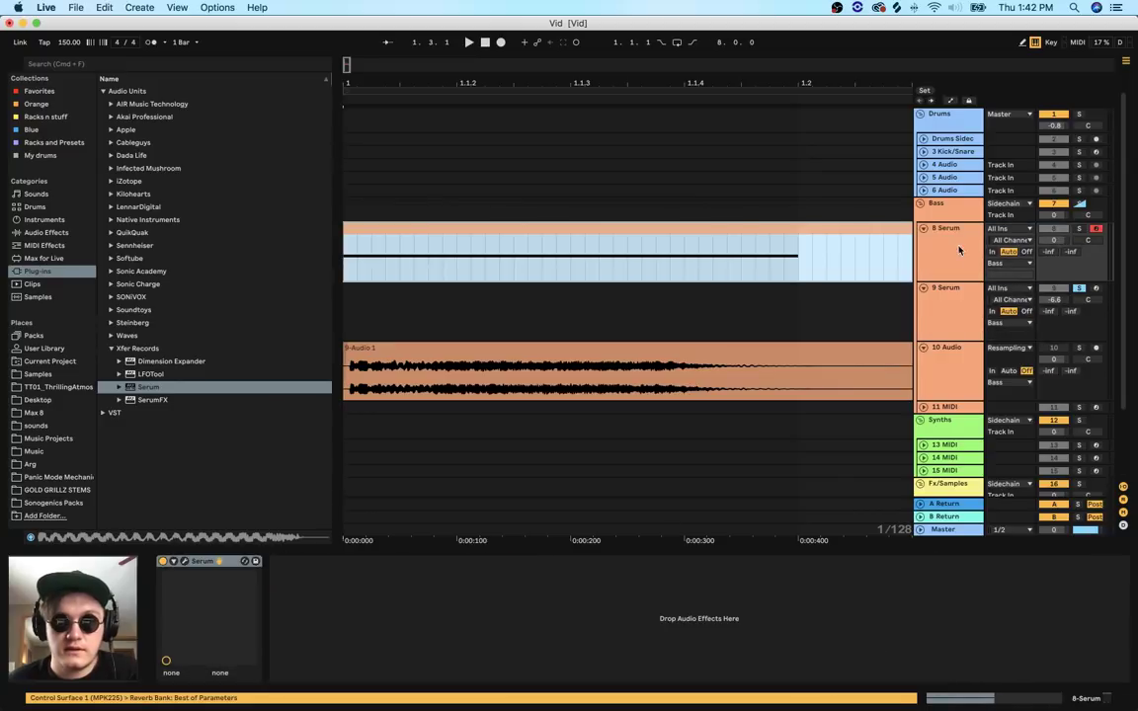
{"action": "left_click_drag", "start_coordinate": [714, 240], "coordinate": [716, 301]}
Rename the 8 Serum track SUB, colour it light blue, and assign the track colour to its clips
{"action": "left_click", "coordinate": [952, 238]}
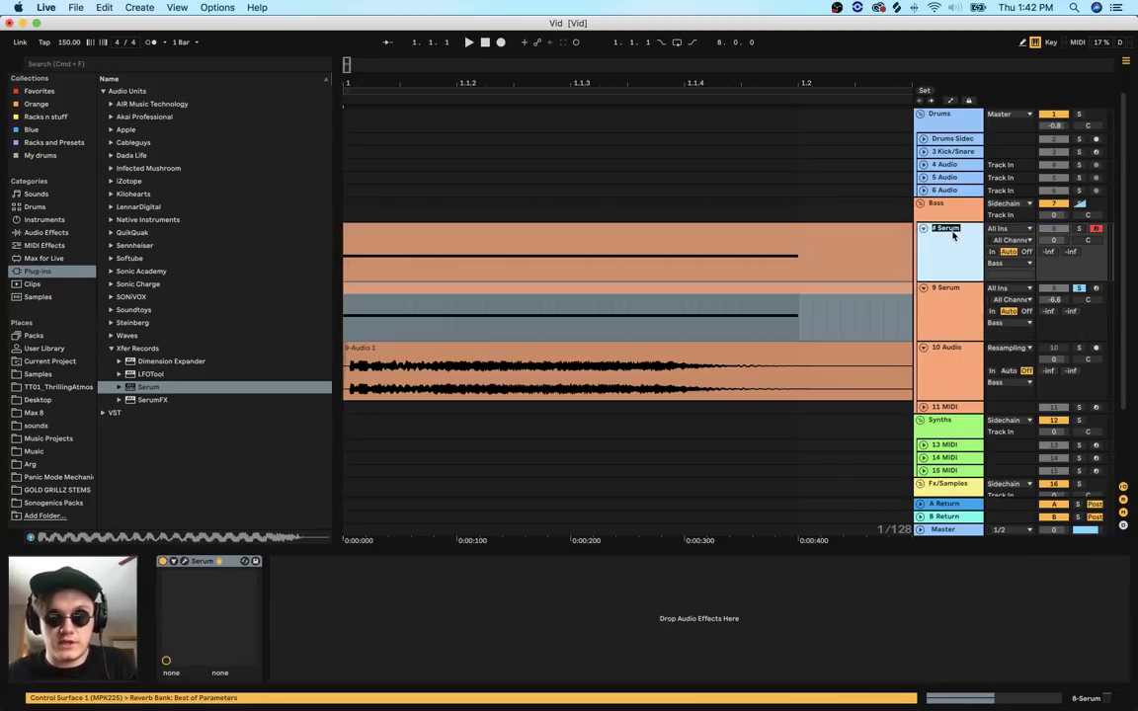
{"action": "right_click", "coordinate": [953, 235]}
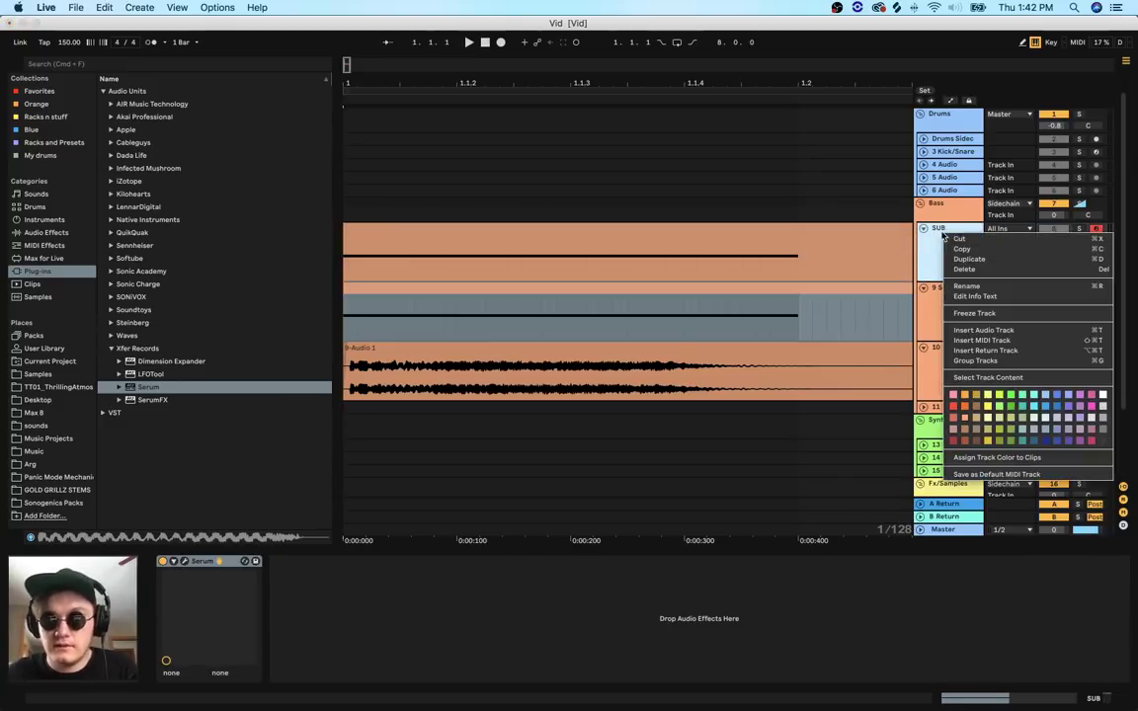
{"action": "left_click", "coordinate": [1045, 399]}
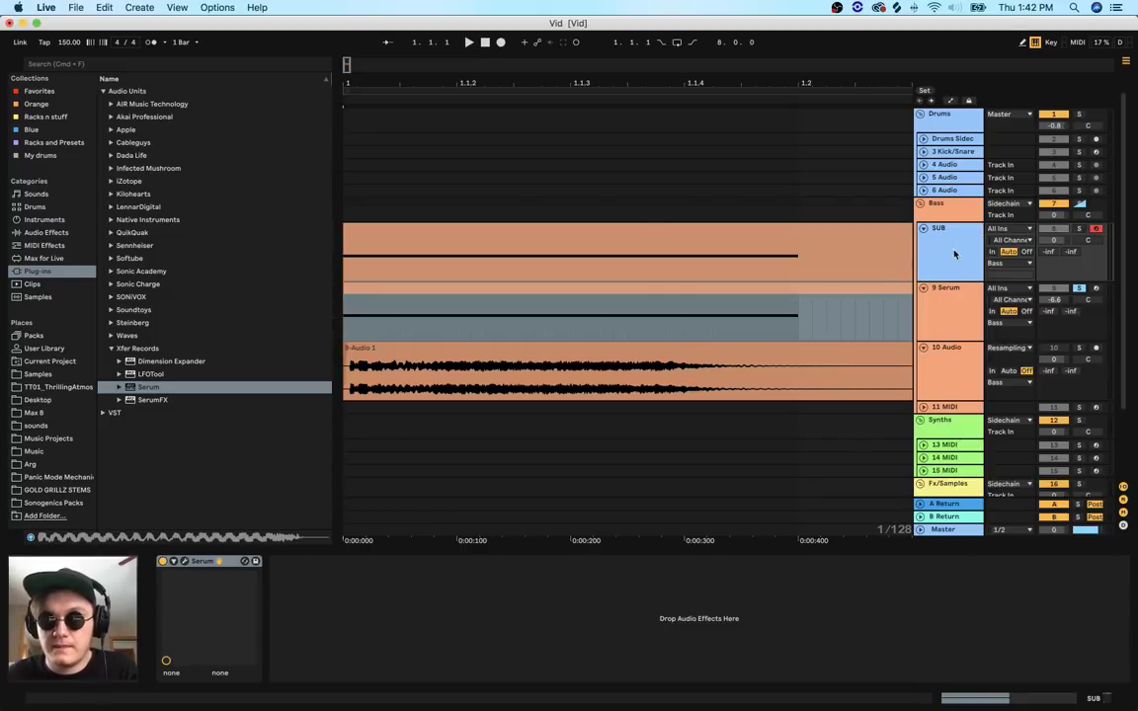
{"action": "right_click", "coordinate": [951, 238]}
{"action": "left_click", "coordinate": [954, 459]}
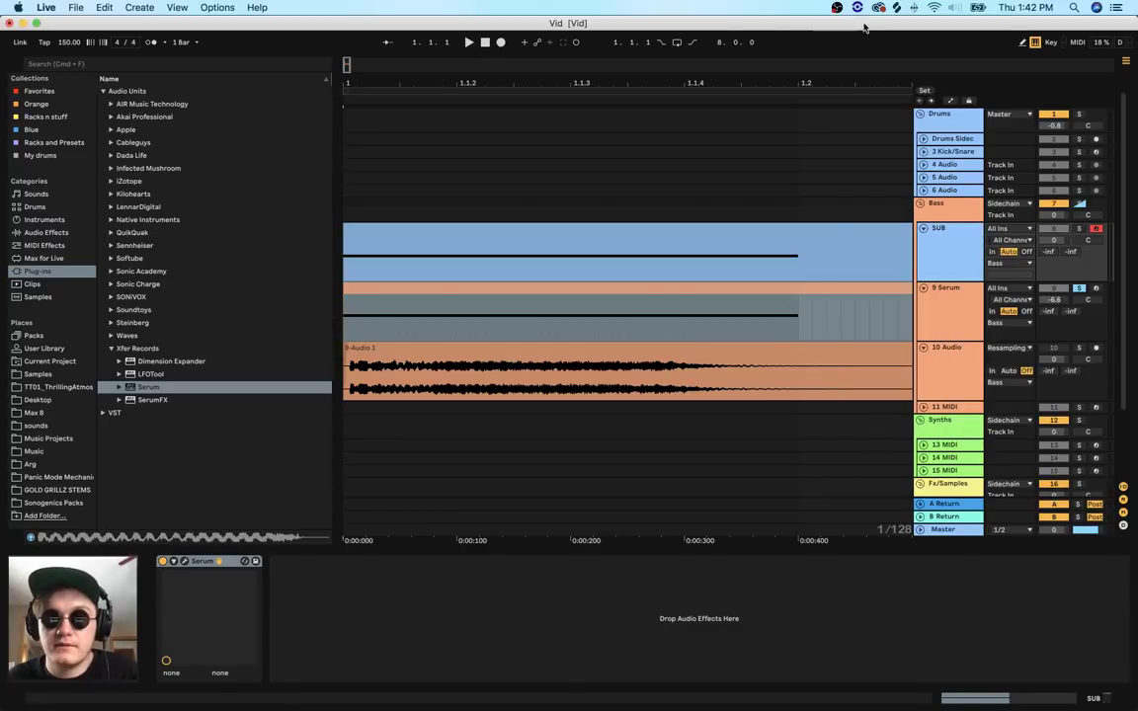
Load the Subify.adg rack after Serum on the SUB track and select its Warm Up Lows device
{"action": "left_click", "coordinate": [965, 250]}
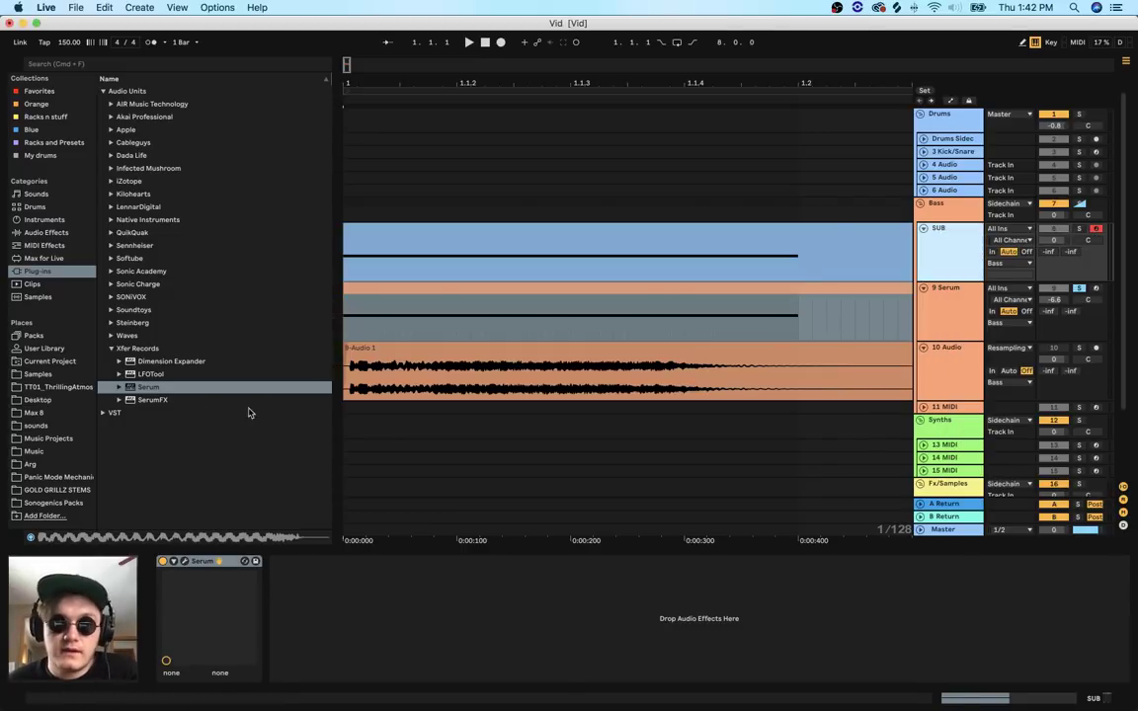
{"action": "left_click", "coordinate": [44, 154]}
{"action": "left_click", "coordinate": [49, 142]}
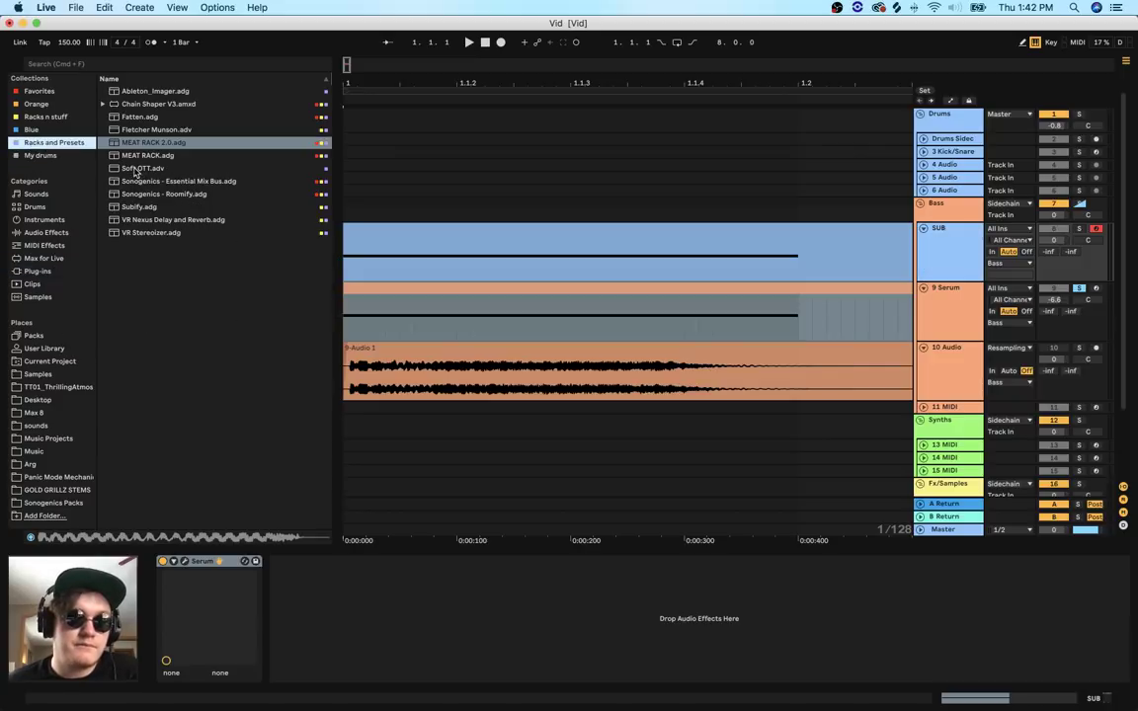
{"action": "left_click_drag", "start_coordinate": [136, 206], "coordinate": [326, 618]}
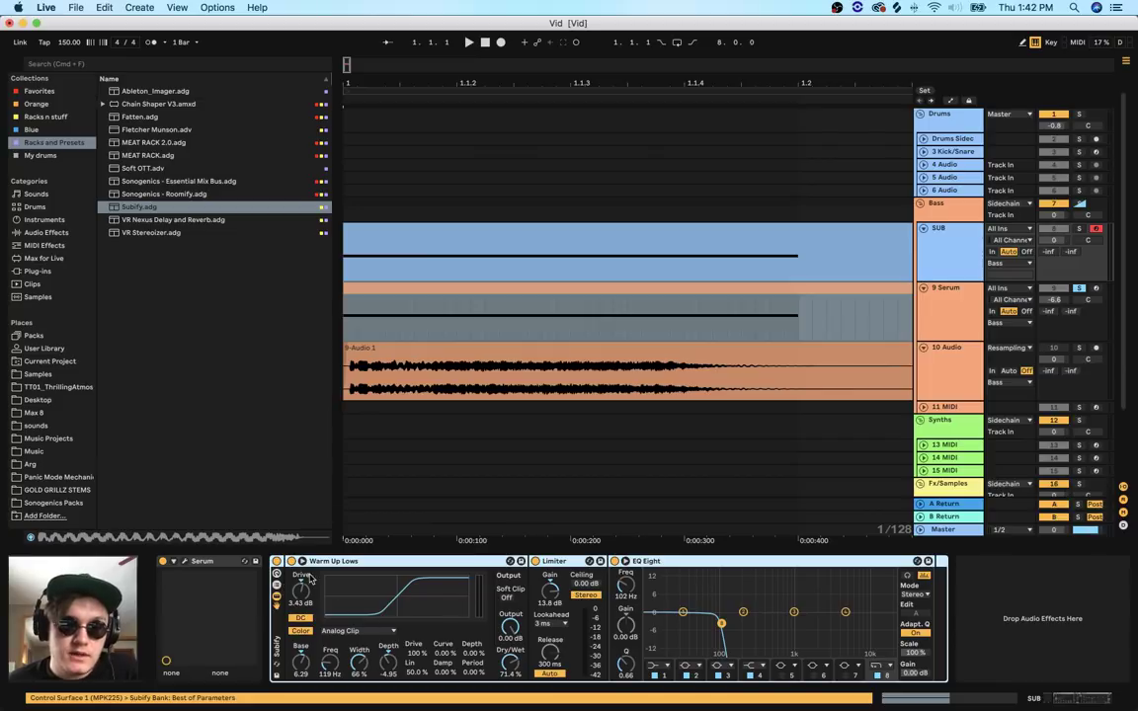
{"action": "left_click", "coordinate": [304, 610]}
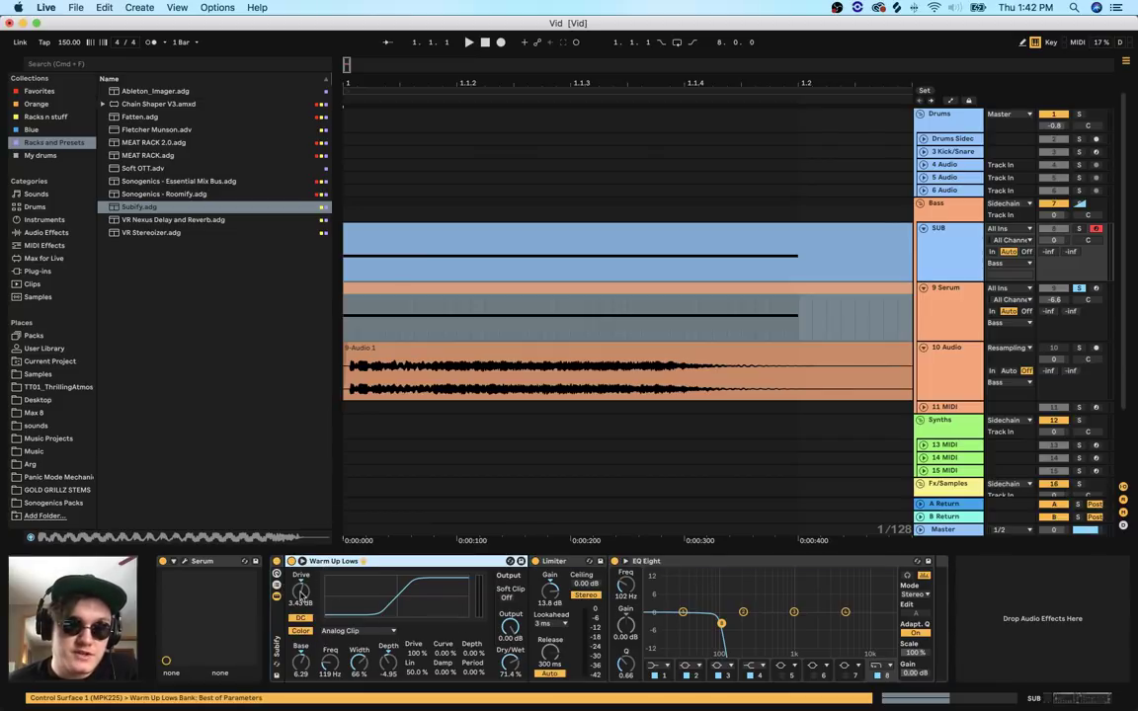
Locate the Warm Up Lows preset among the Saturator presets in the audio effects
{"action": "left_click", "coordinate": [49, 232]}
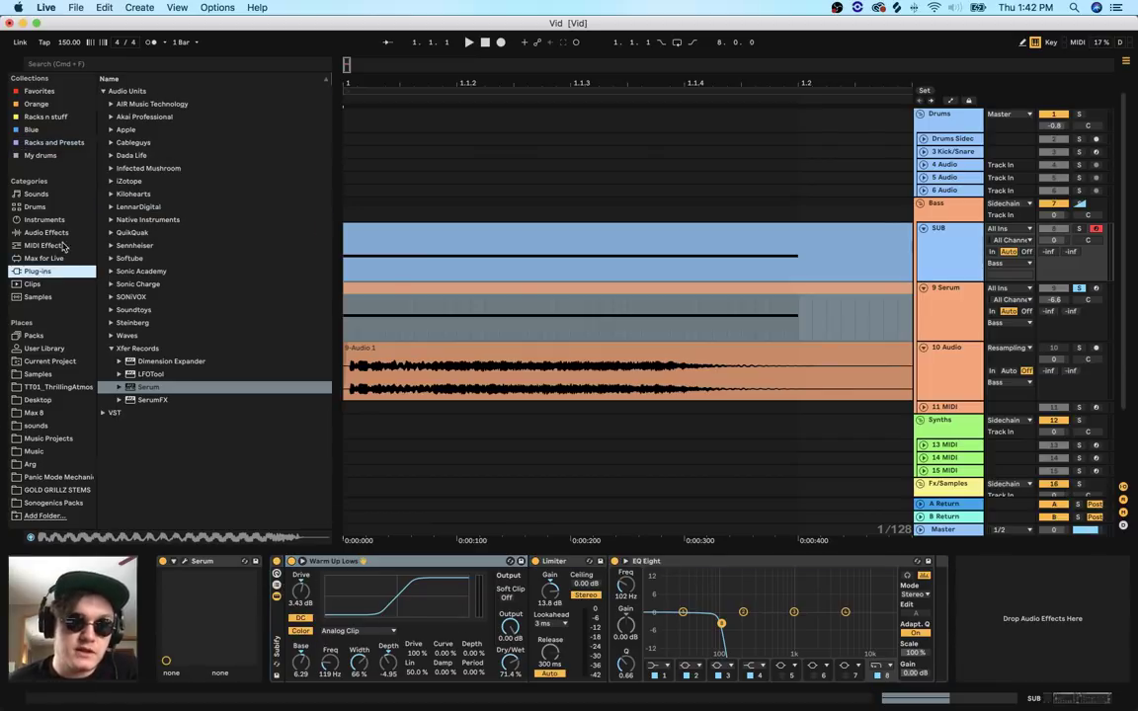
{"action": "scroll", "coordinate": [144, 358], "scroll_direction": "down", "scroll_amount": 3}
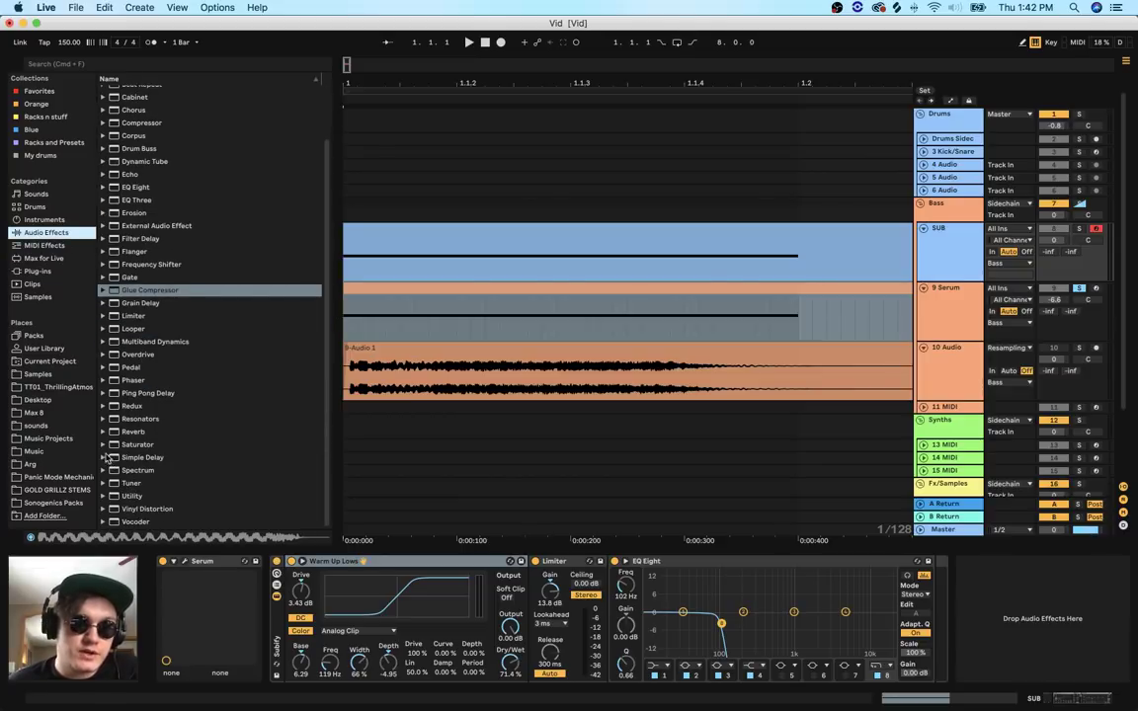
{"action": "left_click", "coordinate": [103, 445]}
{"action": "left_click", "coordinate": [155, 445]}
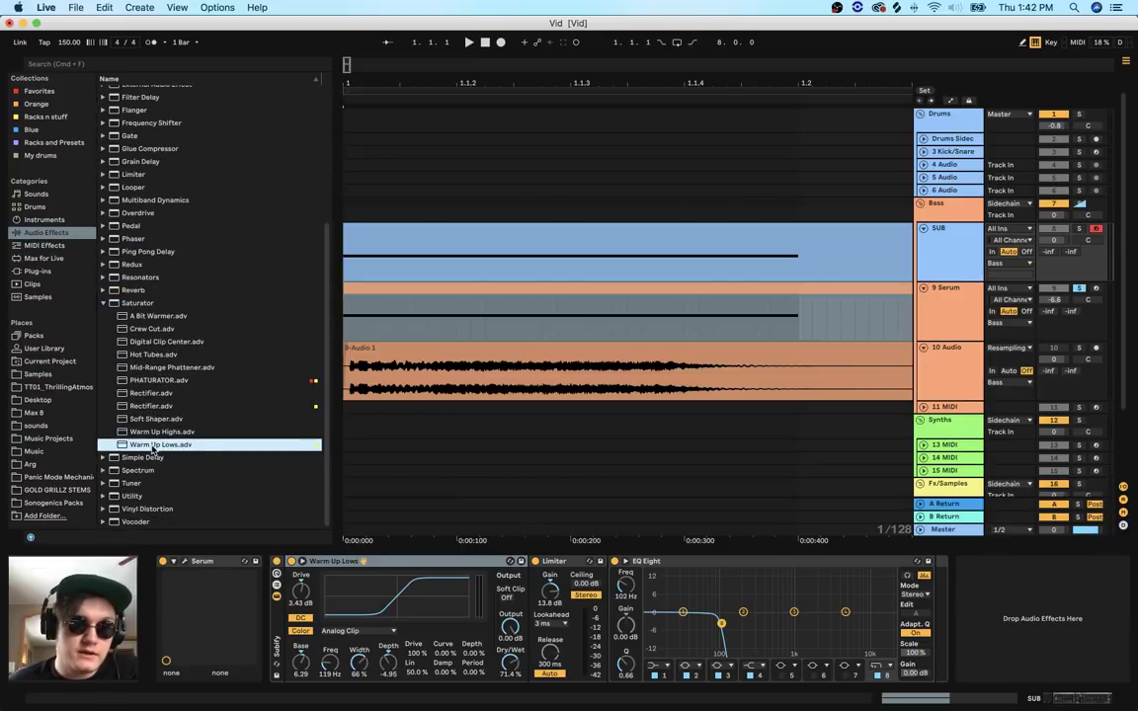
{"action": "left_click", "coordinate": [103, 304]}
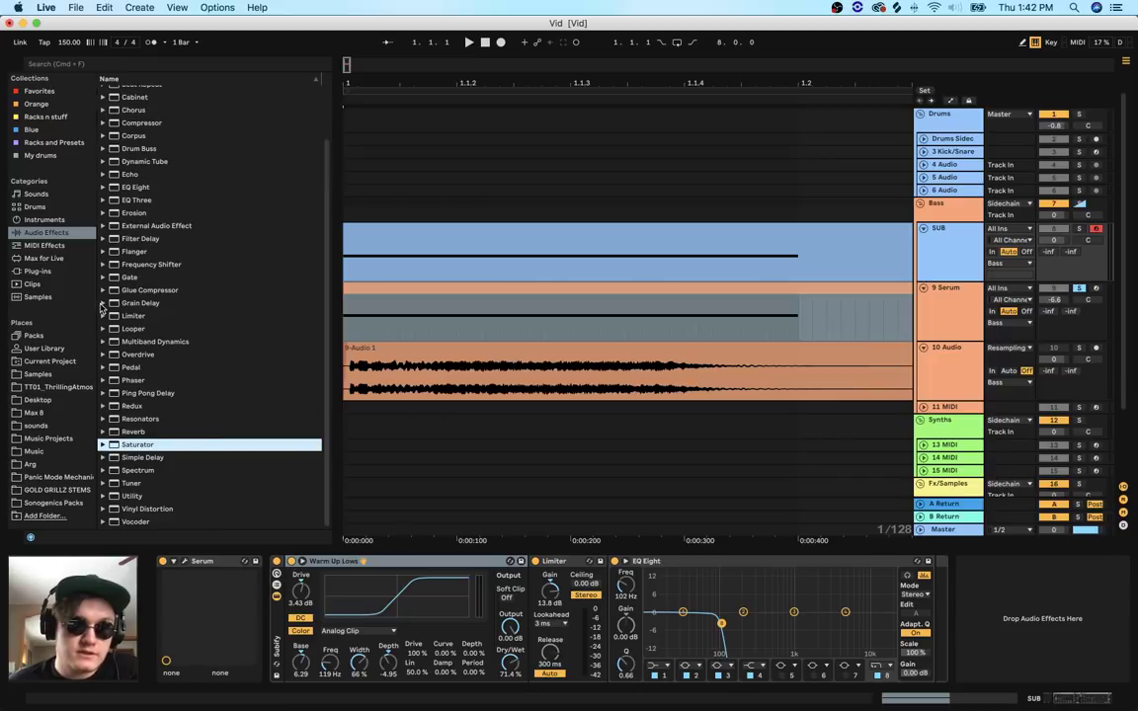
Clear the track solos so SUB plays with the bass, and lower the SUB track volume to -11.6 dB
{"action": "left_click", "coordinate": [1080, 229]}
{"action": "left_click", "coordinate": [1080, 230]}
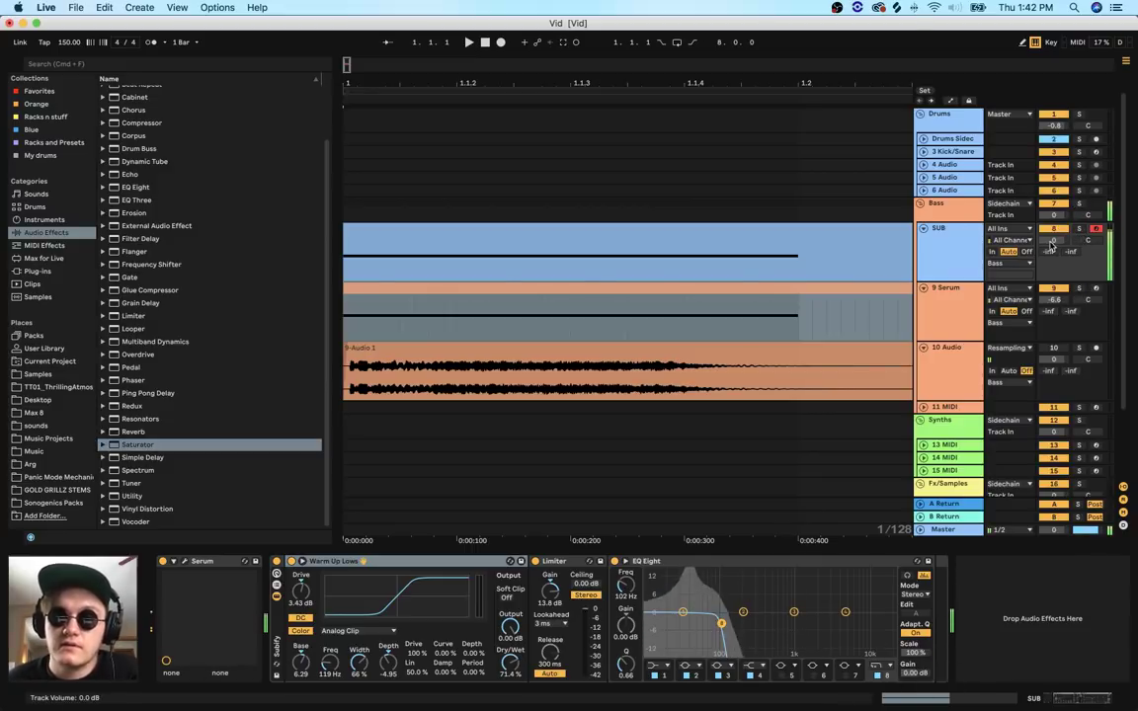
{"action": "left_click_drag", "start_coordinate": [1054, 247], "coordinate": [1053, 278]}
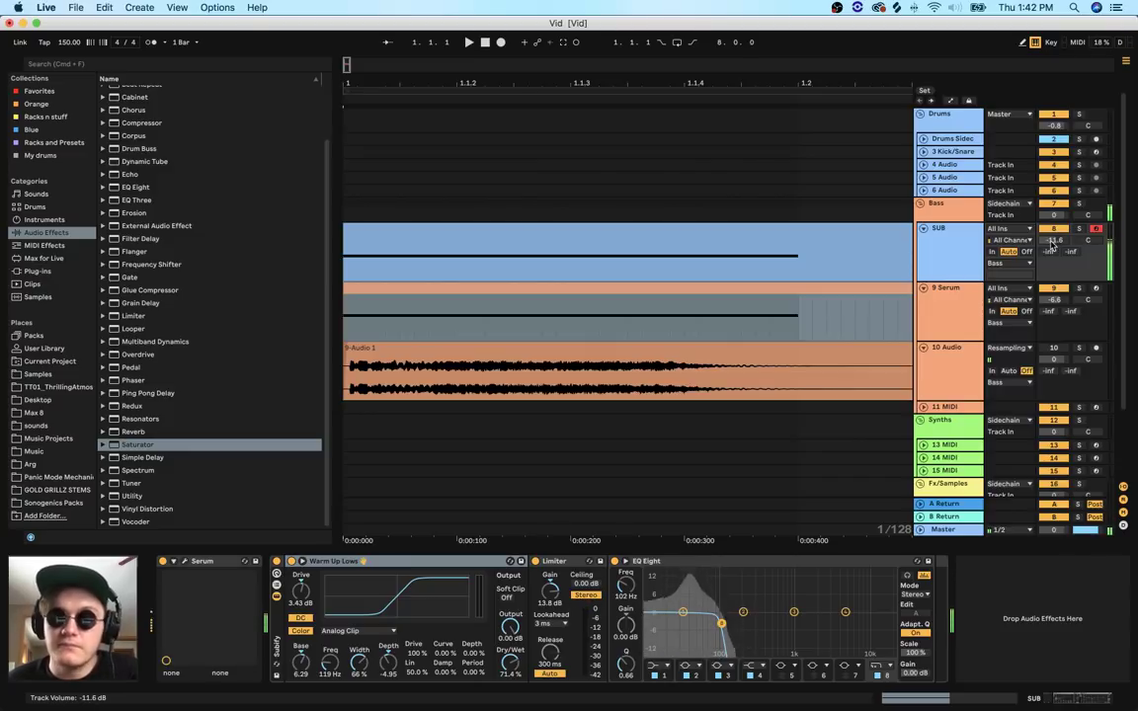
Open the SUB clip for note editing and trim the start of its E0 note to match the resampled audio's onset
{"action": "left_click", "coordinate": [622, 282]}
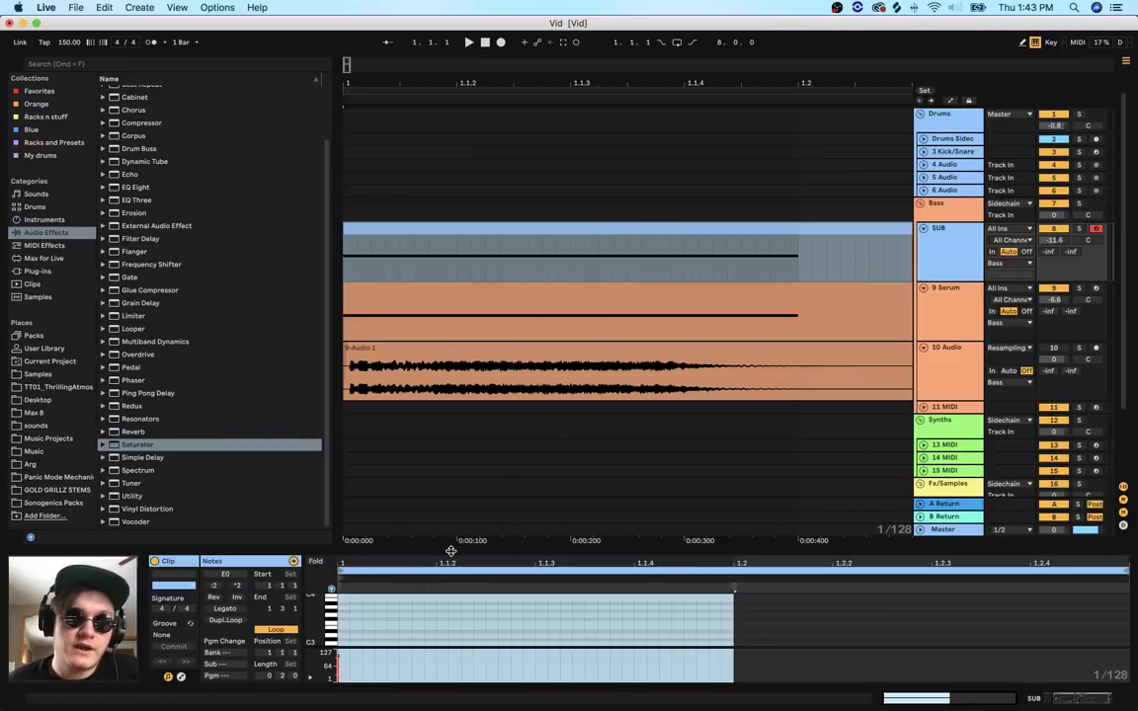
{"action": "left_click_drag", "start_coordinate": [450, 550], "coordinate": [440, 447]}
{"action": "left_click_drag", "start_coordinate": [433, 65], "coordinate": [435, 39]}
{"action": "left_click_drag", "start_coordinate": [507, 83], "coordinate": [568, 83]}
{"action": "left_click_drag", "start_coordinate": [395, 63], "coordinate": [463, 82]}
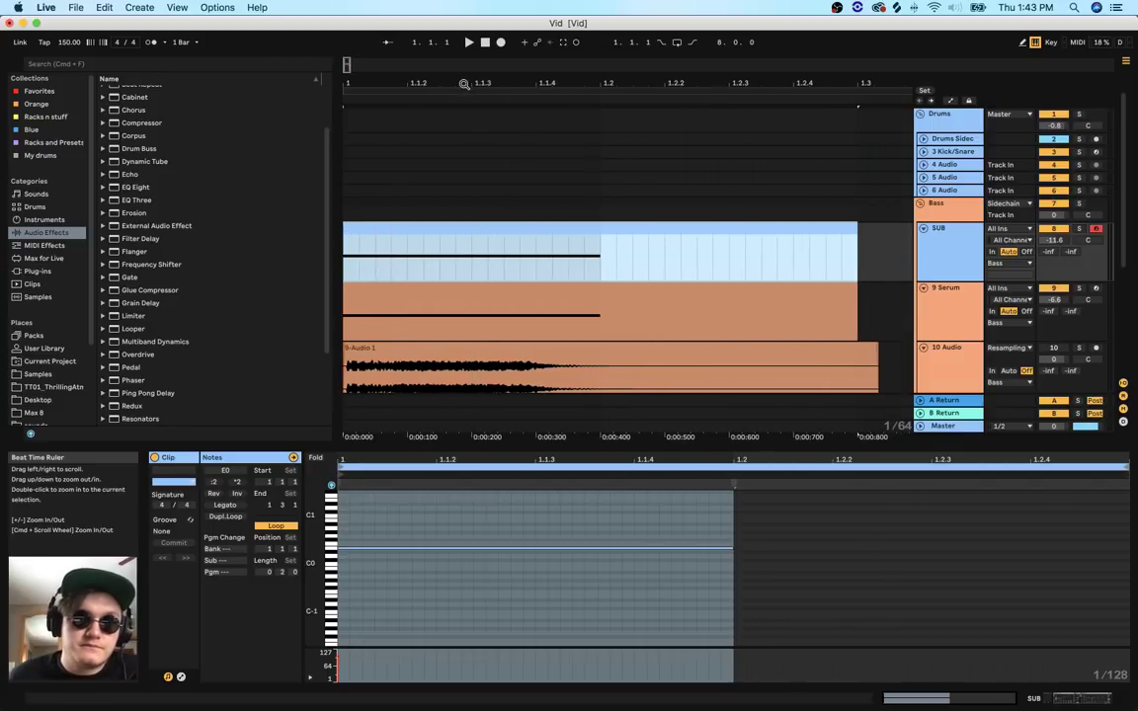
{"action": "left_click", "coordinate": [378, 606]}
{"action": "left_click", "coordinate": [345, 548]}
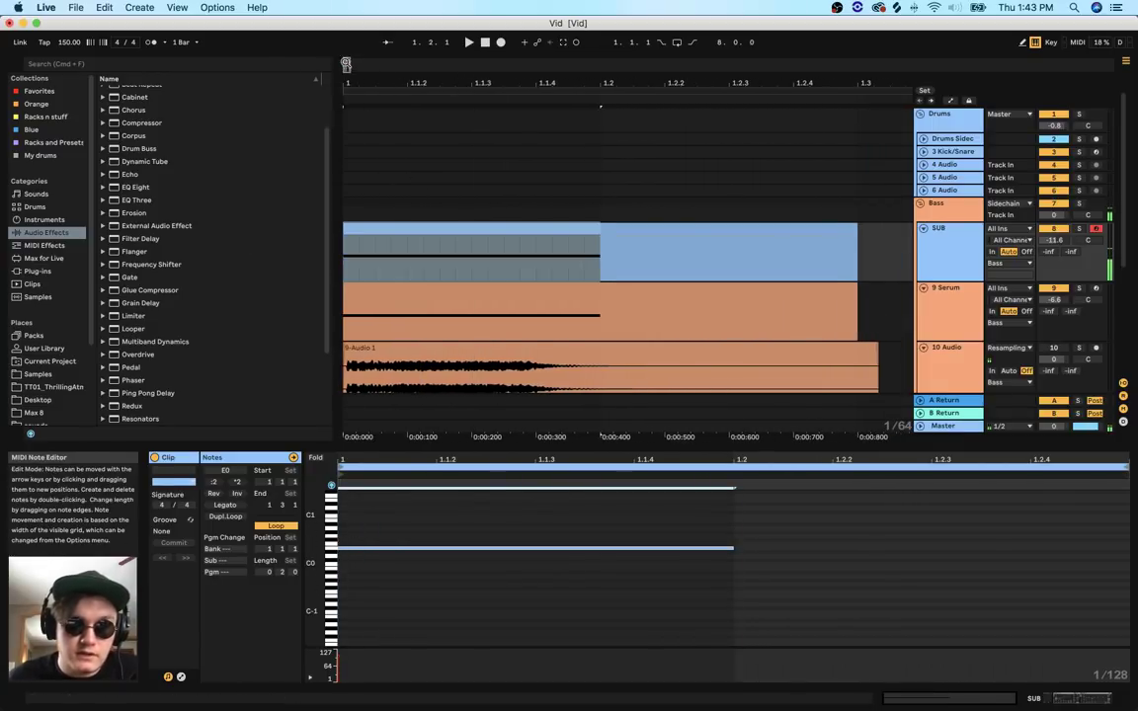
{"action": "left_click_drag", "start_coordinate": [386, 83], "coordinate": [460, 387]}
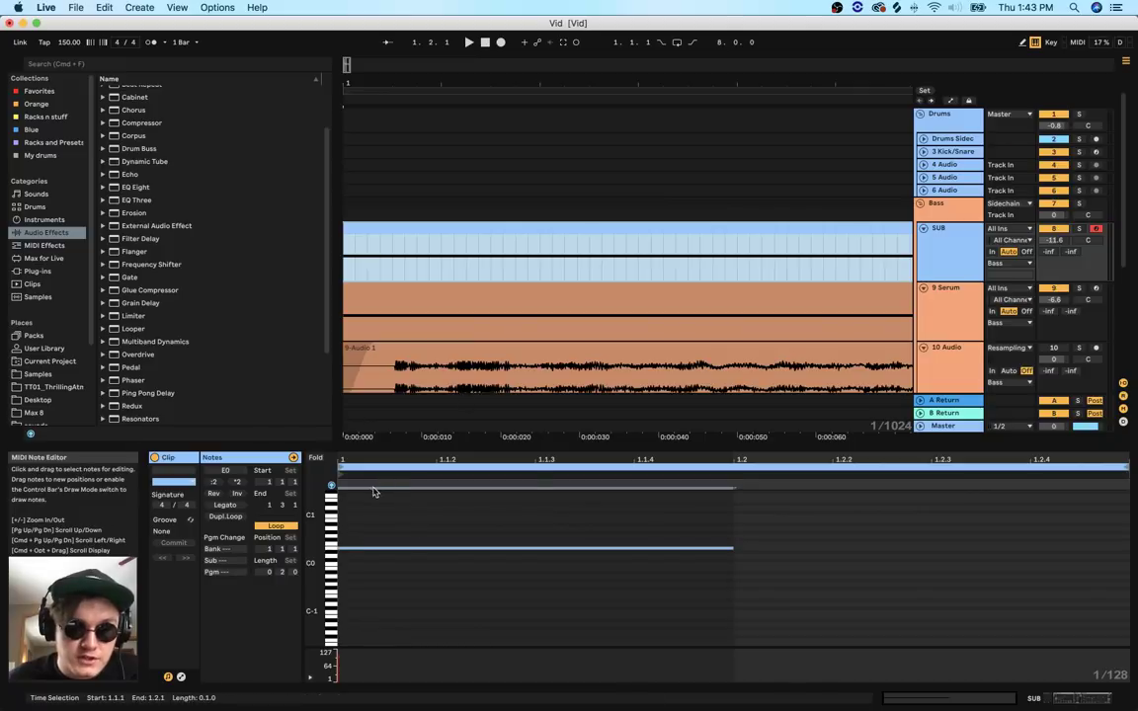
{"action": "left_click_drag", "start_coordinate": [409, 460], "coordinate": [410, 523]}
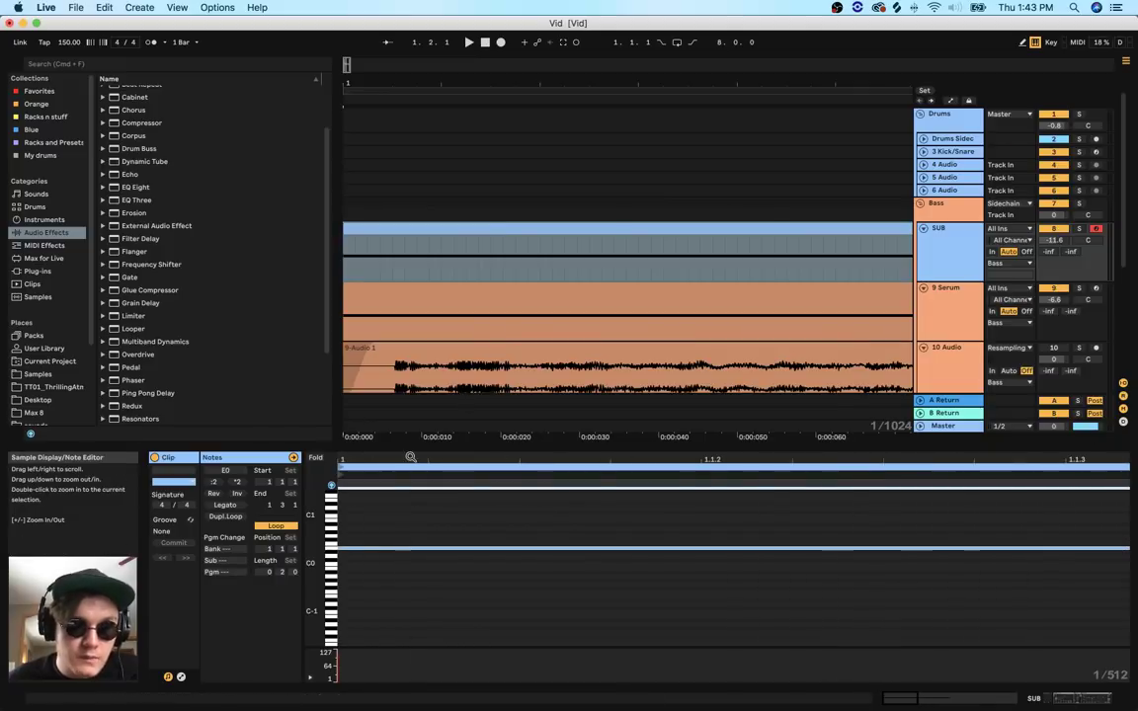
{"action": "left_click", "coordinate": [361, 549]}
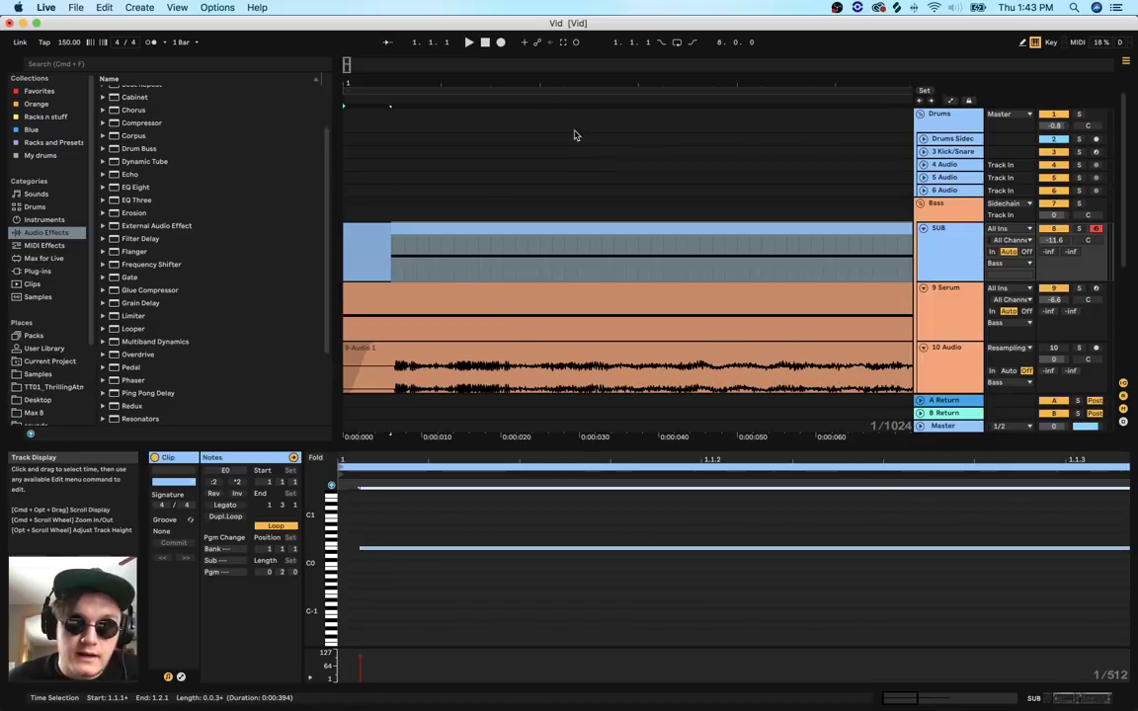
Shorten the E0 note in the SUB clip so it ends just after 1.1.4, near the resampled audio's fade-out
{"action": "left_click_drag", "start_coordinate": [609, 84], "coordinate": [609, 38]}
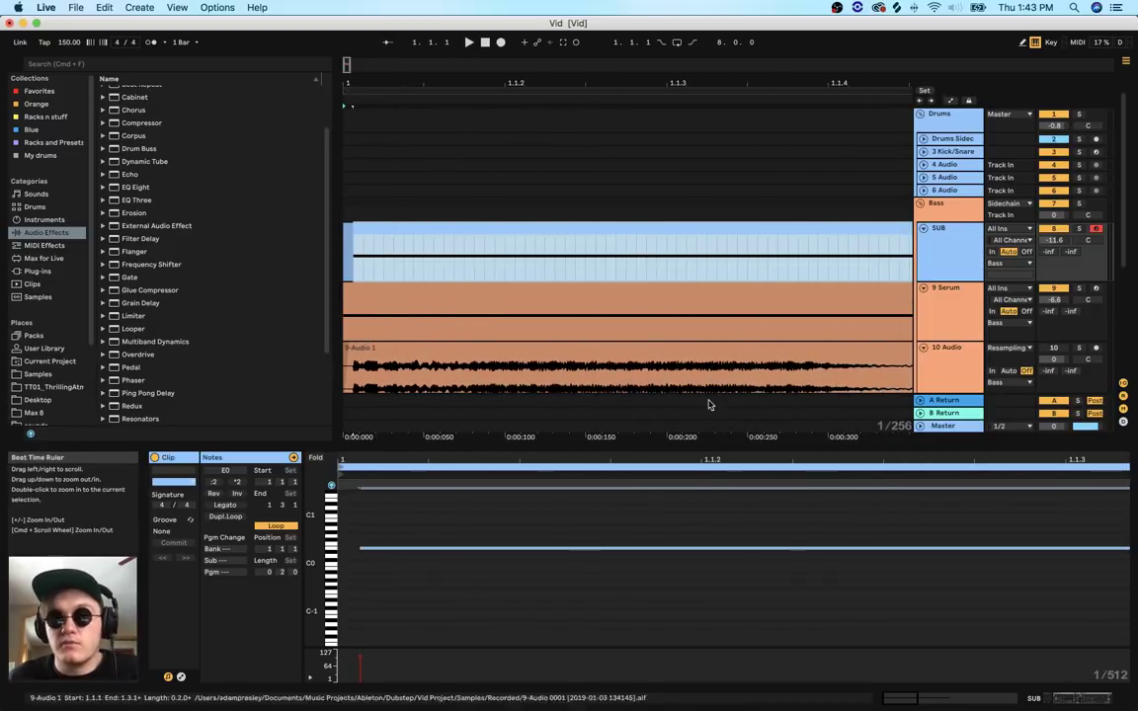
{"action": "left_click_drag", "start_coordinate": [712, 459], "coordinate": [711, 435]}
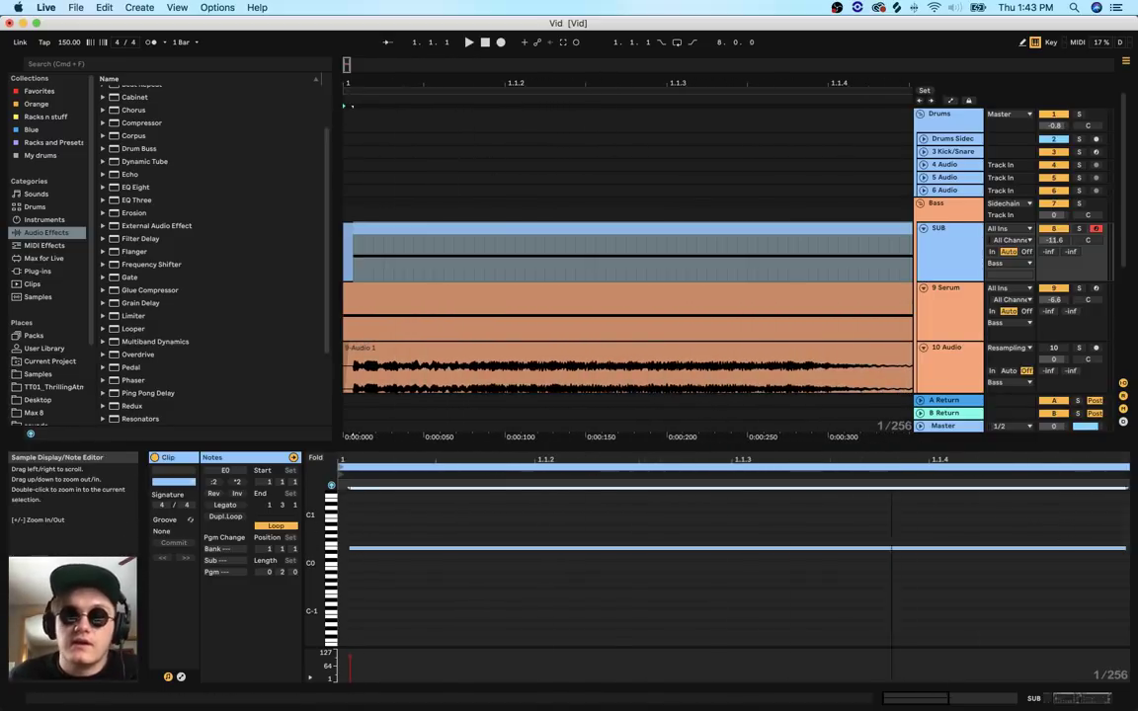
{"action": "left_click_drag", "start_coordinate": [892, 460], "coordinate": [892, 435]}
{"action": "left_click_drag", "start_coordinate": [731, 547], "coordinate": [647, 543]}
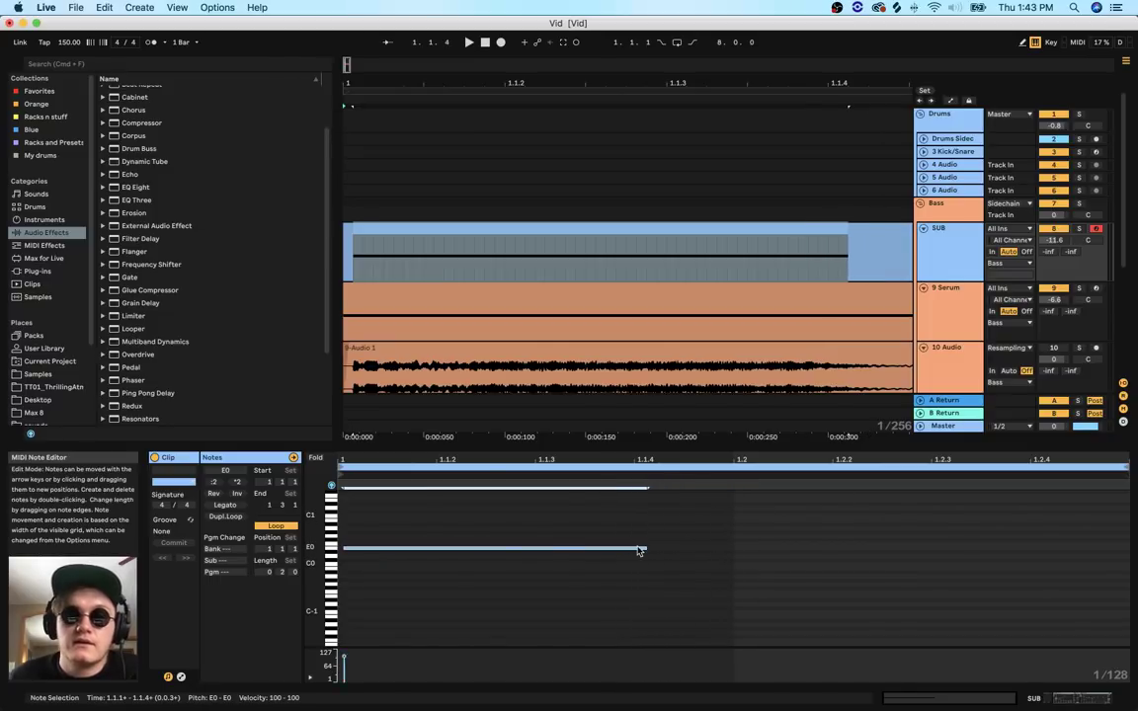
During playback, raise the SUB track volume to -9.8 dB and lower the 9 Serum track's MEAT RACK 2.0 low cut to 37.9 Hz
{"action": "left_click", "coordinate": [348, 191]}
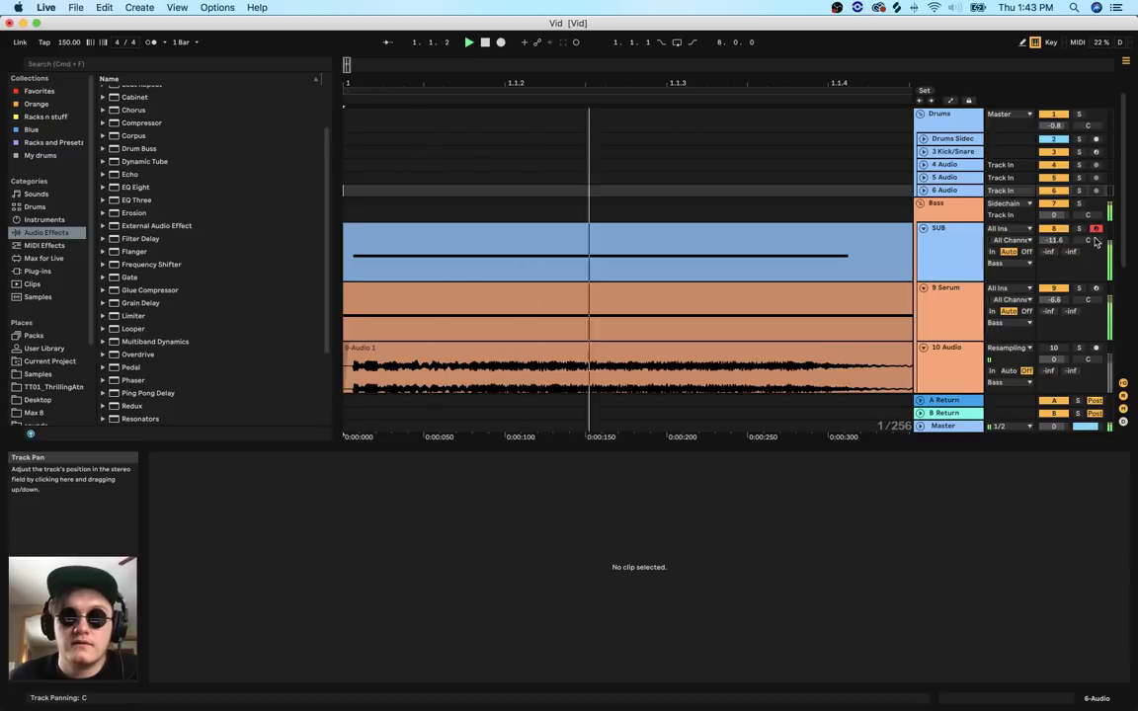
{"action": "left_click_drag", "start_coordinate": [1056, 241], "coordinate": [1062, 247]}
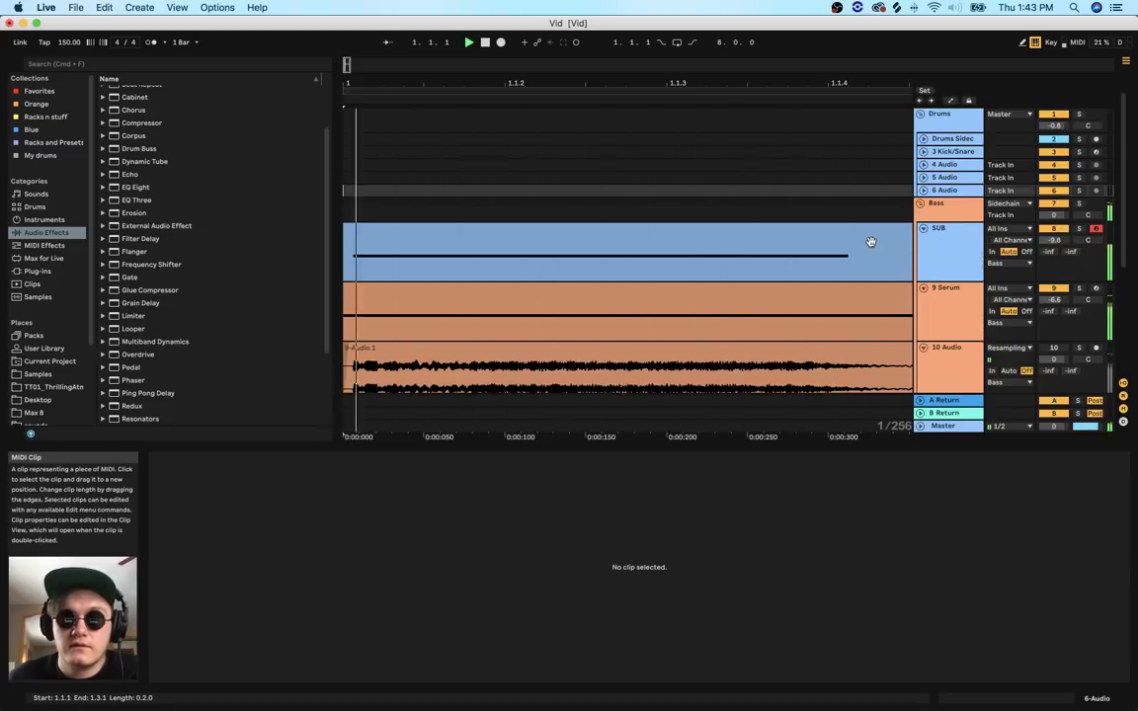
{"action": "left_click", "coordinate": [954, 320]}
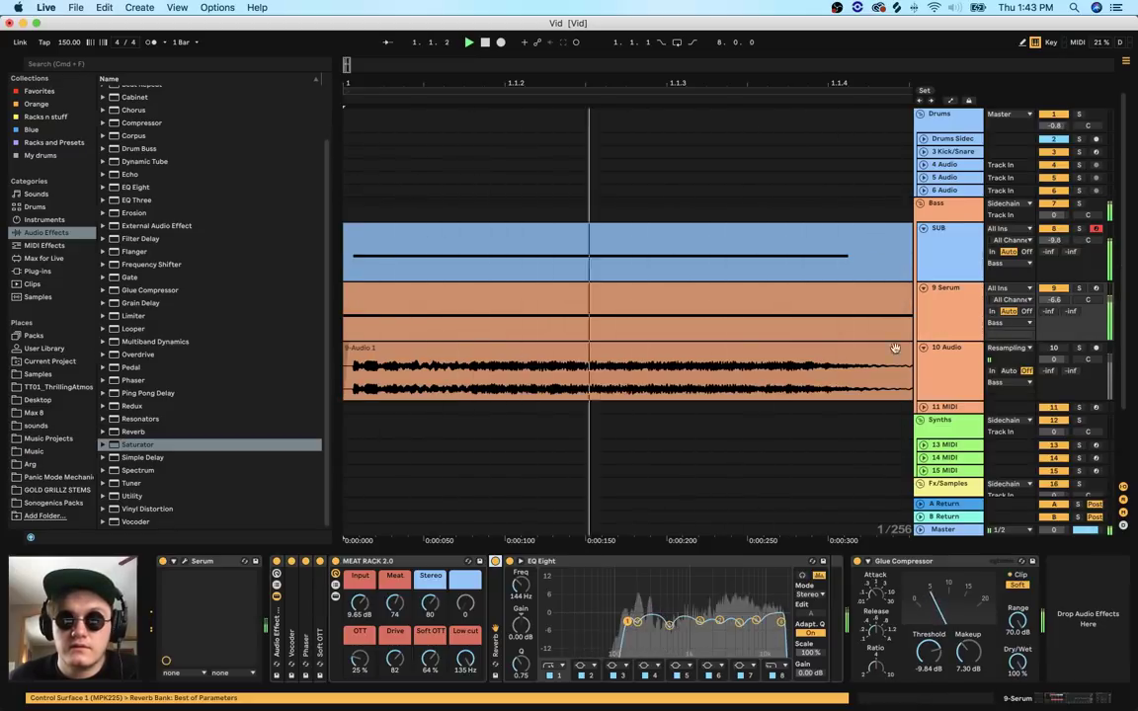
{"action": "left_click_drag", "start_coordinate": [466, 659], "coordinate": [466, 692]}
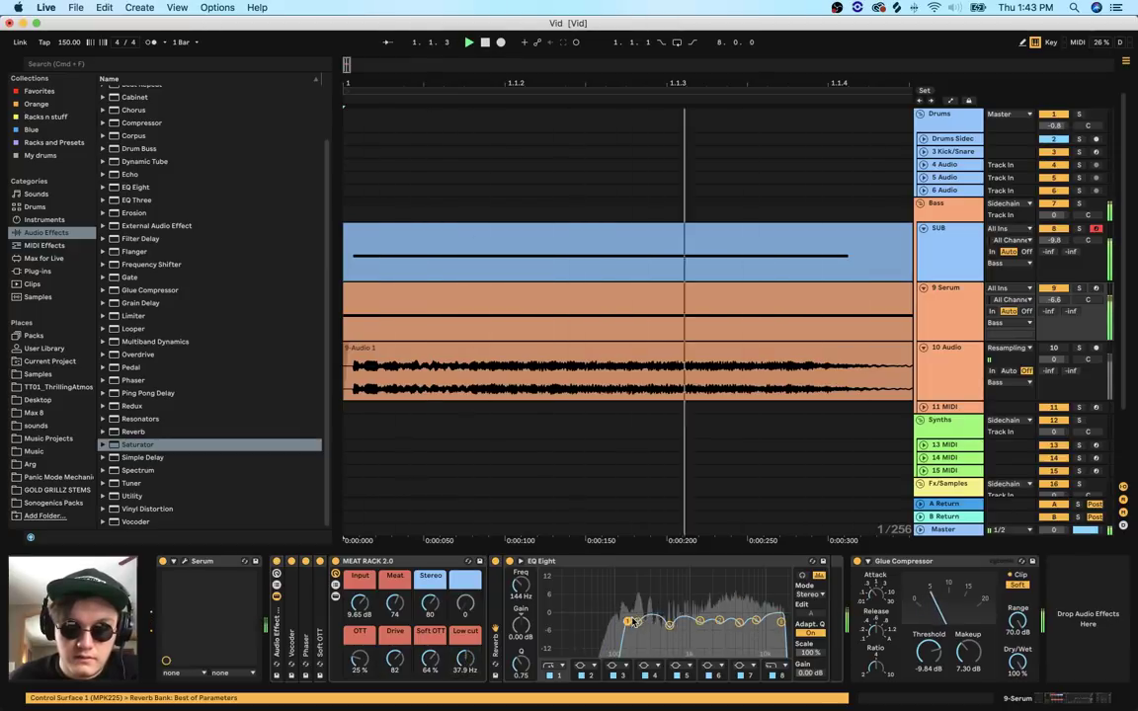
Set the SUB track volume to -7.8 dB and the first EQ Eight band on 9 Serum to 147 Hz, and audition the layers
{"action": "mouse_move", "coordinate": [628, 622]}
{"action": "left_mouse_down"}
{"action": "mouse_move", "coordinate": [582, 622]}
{"action": "mouse_move", "coordinate": [621, 622]}
{"action": "mouse_move", "coordinate": [614, 634]}
{"action": "mouse_move", "coordinate": [618, 623]}
{"action": "left_mouse_up"}
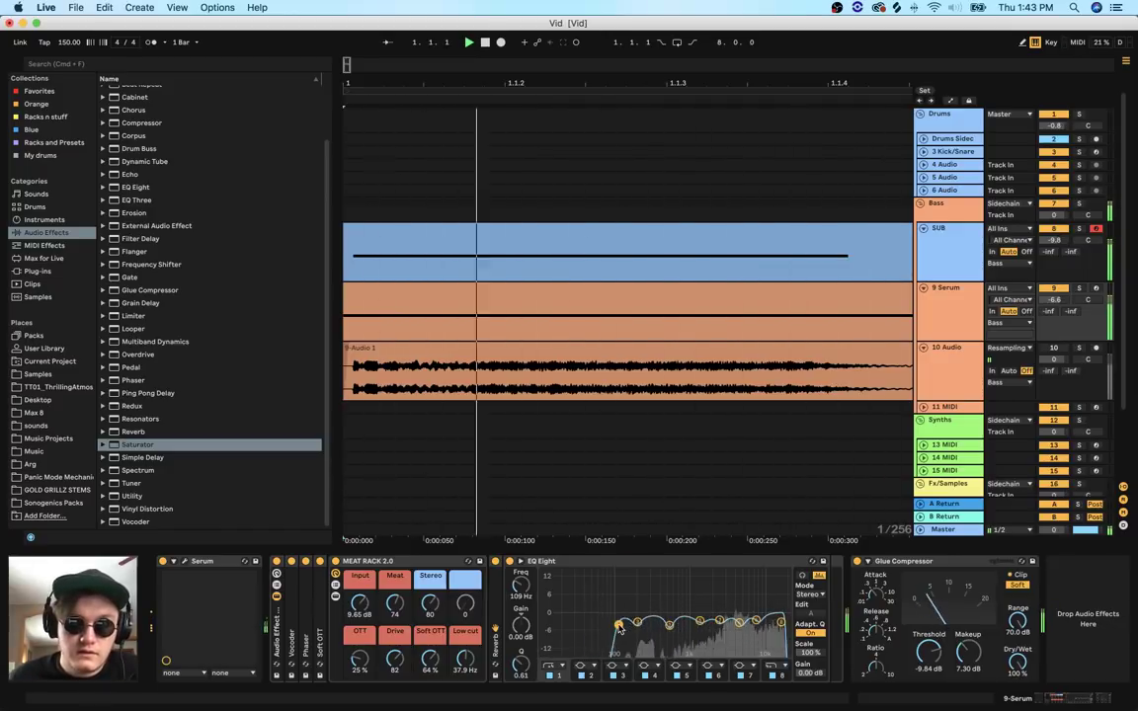
{"action": "left_click_drag", "start_coordinate": [1060, 240], "coordinate": [1060, 230]}
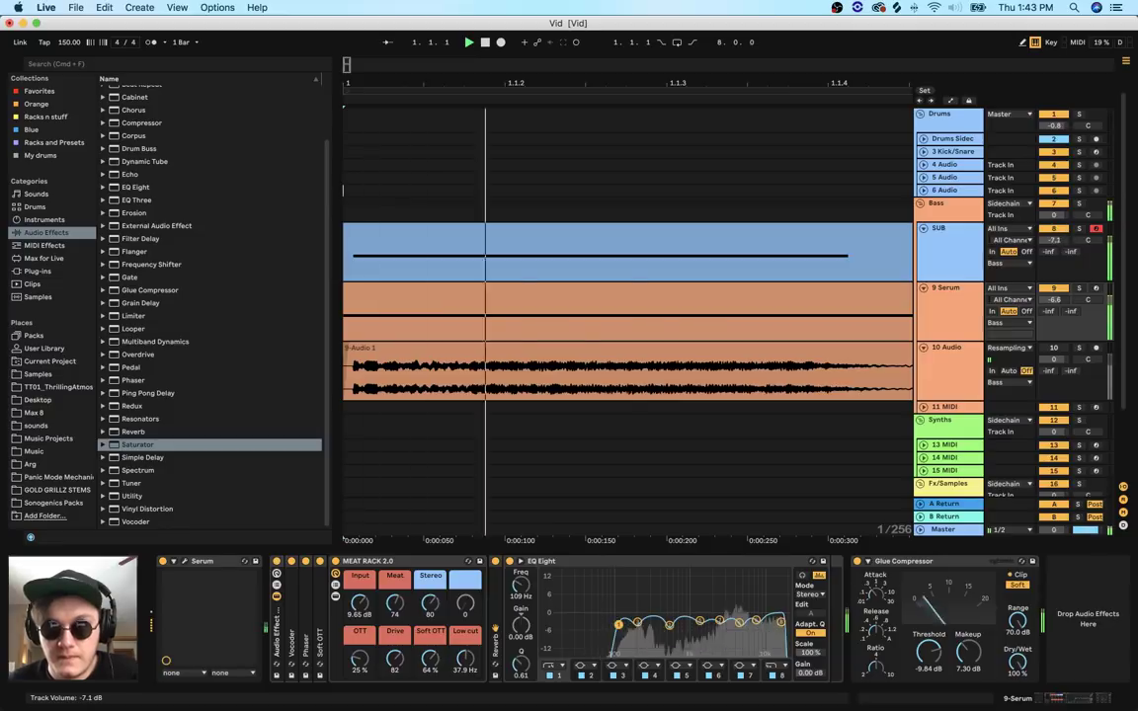
{"action": "left_click_drag", "start_coordinate": [619, 625], "coordinate": [627, 623]}
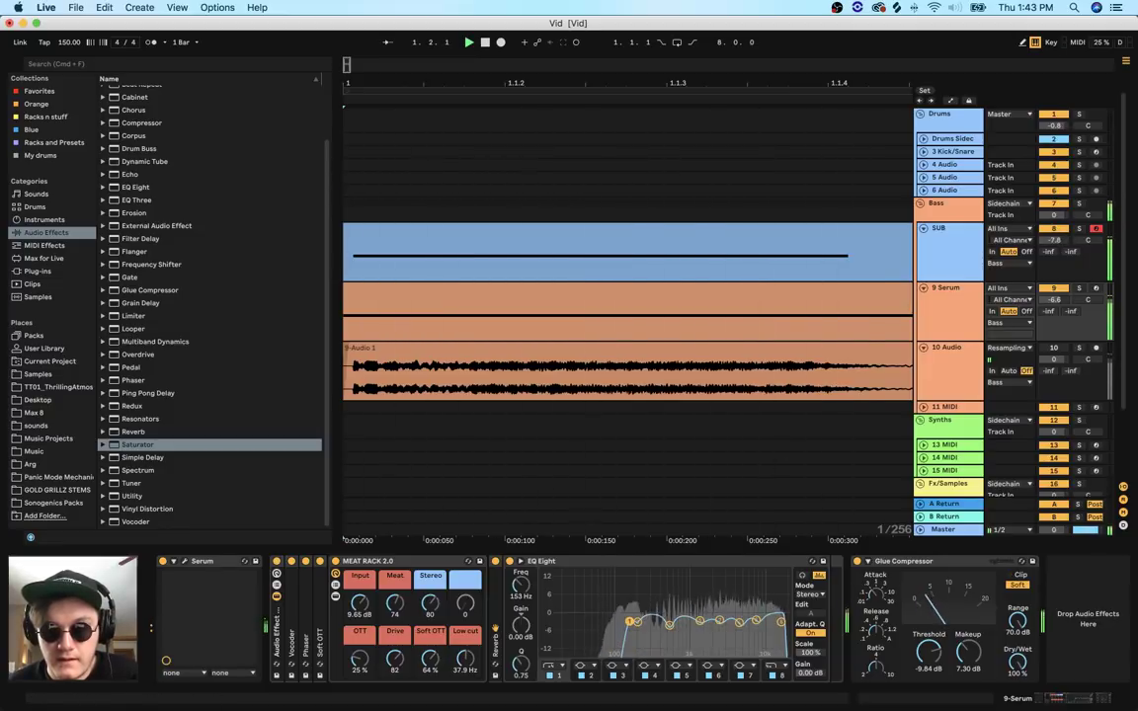
{"action": "key", "text": "space"}
{"action": "key", "text": "space"}
{"action": "left_click_drag", "start_coordinate": [672, 86], "coordinate": [670, 81]}
{"action": "key", "text": "space"}
{"action": "key", "text": "space"}
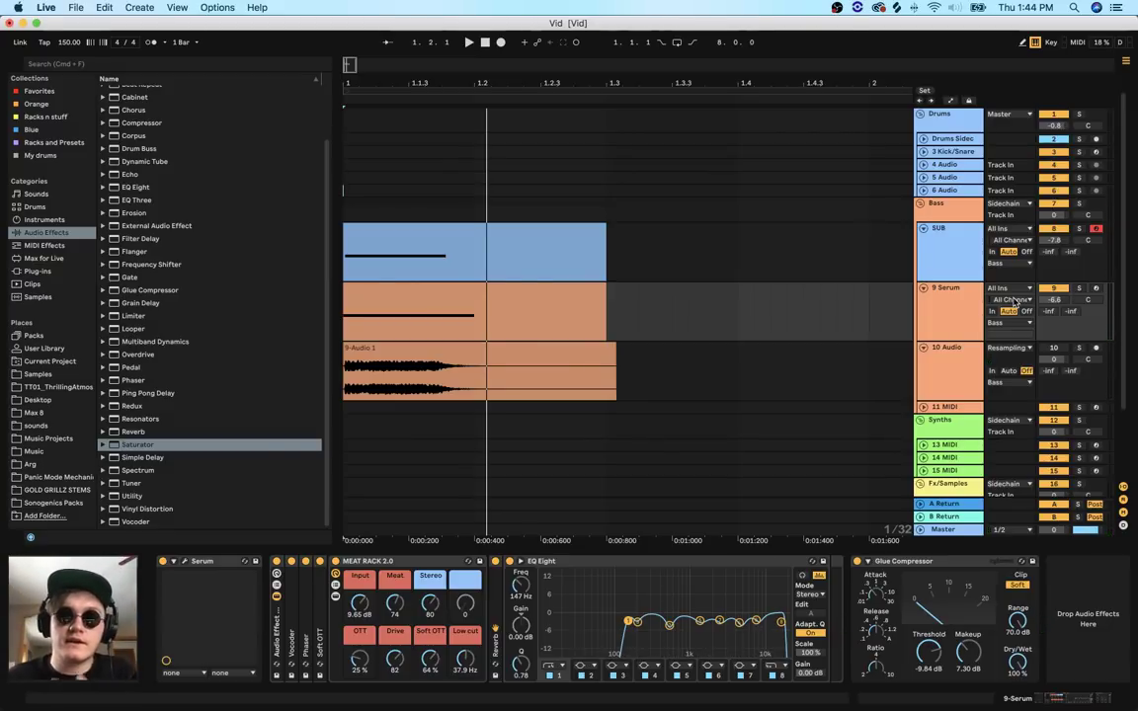
Review the Serum patch on the 9 Serum track and close its window
{"action": "scroll", "coordinate": [870, 293], "scroll_direction": "down", "scroll_amount": 4}
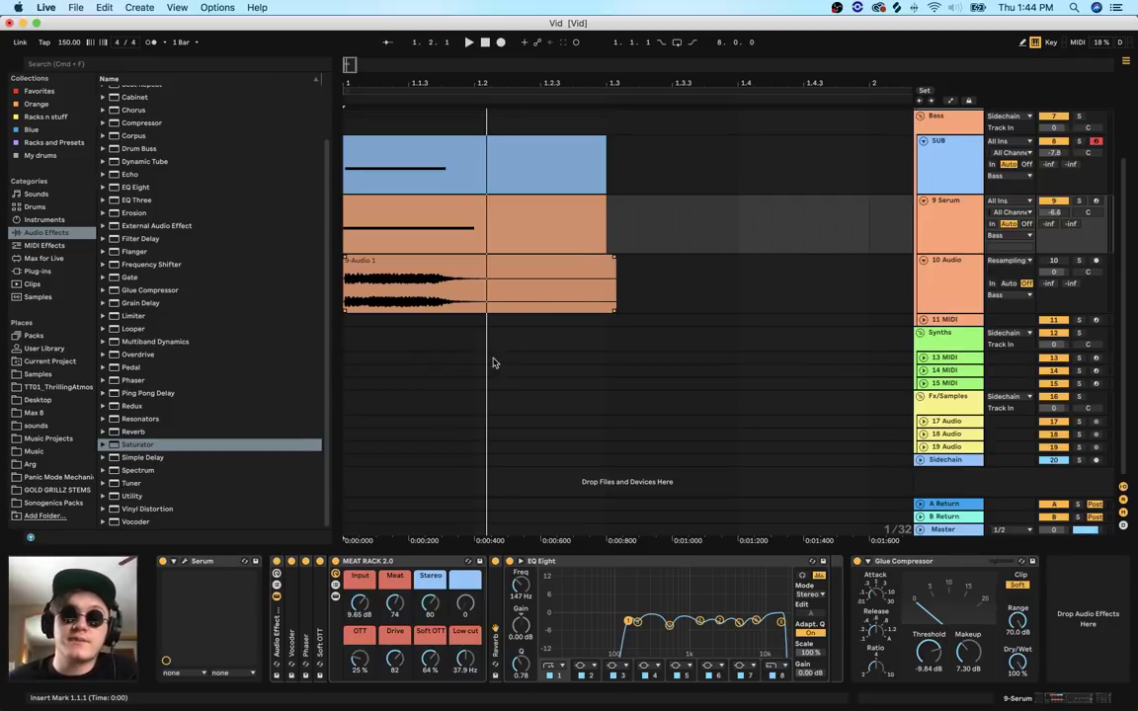
{"action": "left_click", "coordinate": [174, 561]}
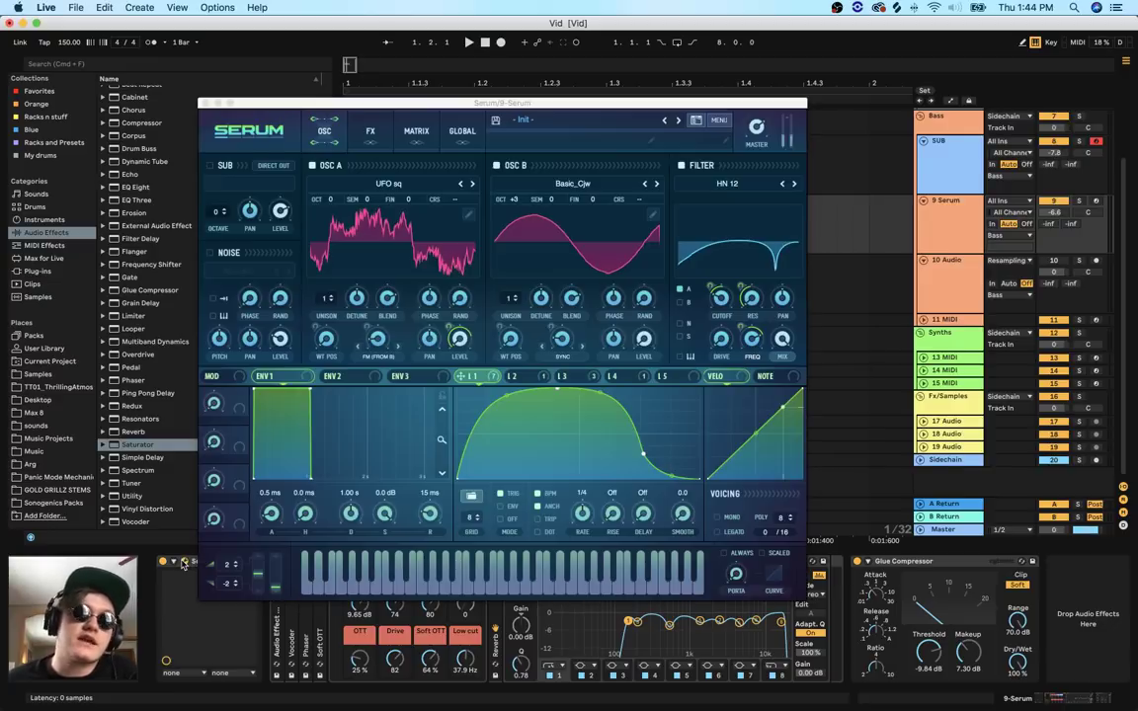
{"action": "left_click", "coordinate": [174, 561]}
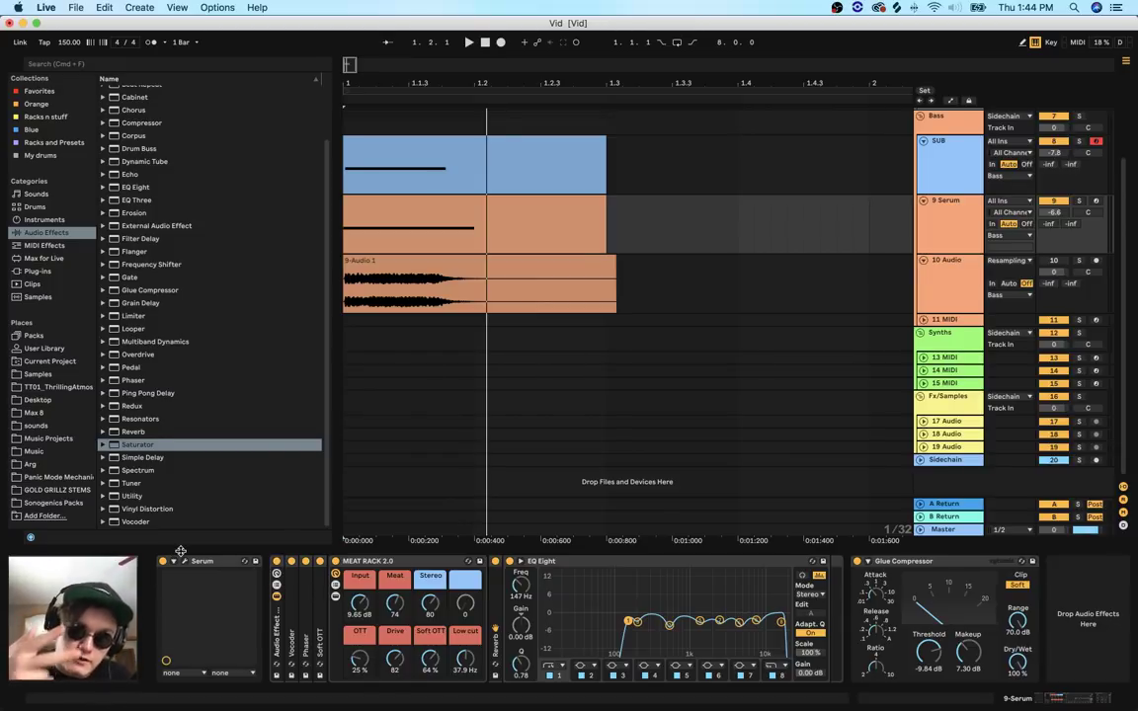
{"action": "mouse_move", "coordinate": [757, 688]}
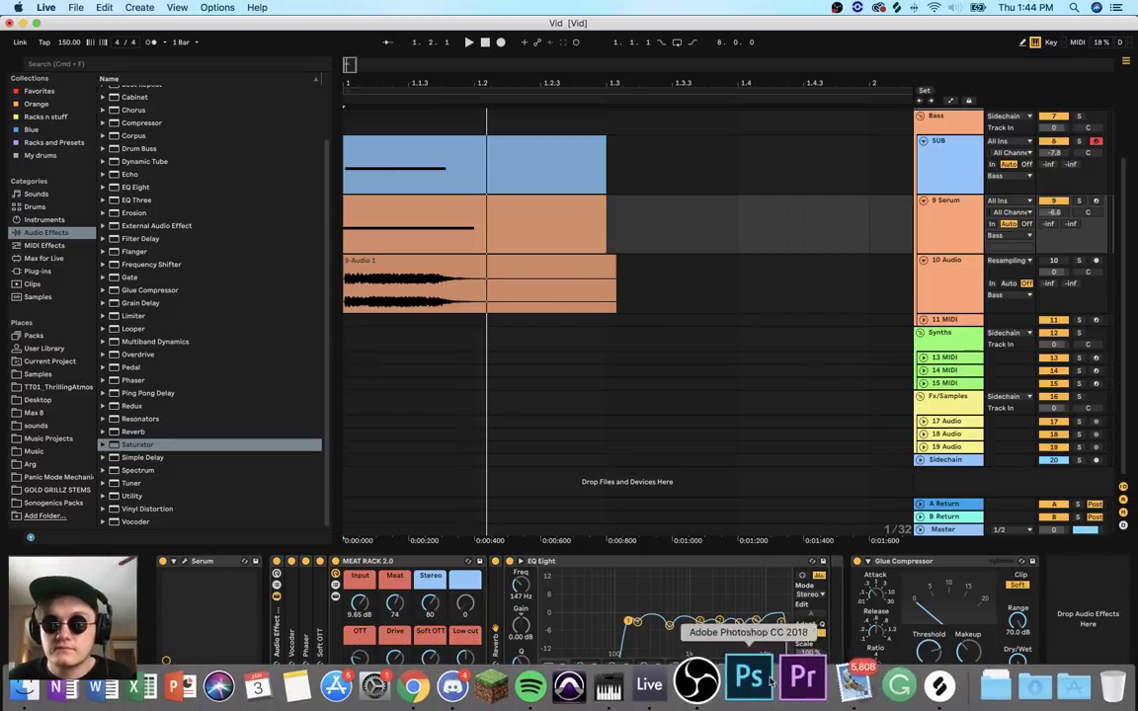